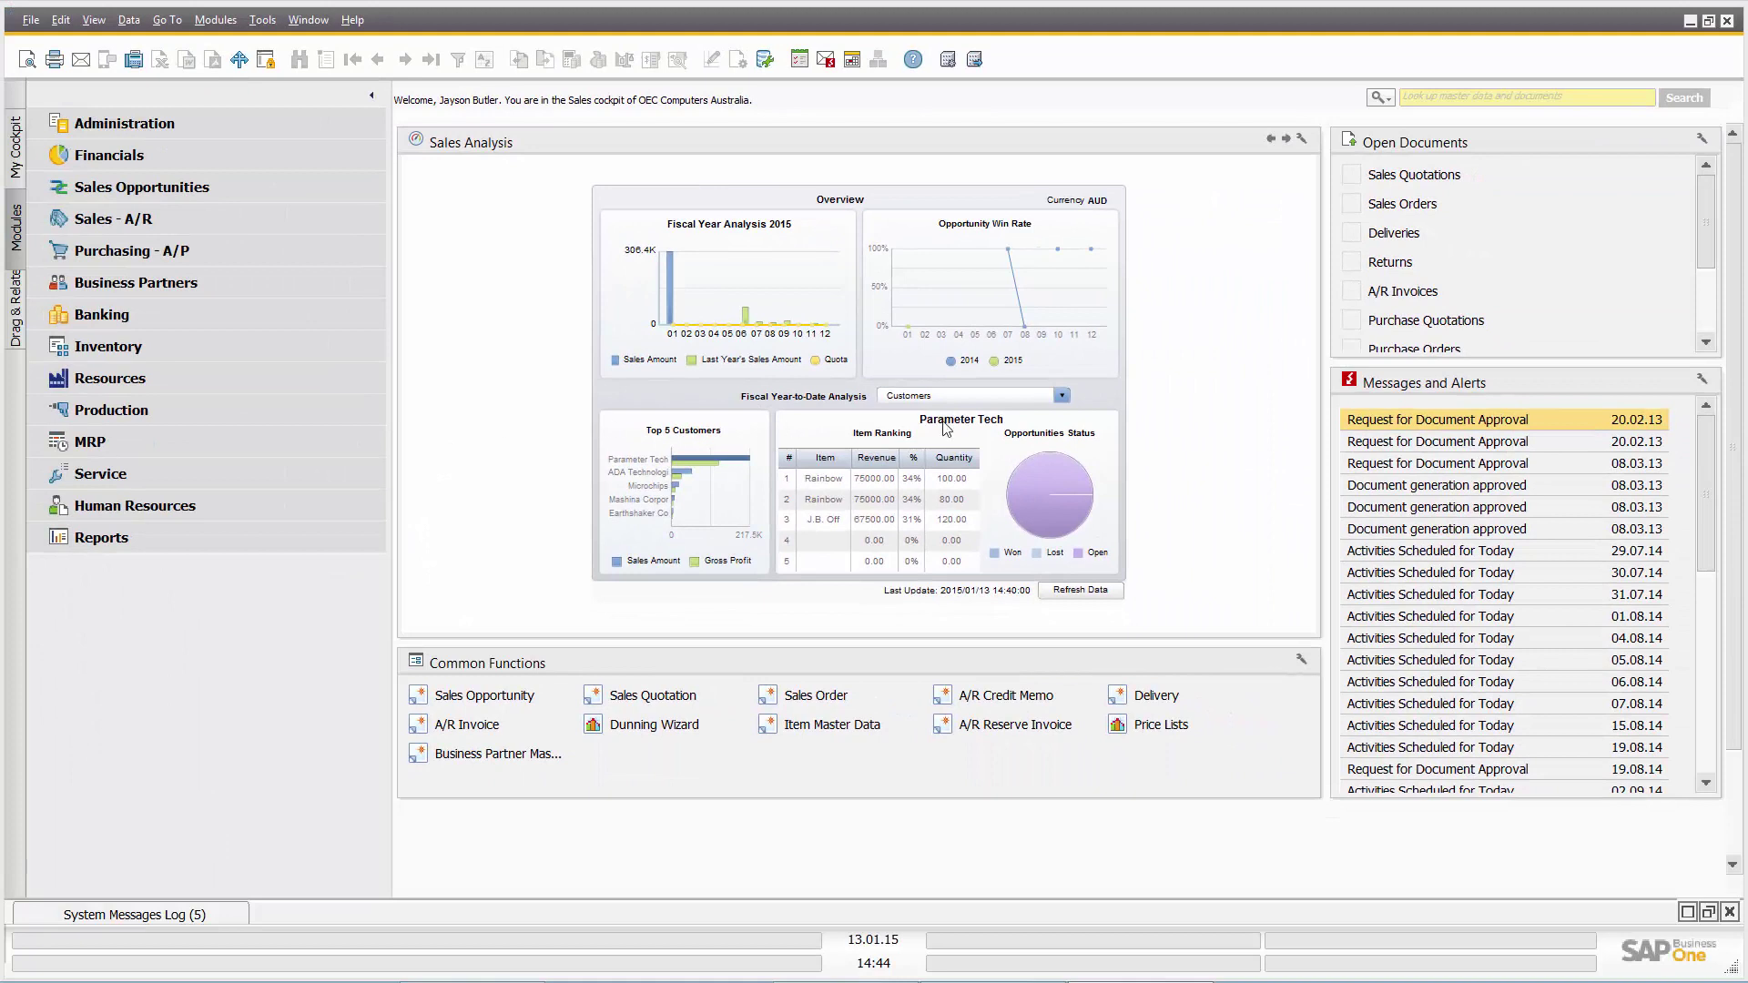
- Keep year-to-date analysis grouped by Customers and review open sales quotation 42 for ADA Technologies
click(1062, 397)
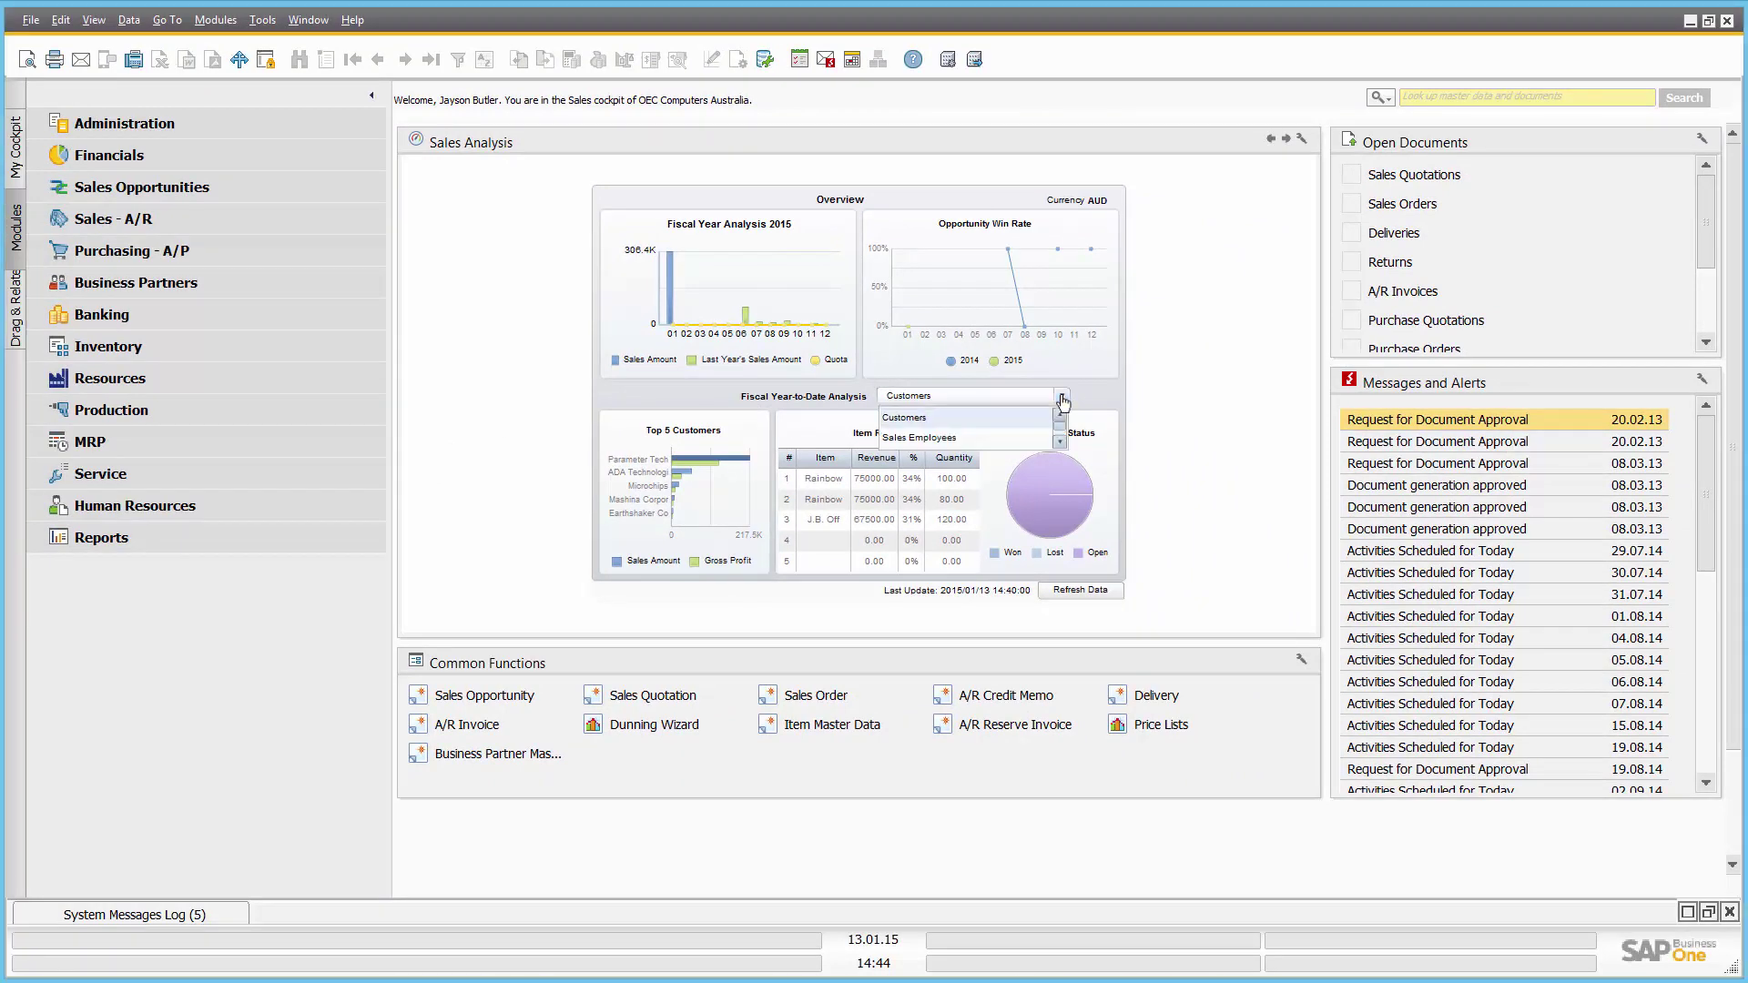
click(1061, 401)
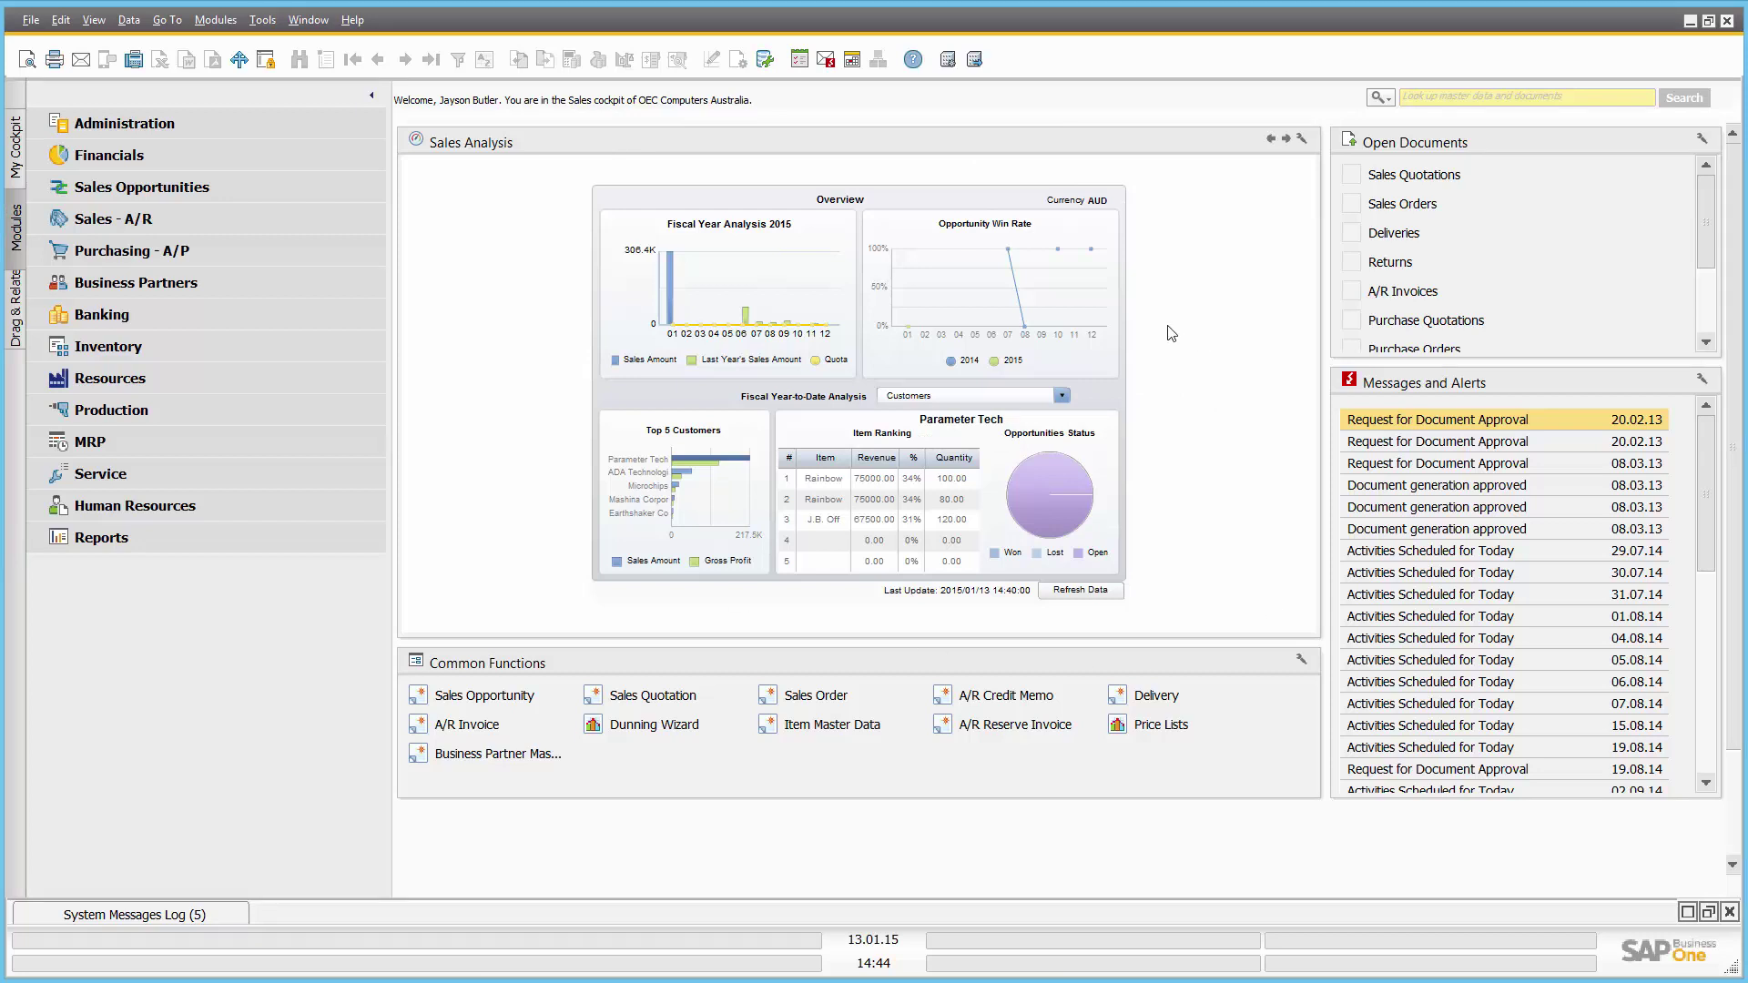
click(1351, 178)
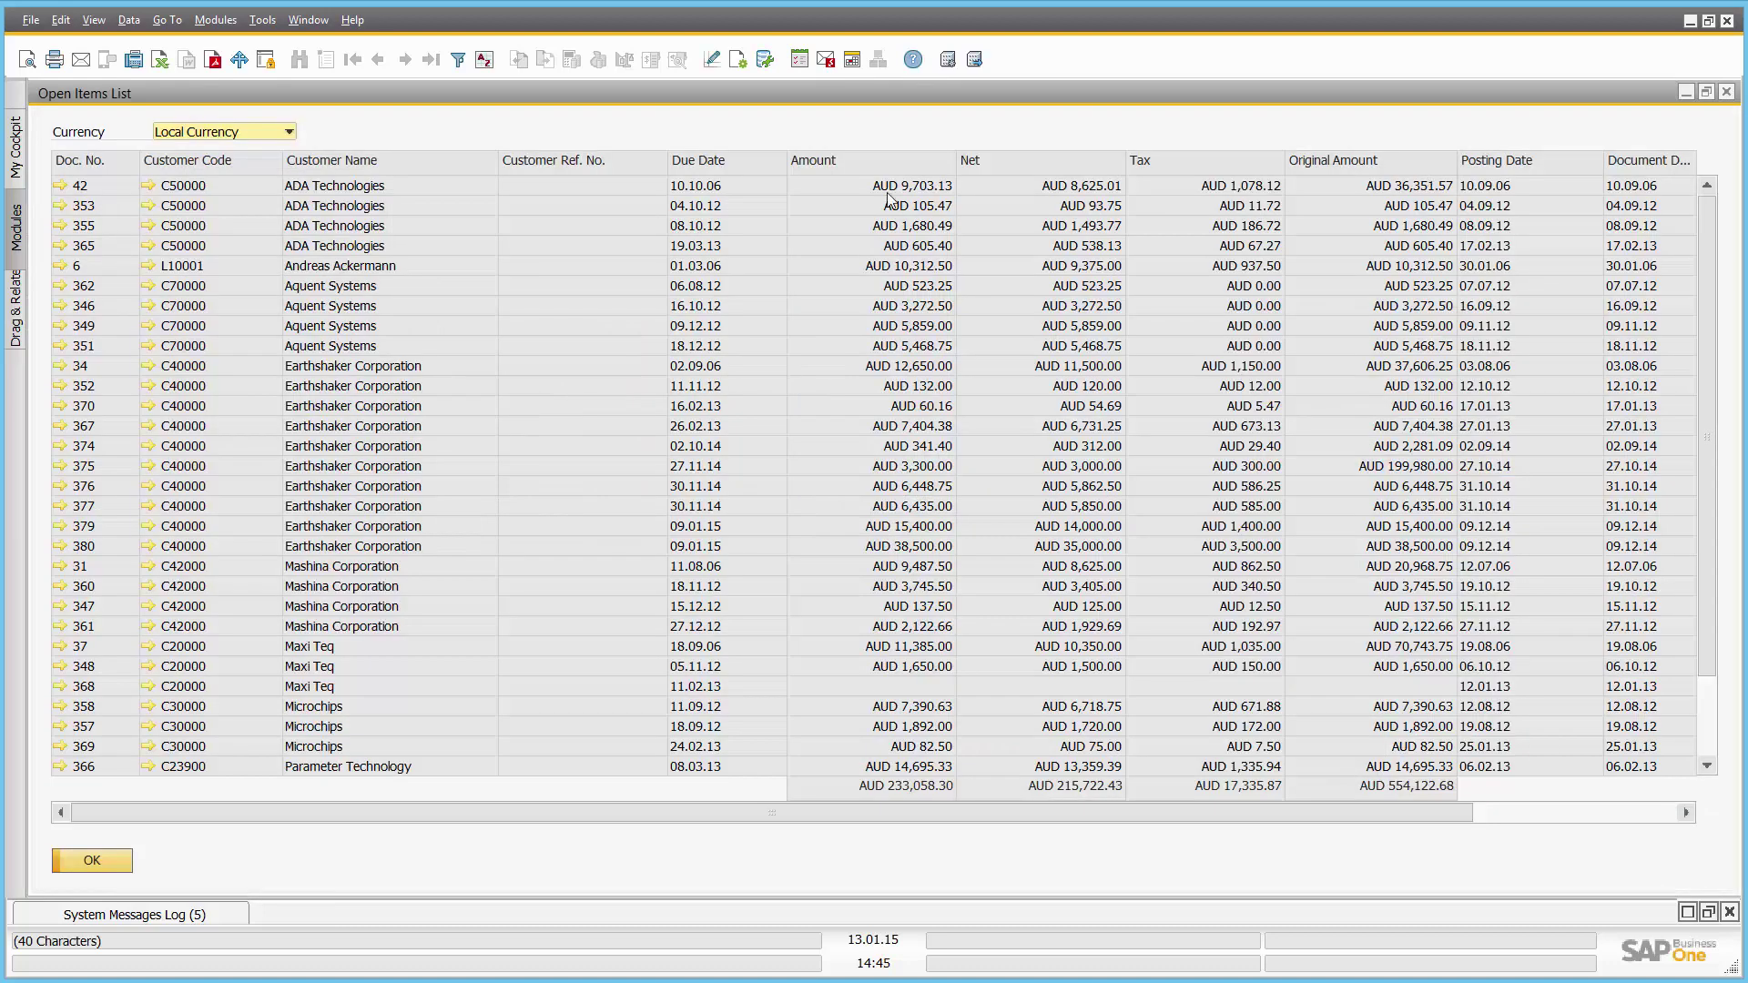
click(396, 160)
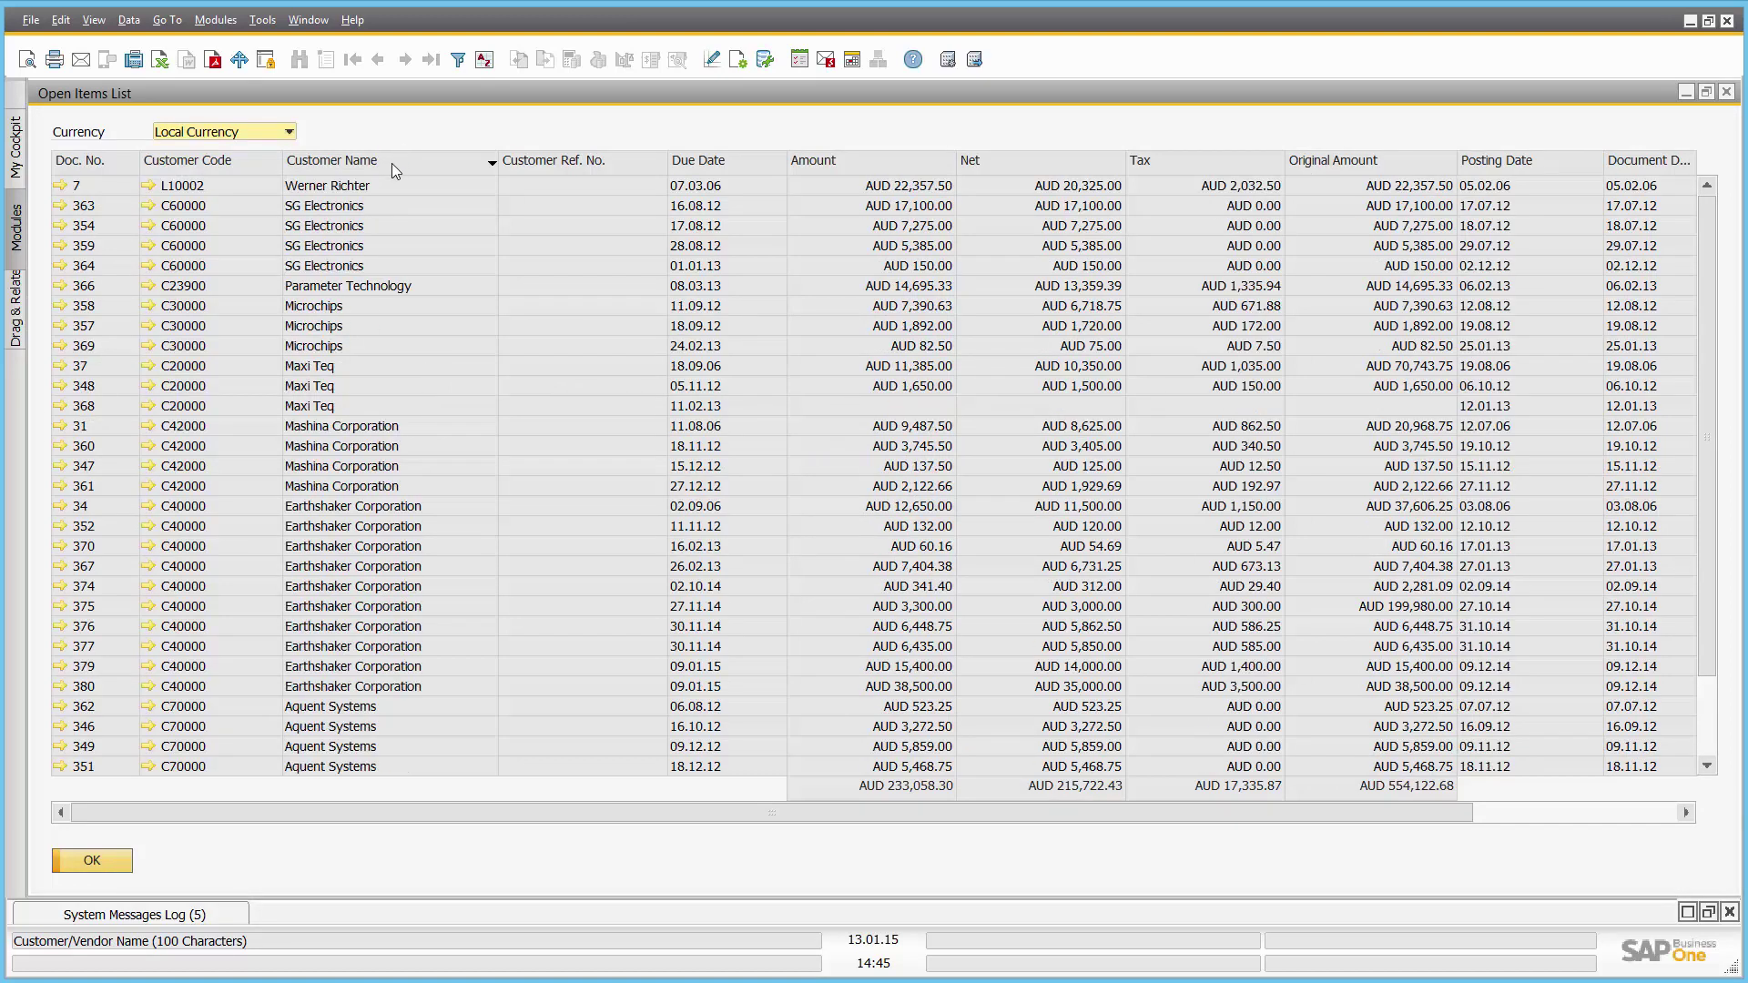
click(391, 161)
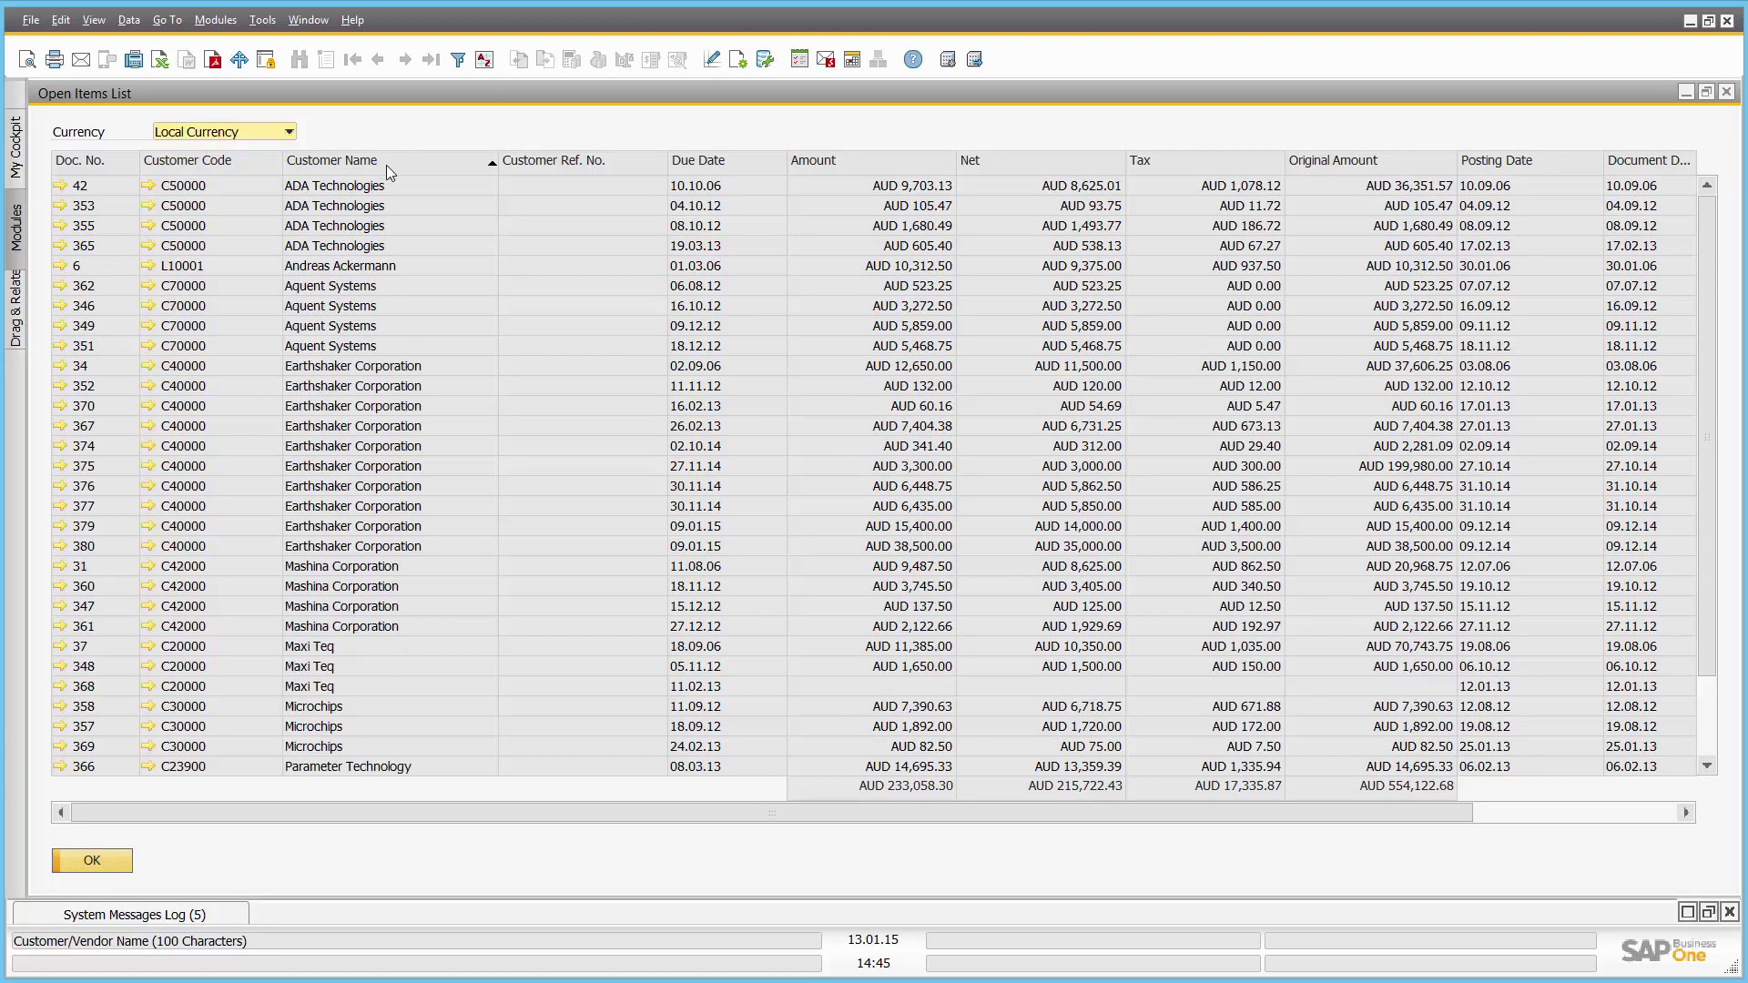
click(61, 187)
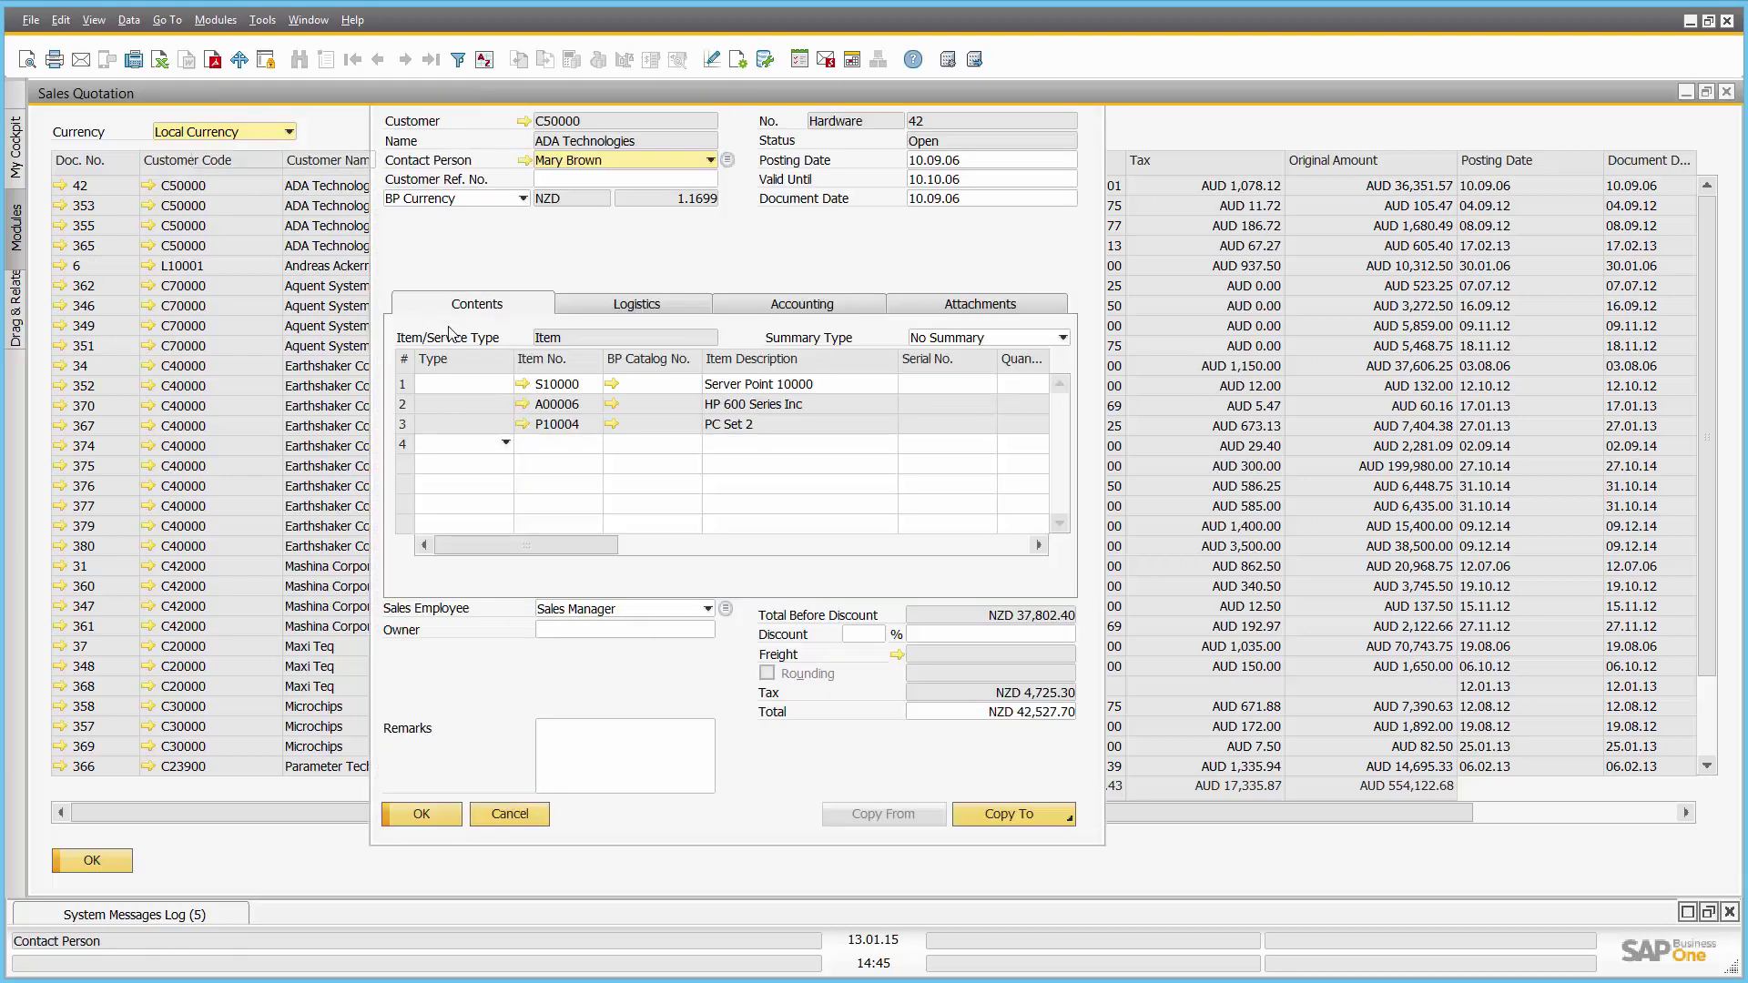
click(1726, 92)
click(1726, 93)
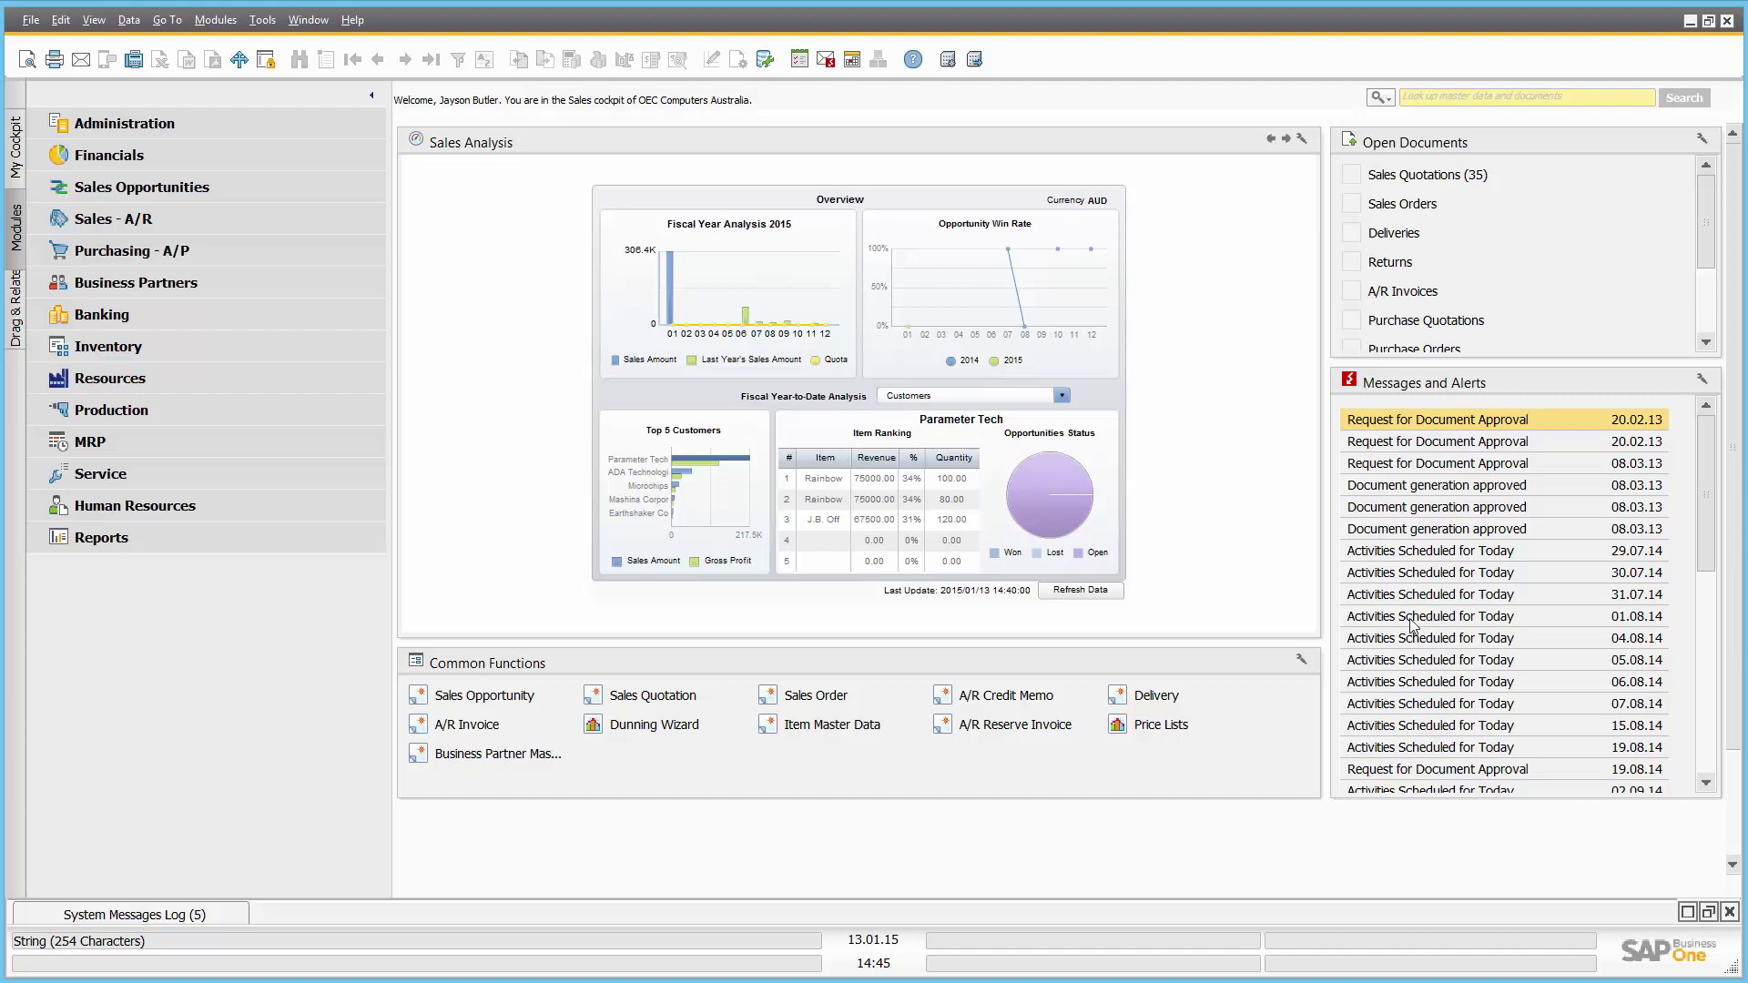
- Review today's scheduled activities, including Earthshaker's Project 3321 phone call, then close it
drag(1711, 526, 1710, 774)
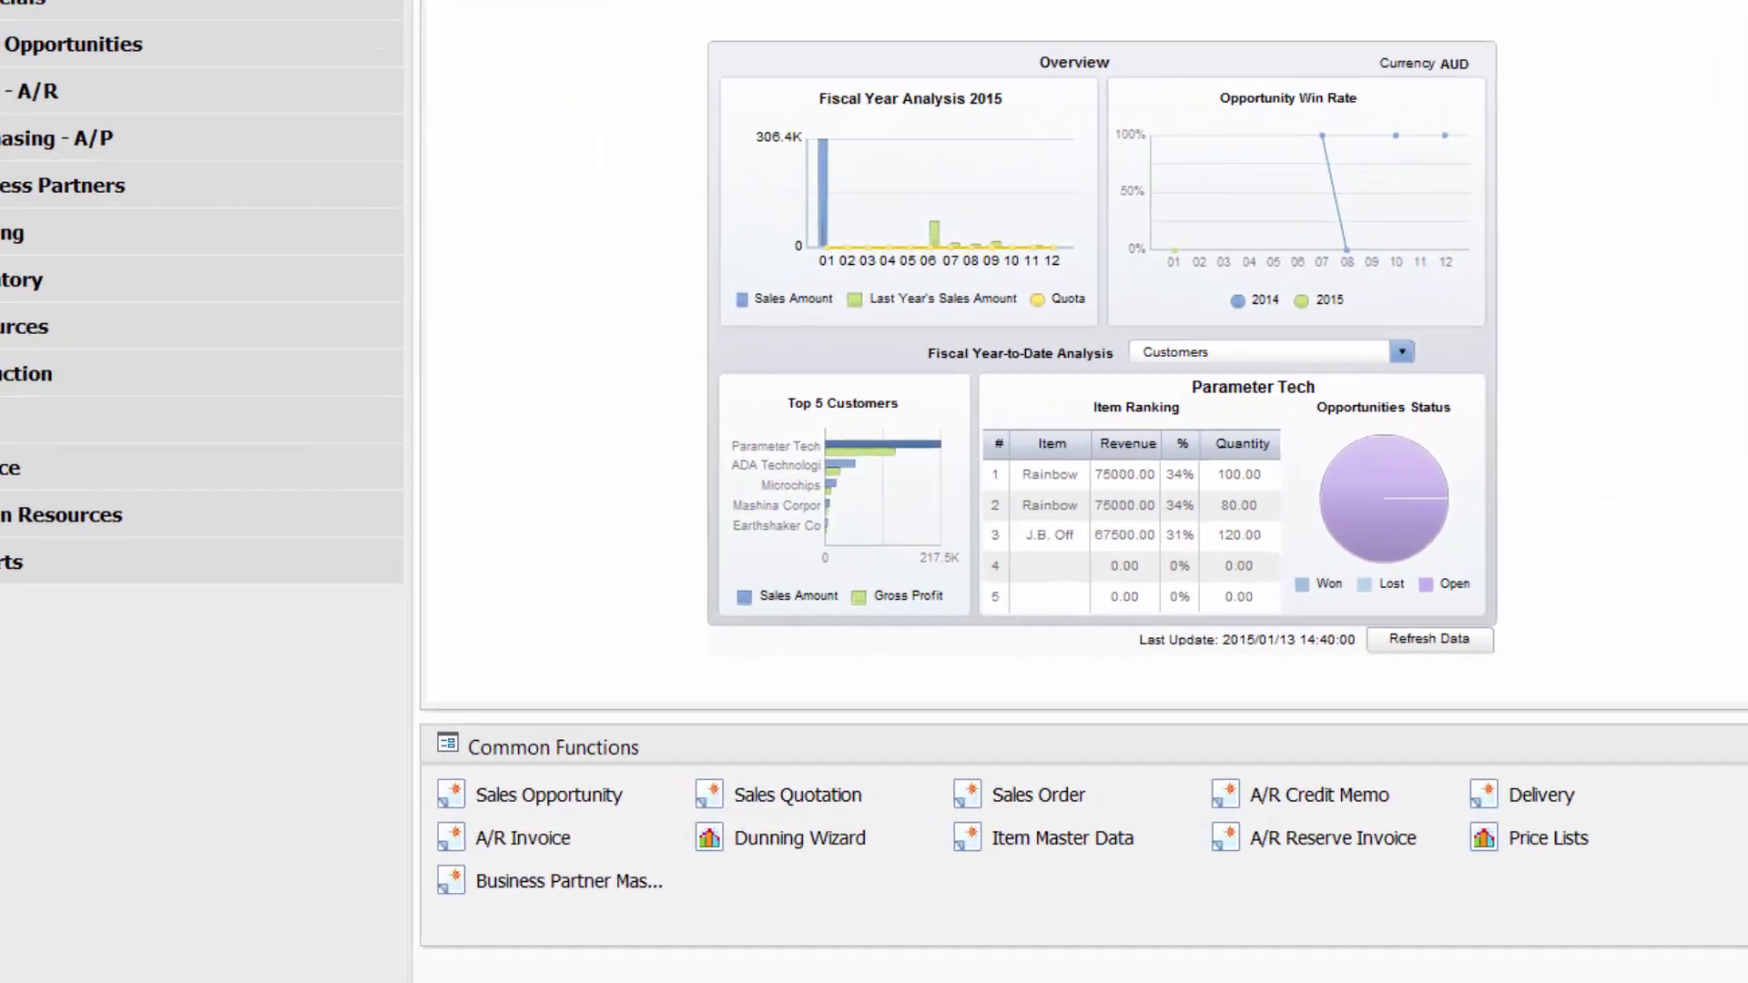
double_click(1637, 768)
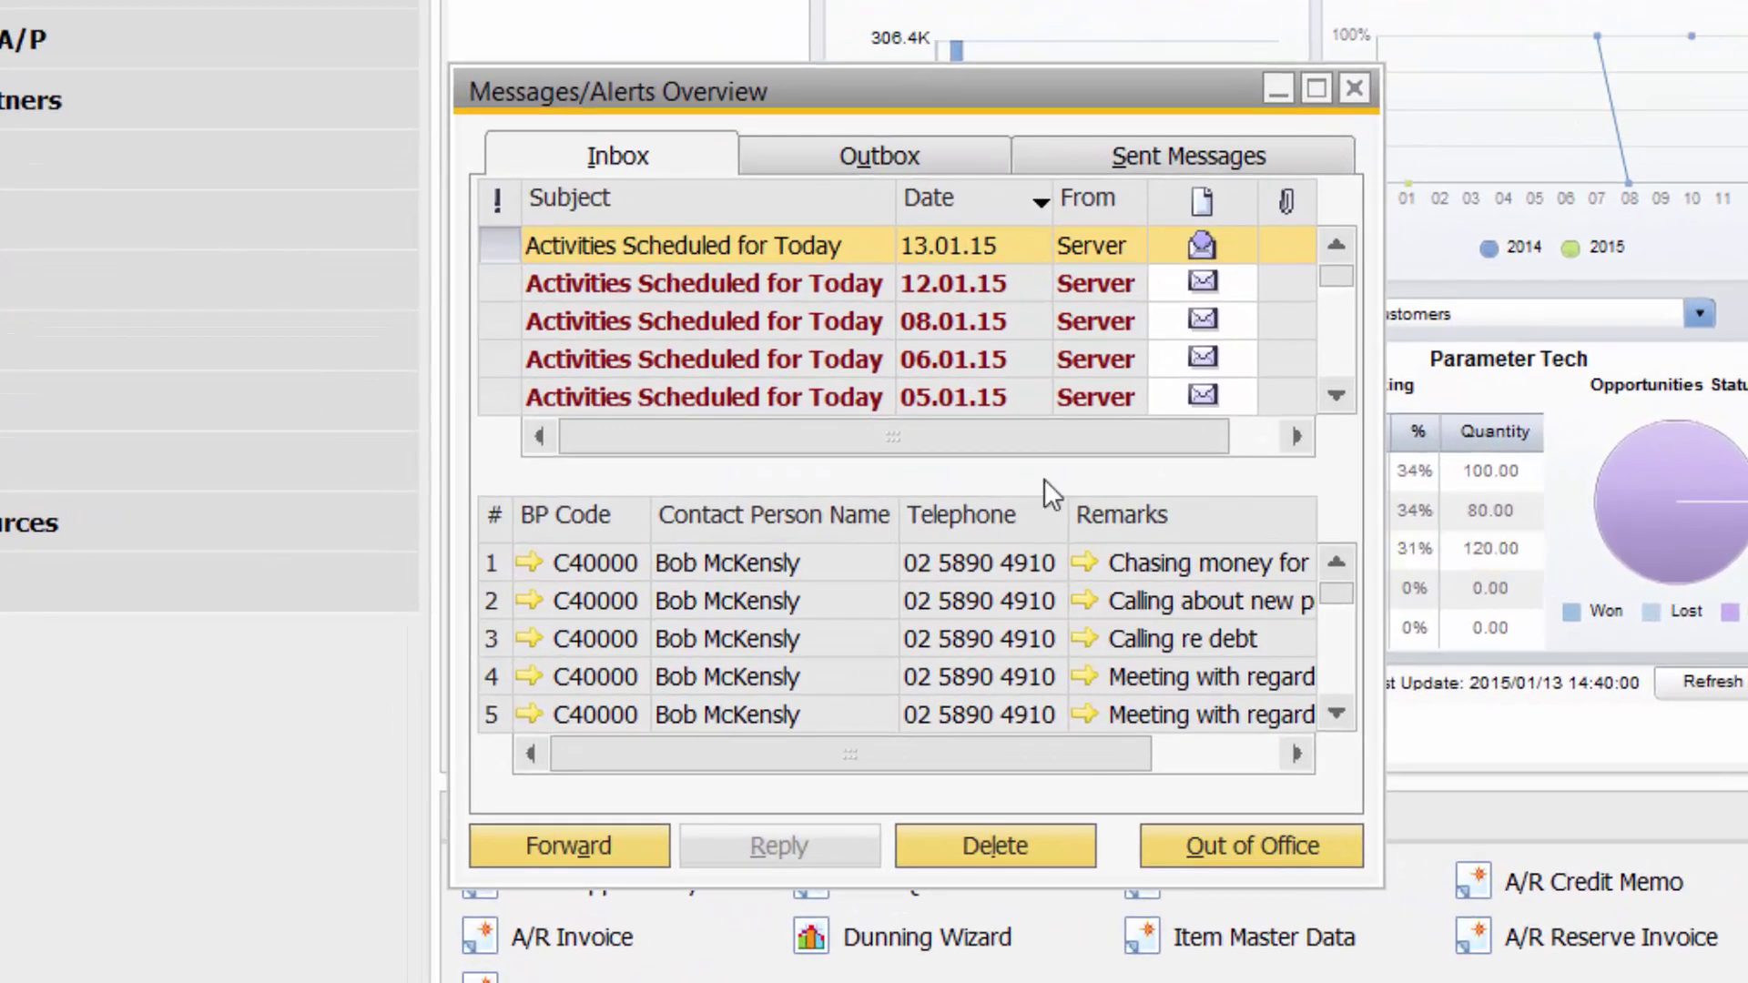
drag(1008, 751, 888, 741)
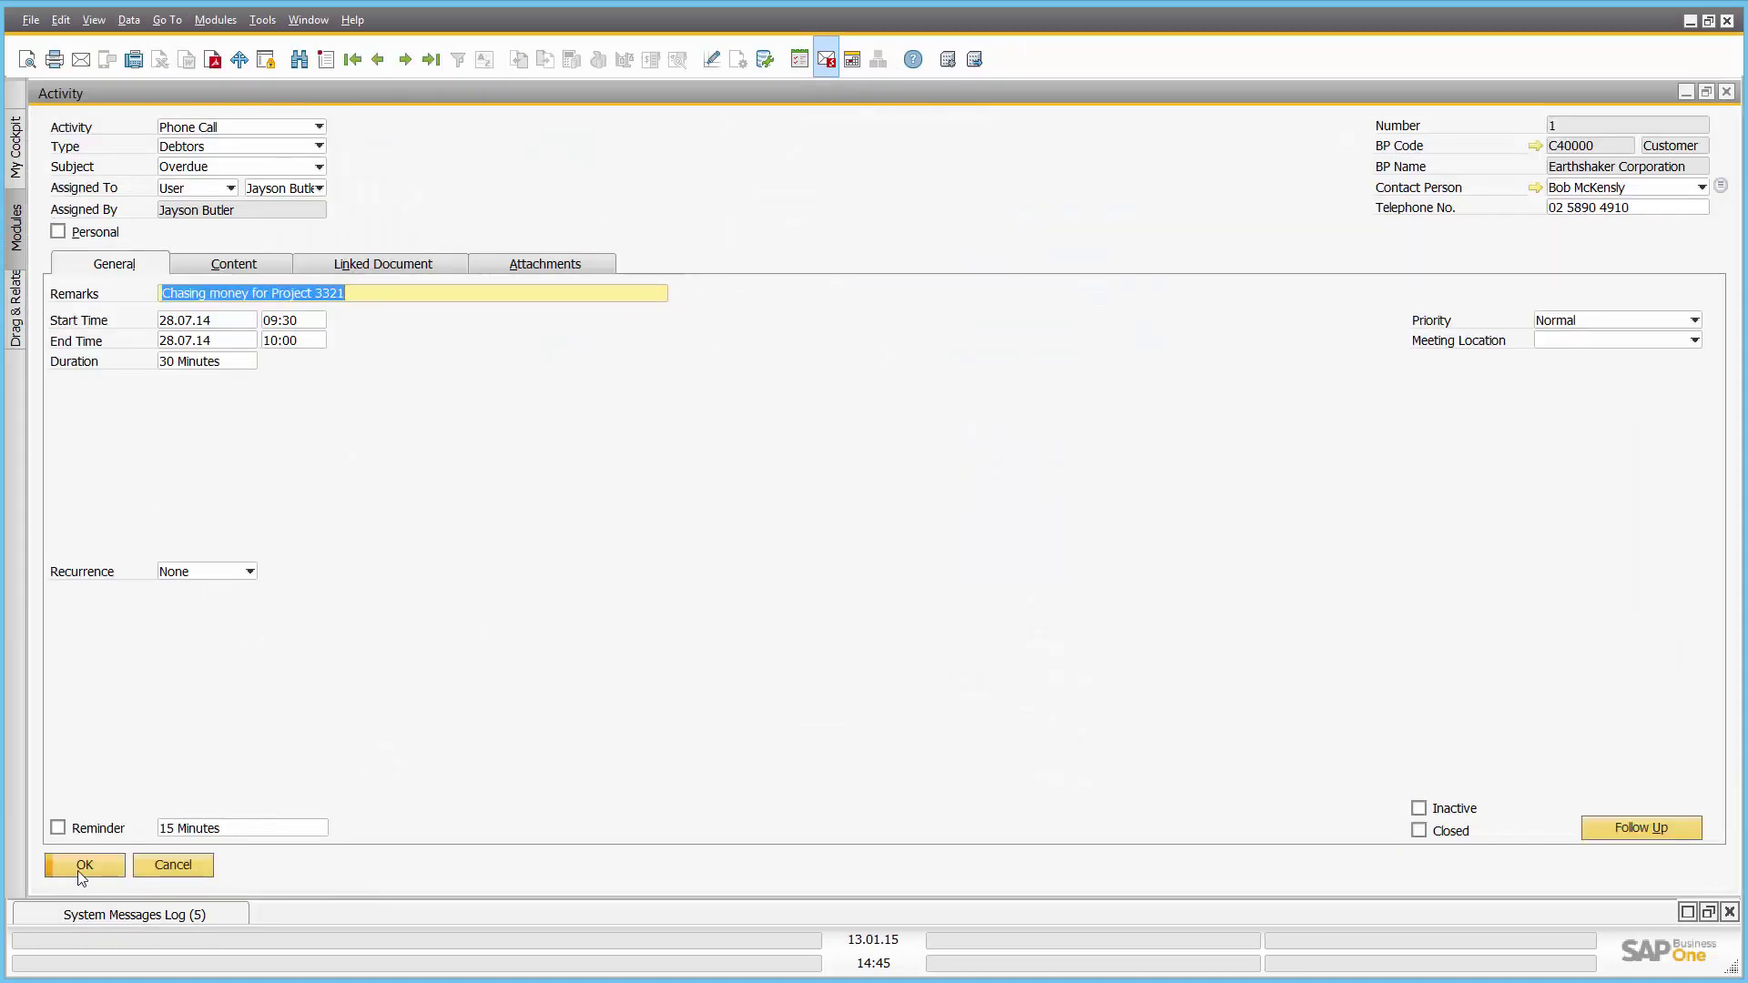
click(82, 867)
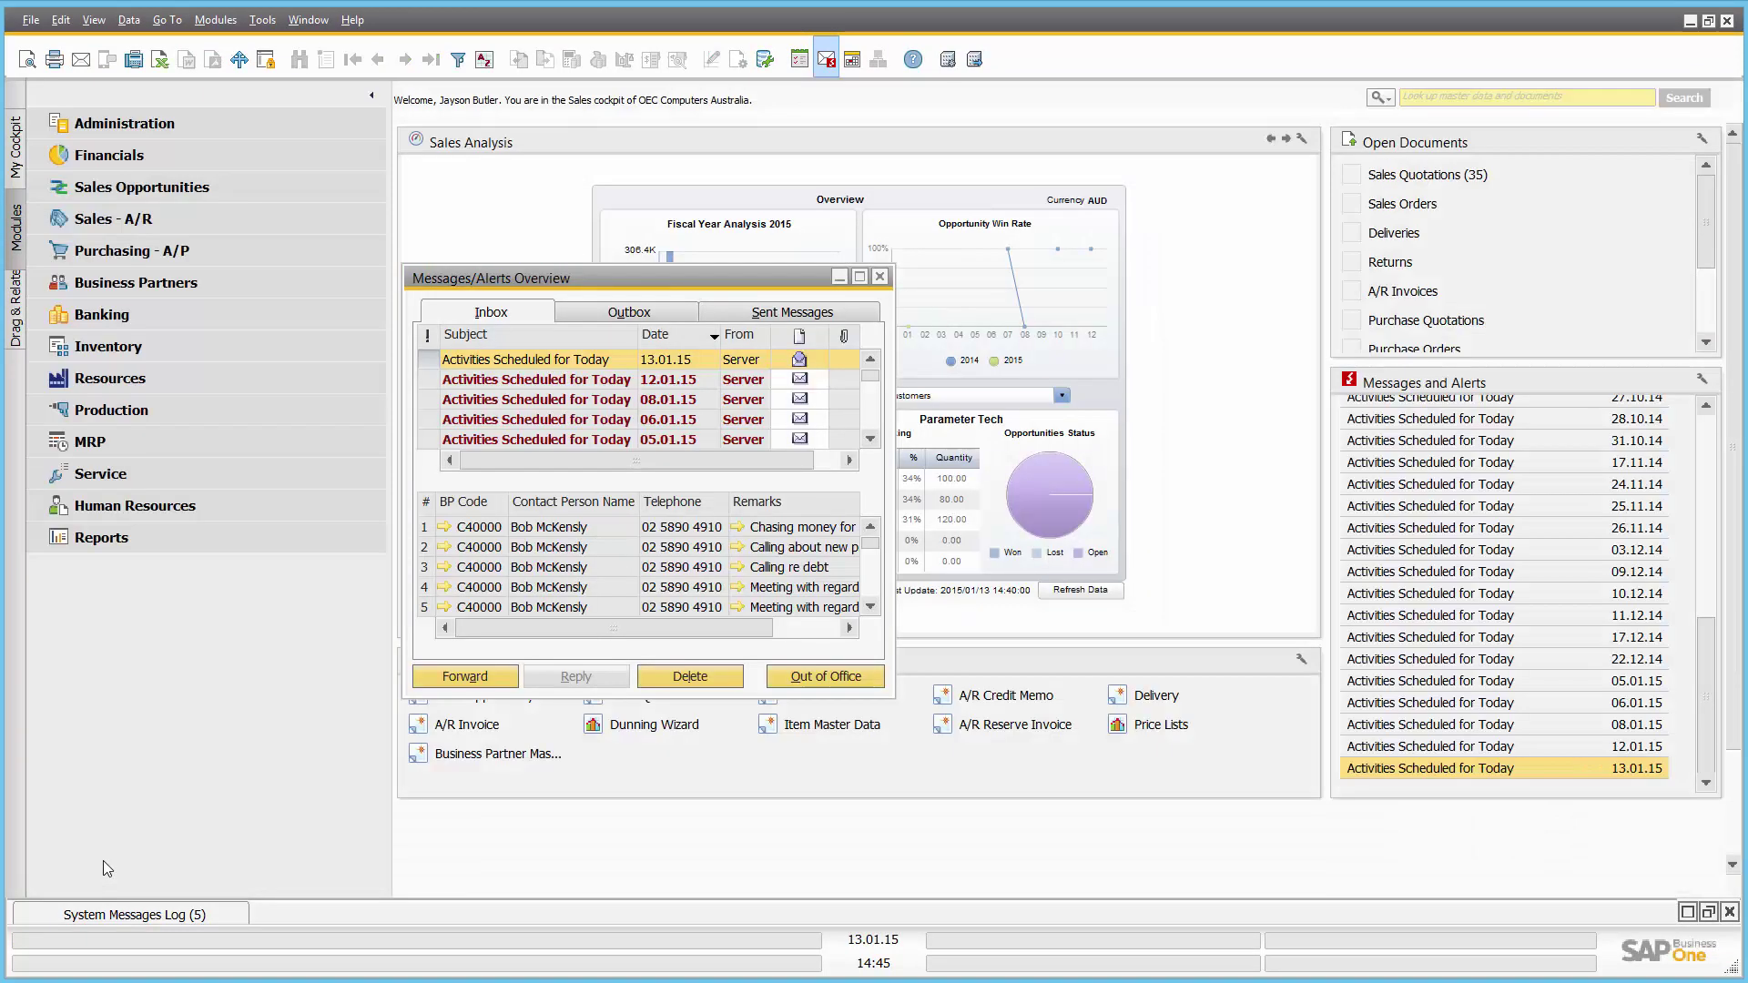
- Close the alerts overview, preview and cancel new opportunity and quotation forms, then launch Excel Sales Analysis
click(880, 278)
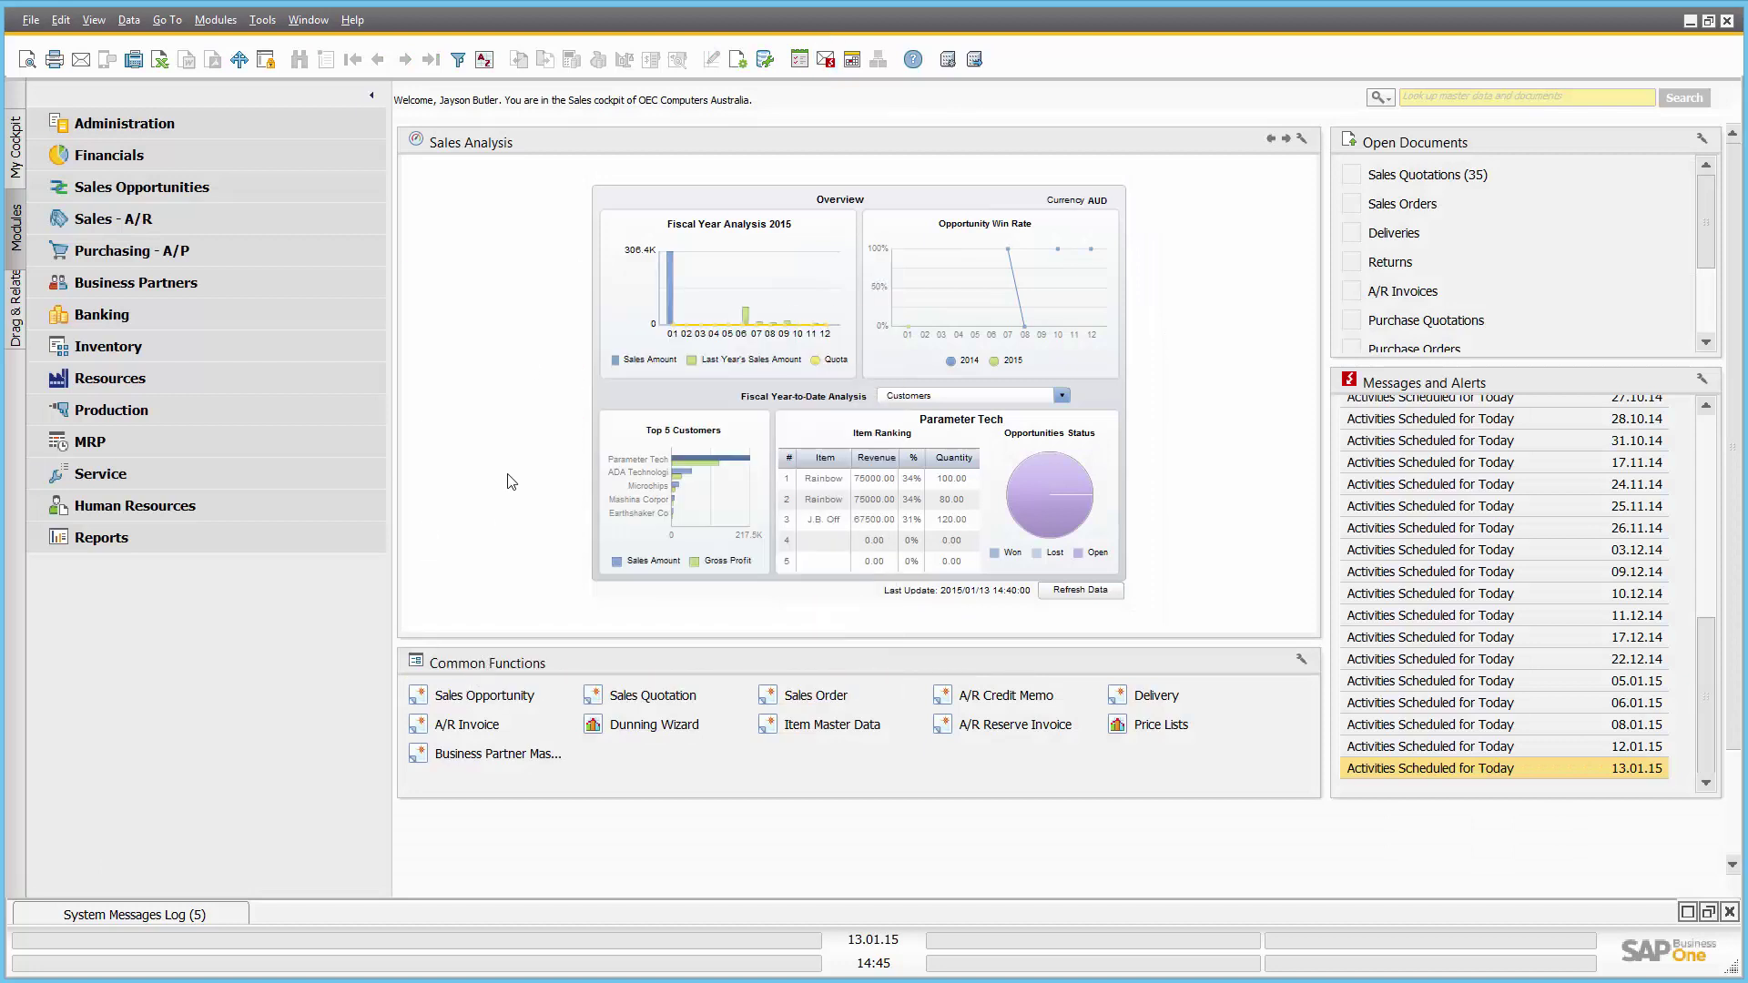
click(484, 698)
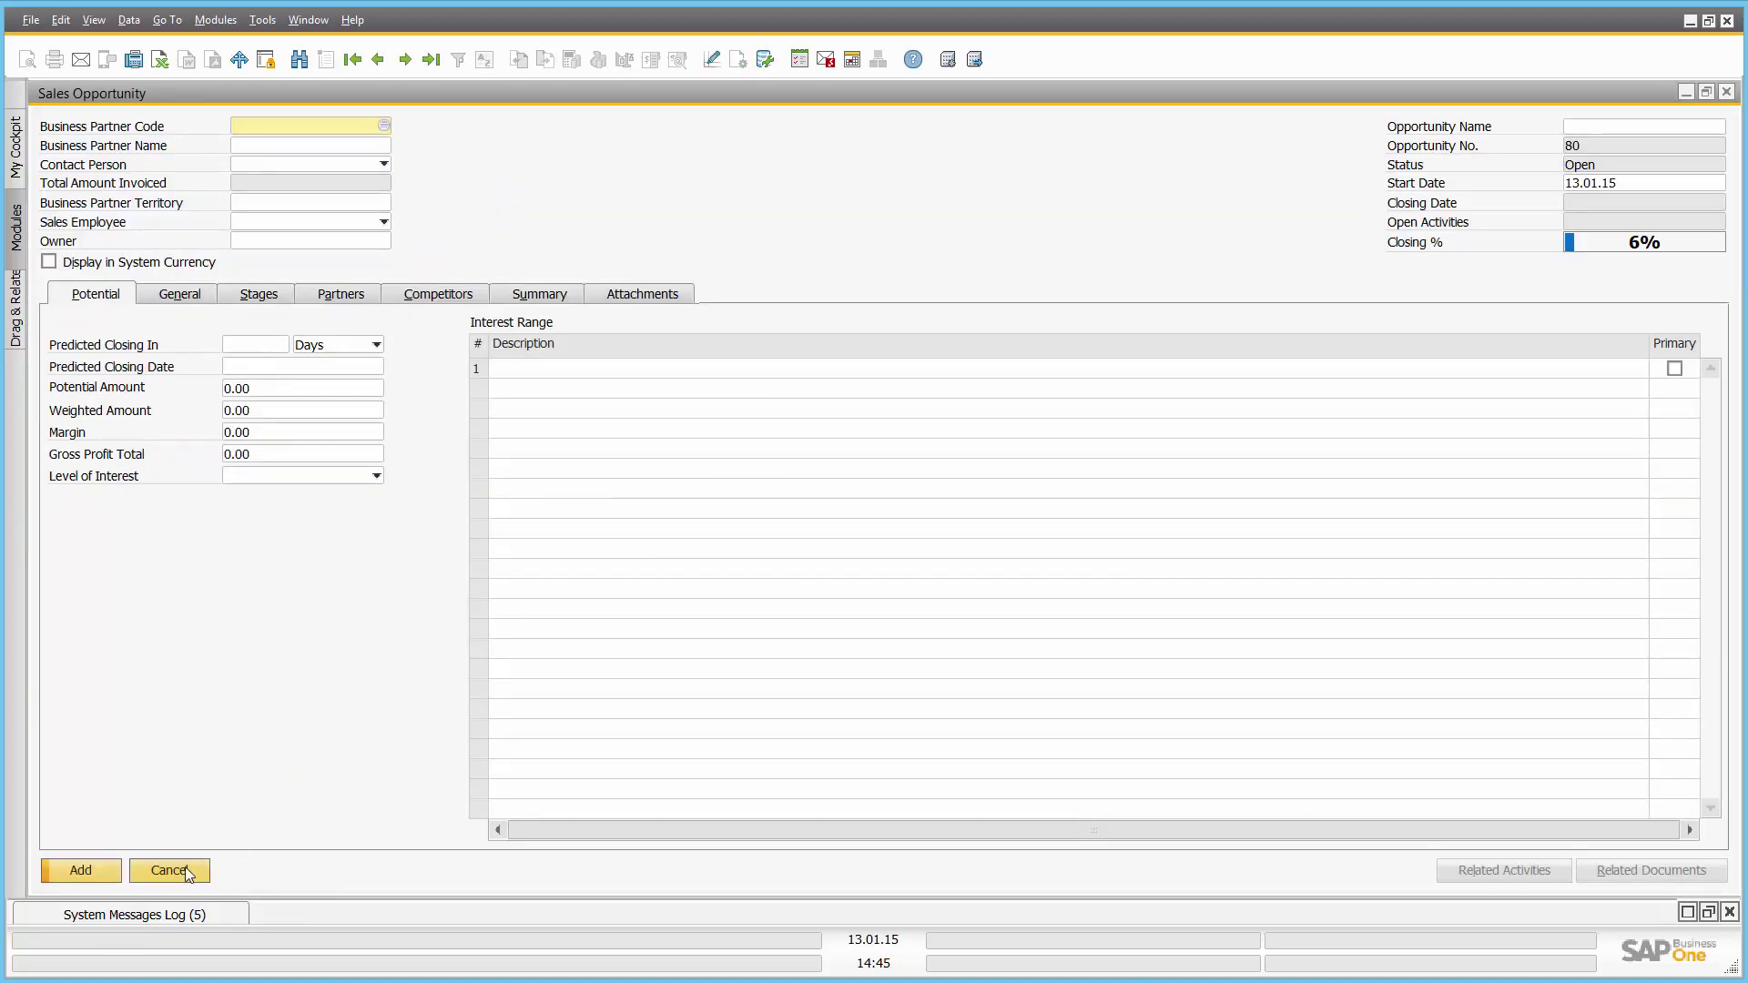
click(170, 870)
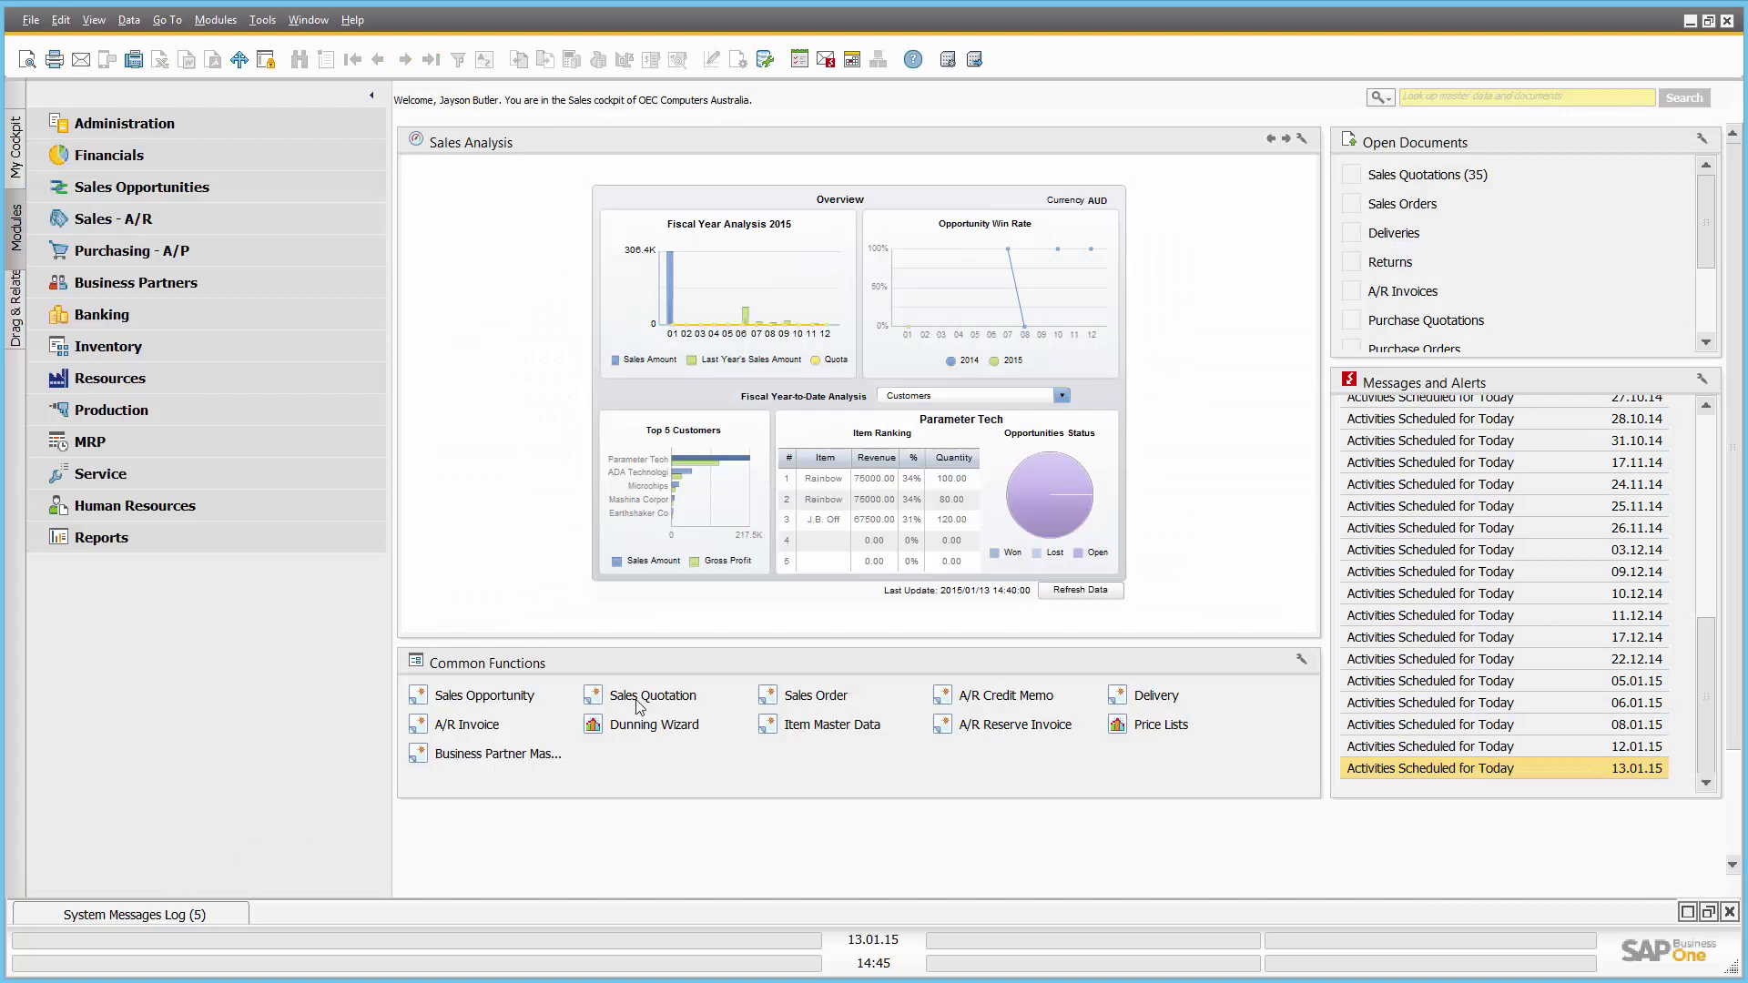
click(622, 697)
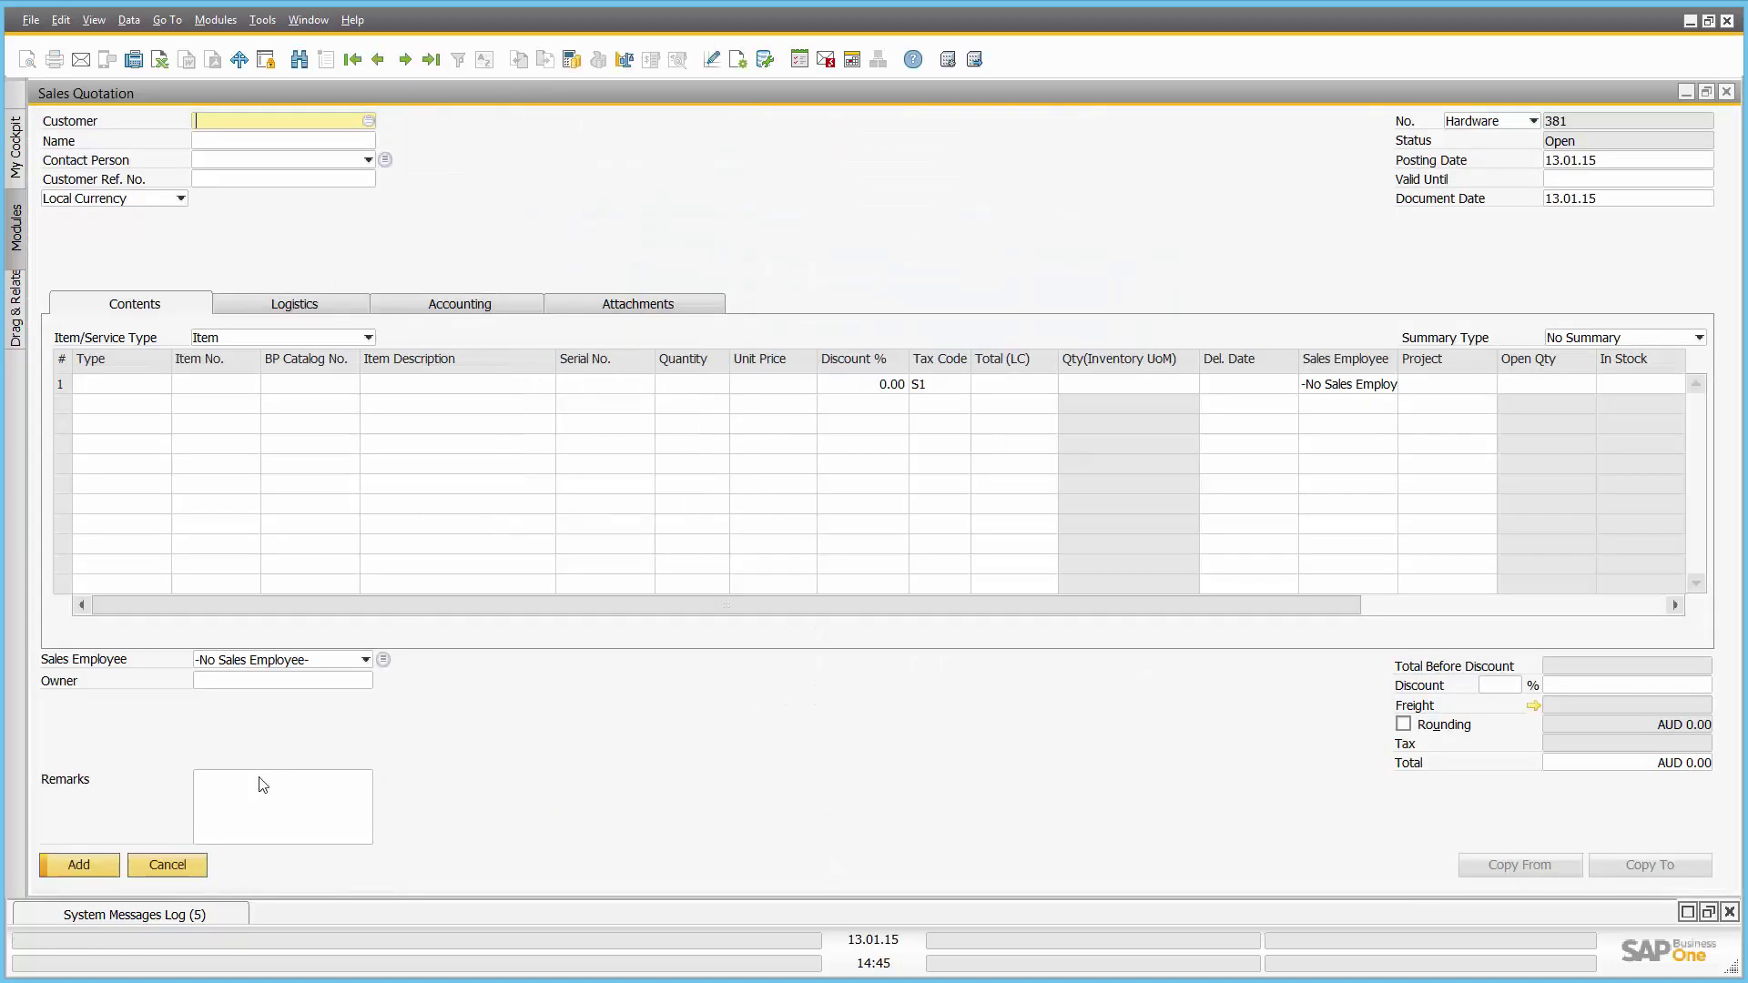
click(167, 865)
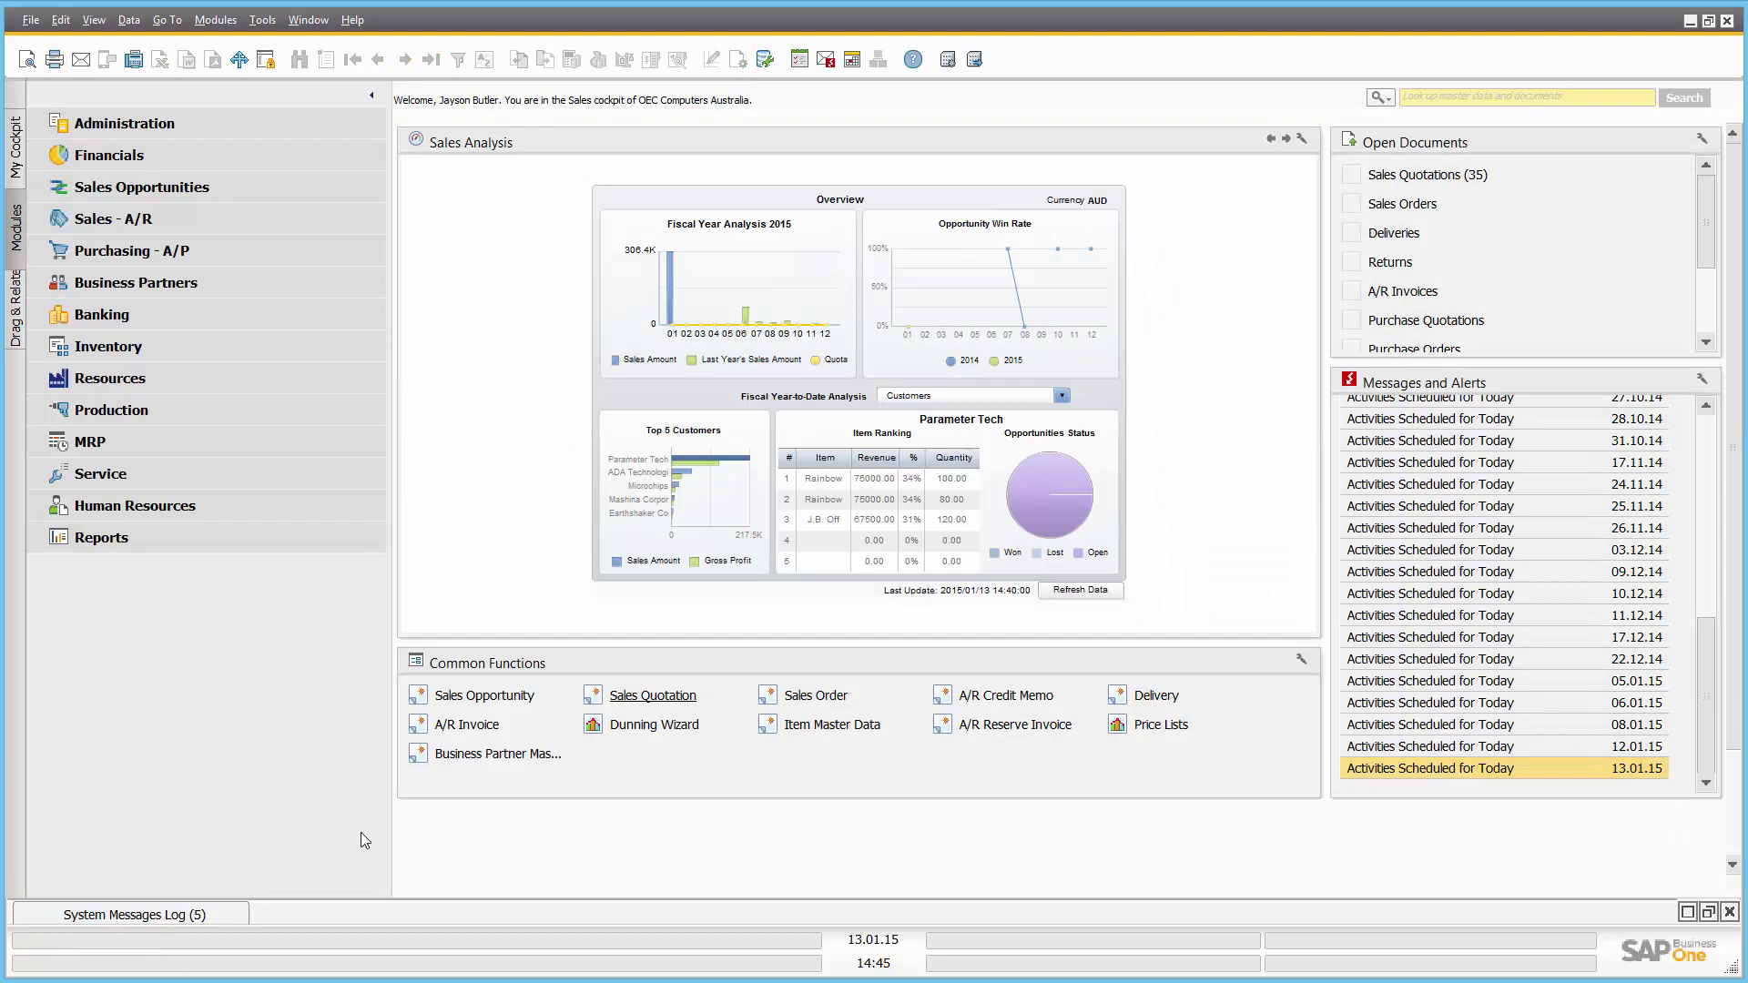
click(239, 60)
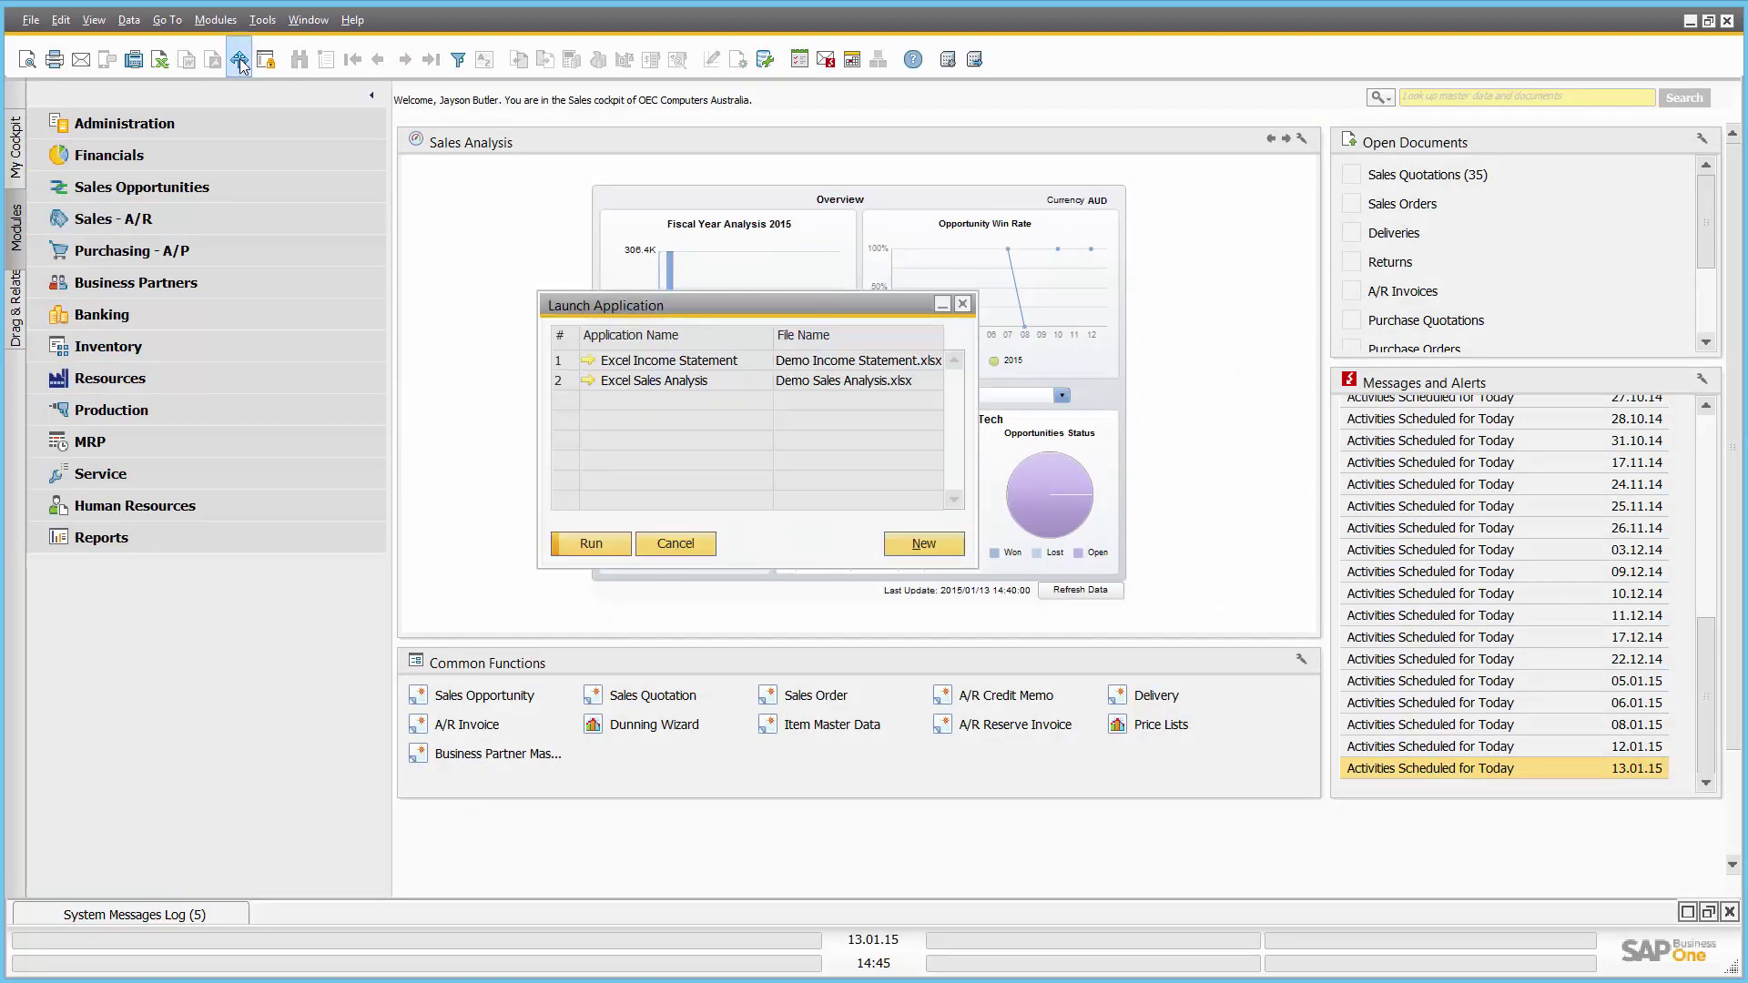
double_click(630, 377)
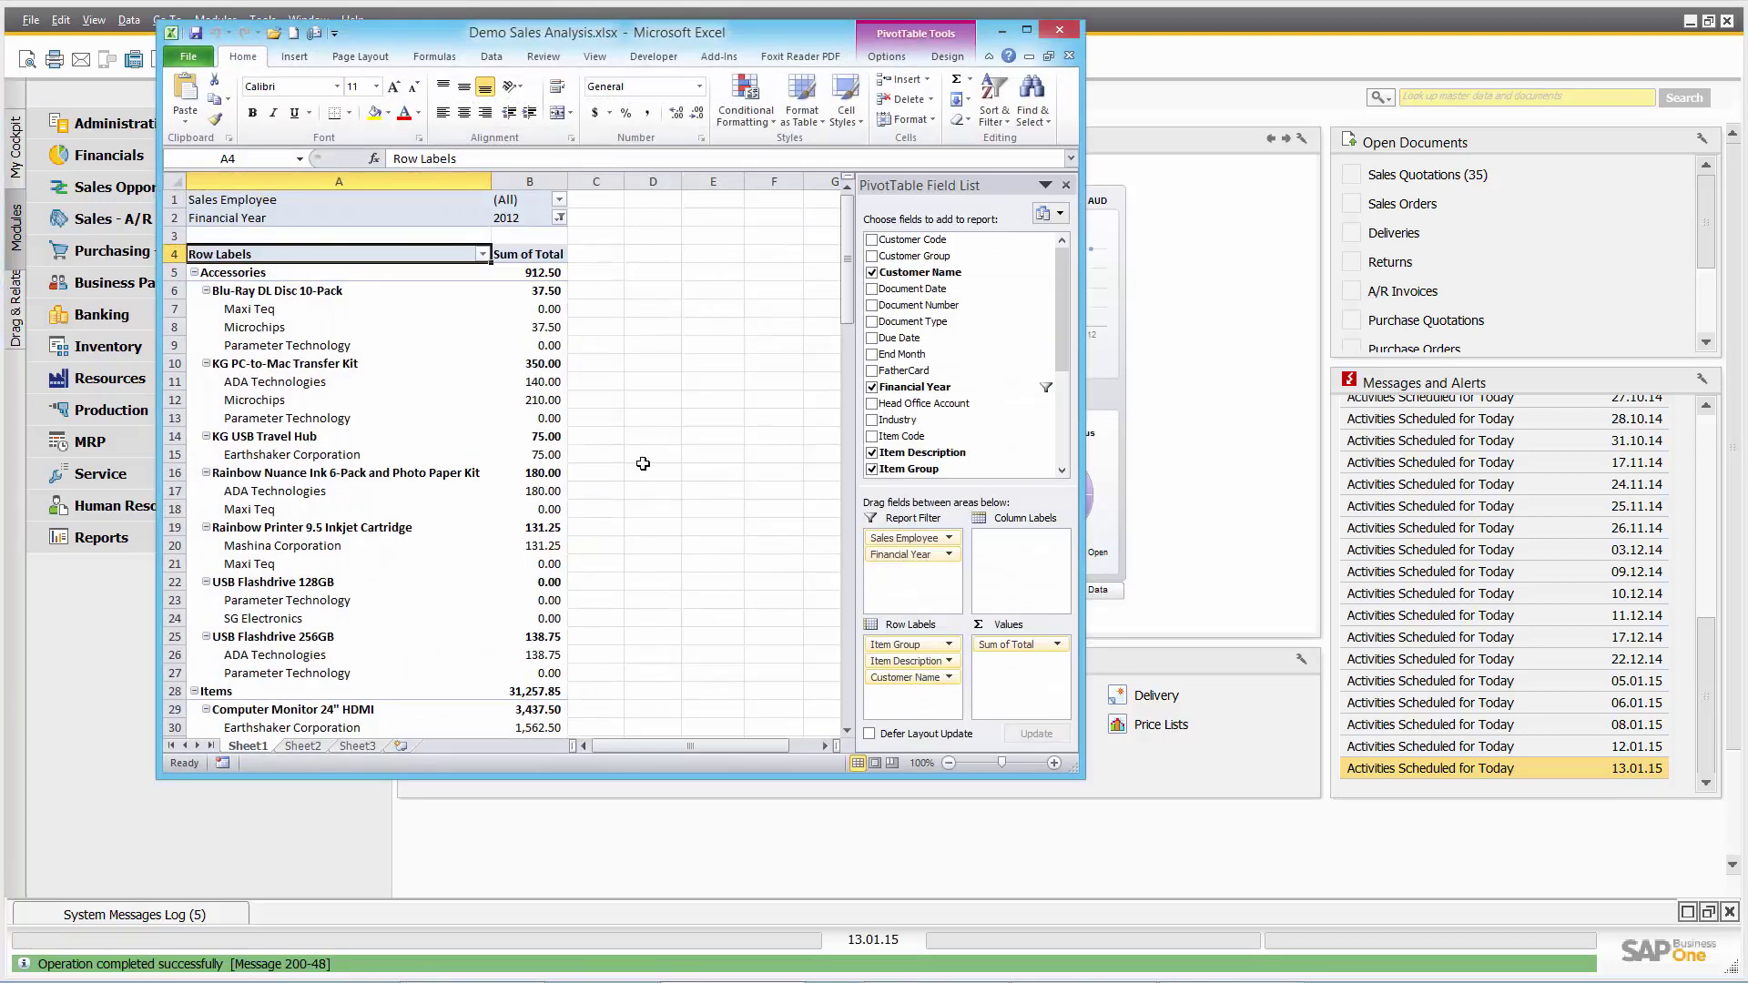
- Maximize Excel and add Document Type, Due Date and End Month to the pivot rows
click(1027, 30)
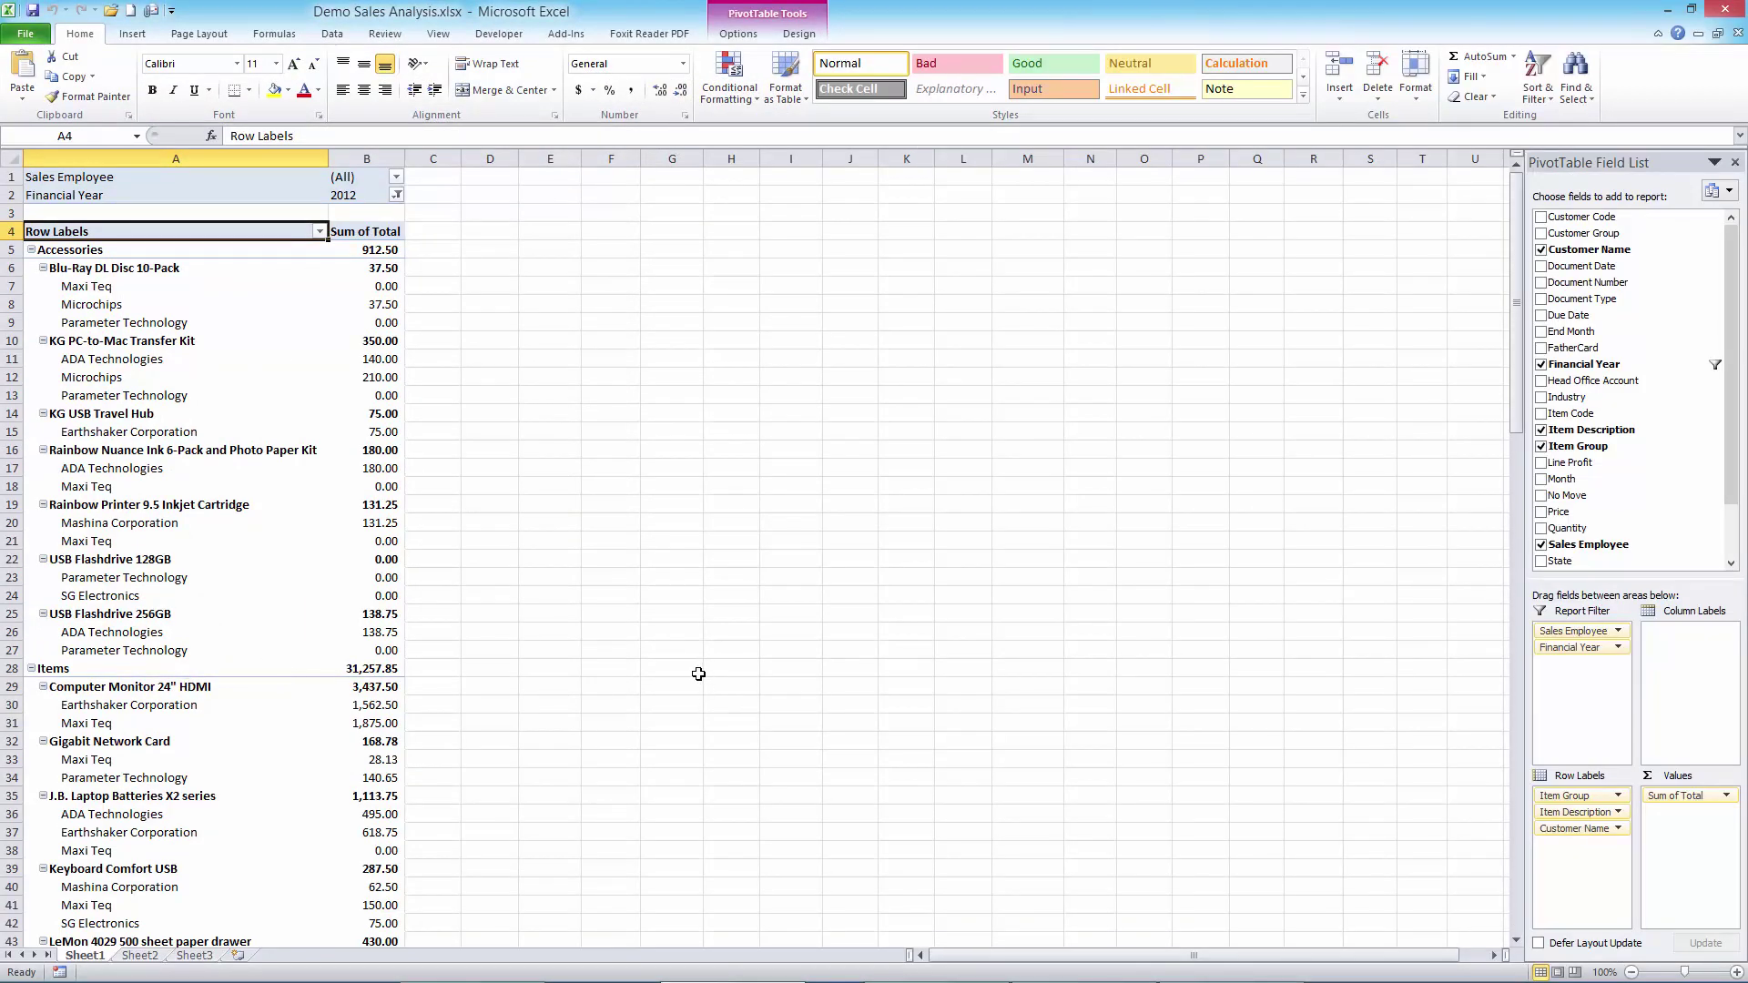
click(1541, 298)
click(1540, 315)
click(1540, 331)
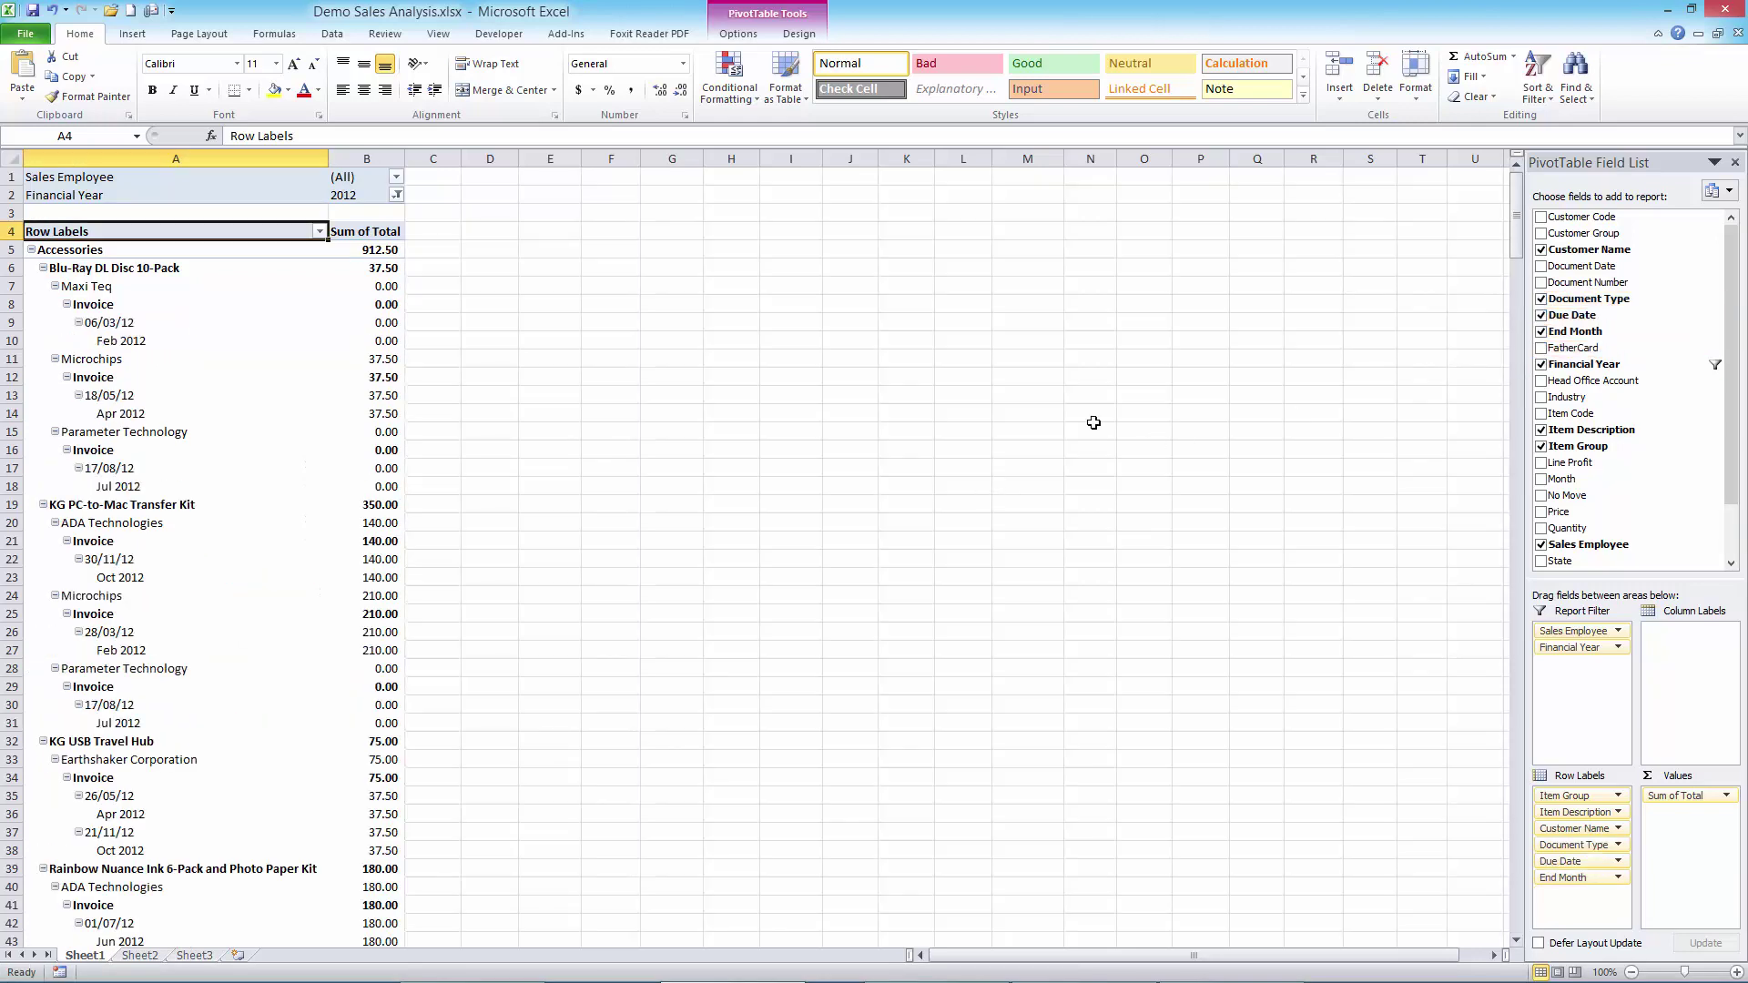
- Close Demo Sales Analysis.xlsx without saving and exit Excel
click(1735, 33)
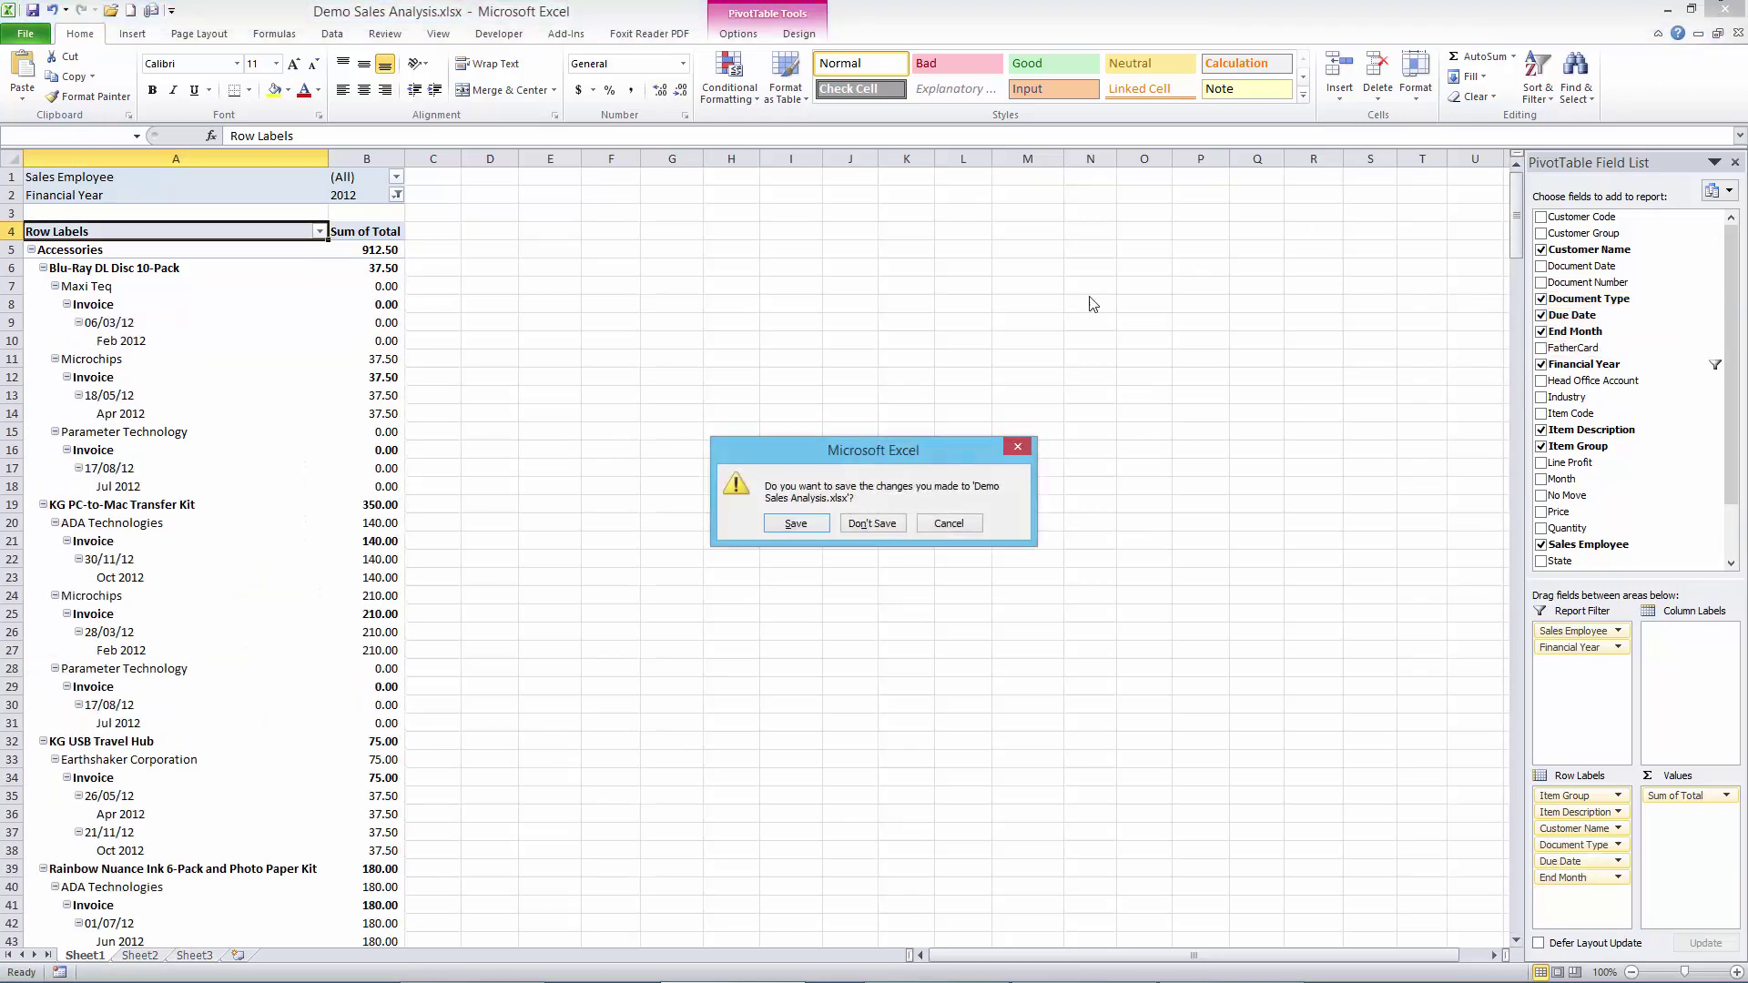
click(850, 523)
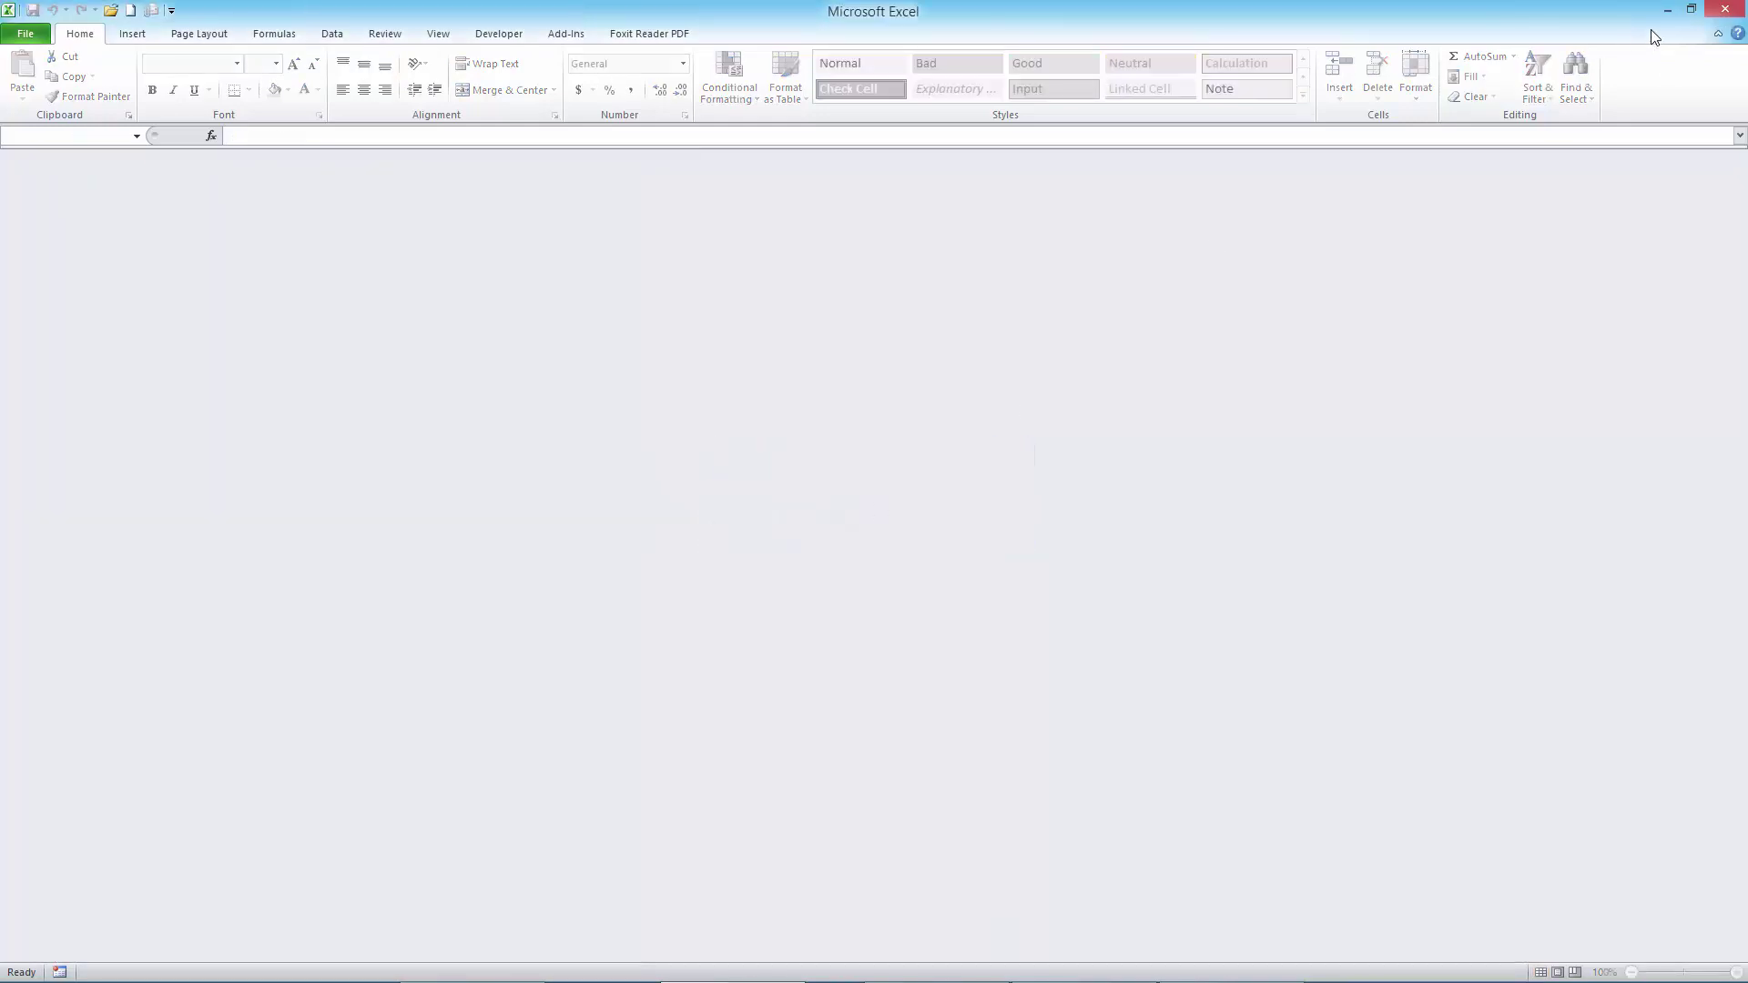
click(1719, 11)
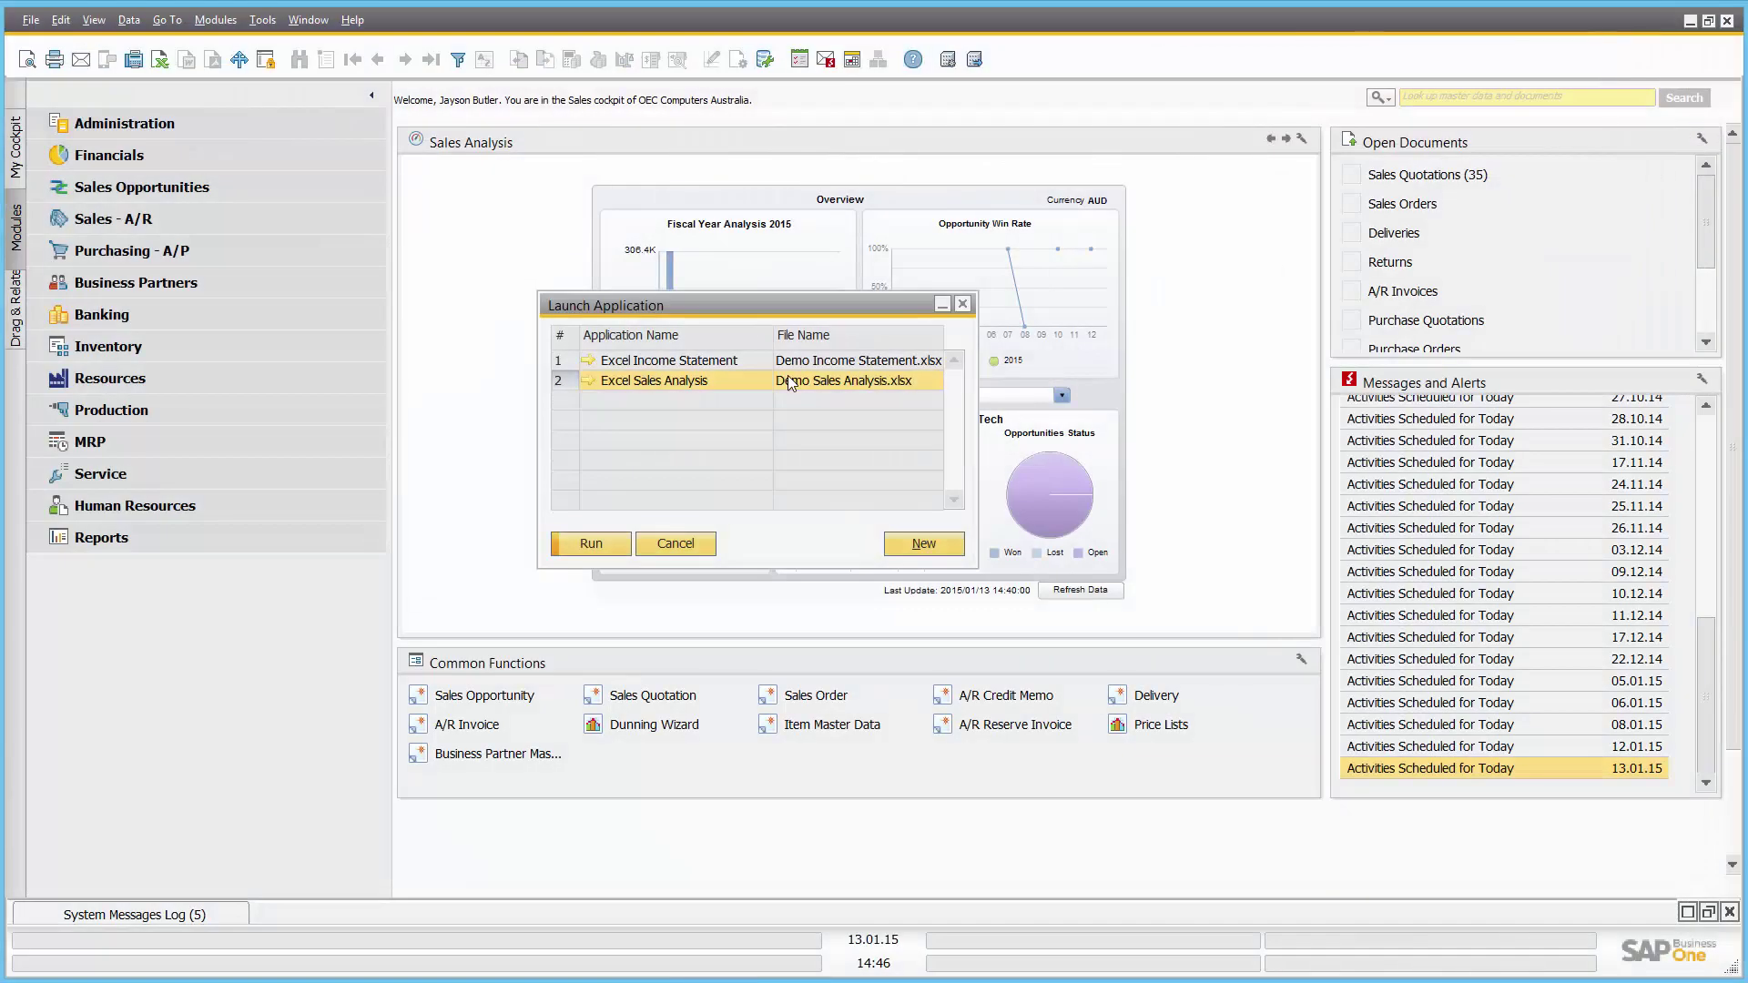
- Close Launch Application and open a new Sales Opportunity form, number 80, from Sales Opportunities
click(675, 541)
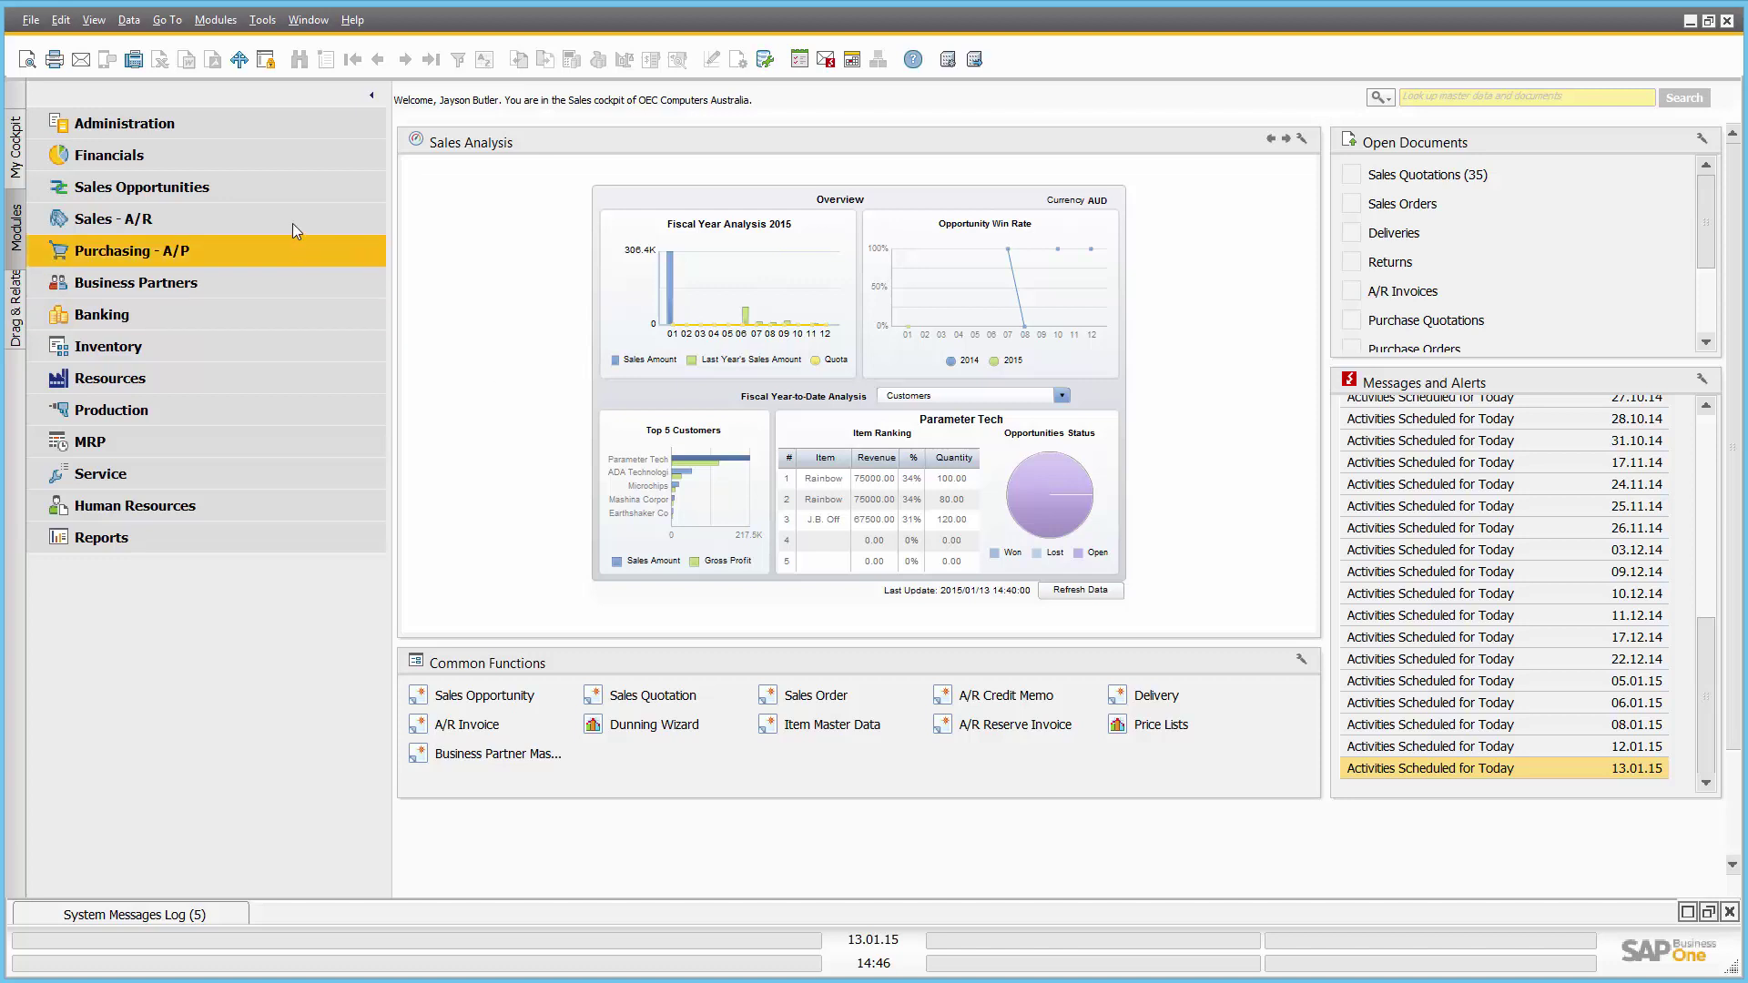
click(251, 186)
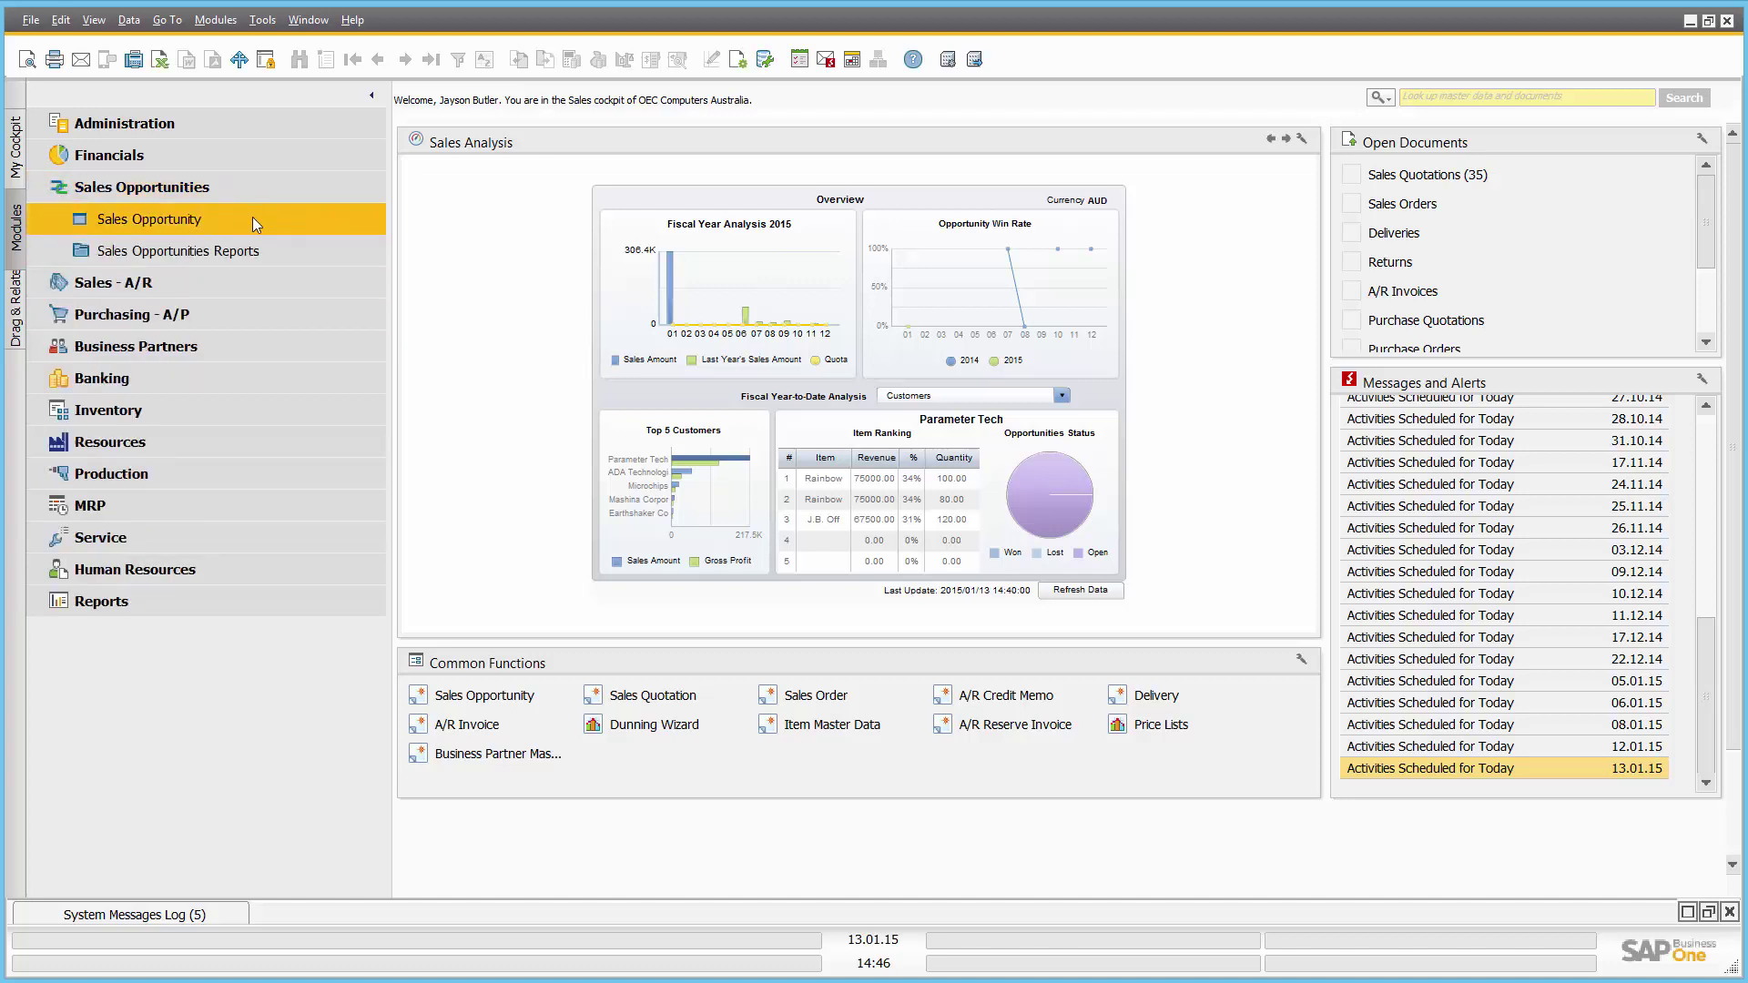
click(253, 217)
click(300, 146)
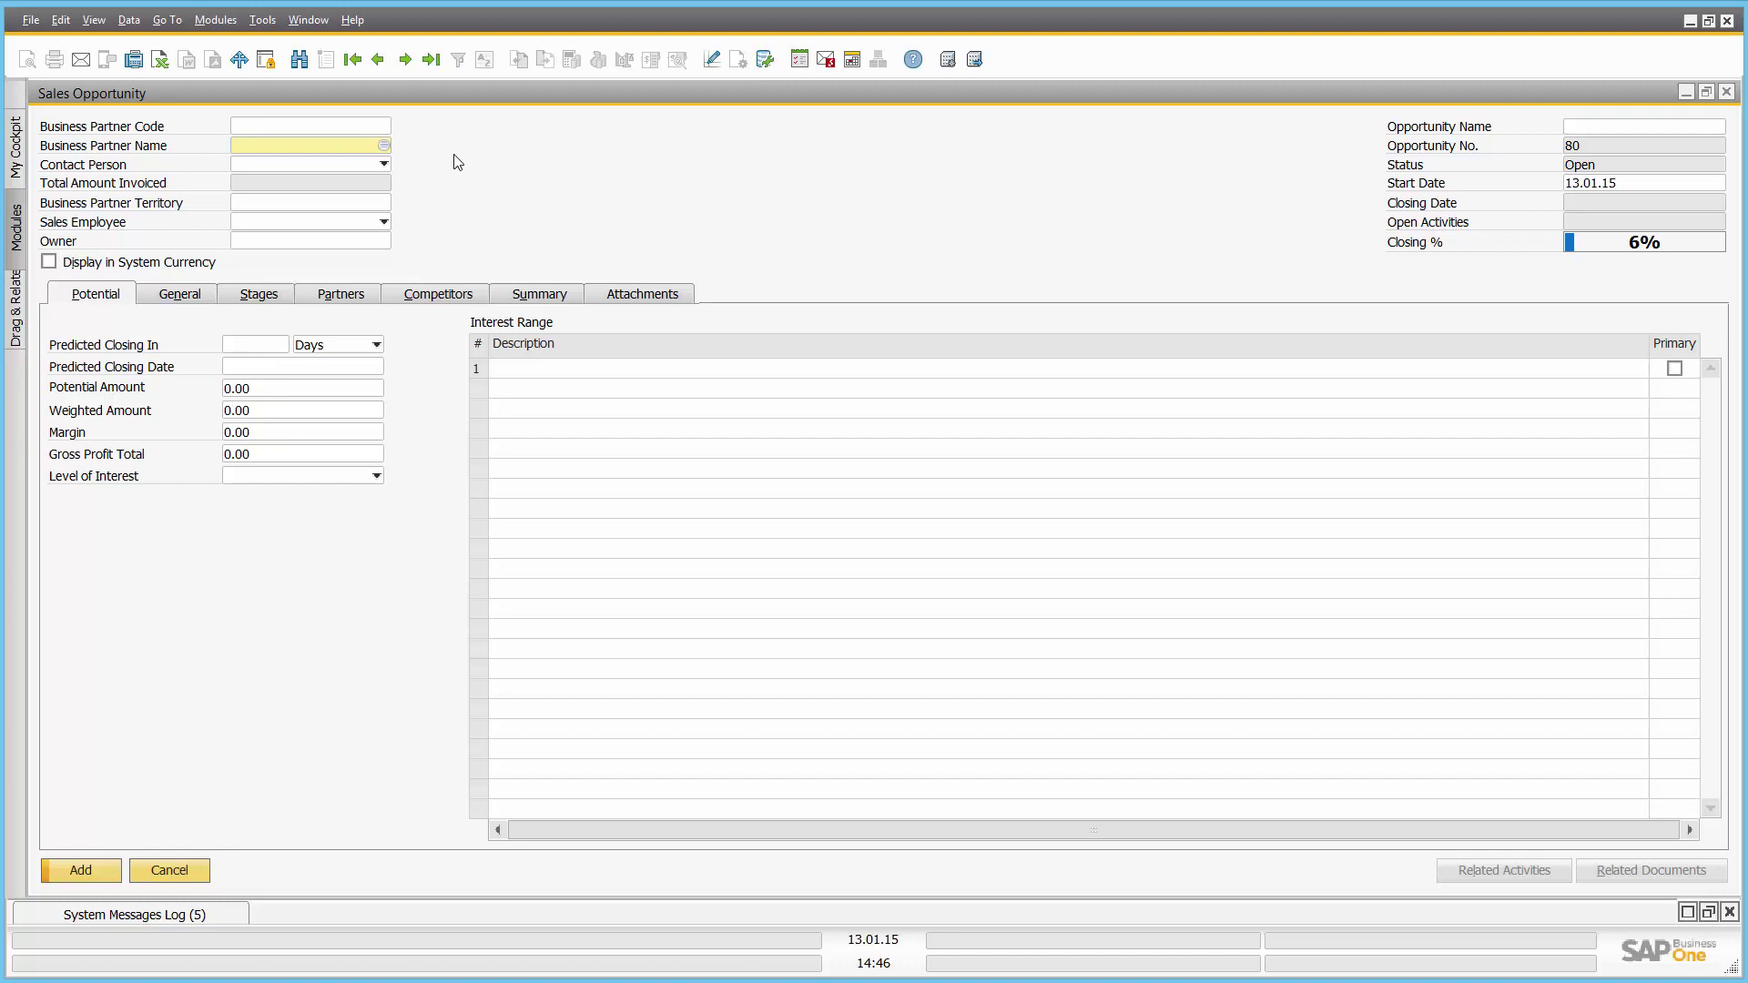
- Set Earthshaker Corporation as the business partner, then view and close its master data record
text(earth)
key(Tab)
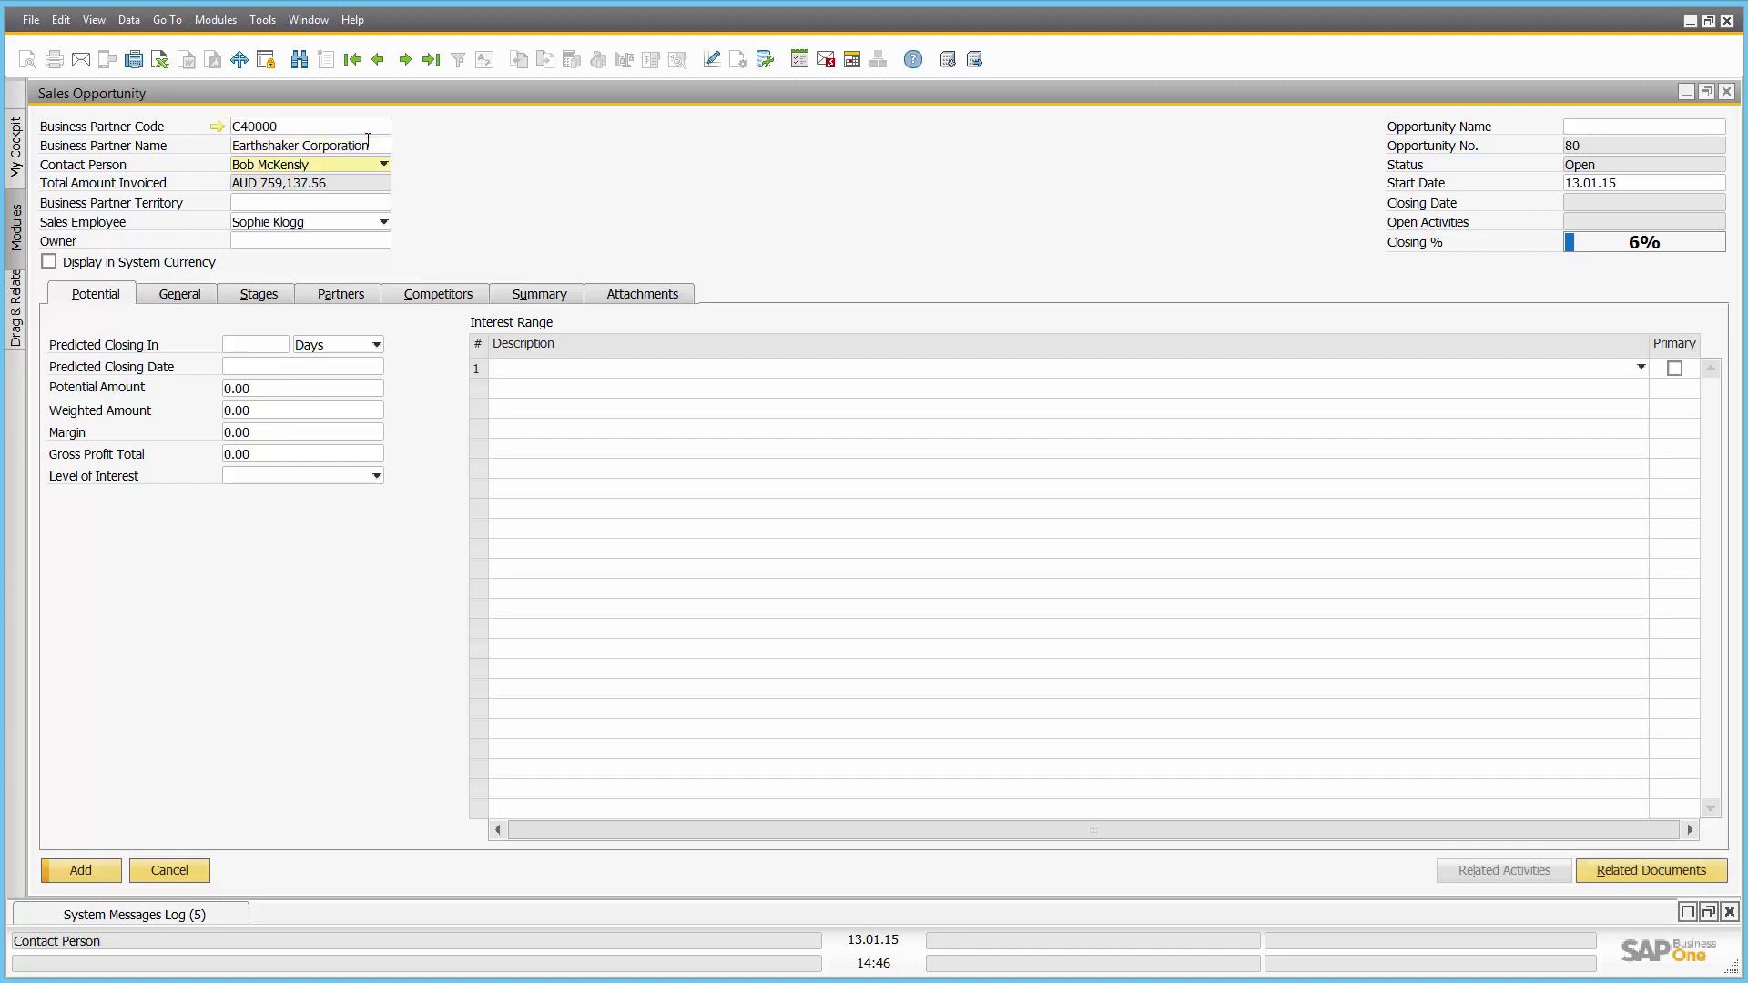
click(218, 125)
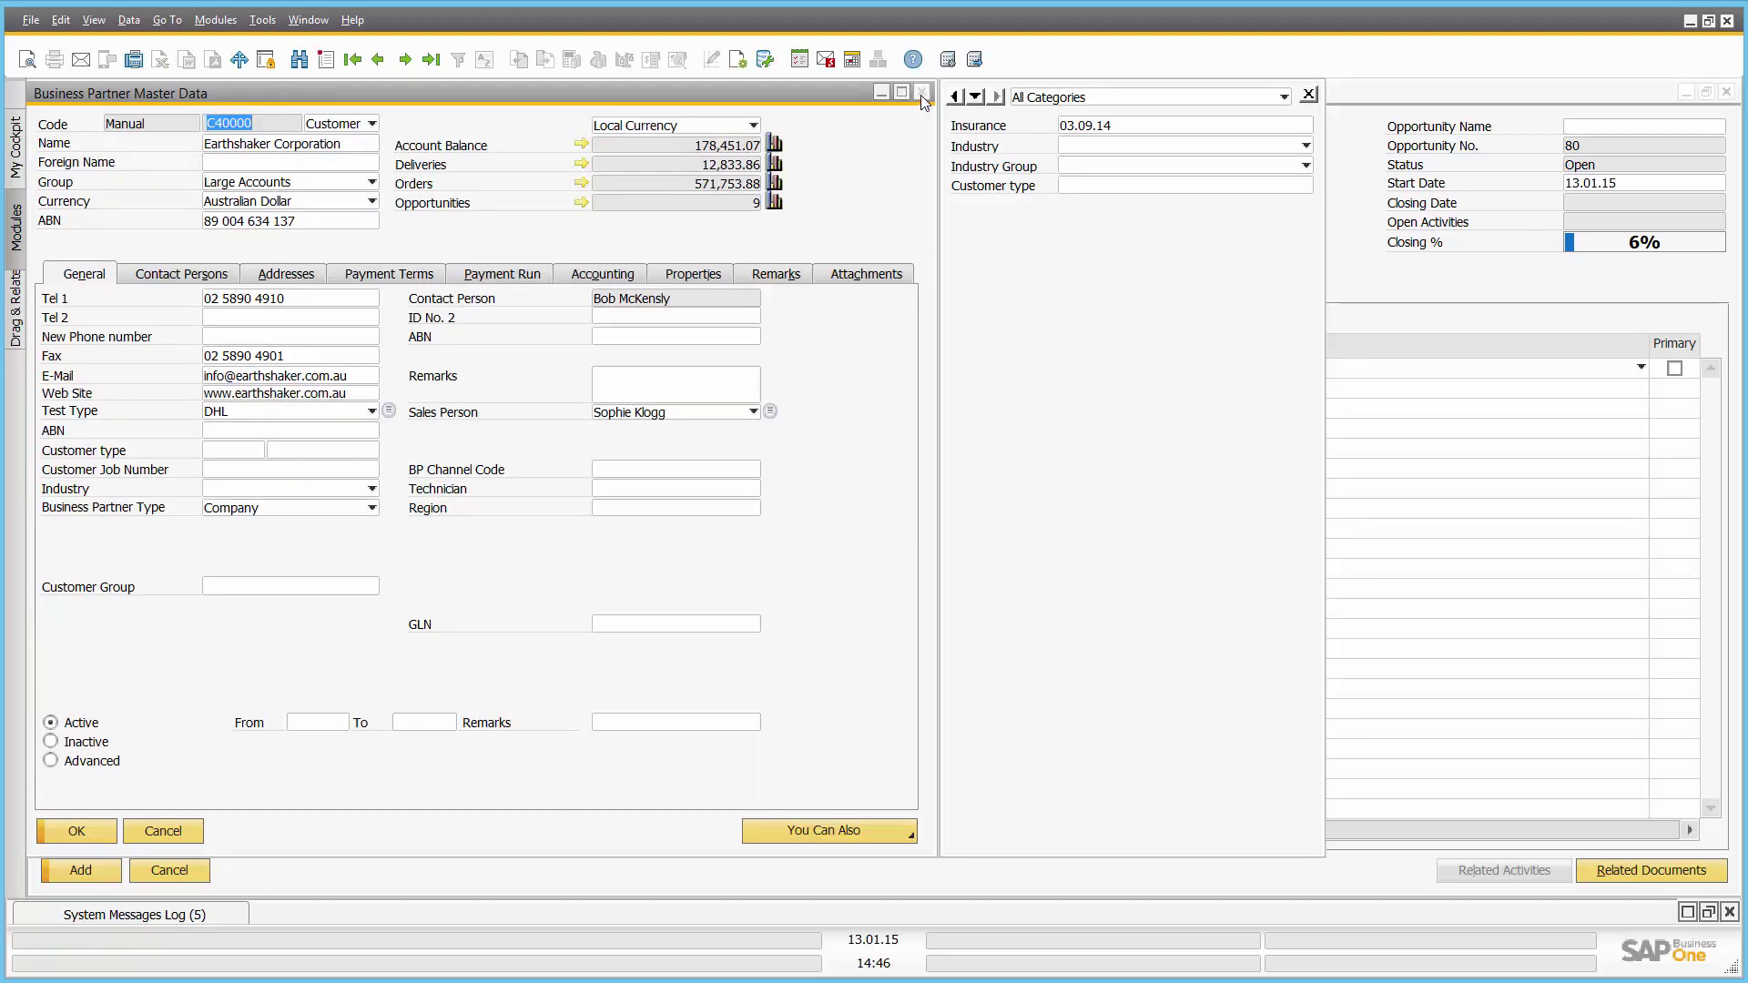
click(372, 124)
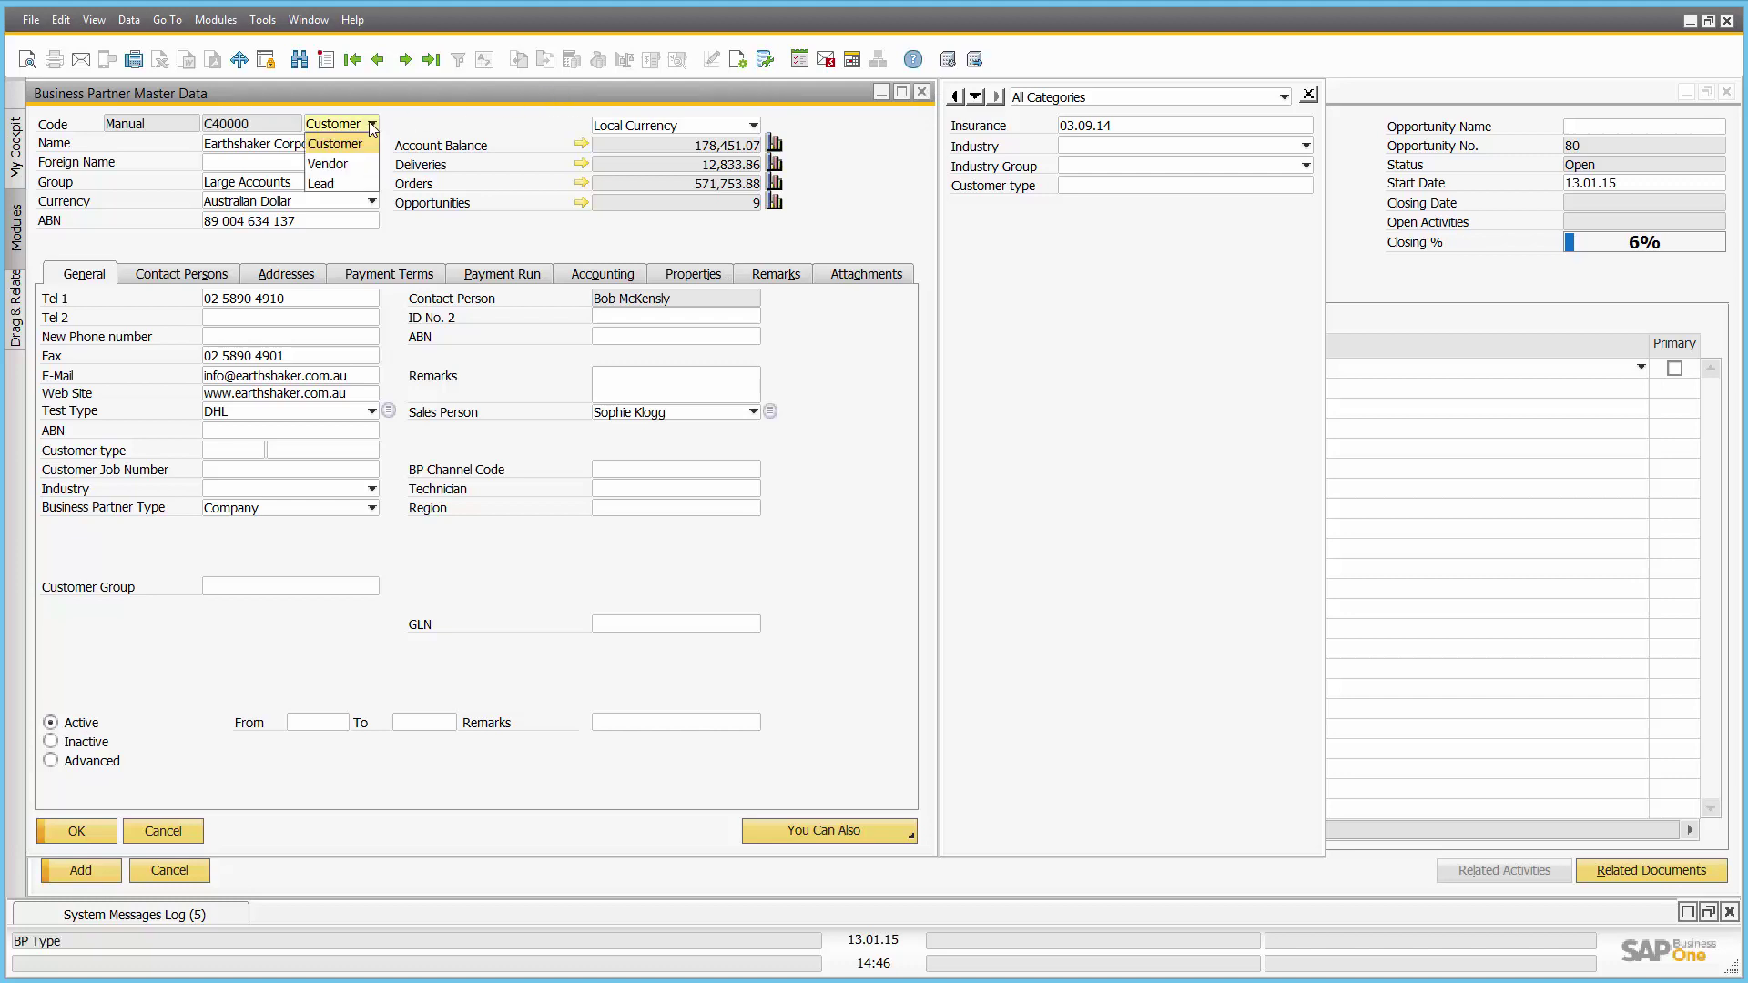
click(373, 128)
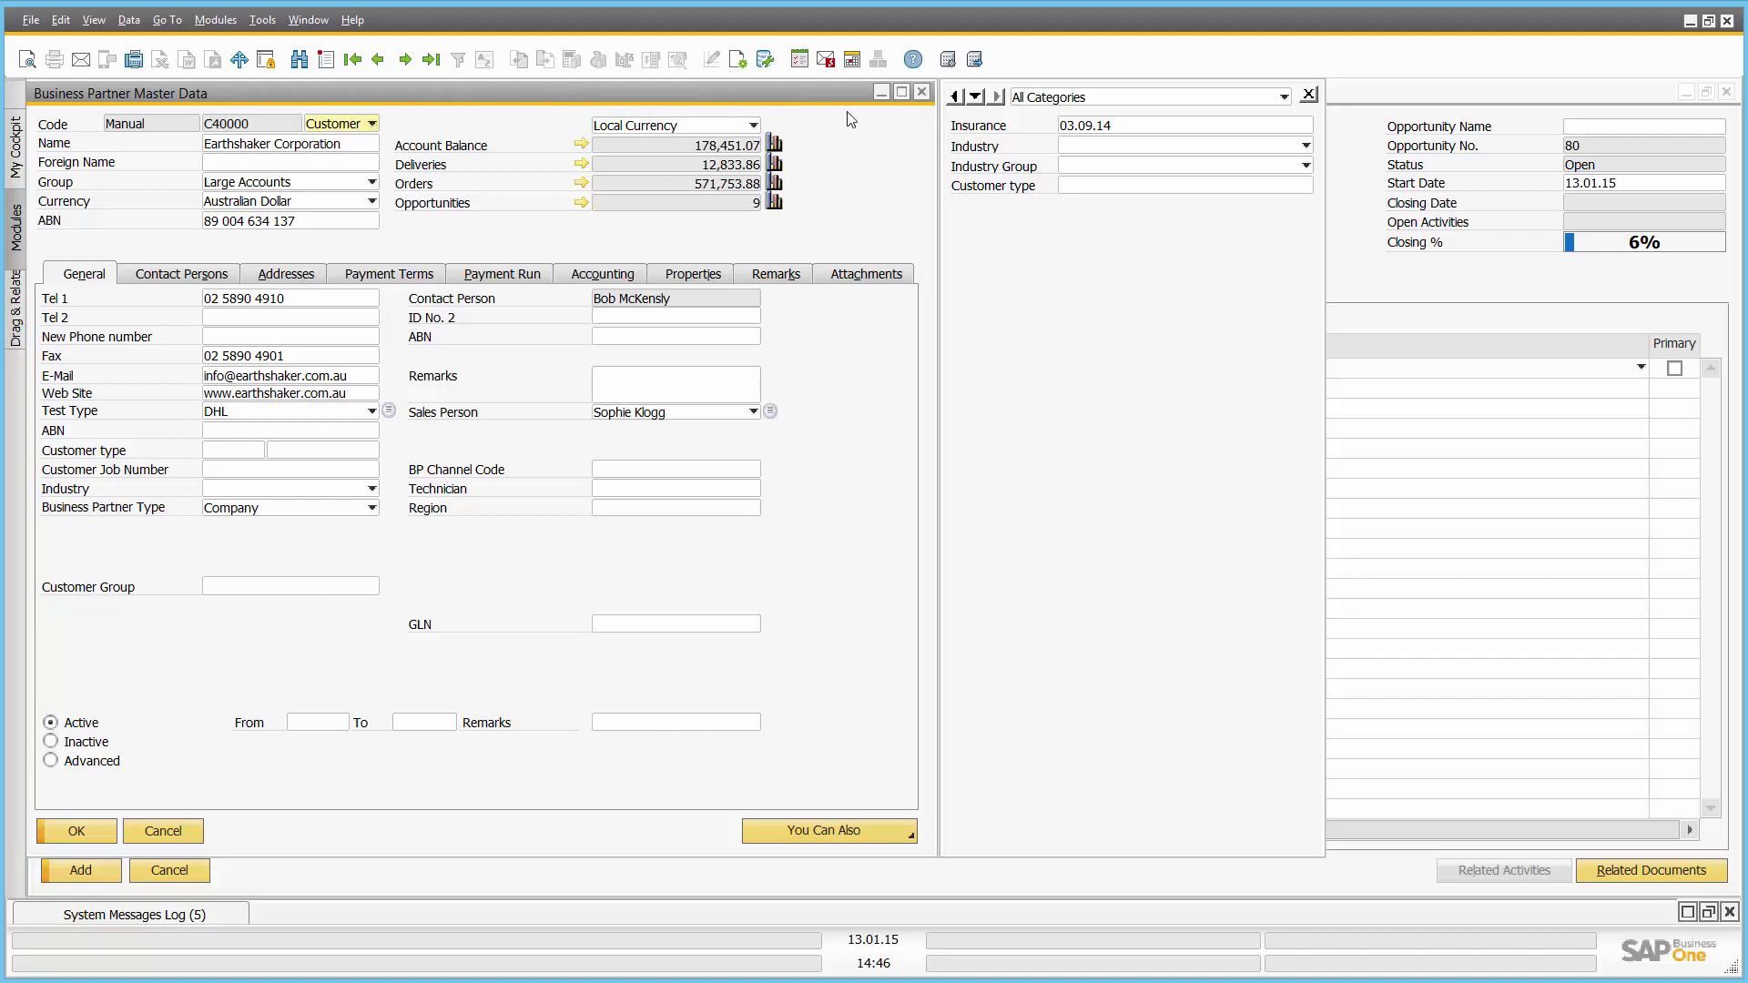
click(922, 92)
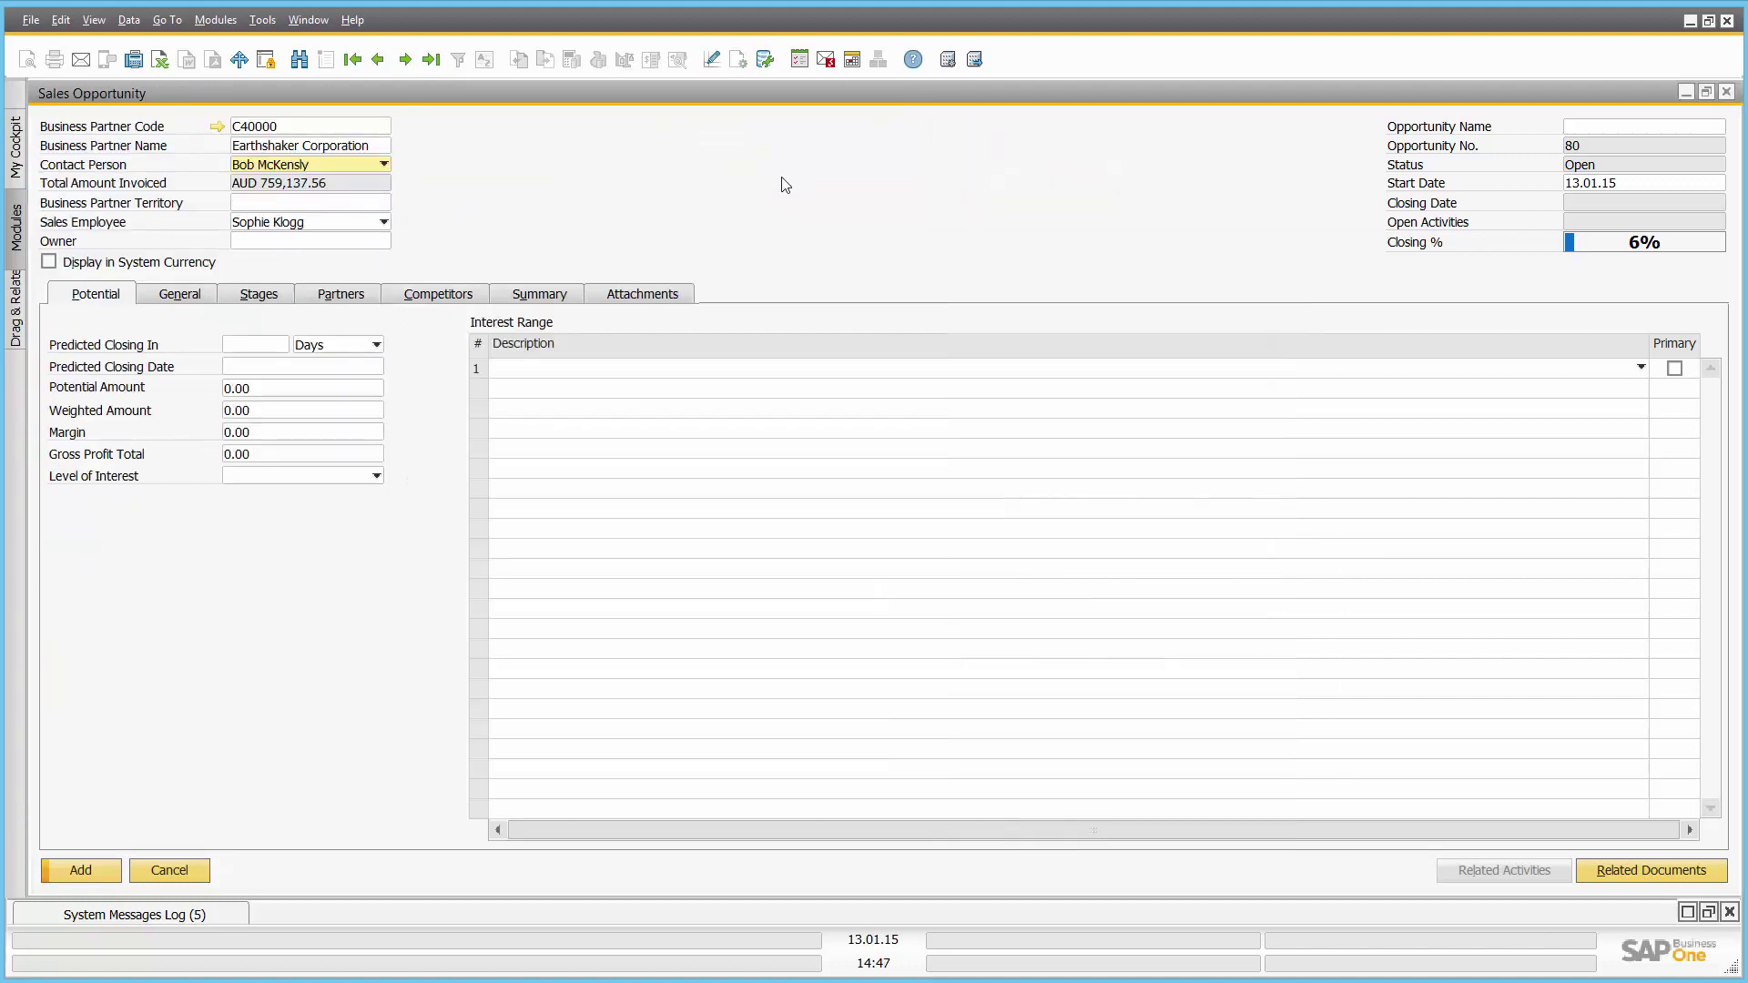
- Enter a 3-month closing period, 120,000.00 potential amount and a margin of 30
click(263, 345)
text(3)
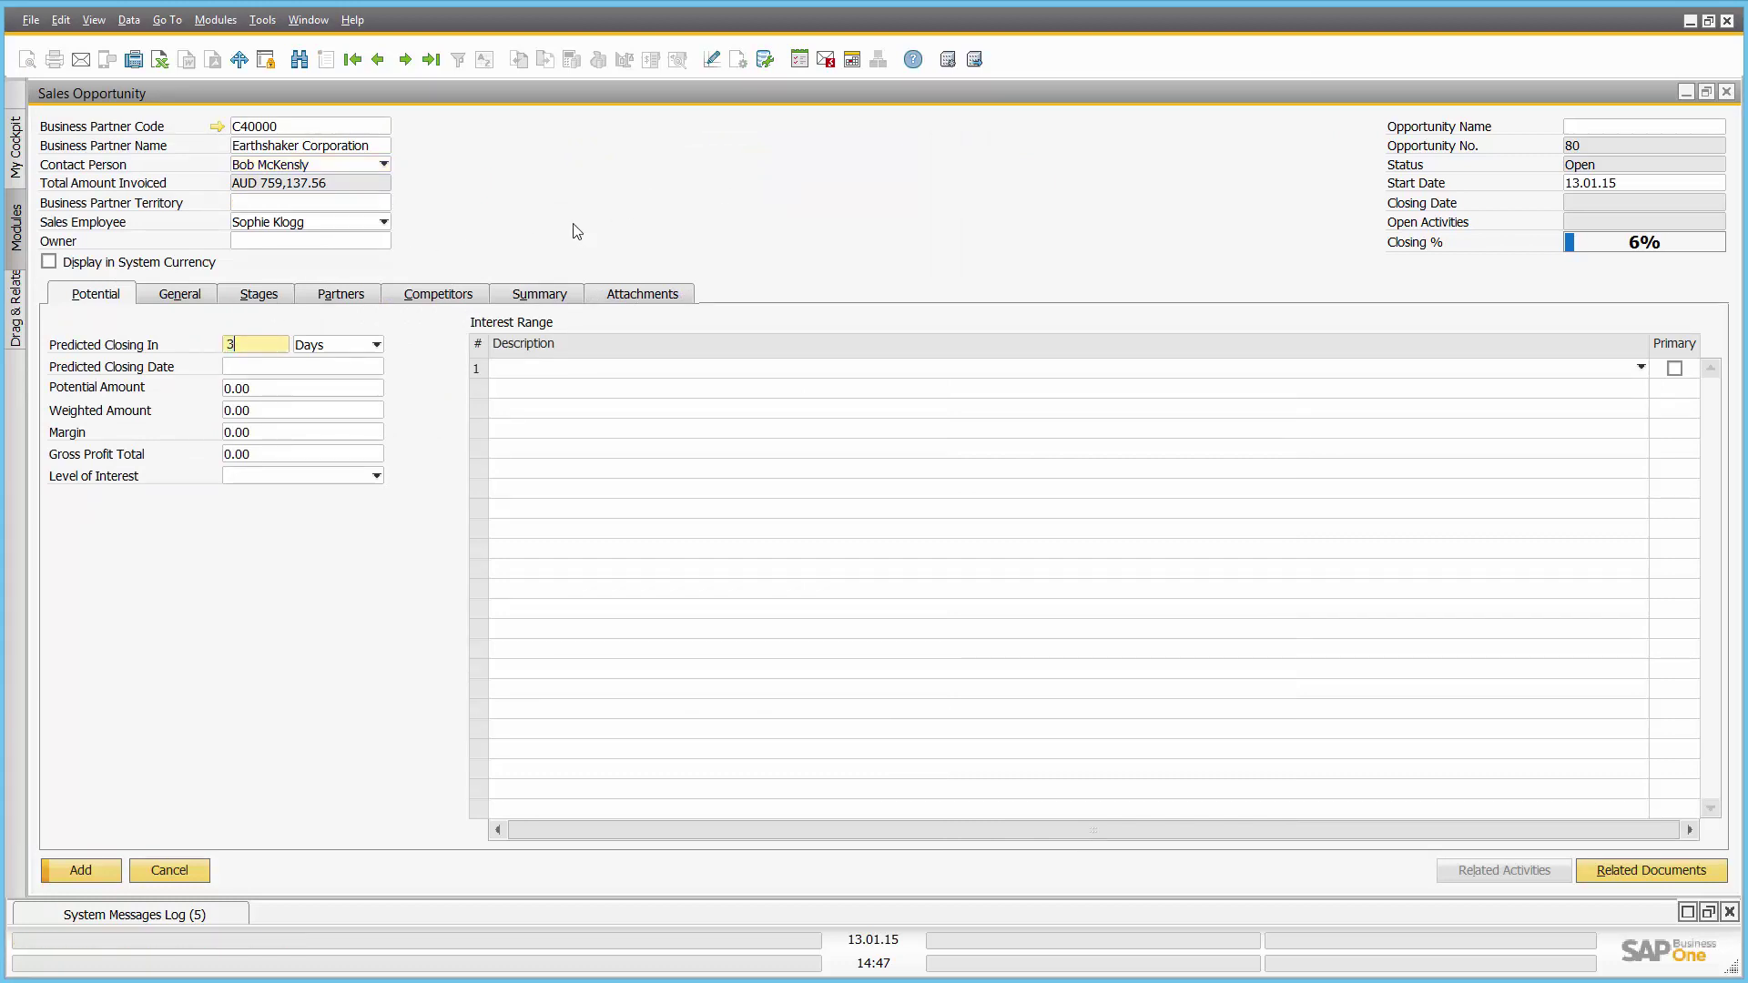
click(375, 344)
click(342, 364)
click(300, 389)
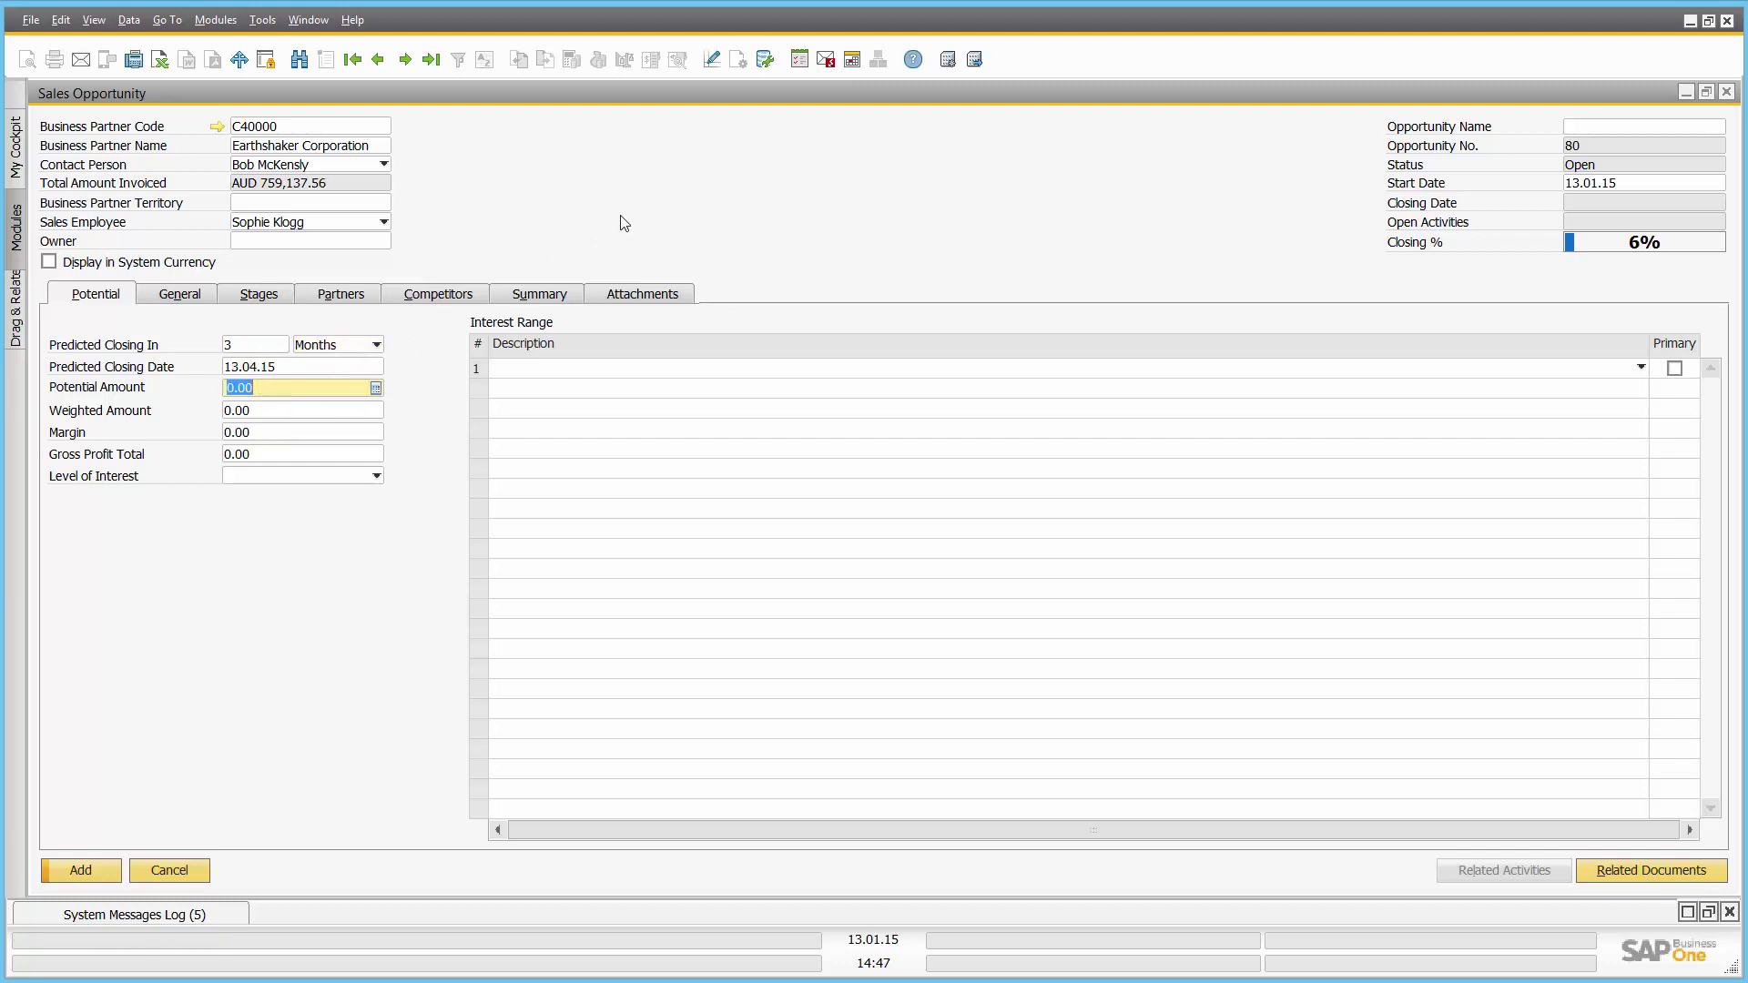
text(20000)
key(Tab)
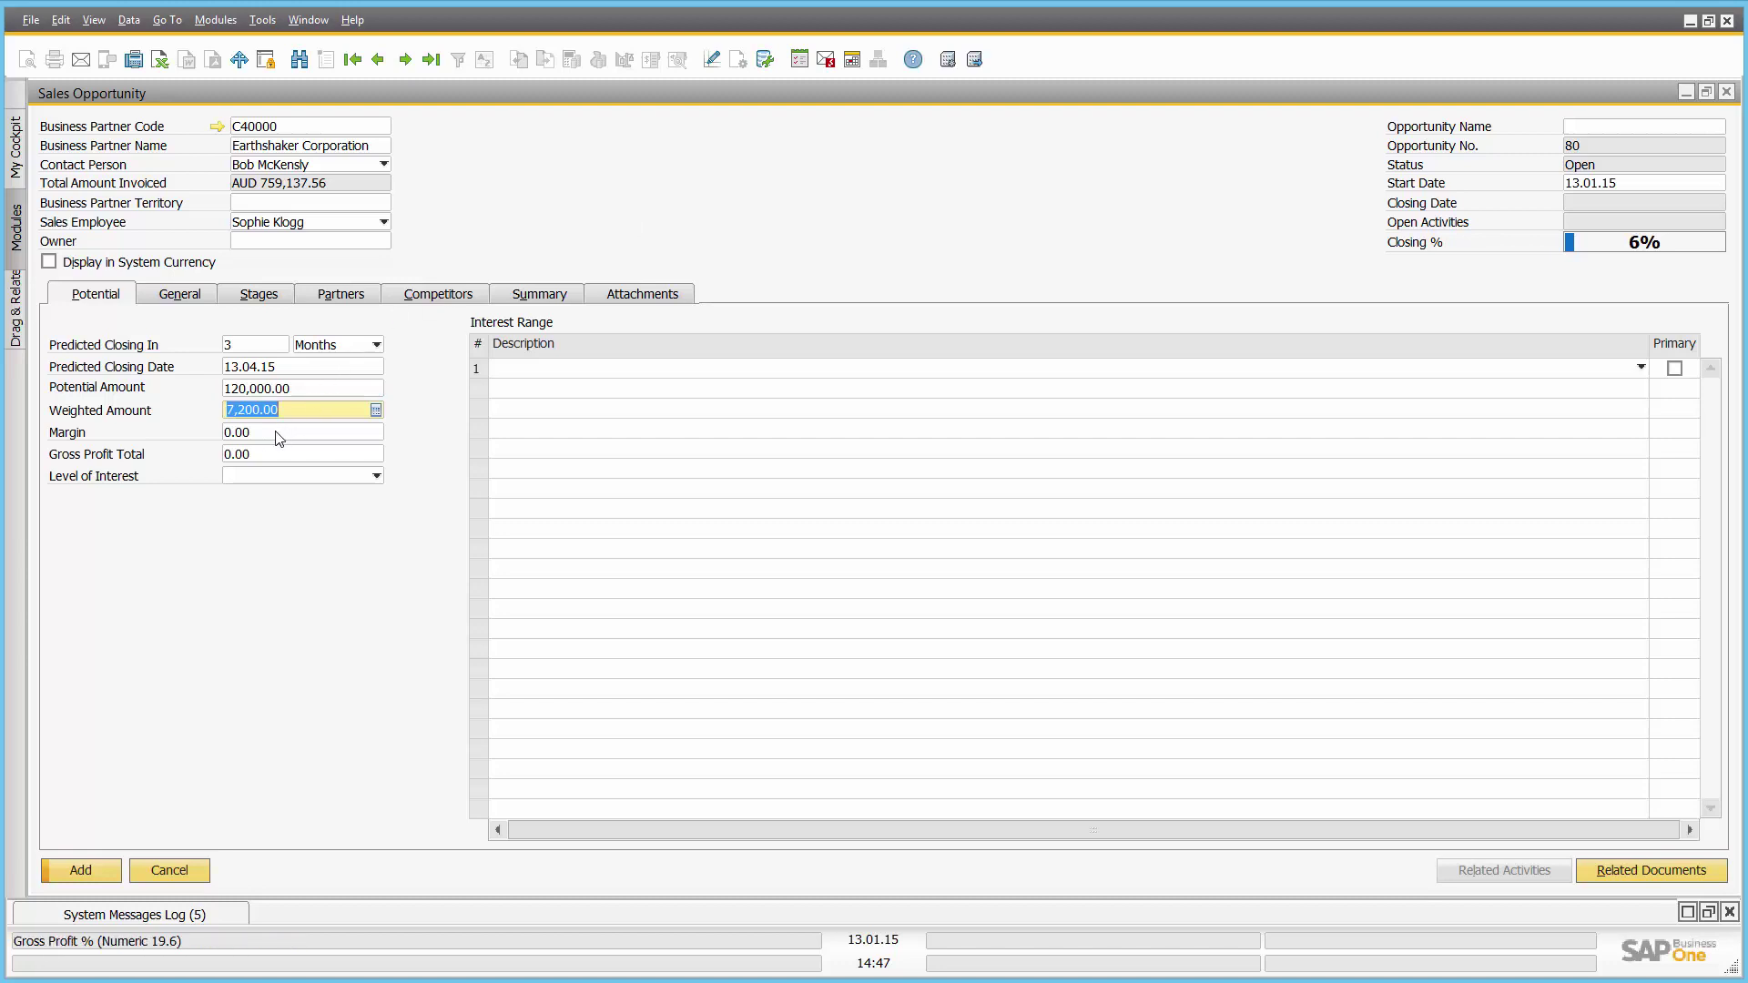
key(Tab)
text(30)
key(Tab)
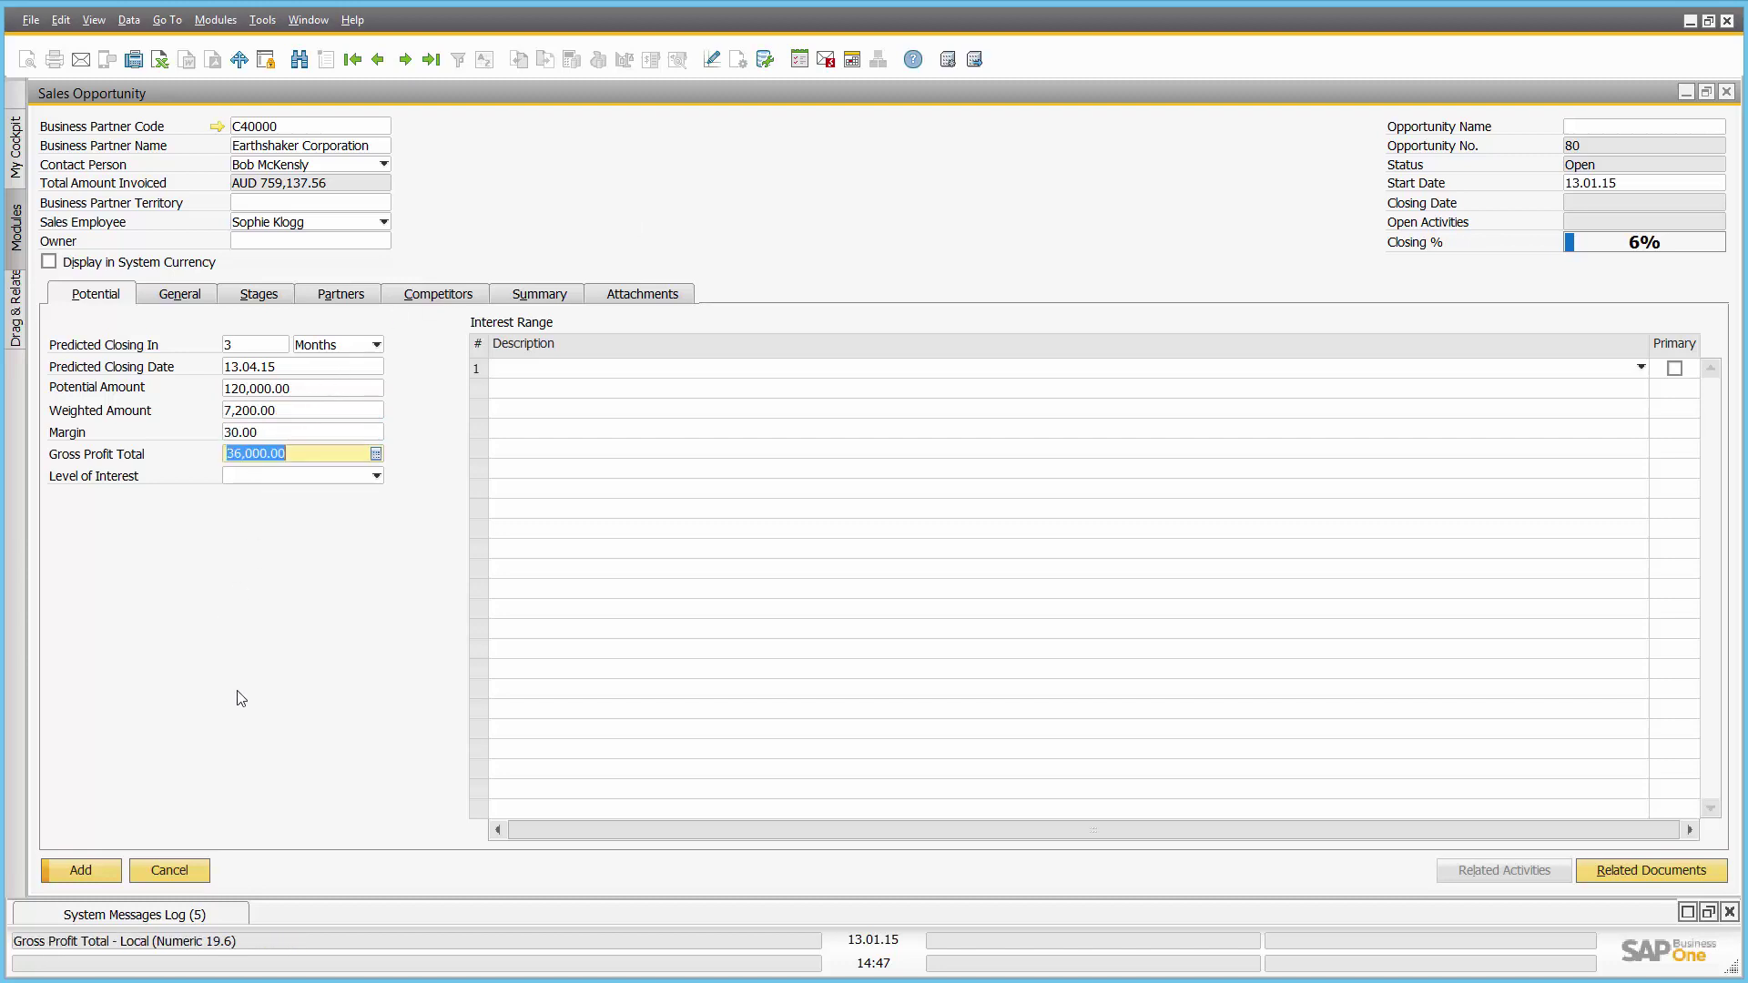
- Set the interest level to High and add IT Servers and Office Space as interests
click(376, 475)
click(304, 516)
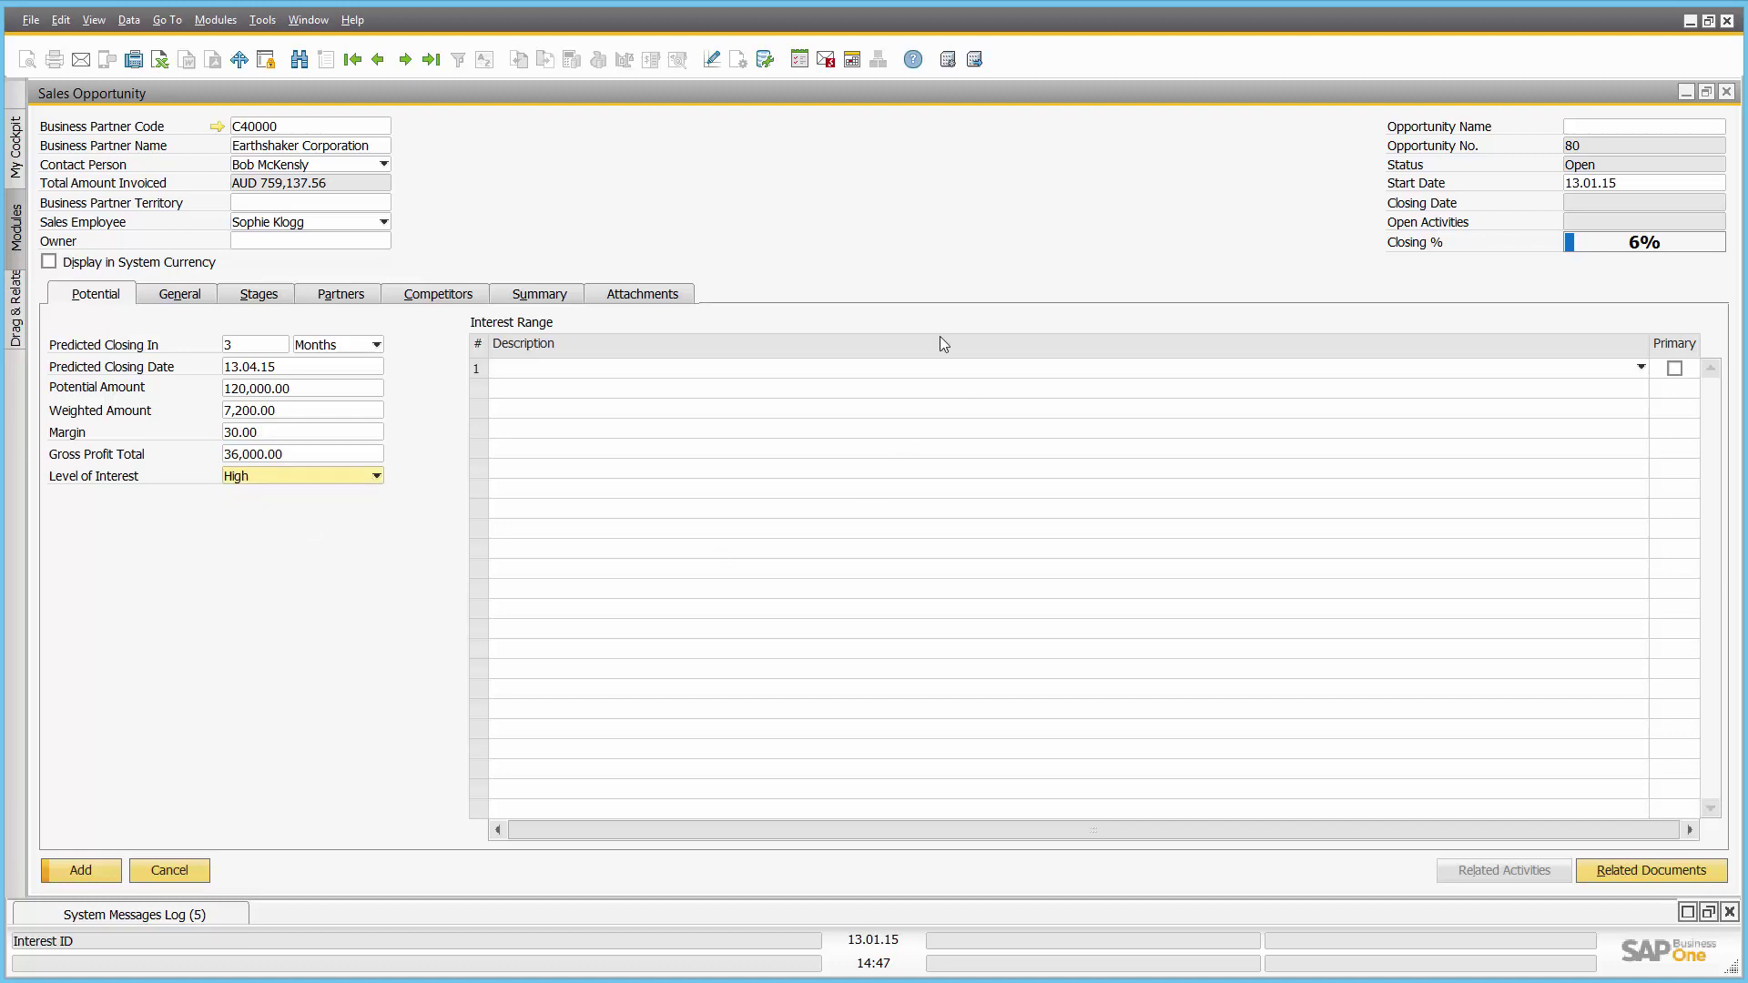
click(1641, 367)
click(556, 430)
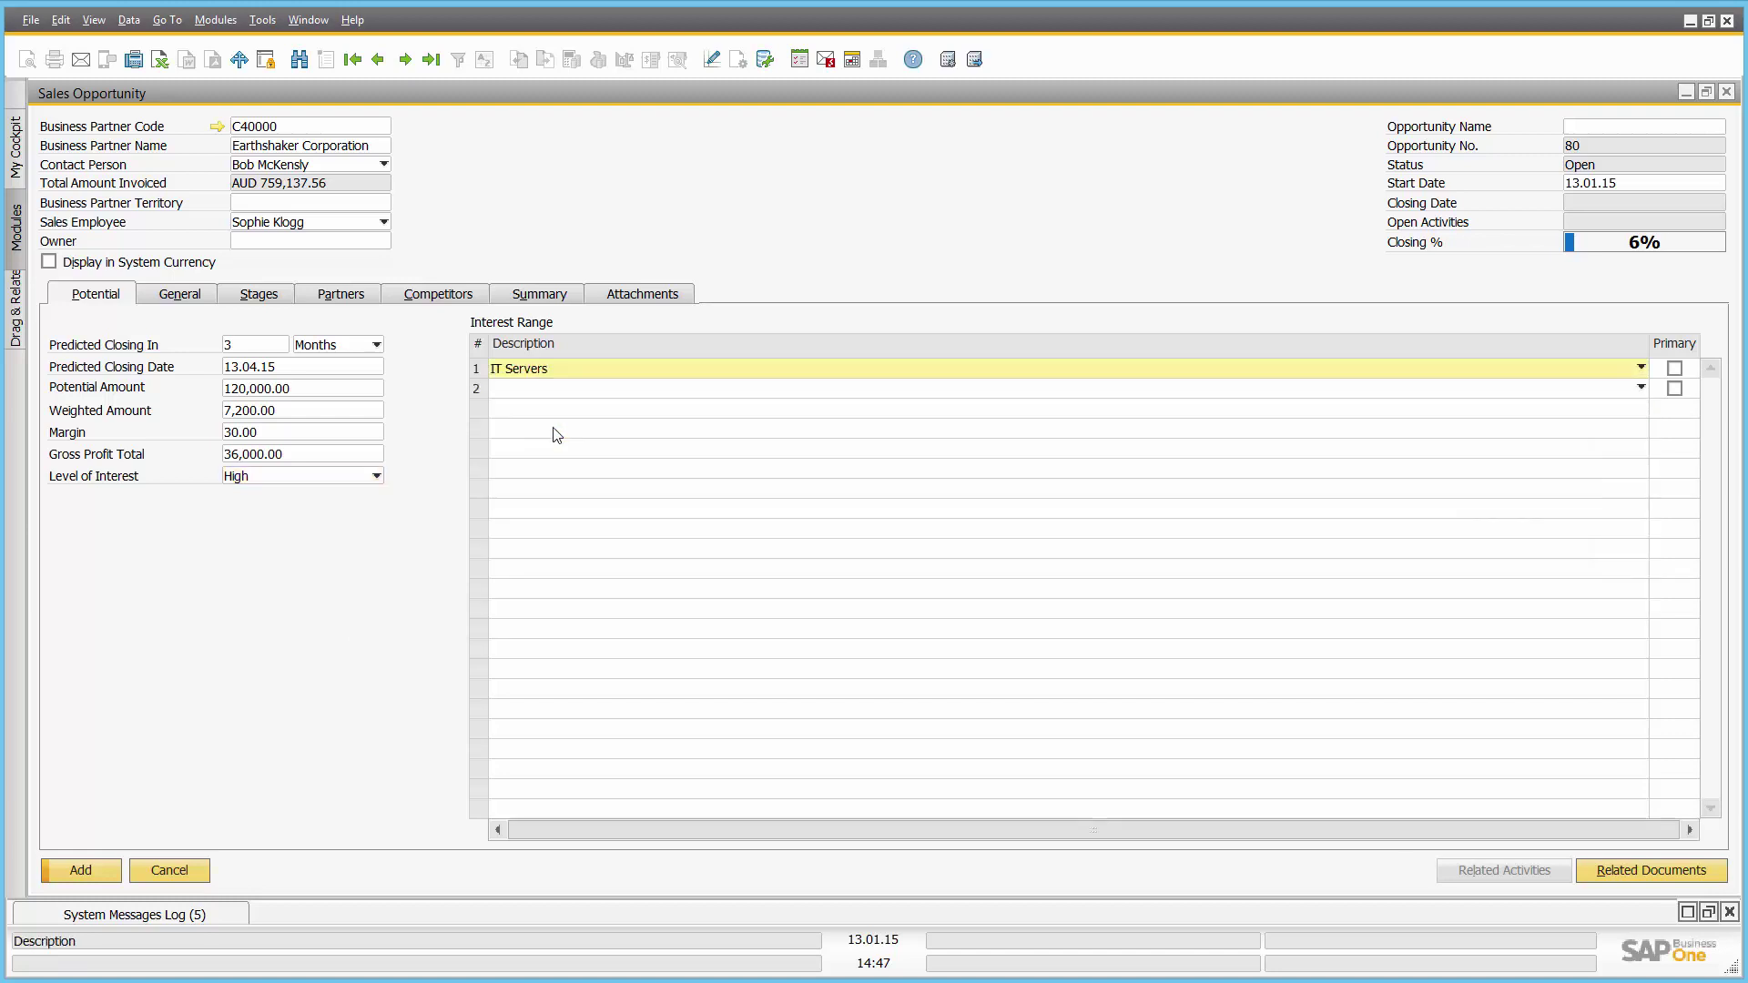
click(572, 390)
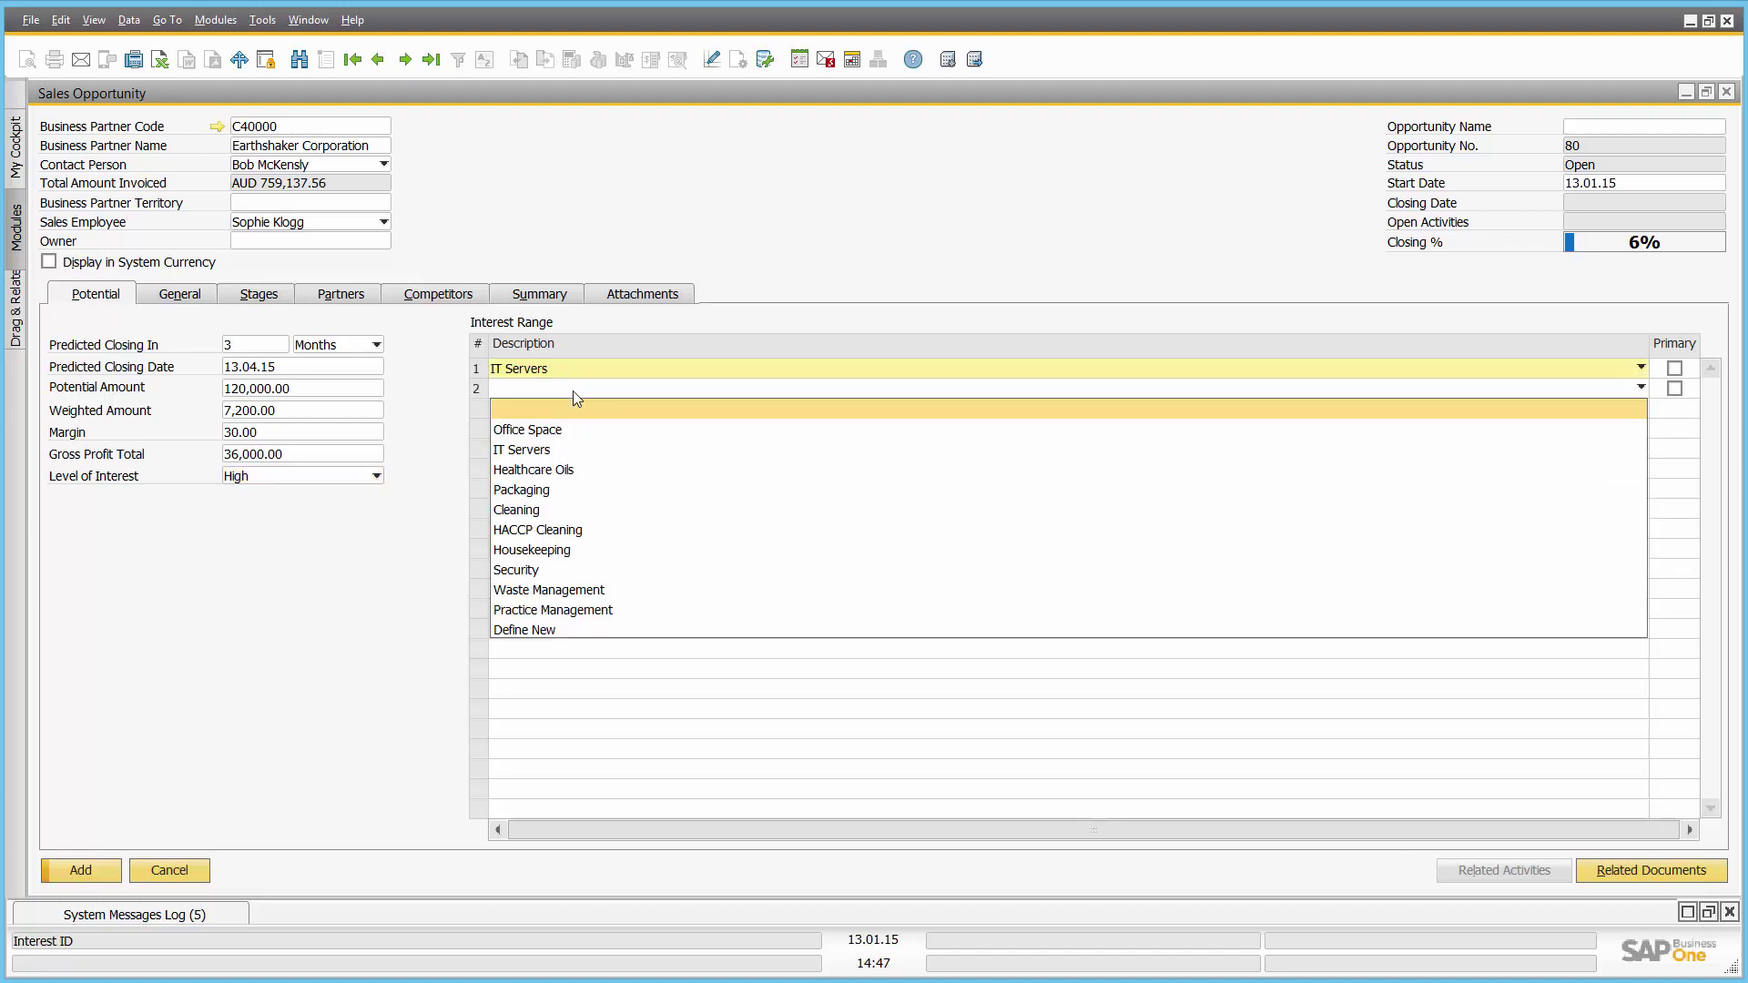
click(544, 431)
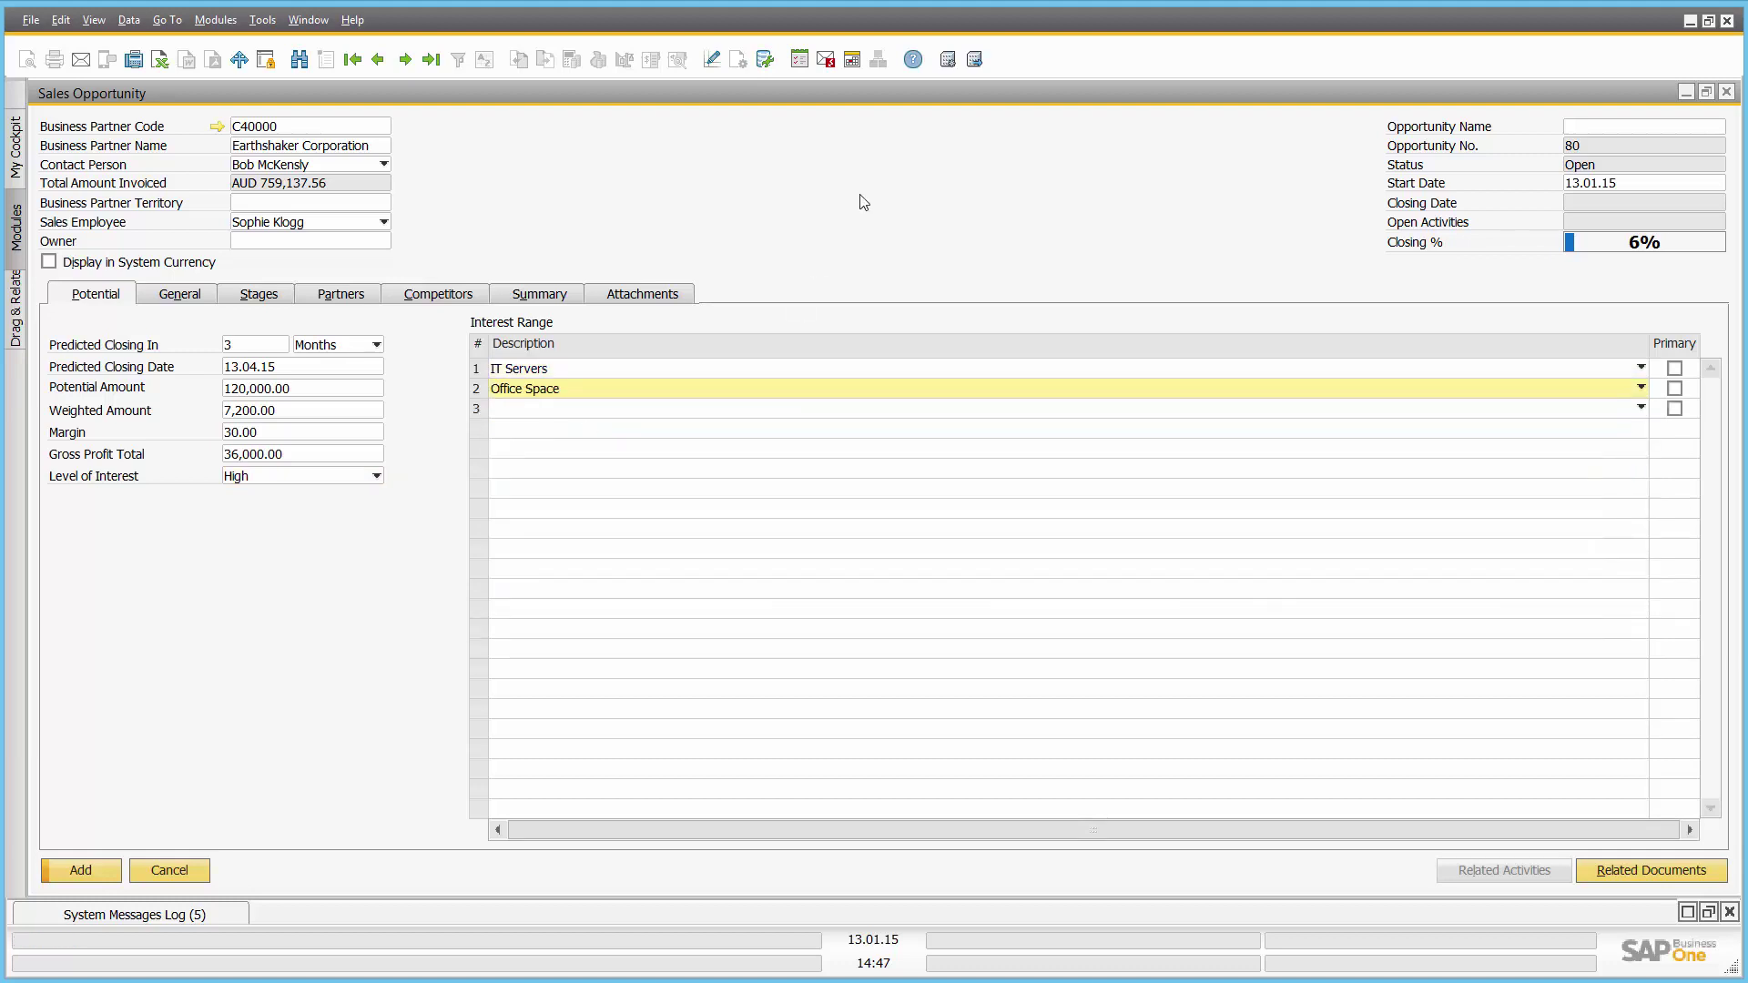
- Add the remark 'New requirement for Earthshaker - new offices in Melbourne - needs servers x 3.'
click(182, 296)
click(232, 404)
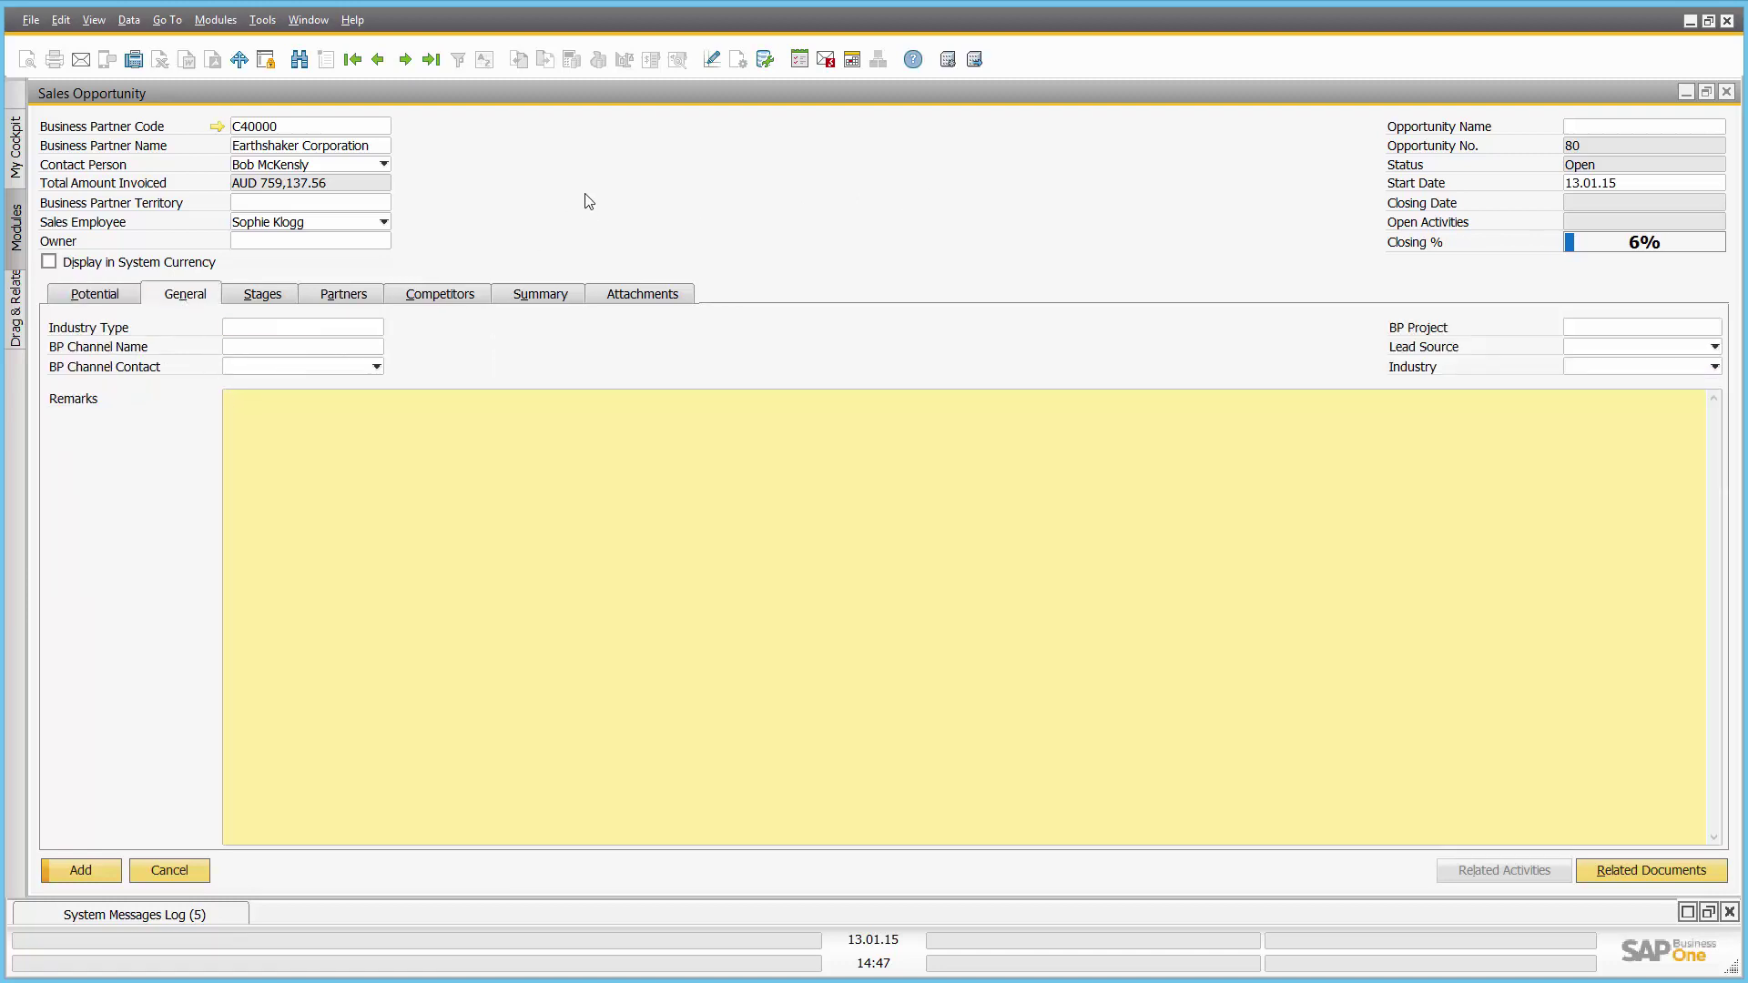
text(New requirement for)
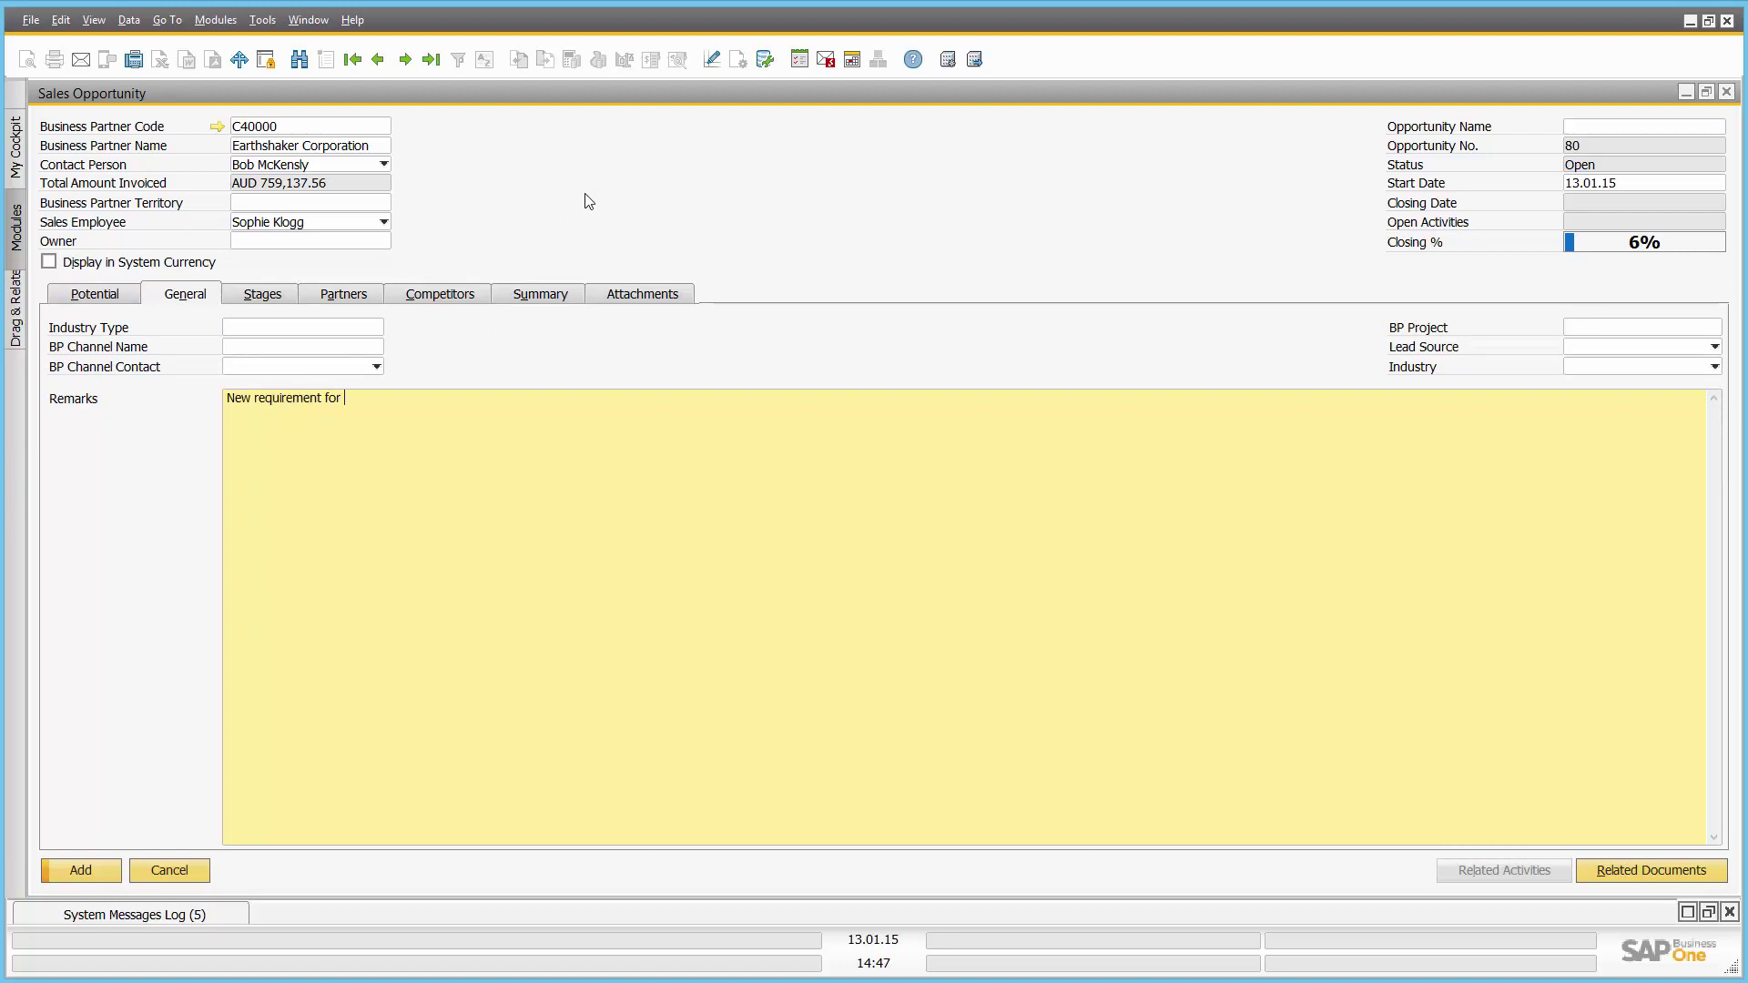
text( Earthshaker - new offices in Melbourne - needs servers x 3.)
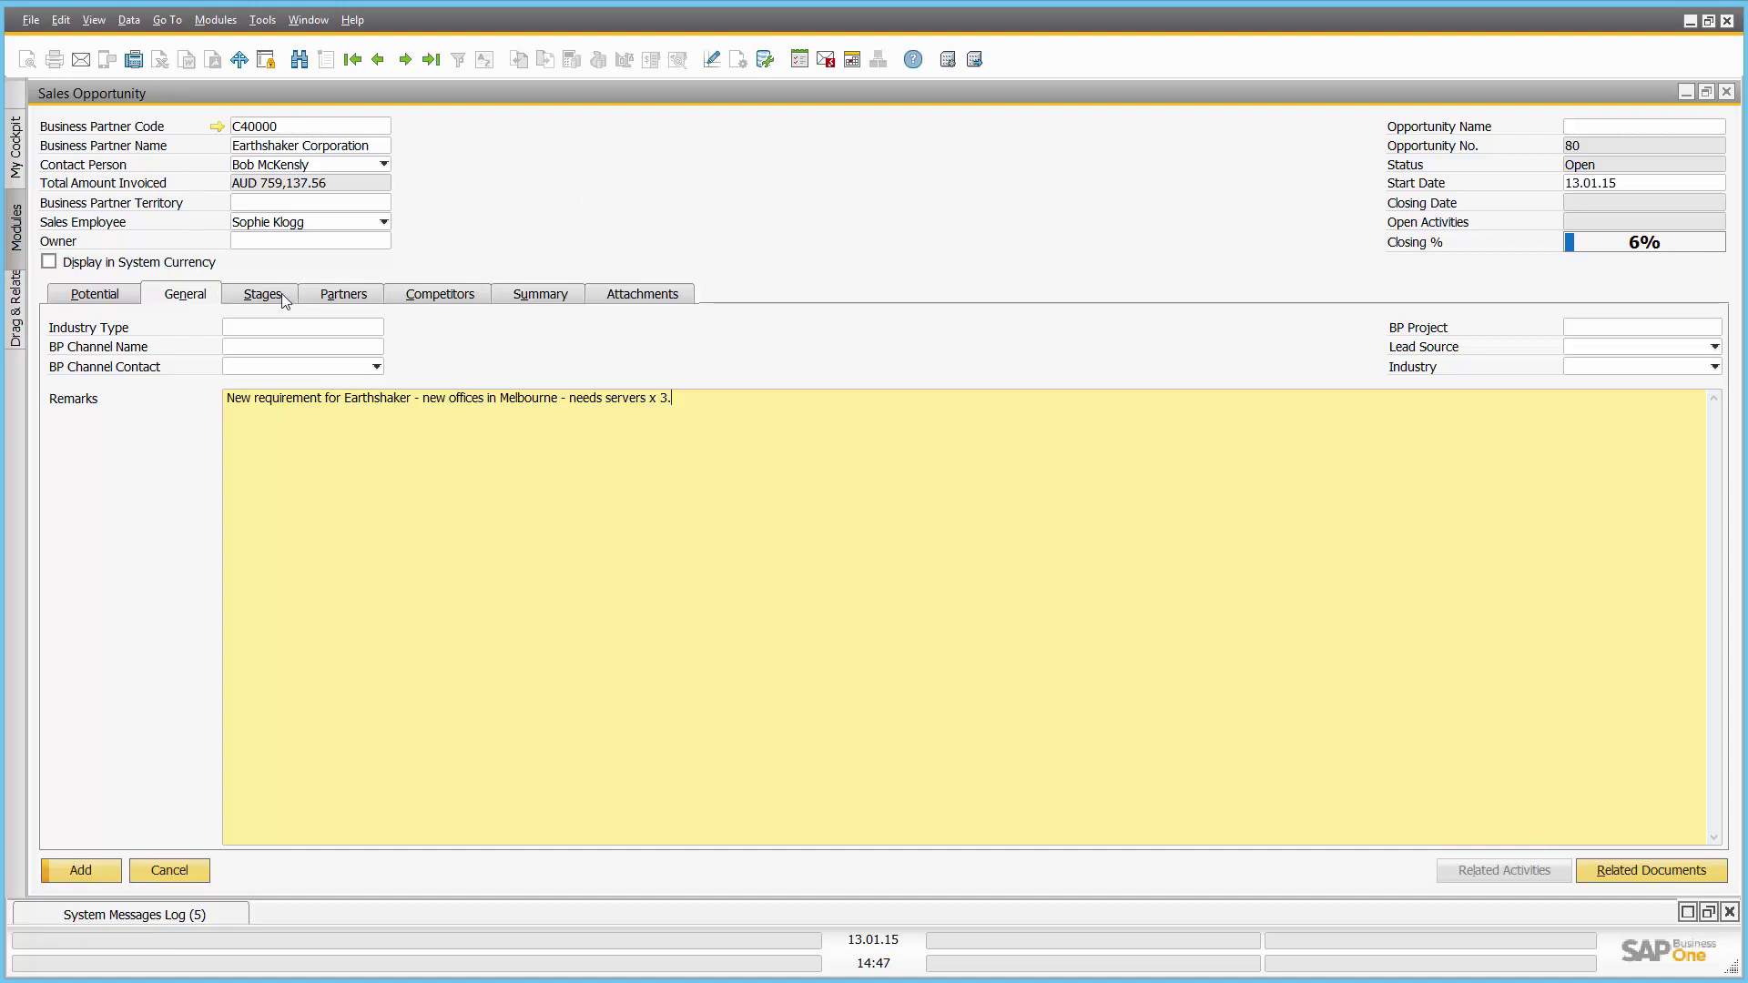
- Set Lead Source to Current Client and Industry to Medical
click(1623, 347)
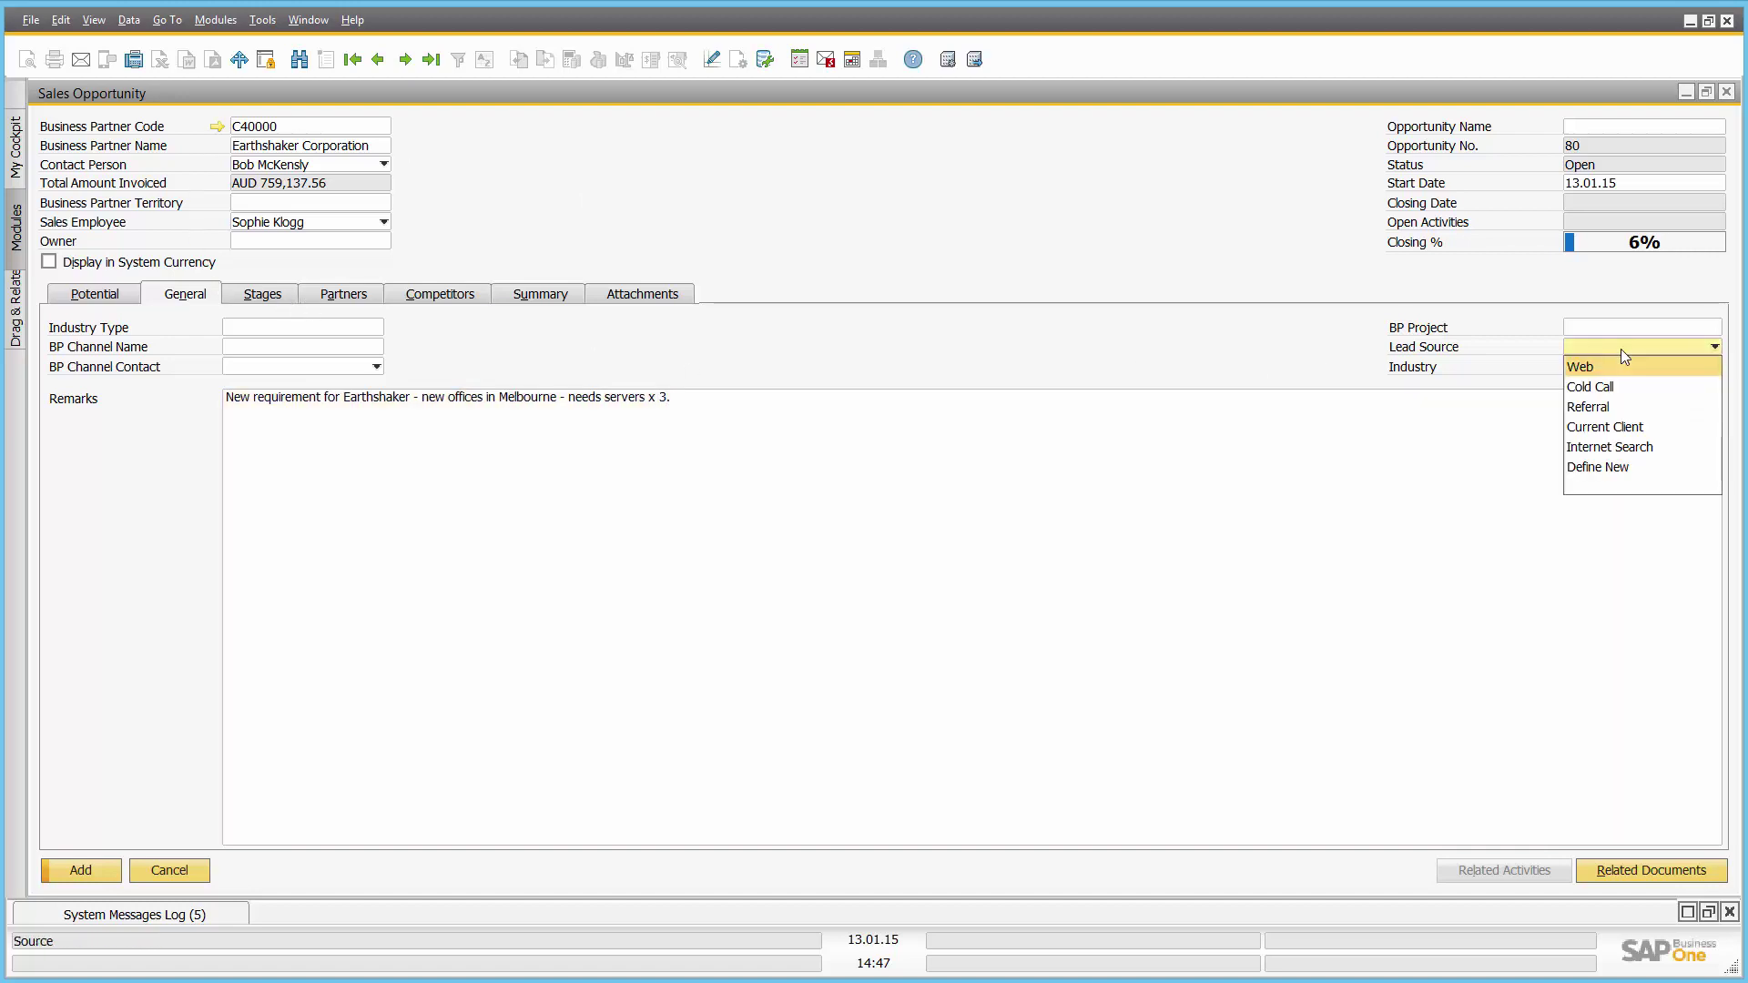
click(1605, 430)
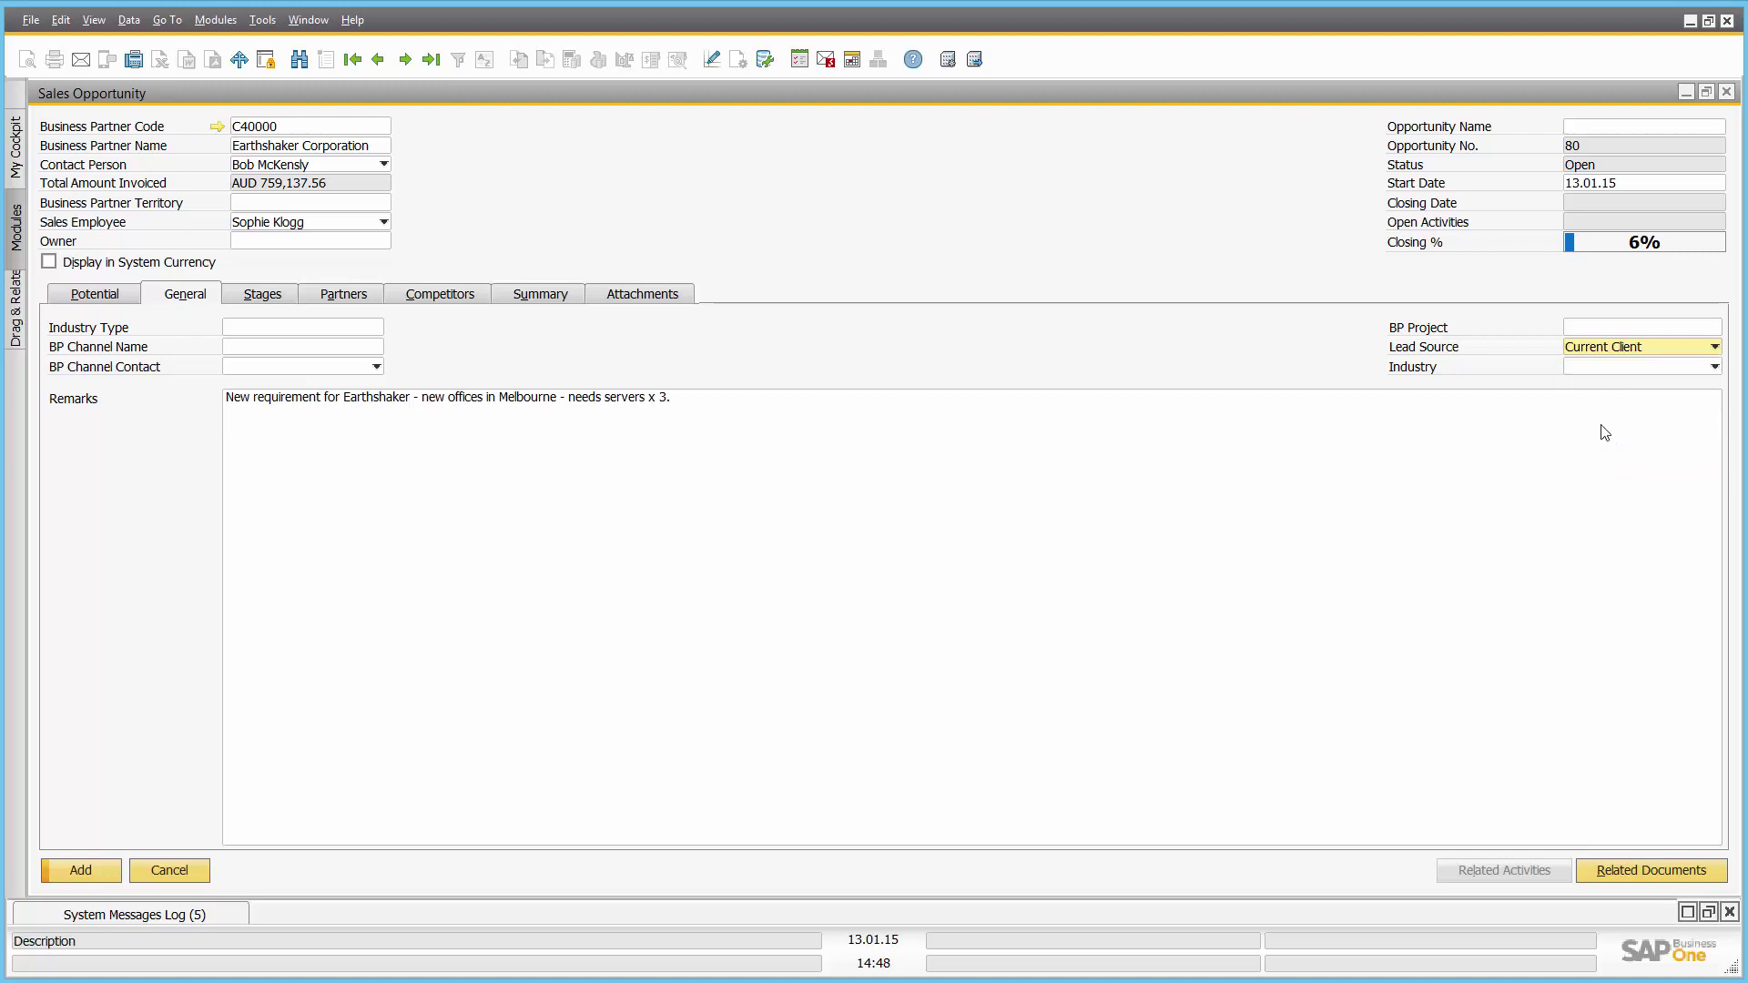
click(1603, 367)
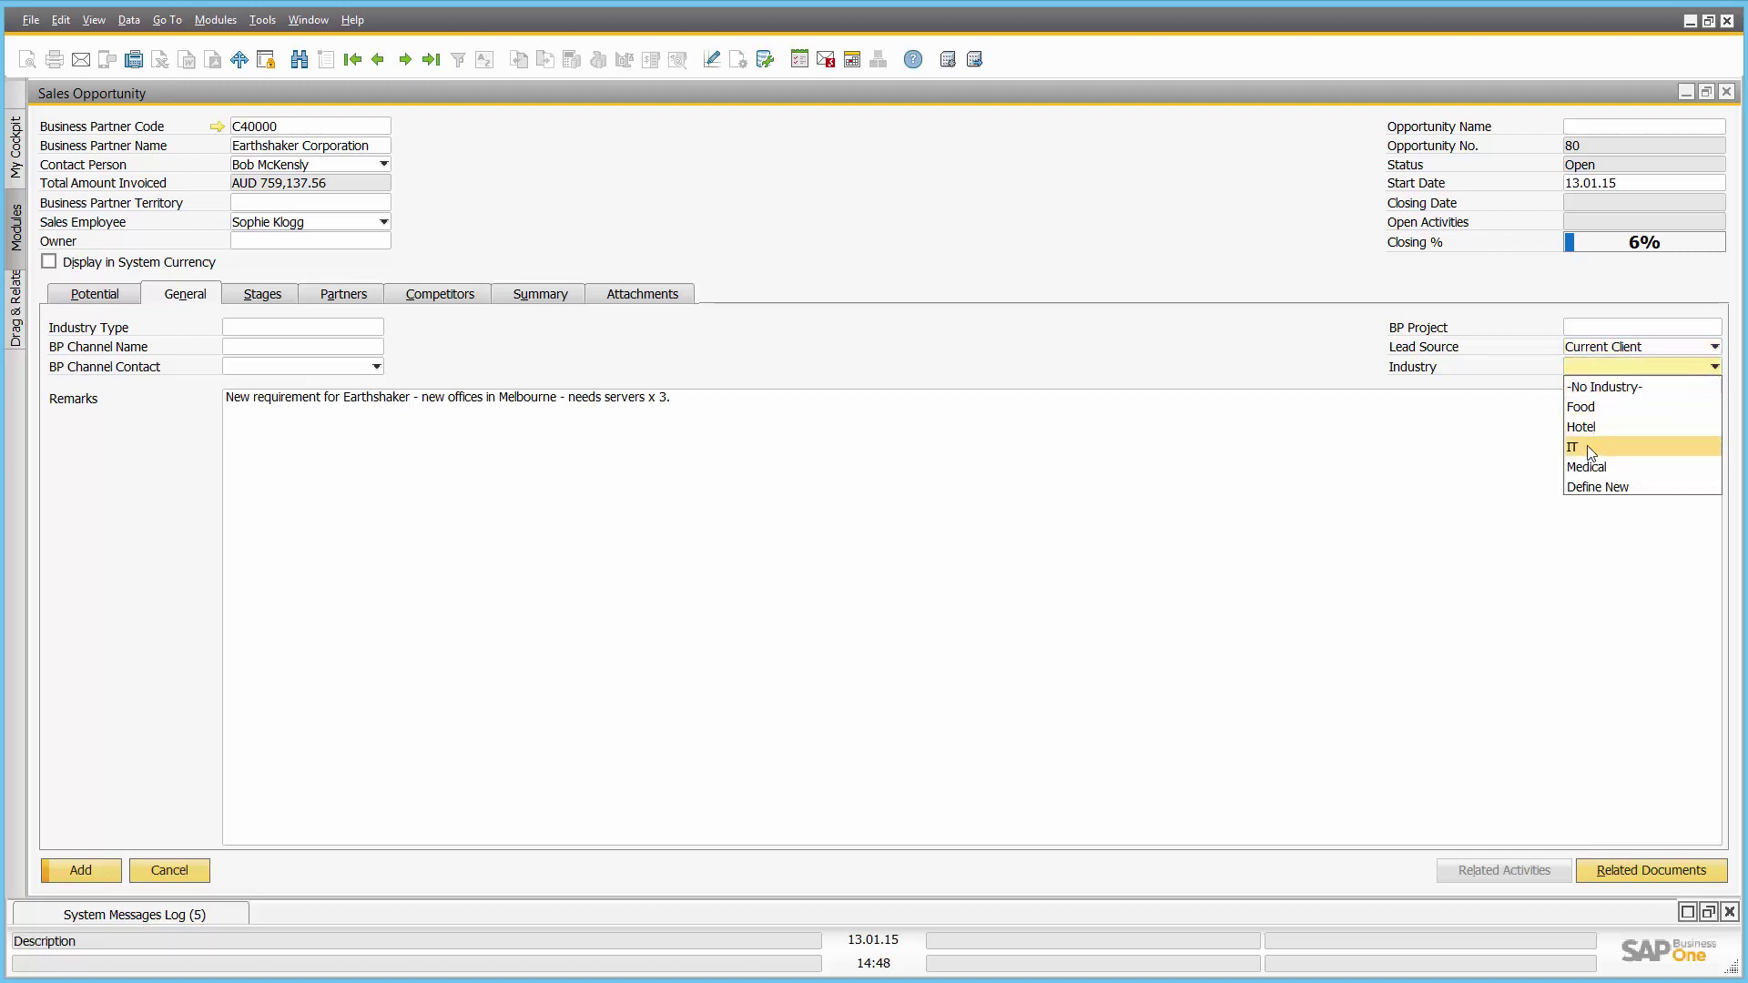
click(1594, 469)
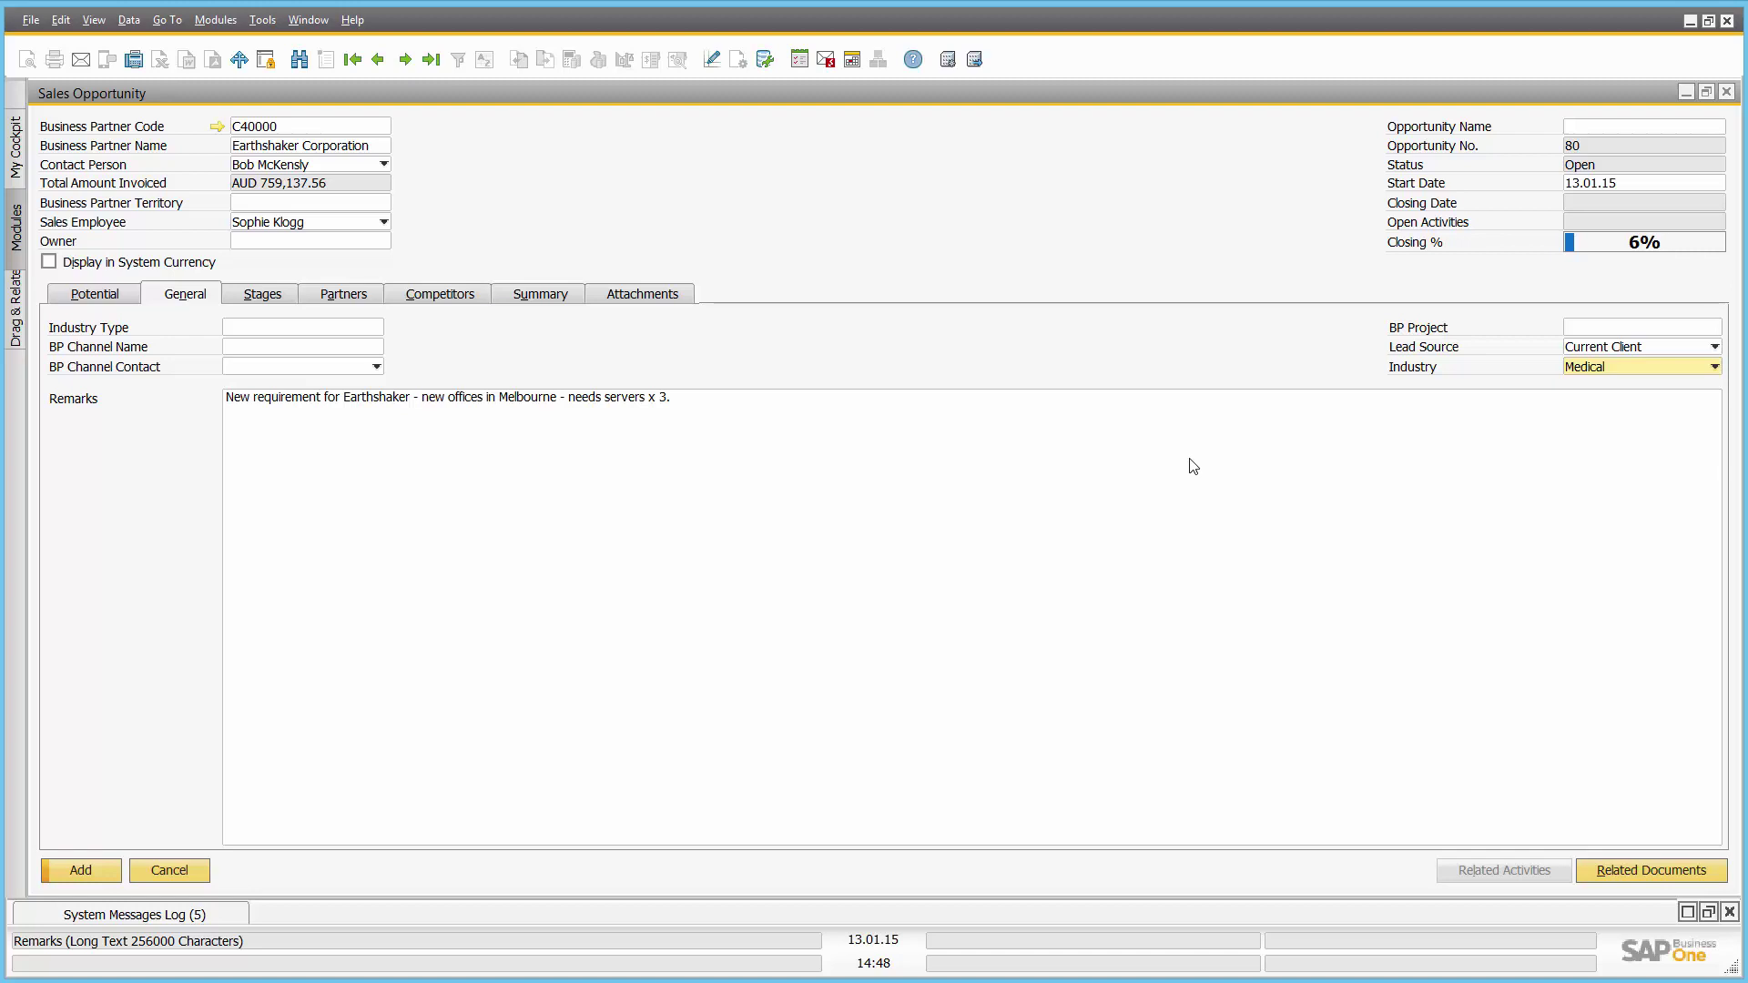
- Add a first stage, Quotation at 80%, giving a 96,000.00 weighted amount
click(262, 294)
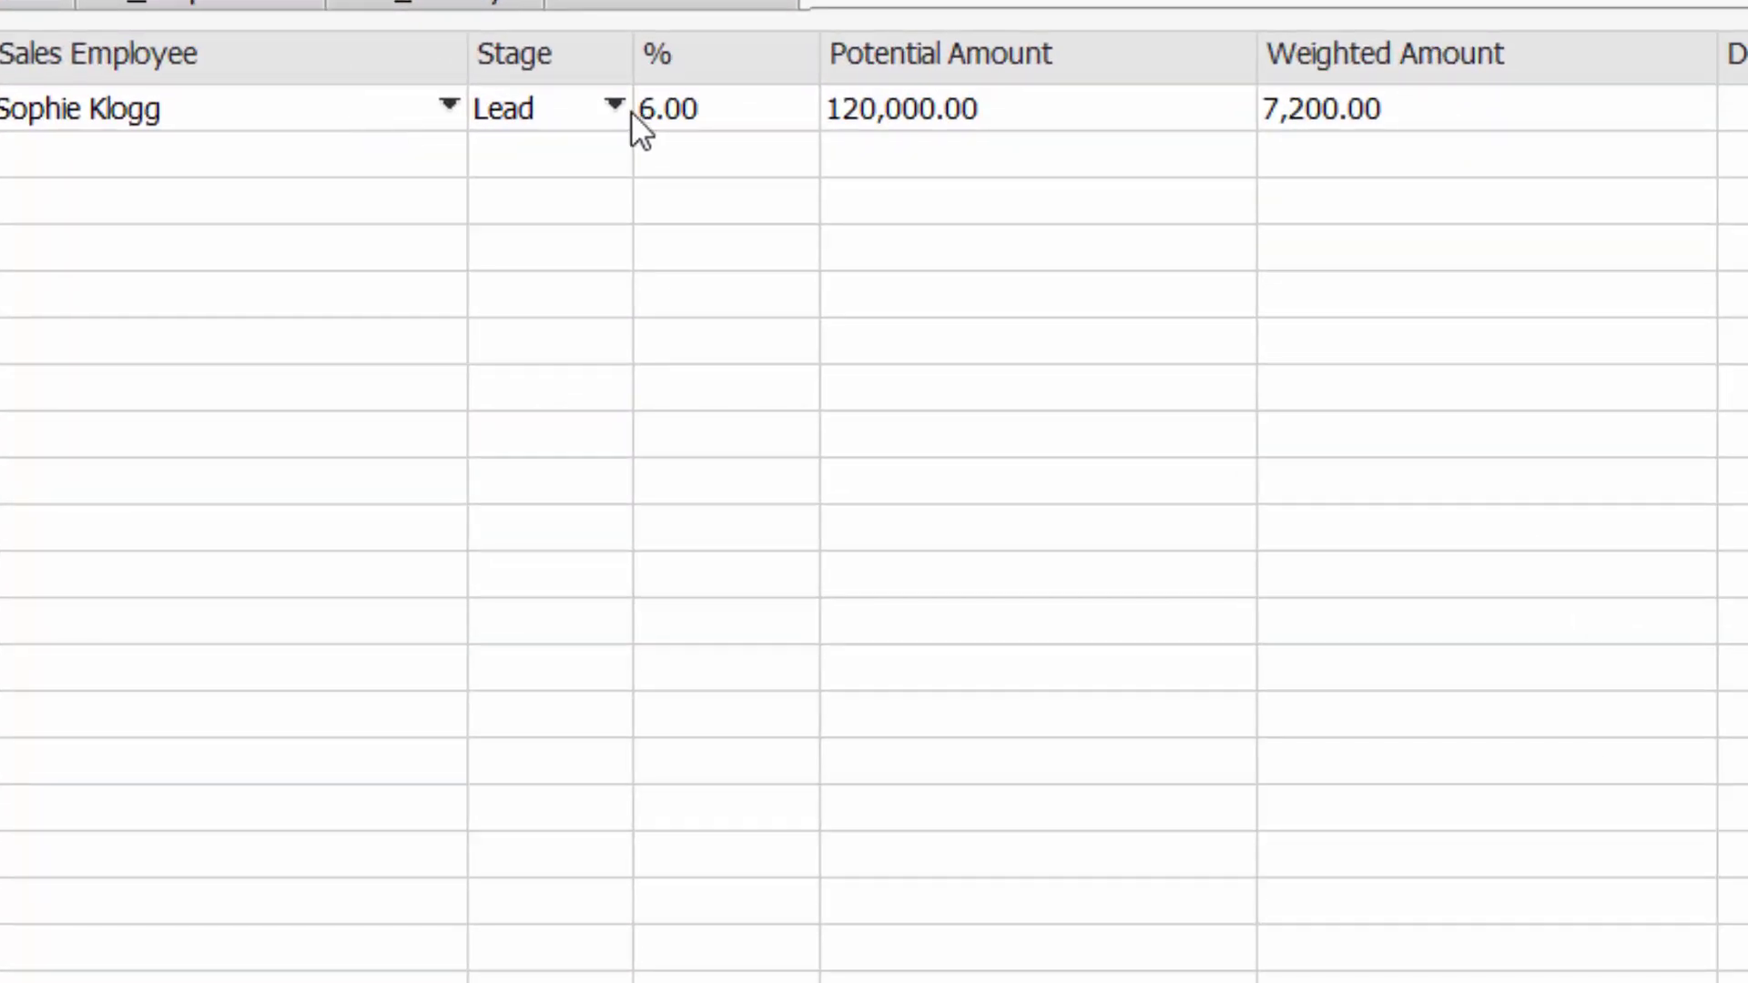
click(615, 107)
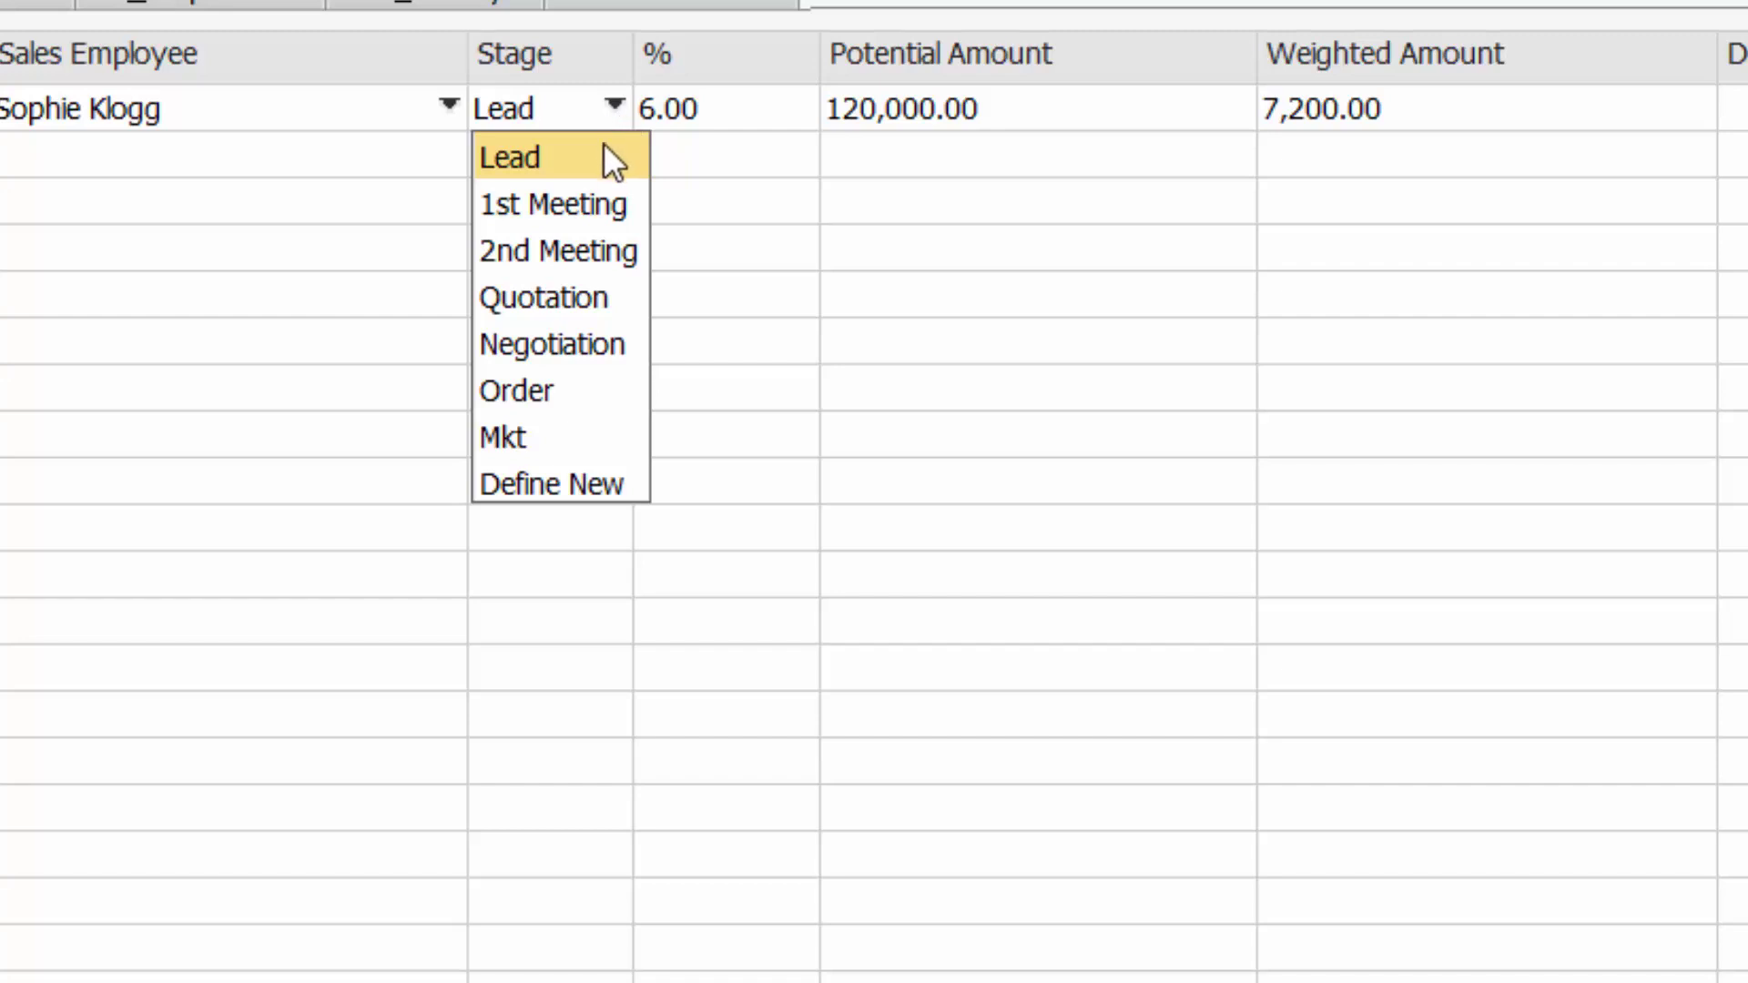
click(587, 300)
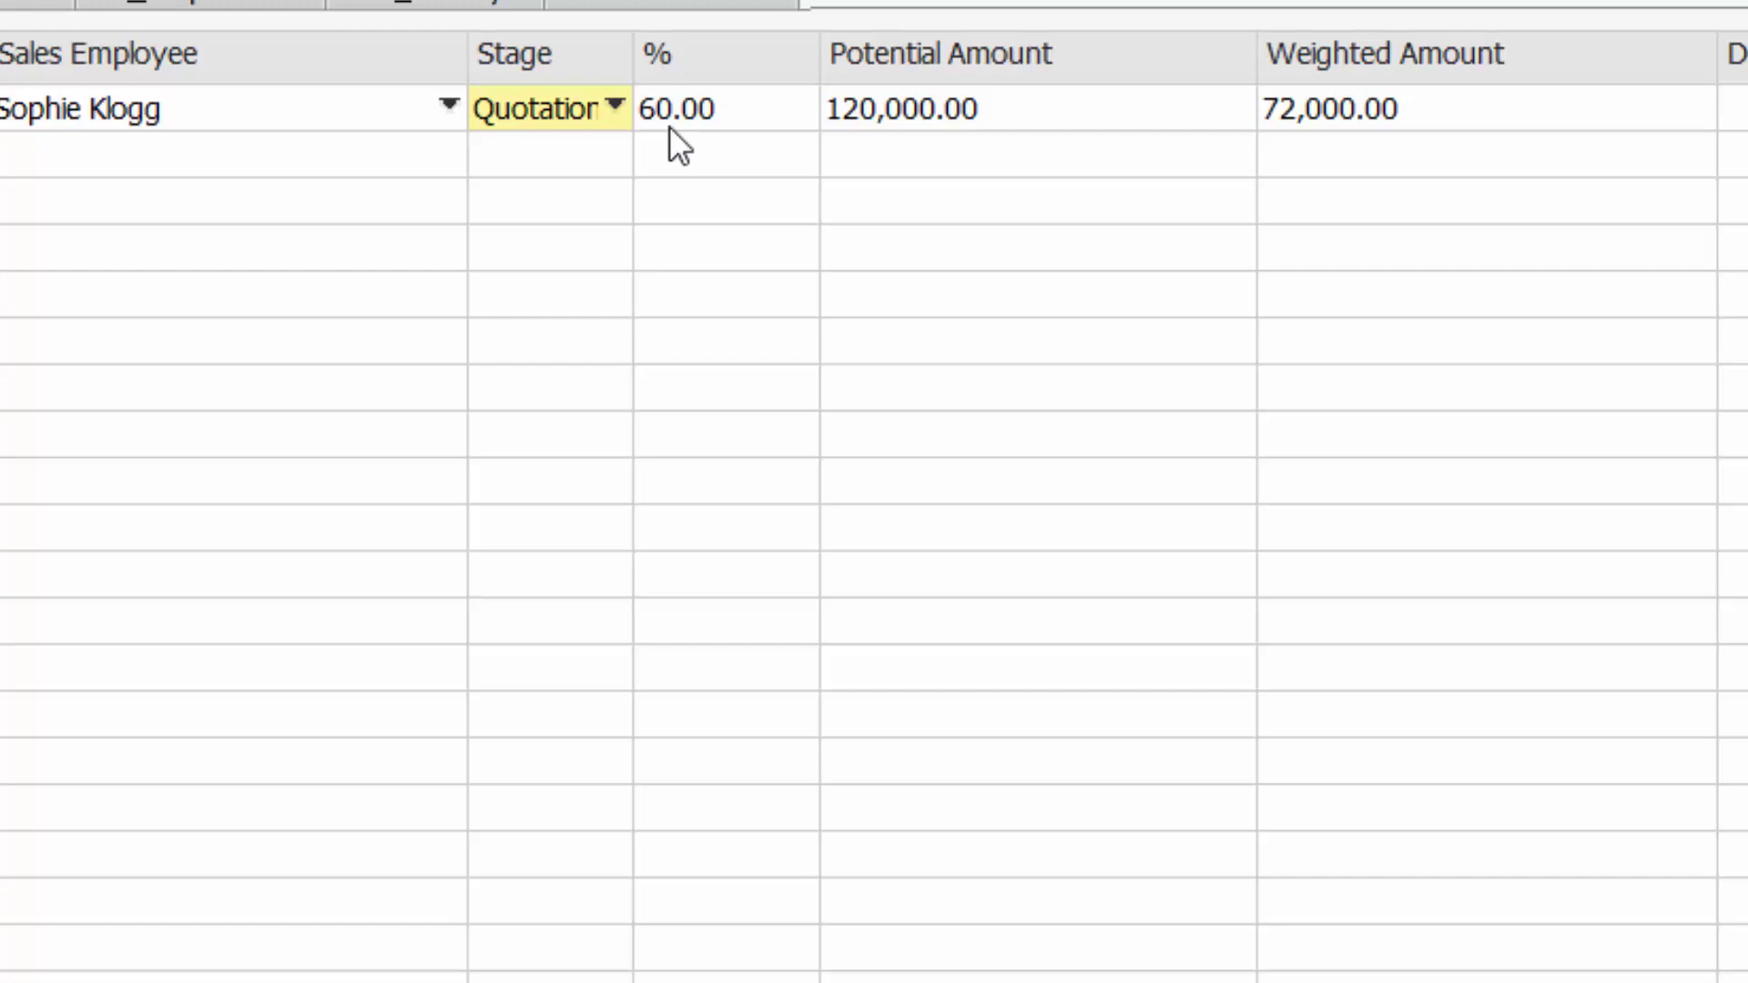
key(Tab)
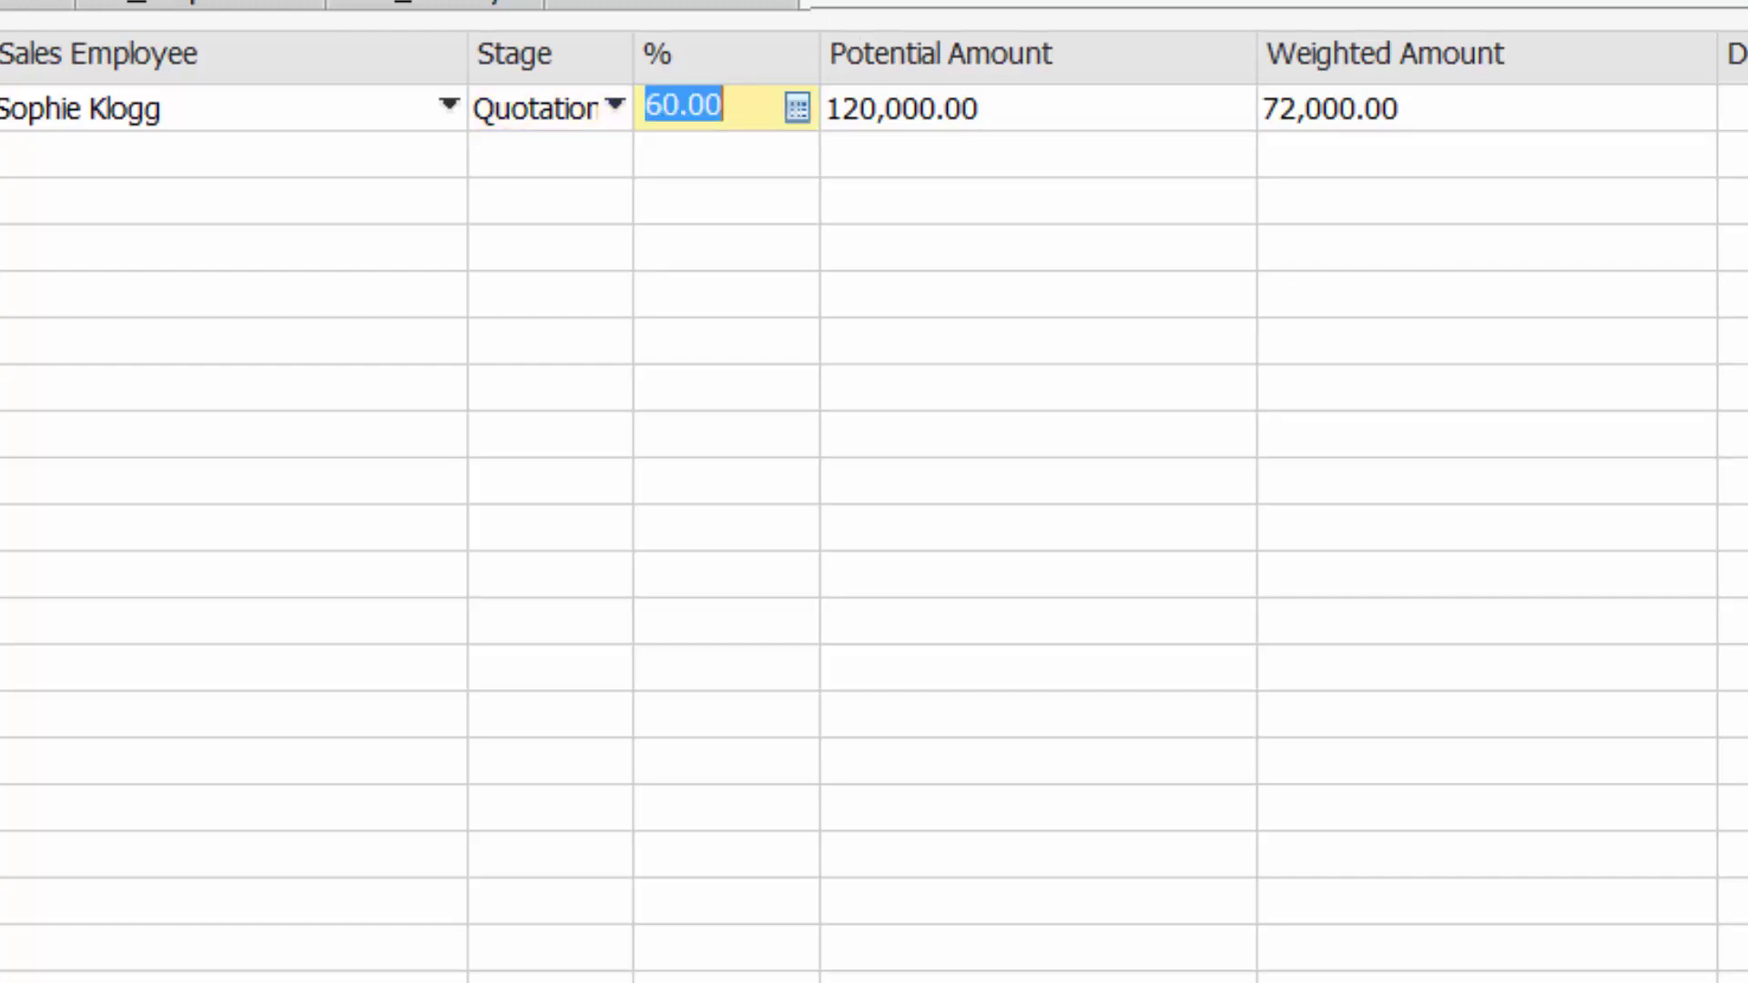
text(80)
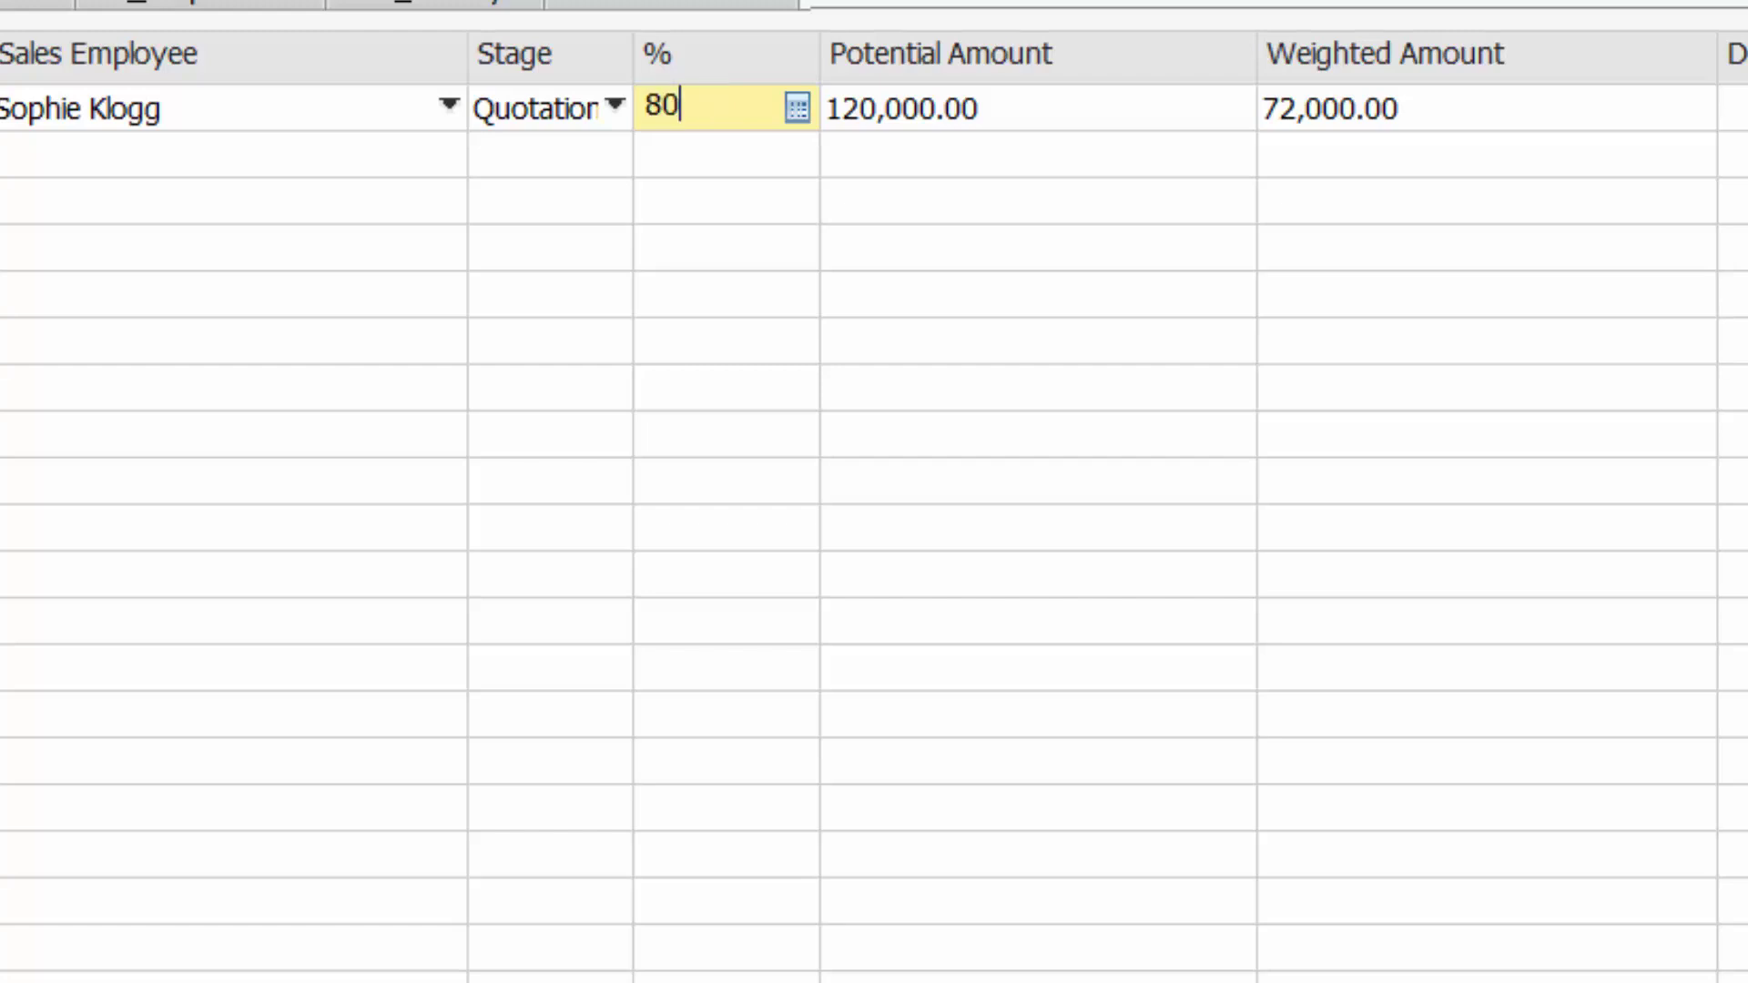
key(Tab)
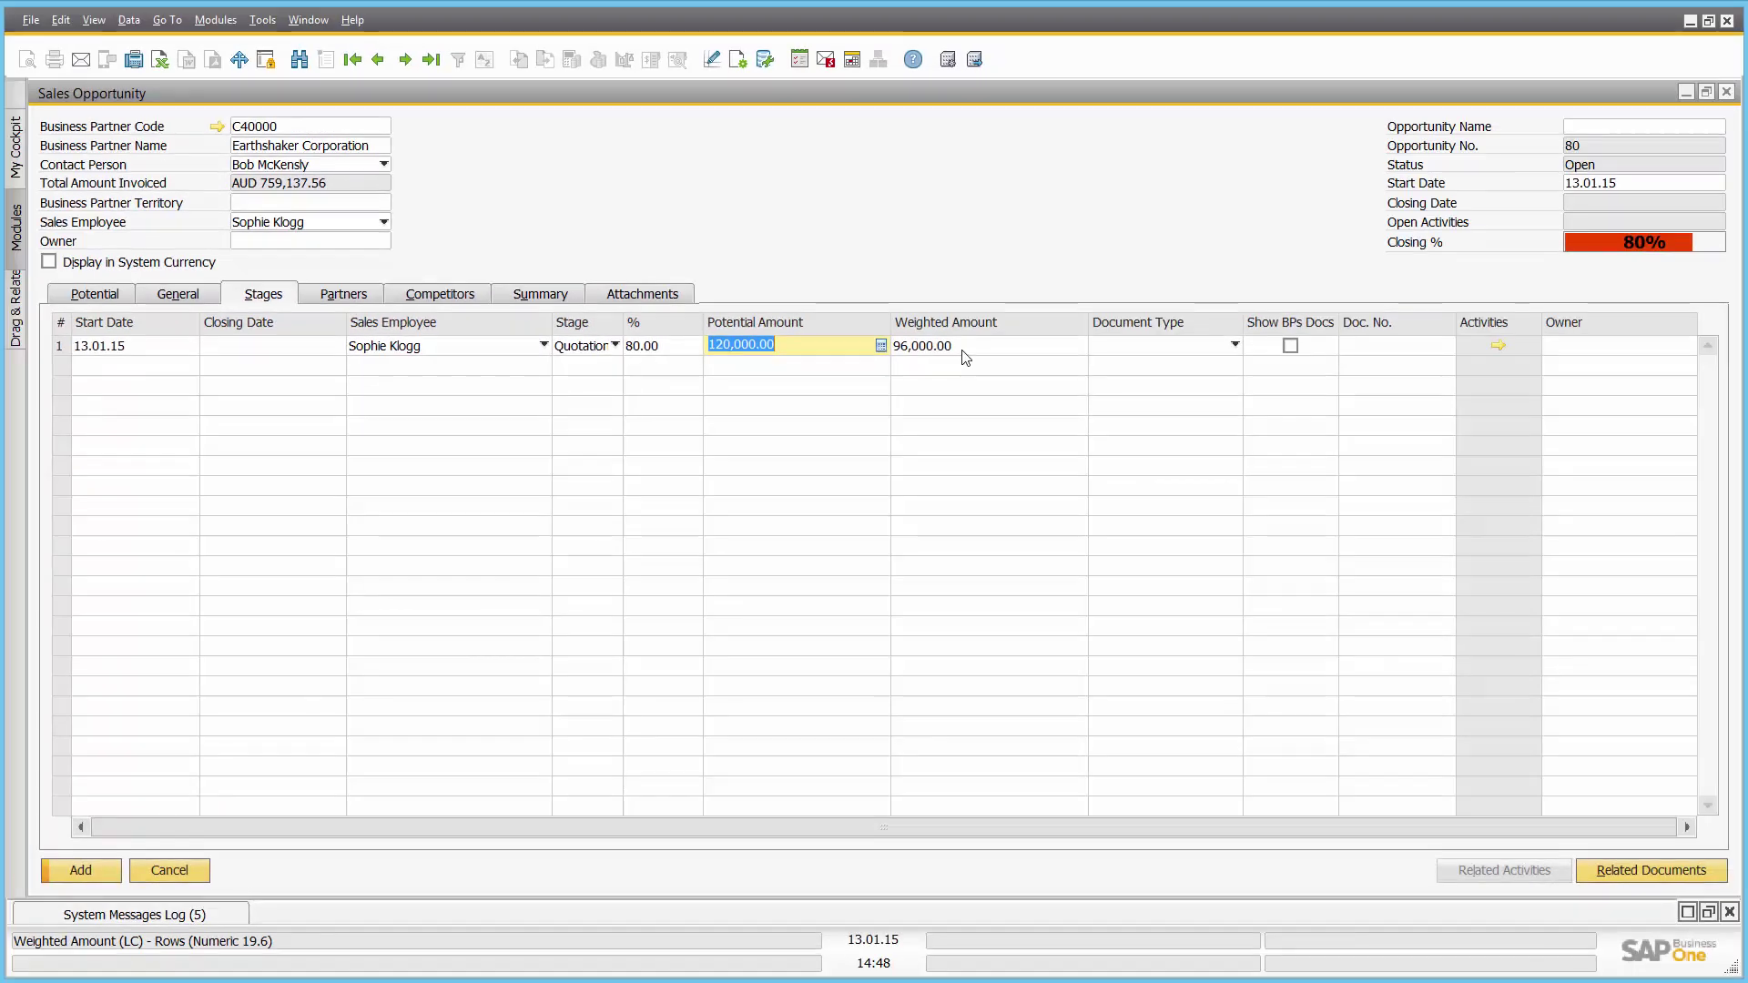
click(1234, 345)
click(1231, 346)
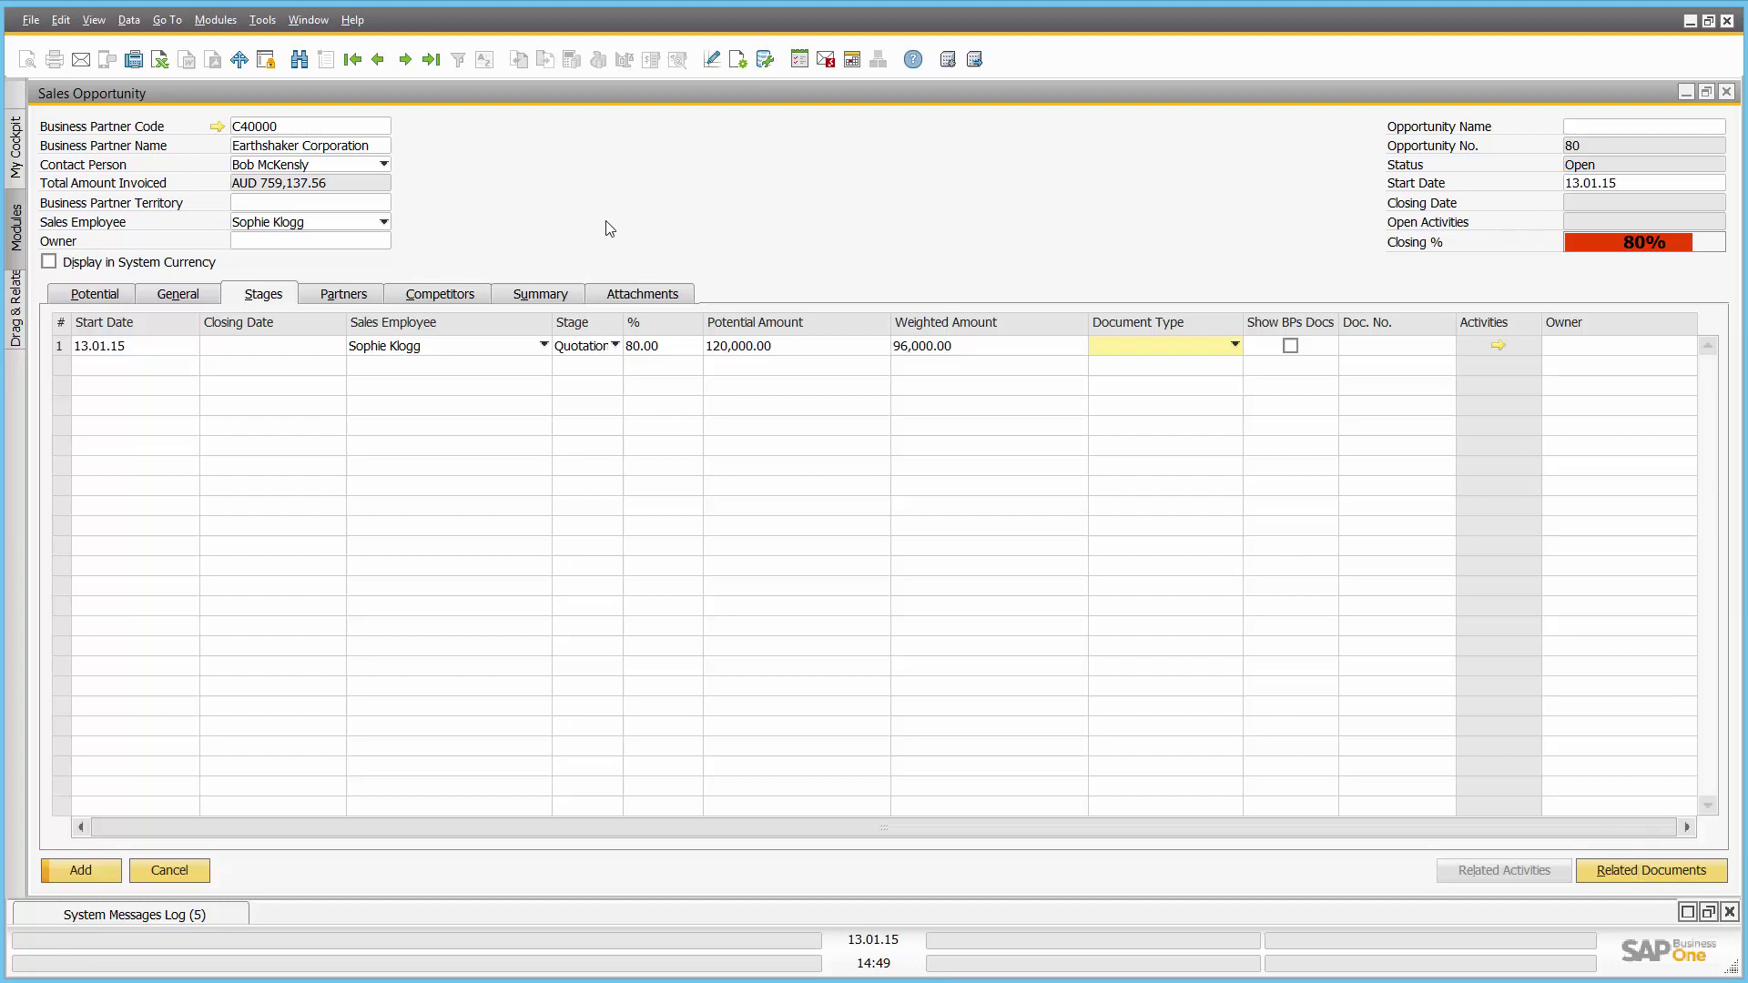
- Add ABC Company as a competitor with Low threat level, then return to the Potential tab
click(362, 297)
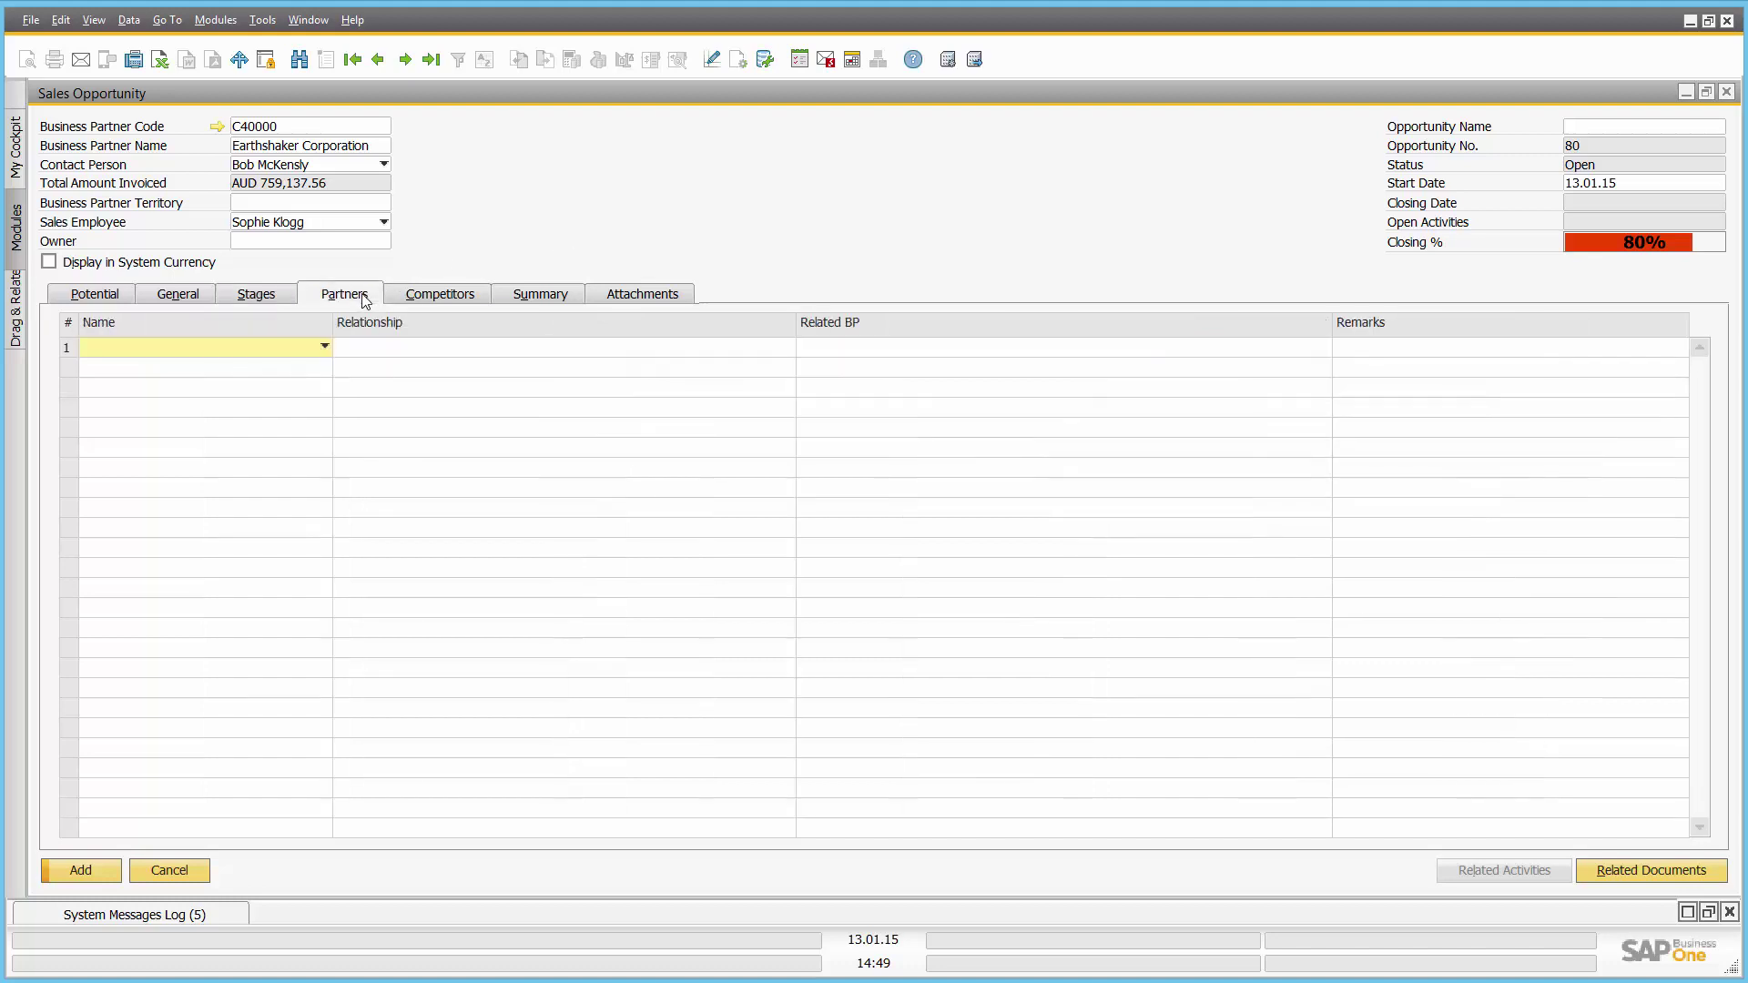
click(325, 348)
click(326, 349)
click(445, 301)
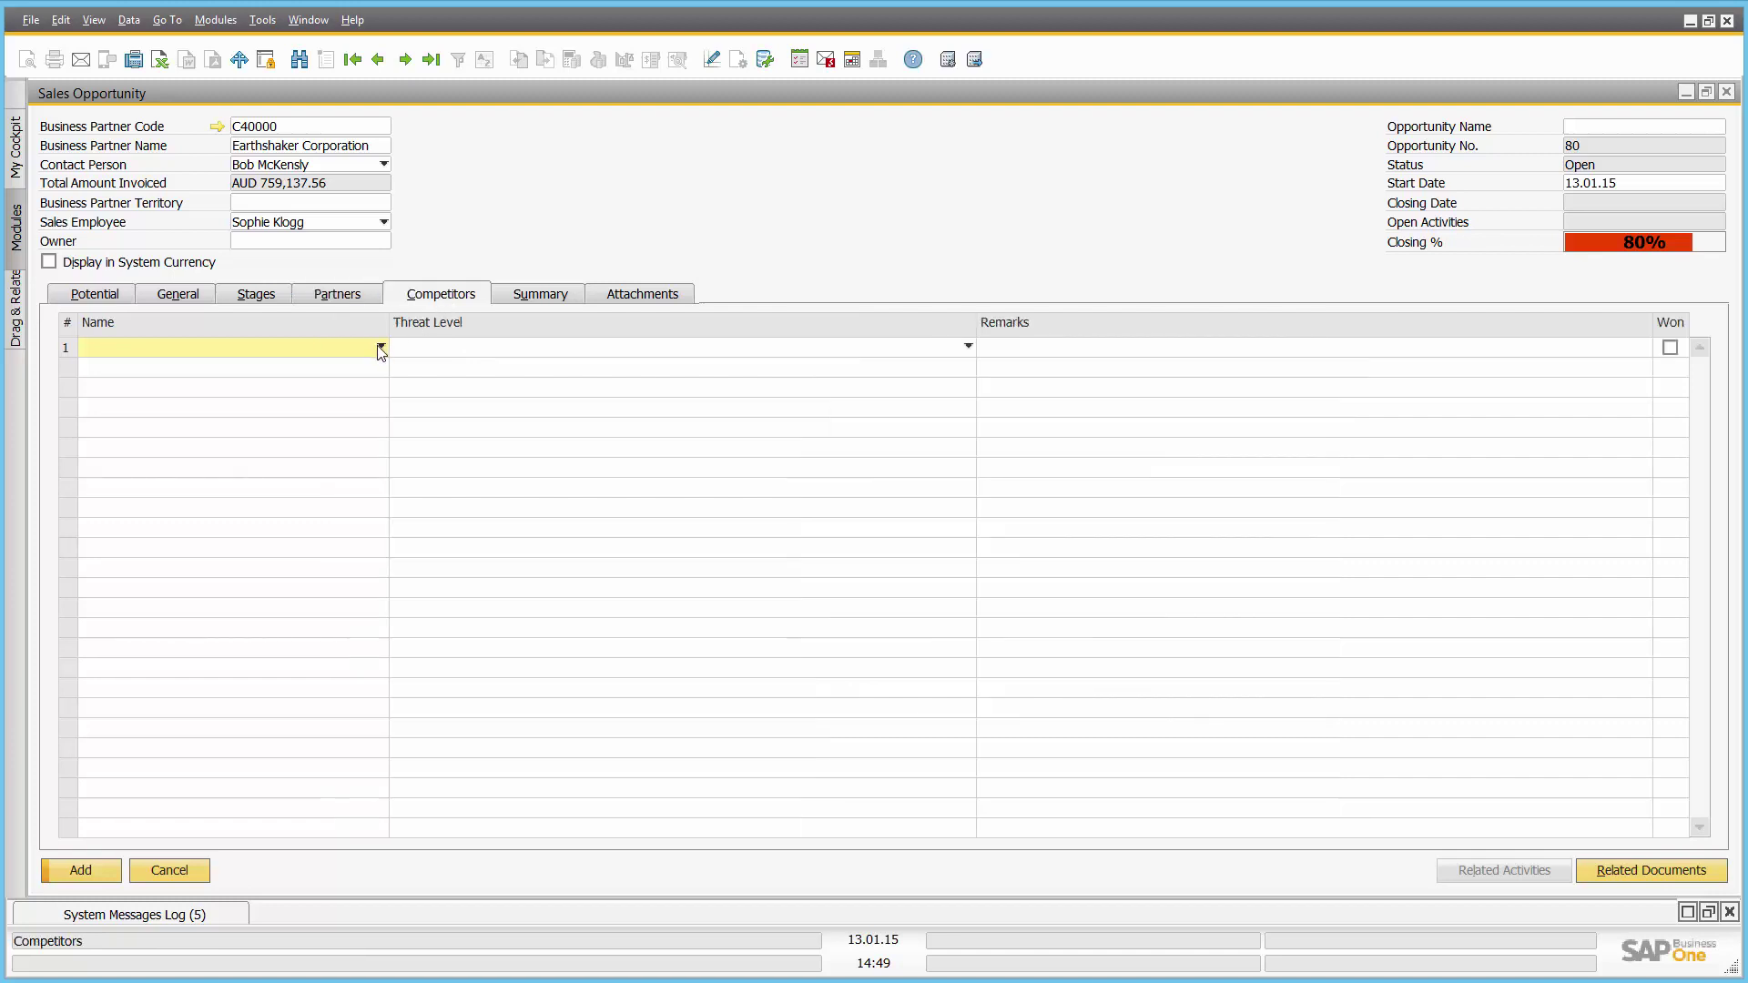
click(382, 347)
click(324, 368)
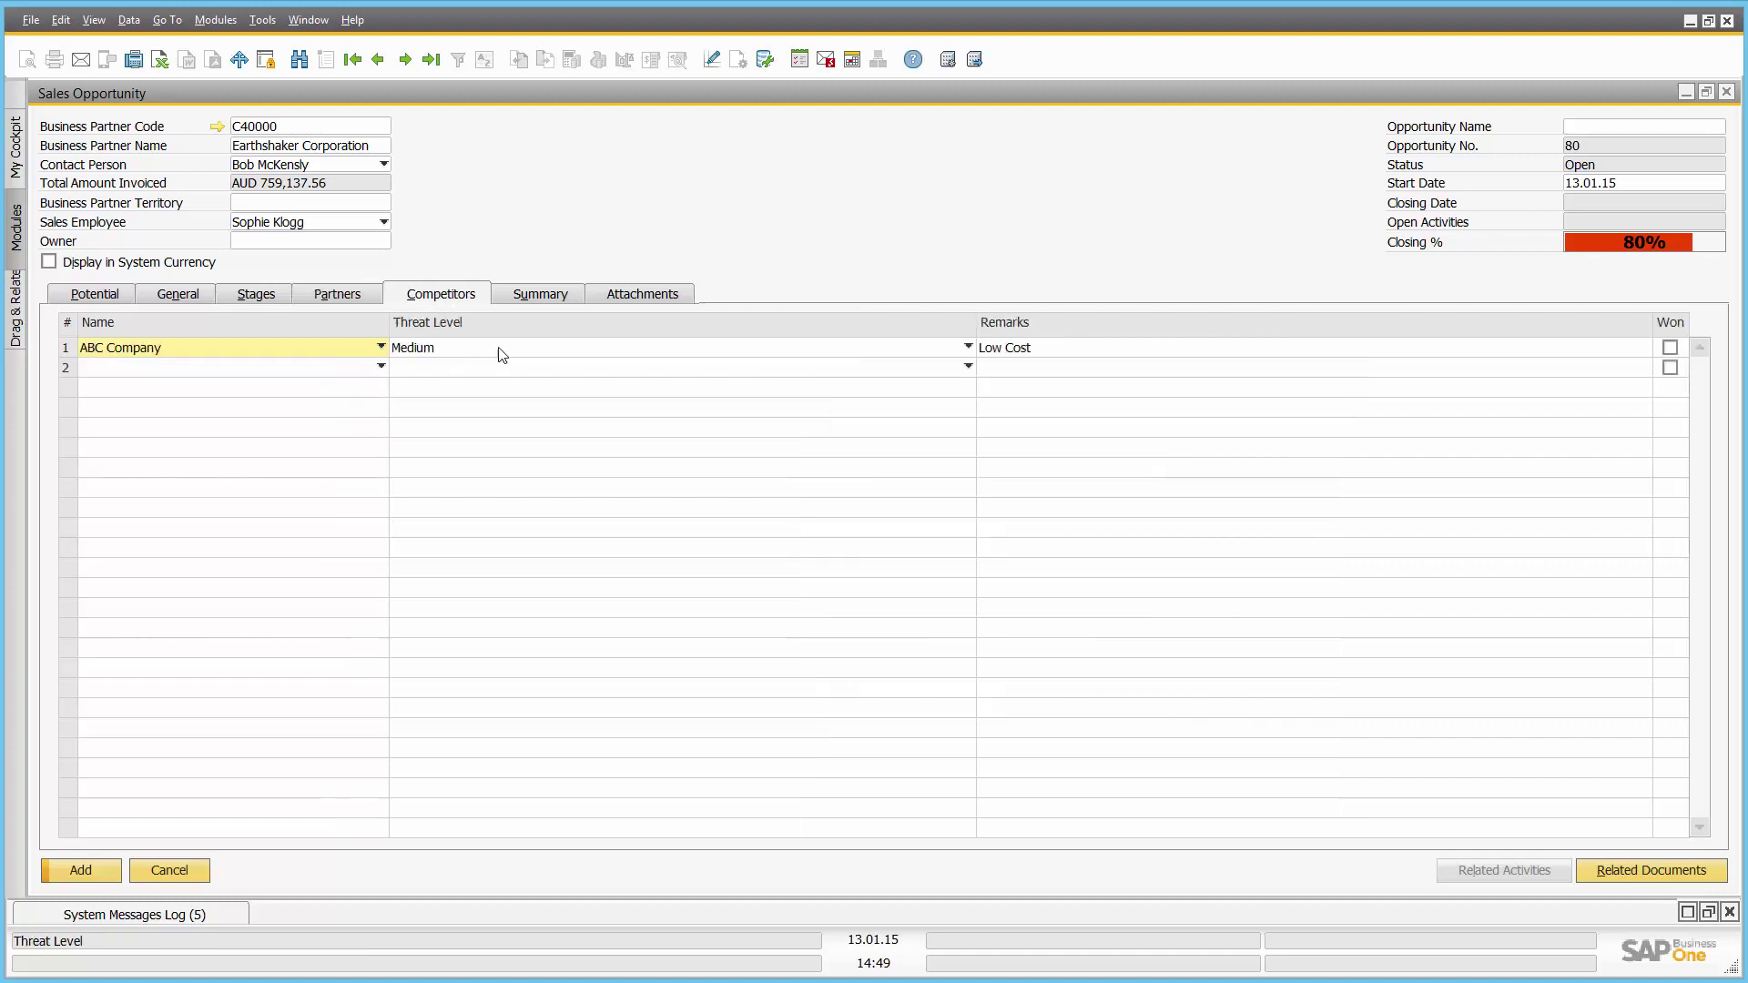
click(501, 349)
click(484, 368)
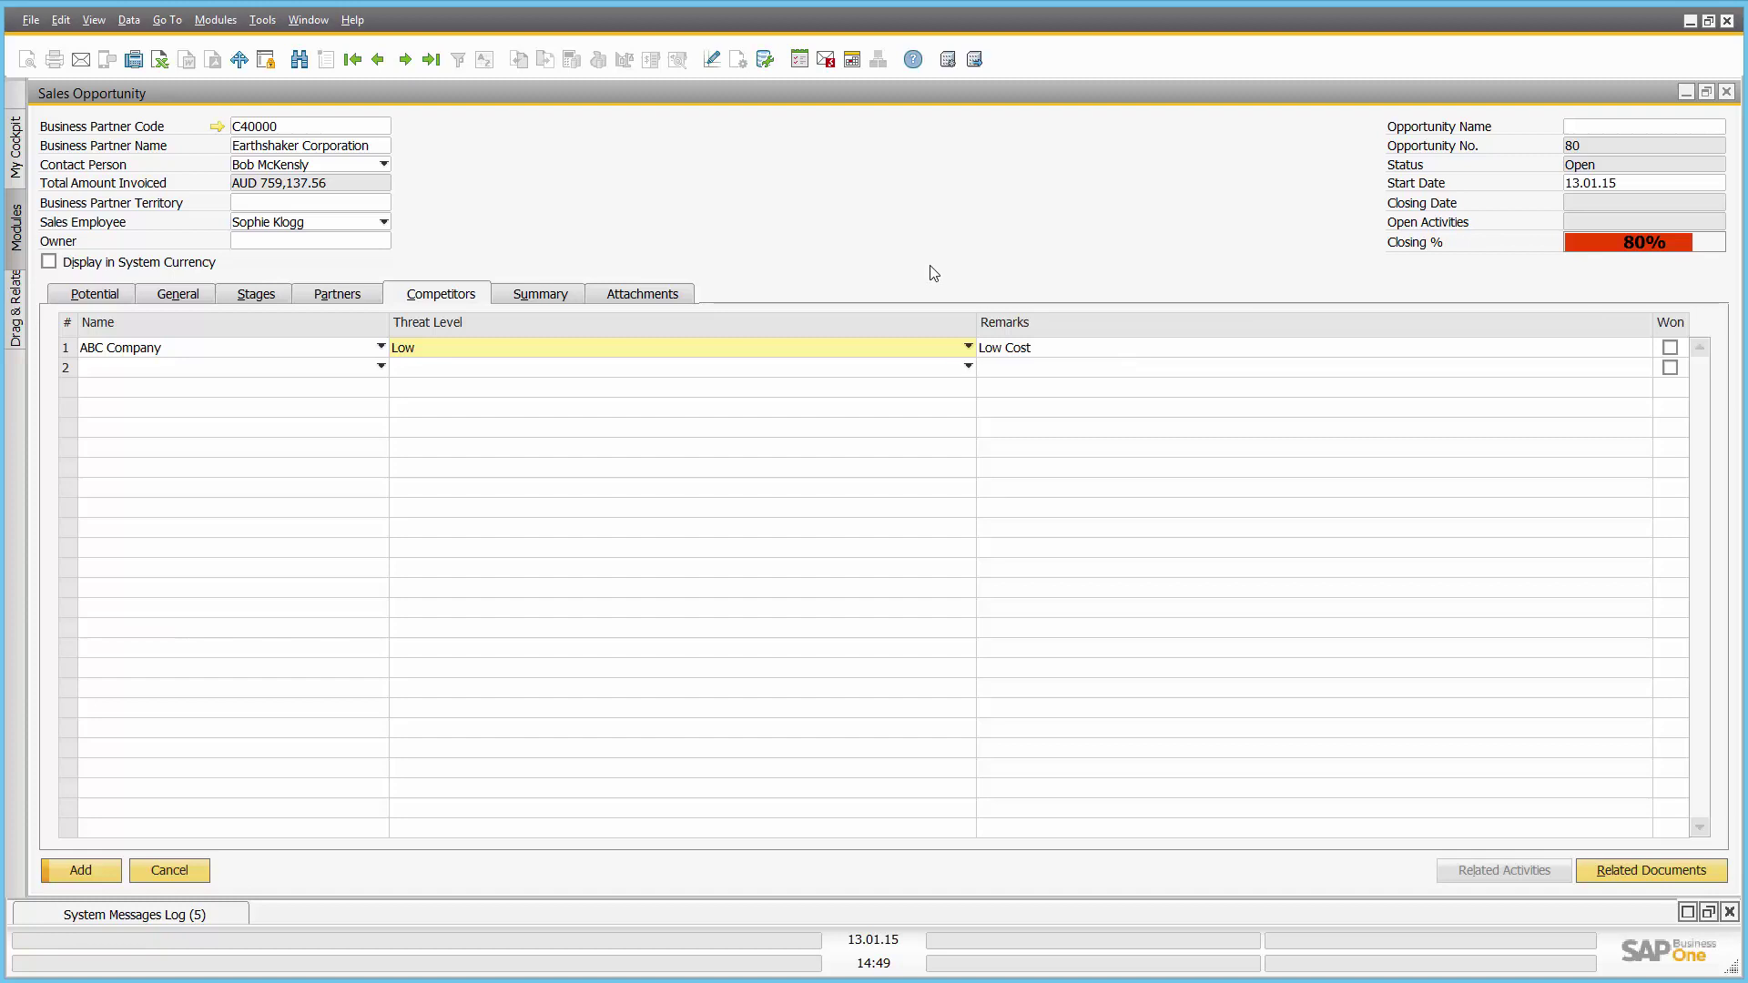
click(642, 296)
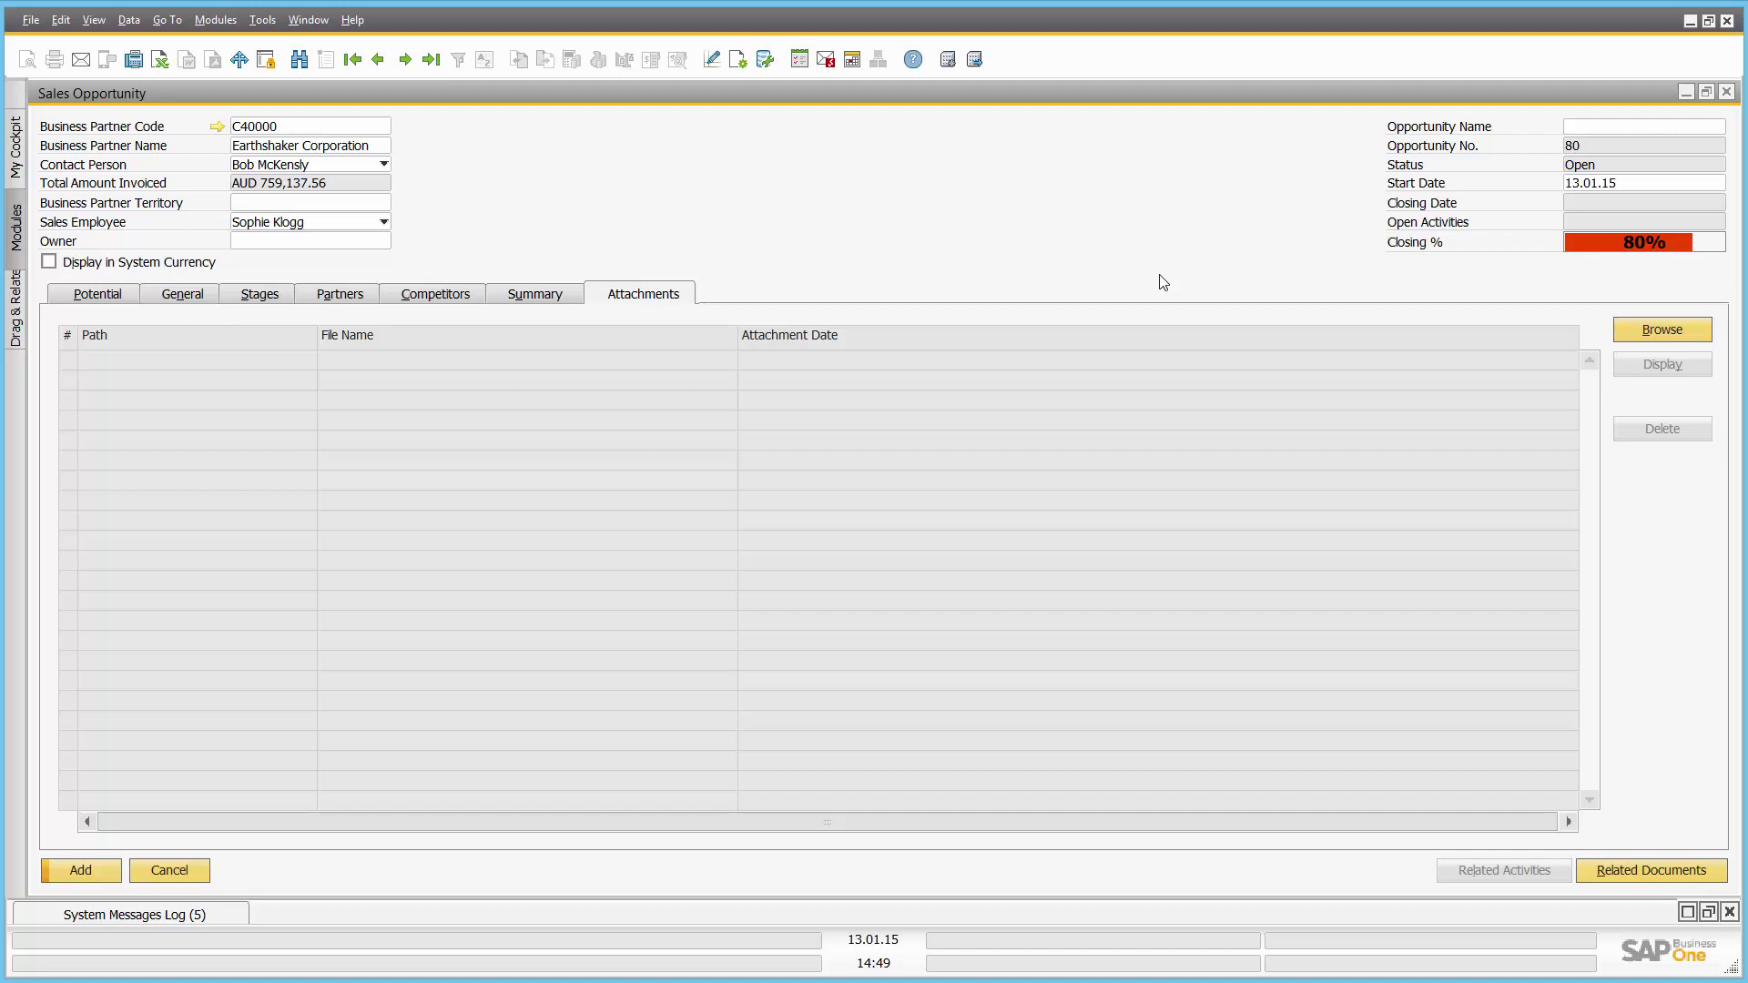
click(85, 296)
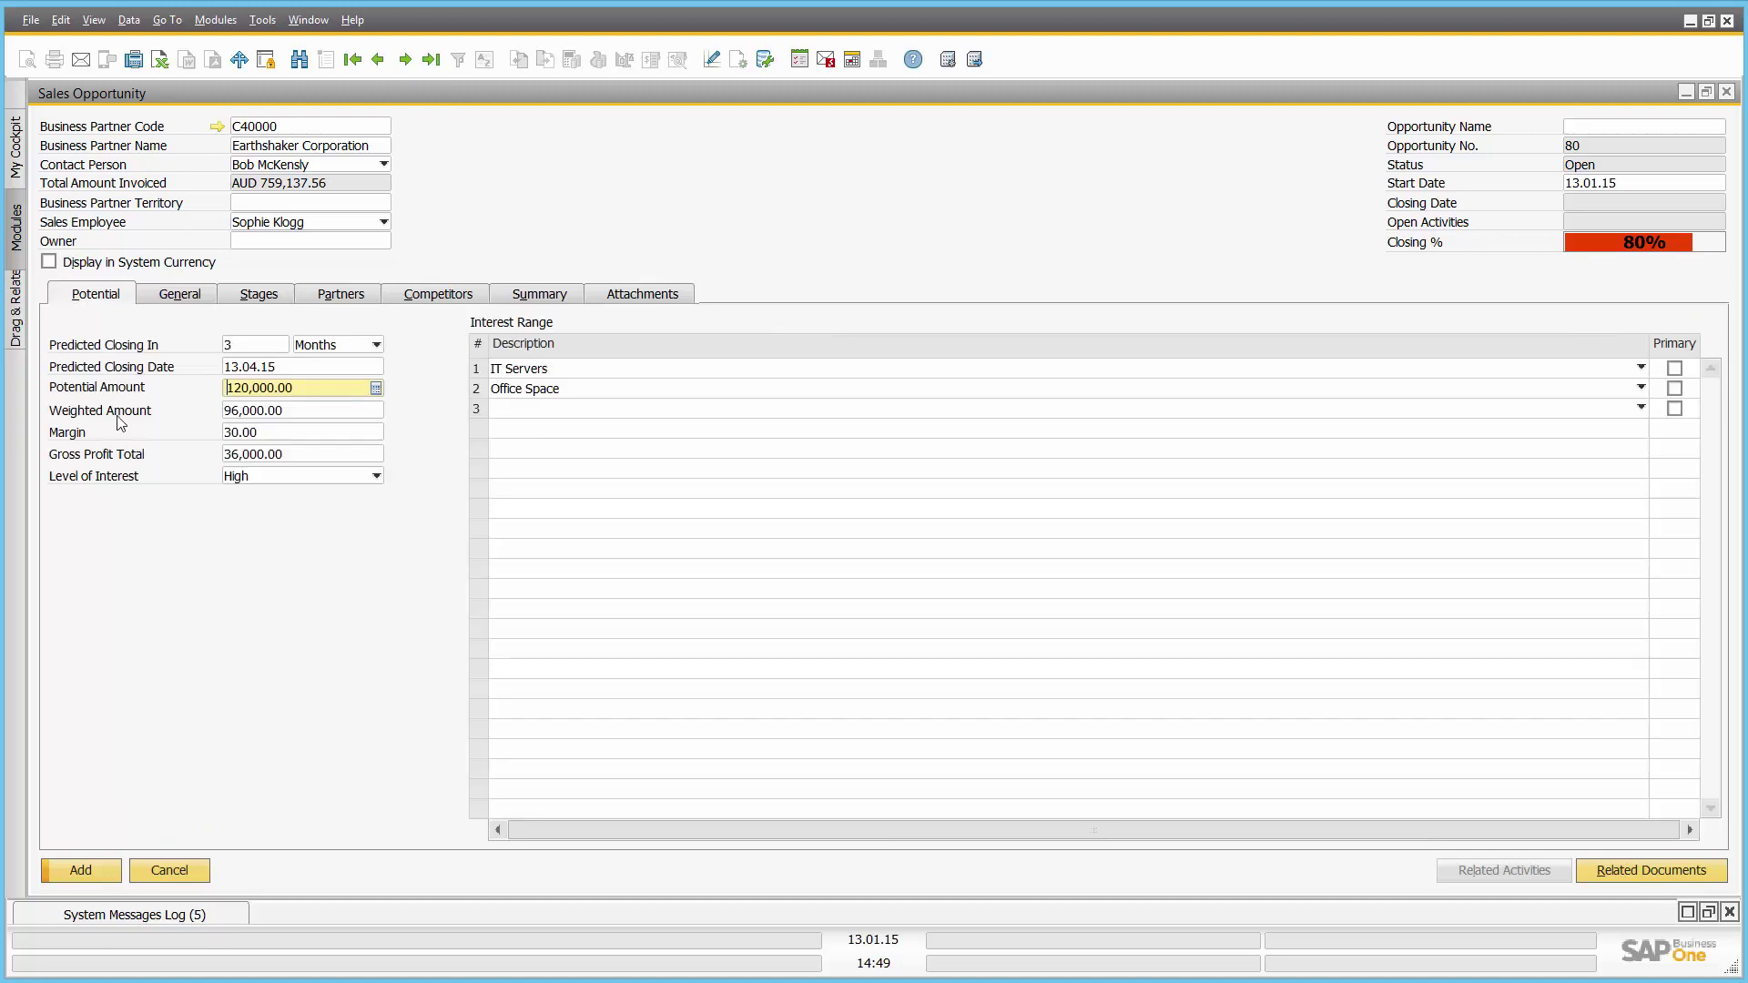
- Save the Earthshaker opportunity and reload opportunity 80 on its Summary tab
click(85, 870)
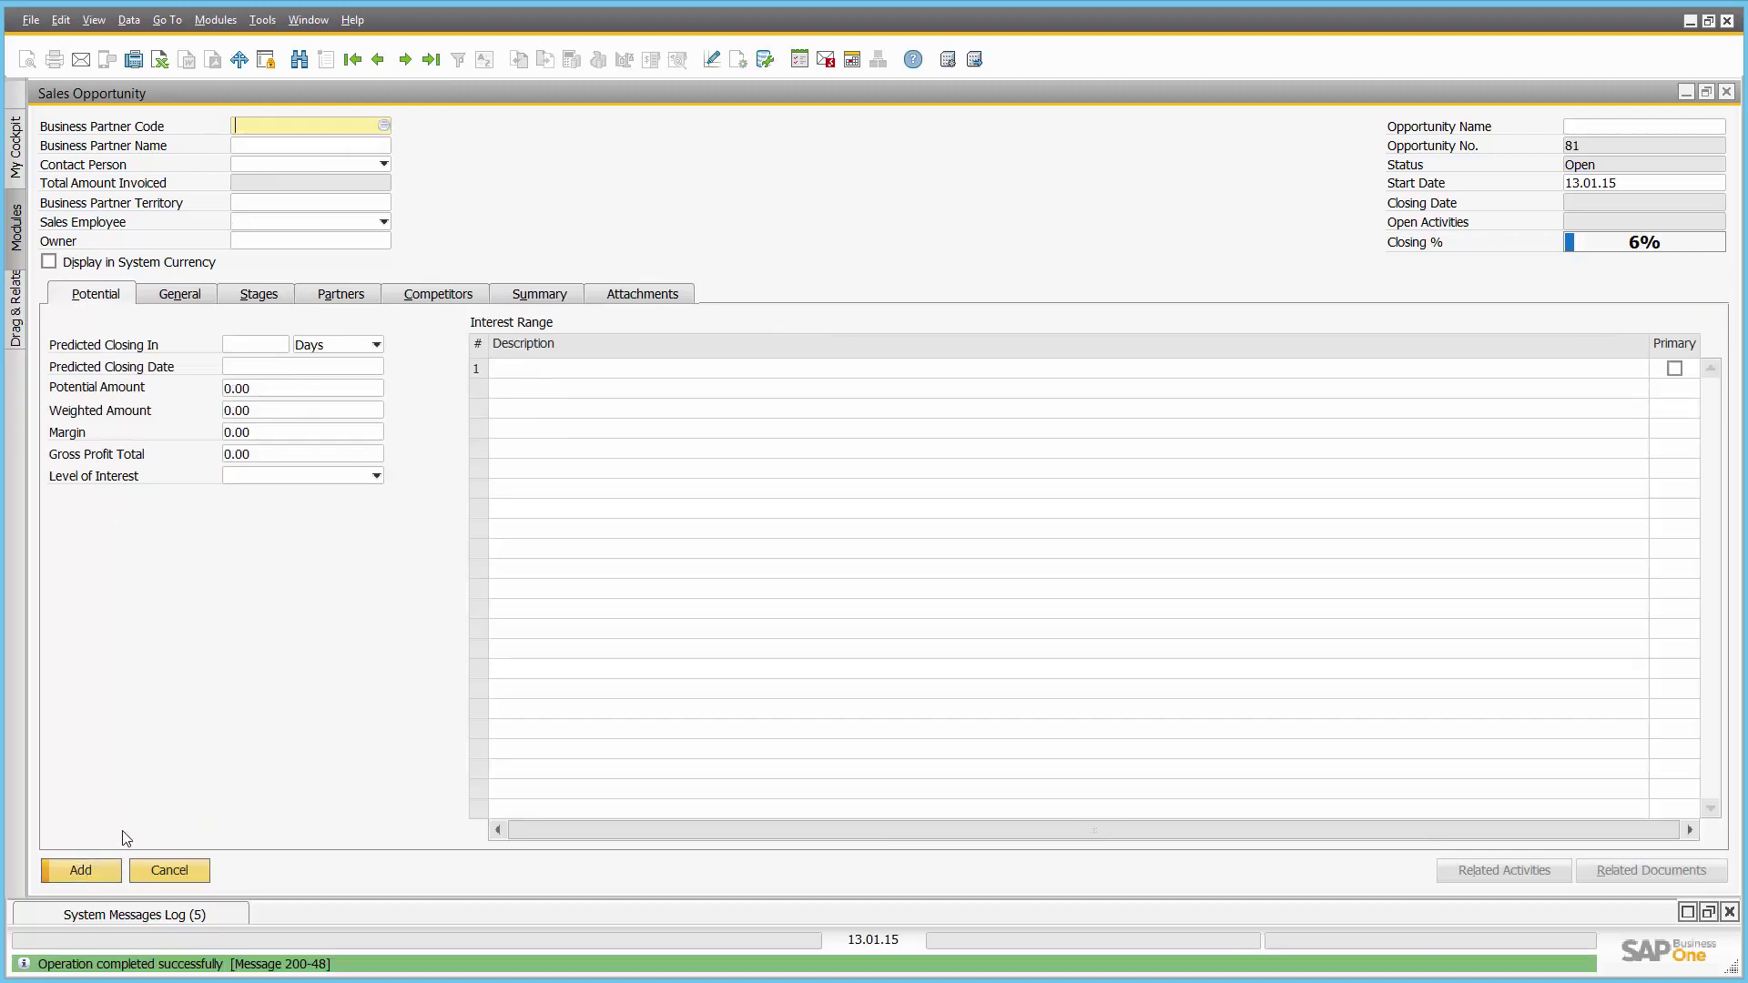
click(378, 59)
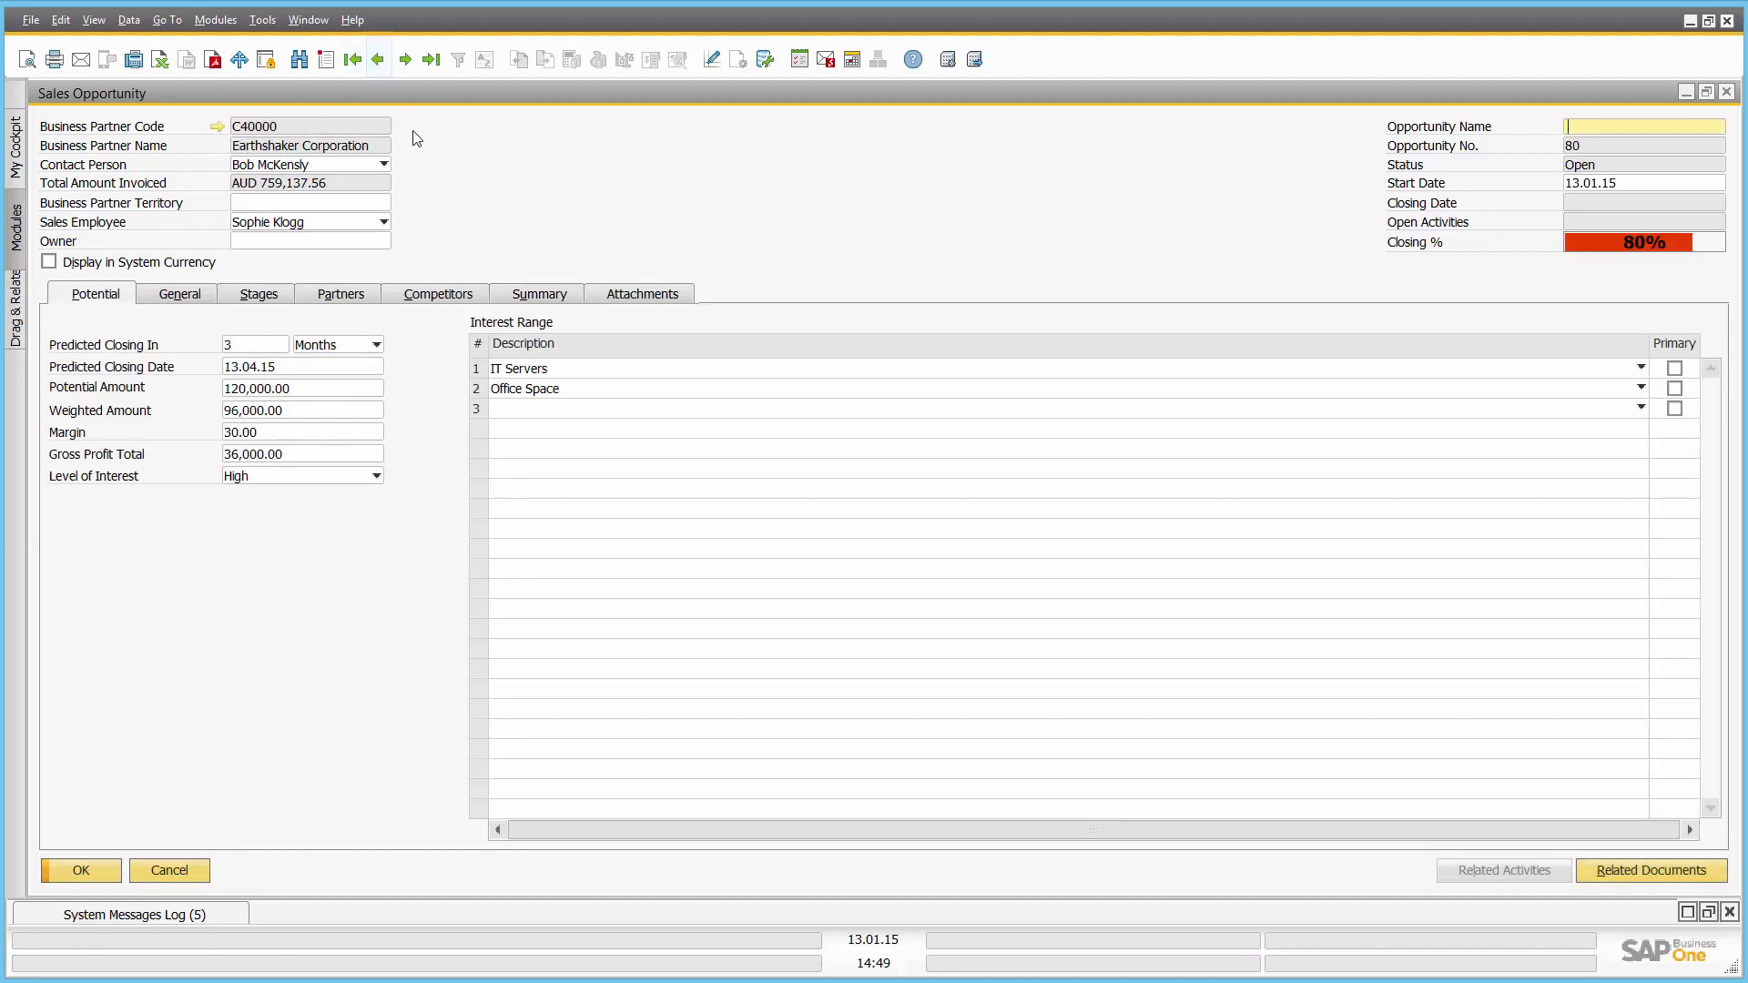
click(524, 299)
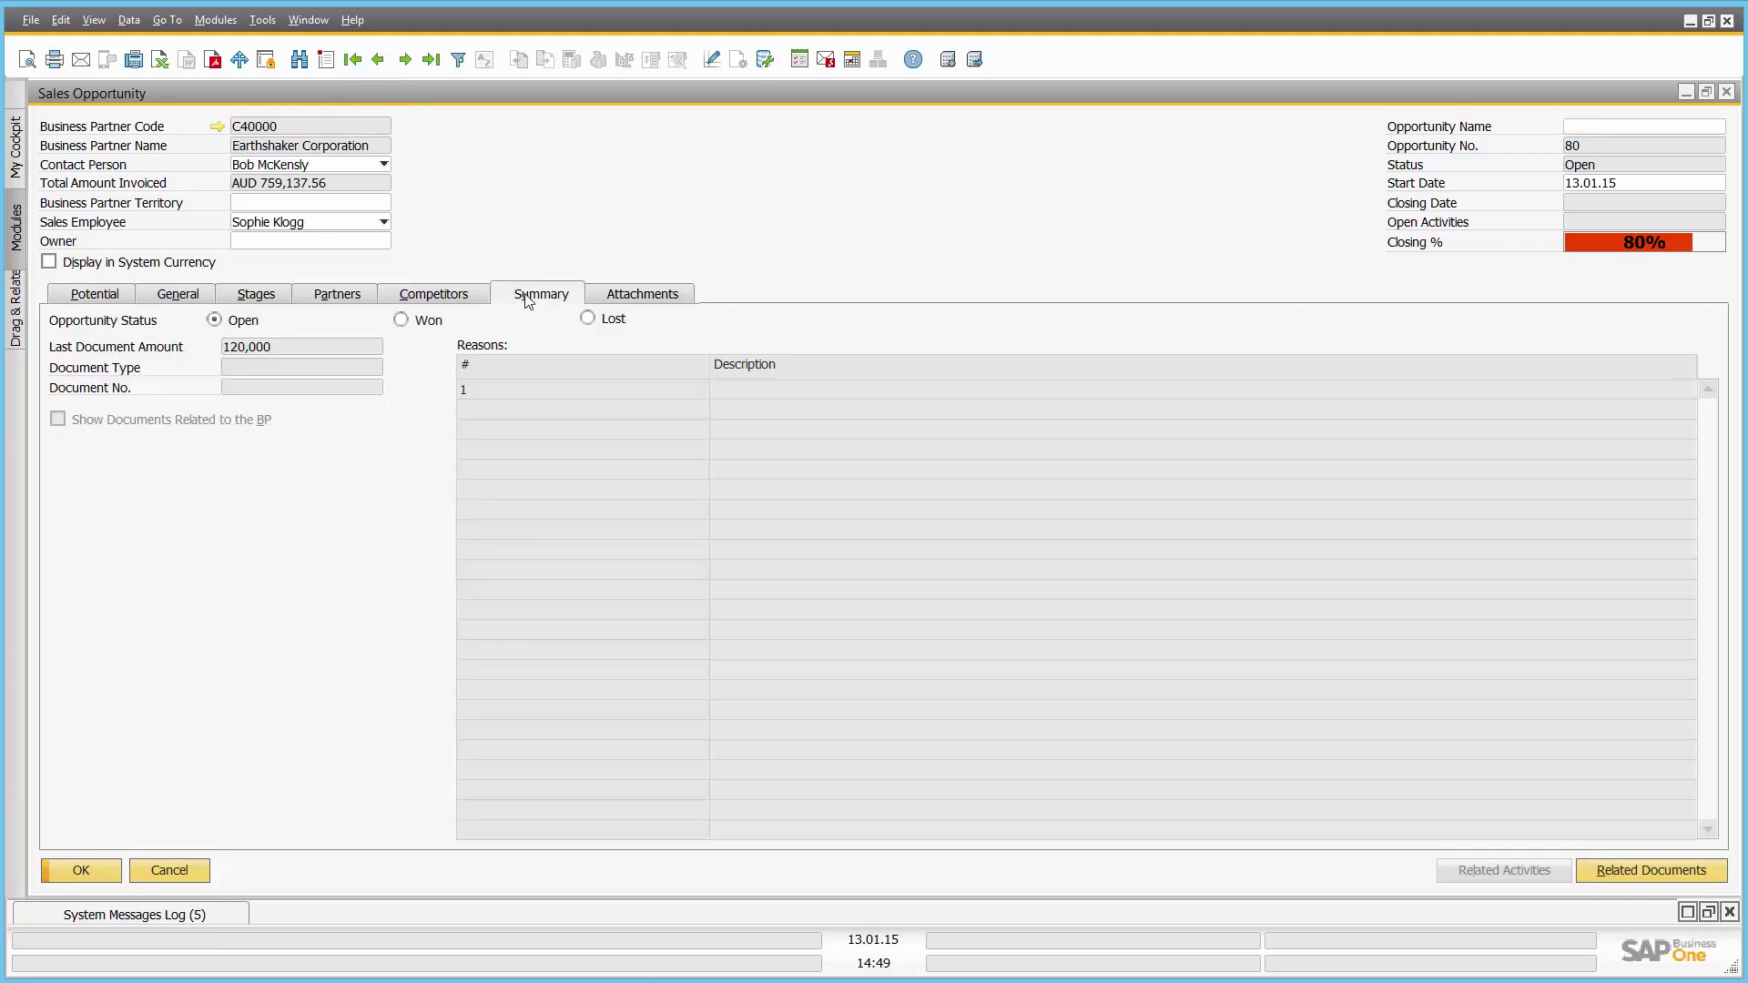
- Try Won and Lost with reason Too expensive - price, then restore Open and update
click(400, 320)
click(588, 320)
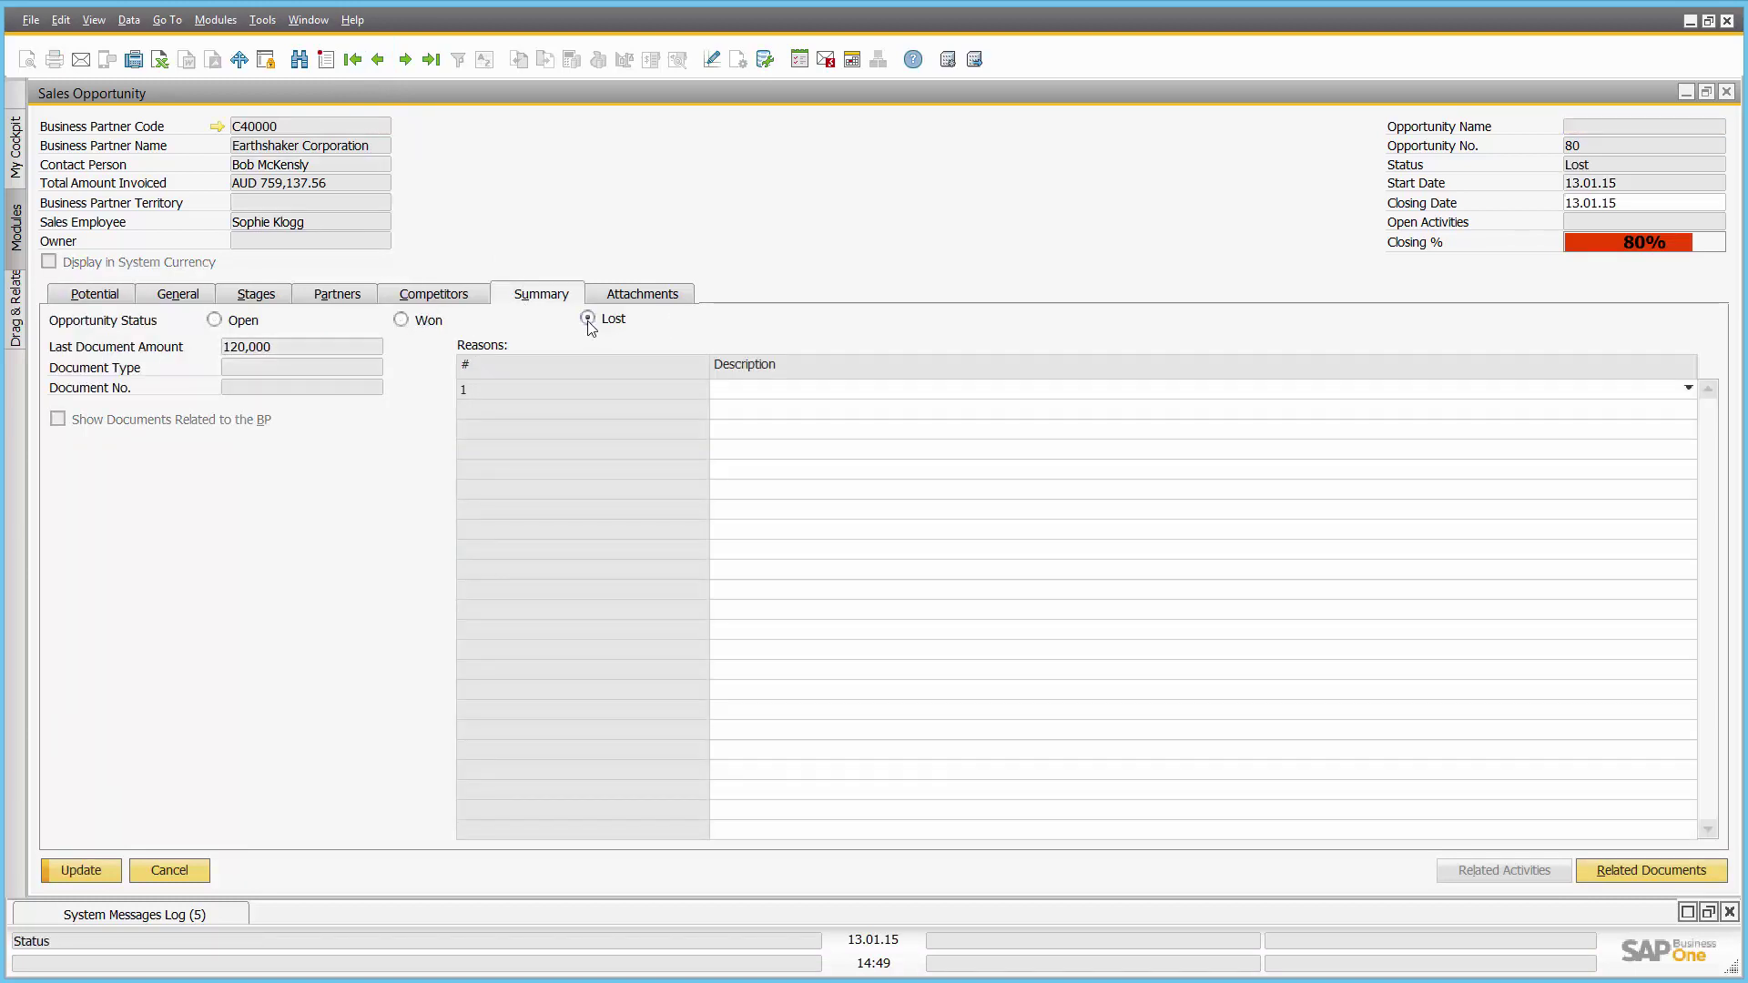
click(1407, 398)
click(1229, 424)
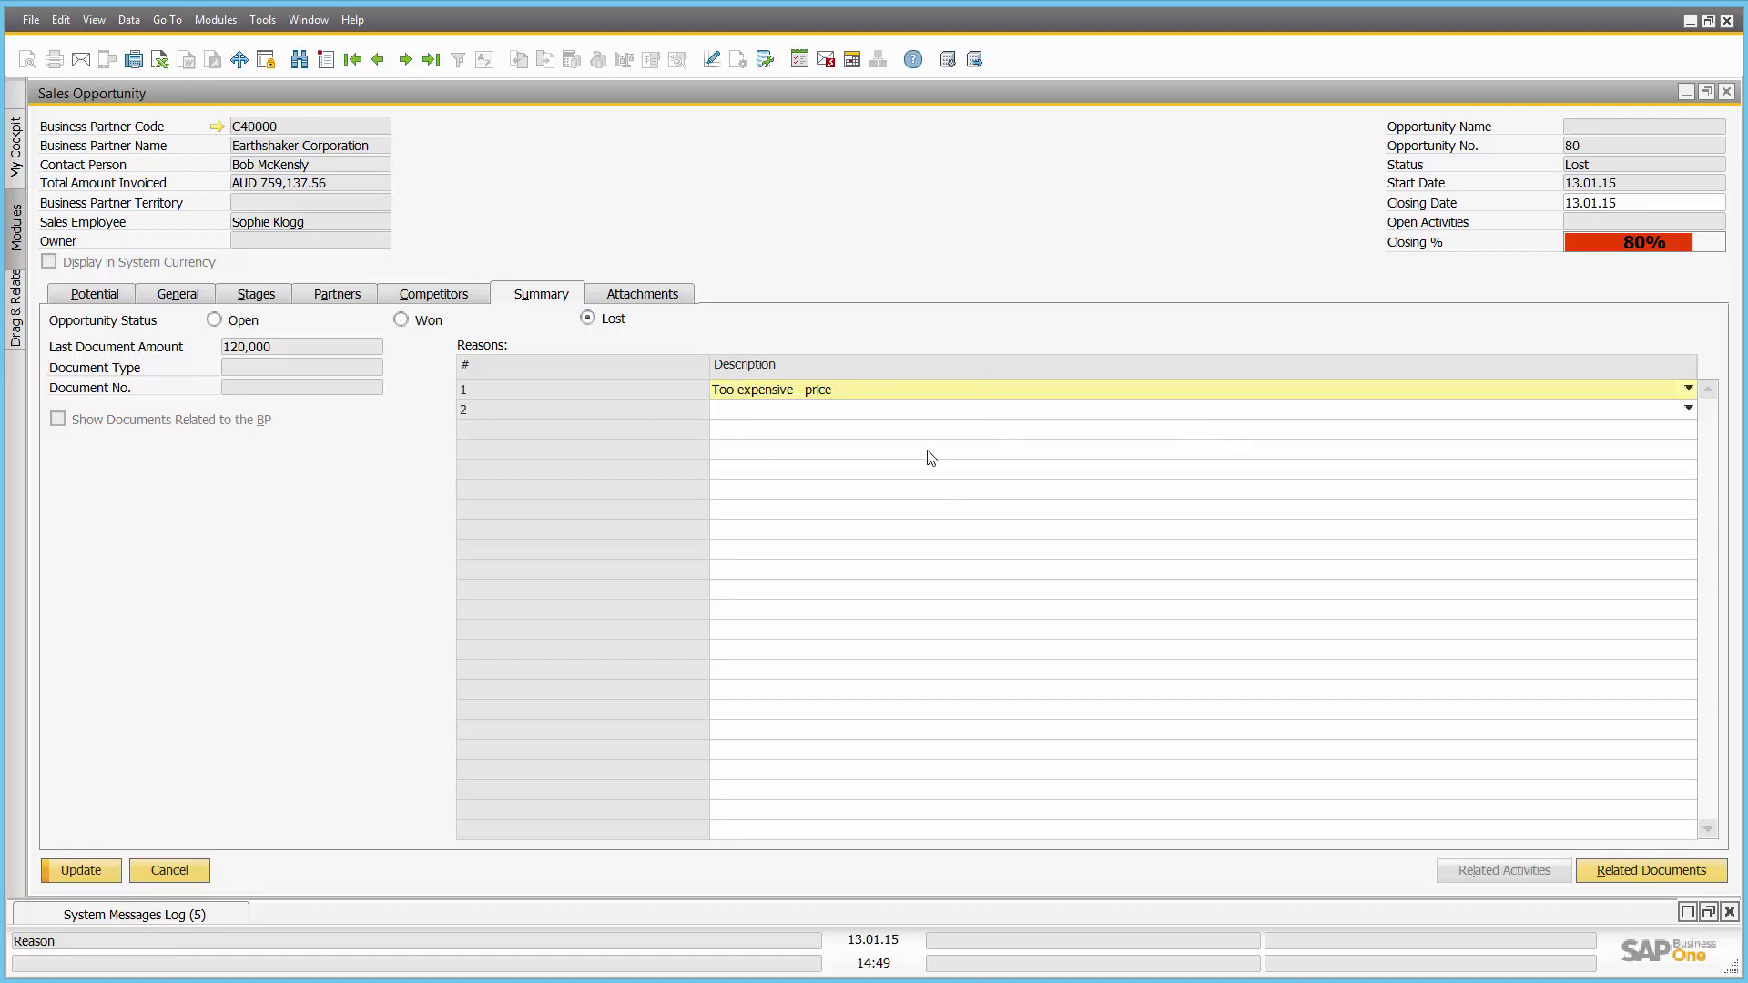
click(215, 323)
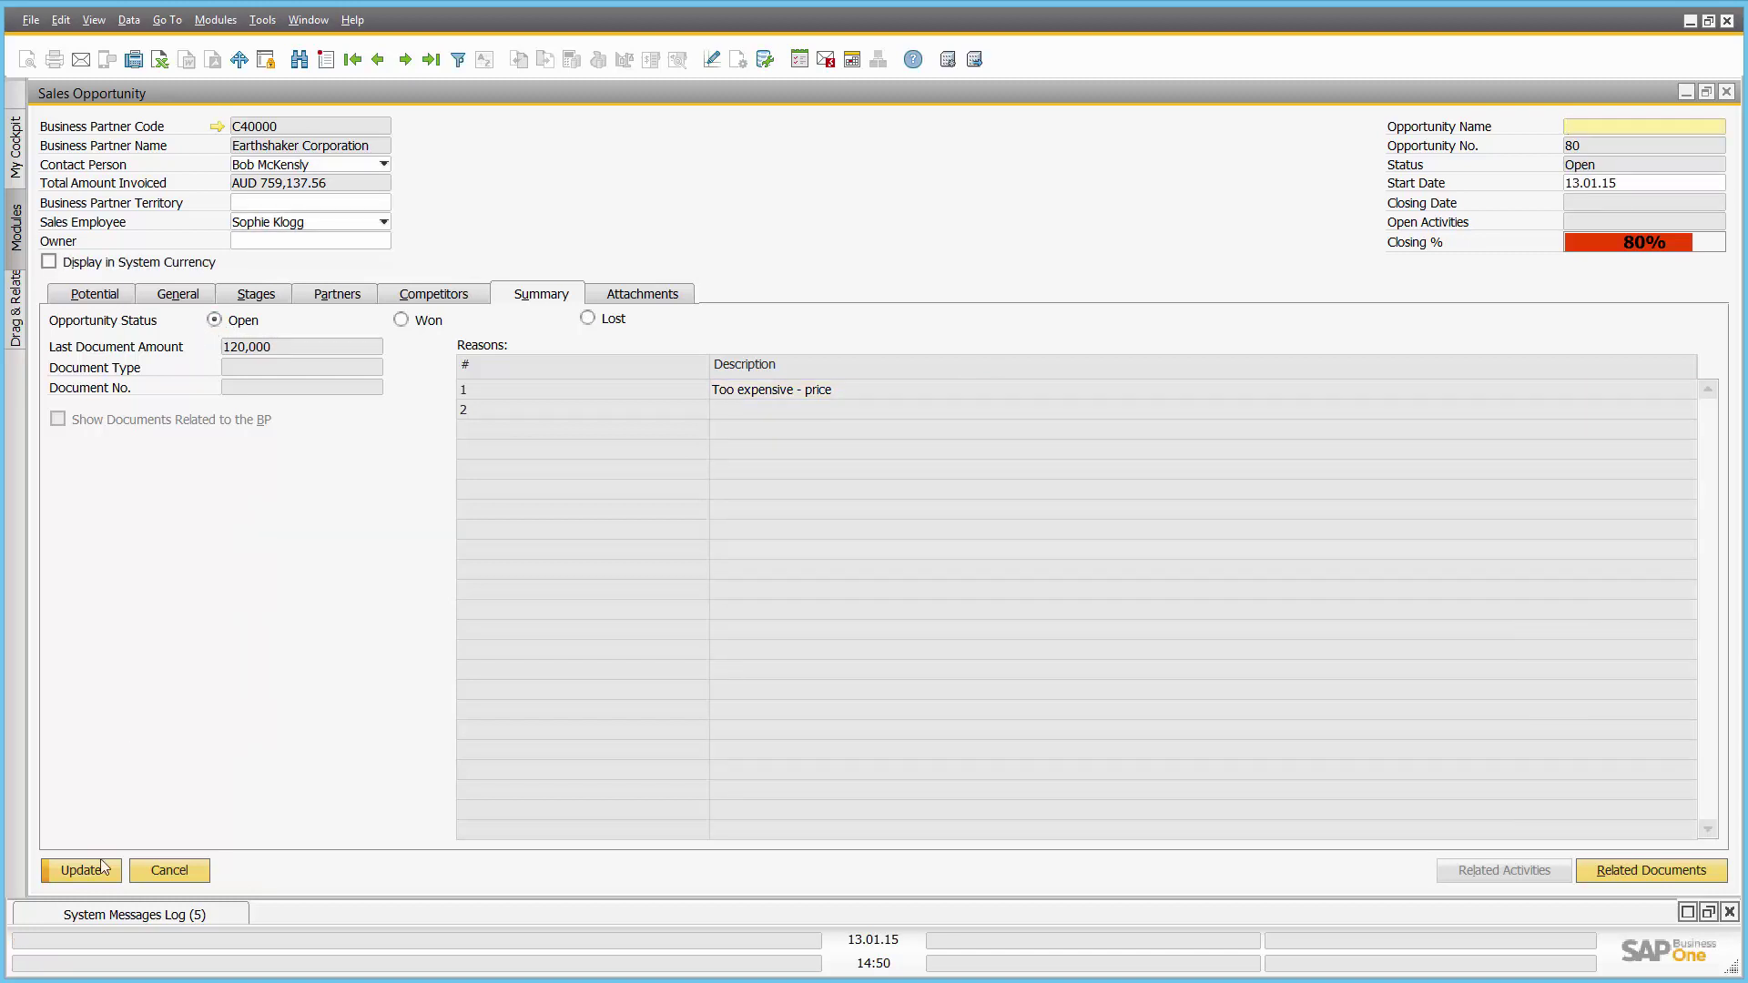
click(101, 872)
click(97, 297)
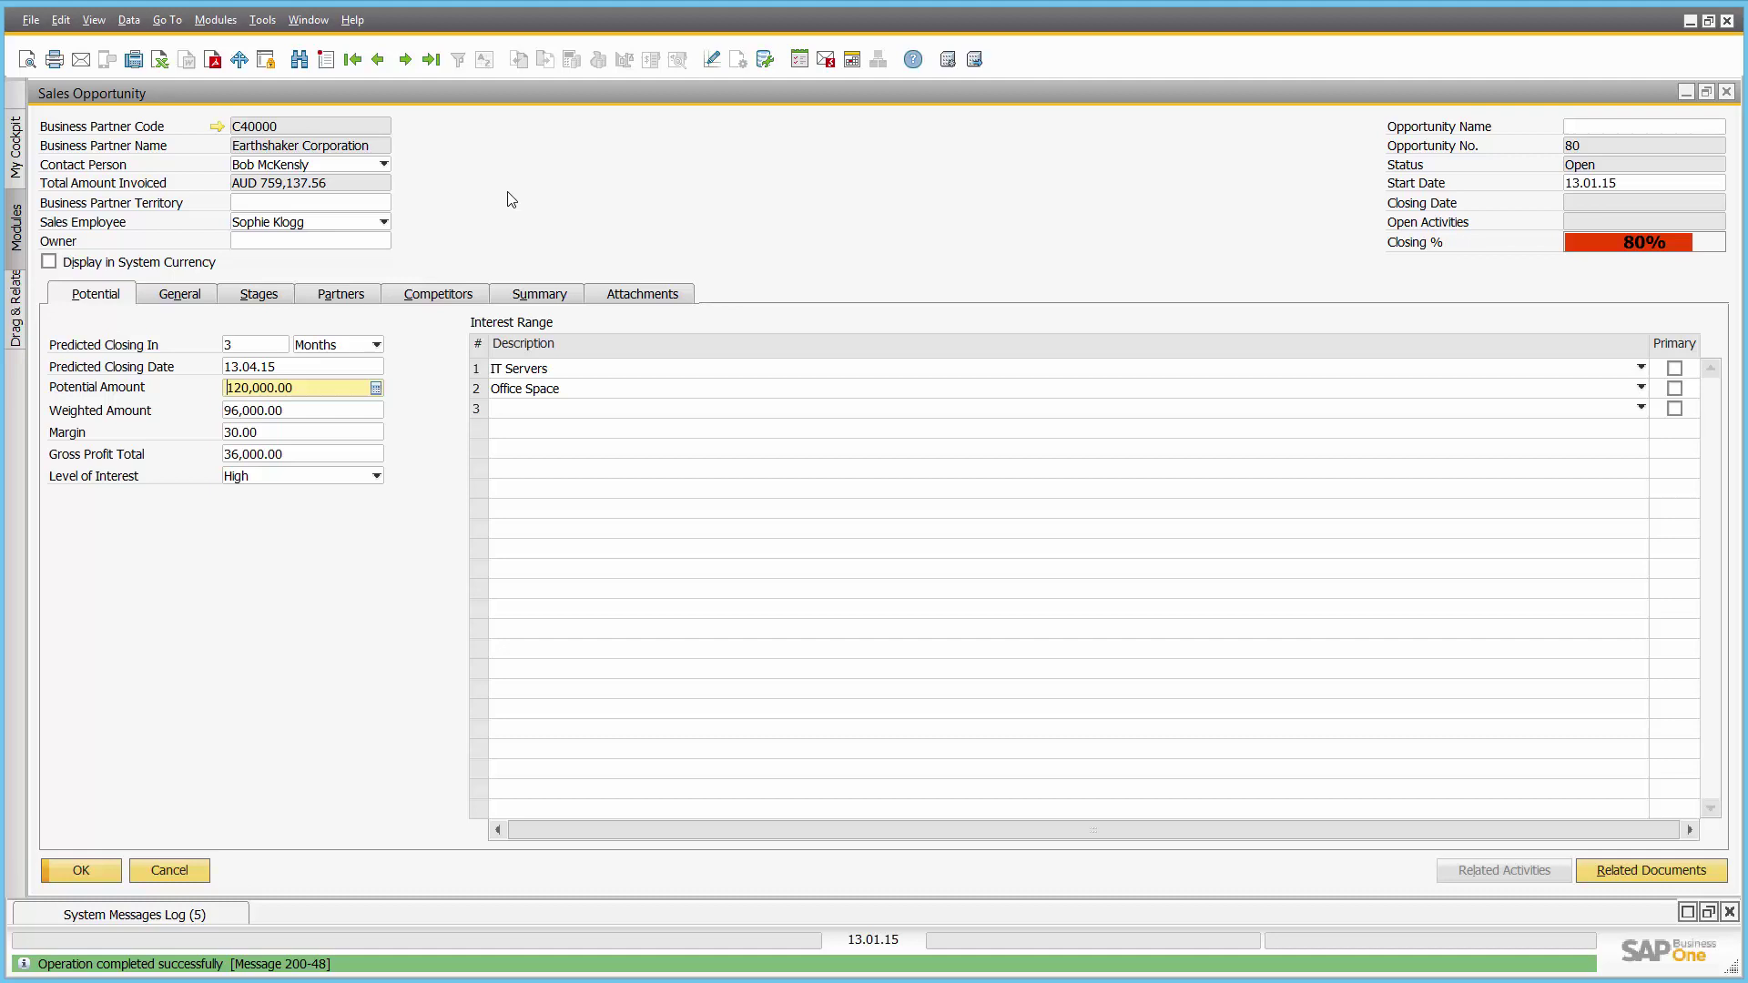
- On the Stages tab, add a second row with stage Order at 90% and update the opportunity
click(261, 294)
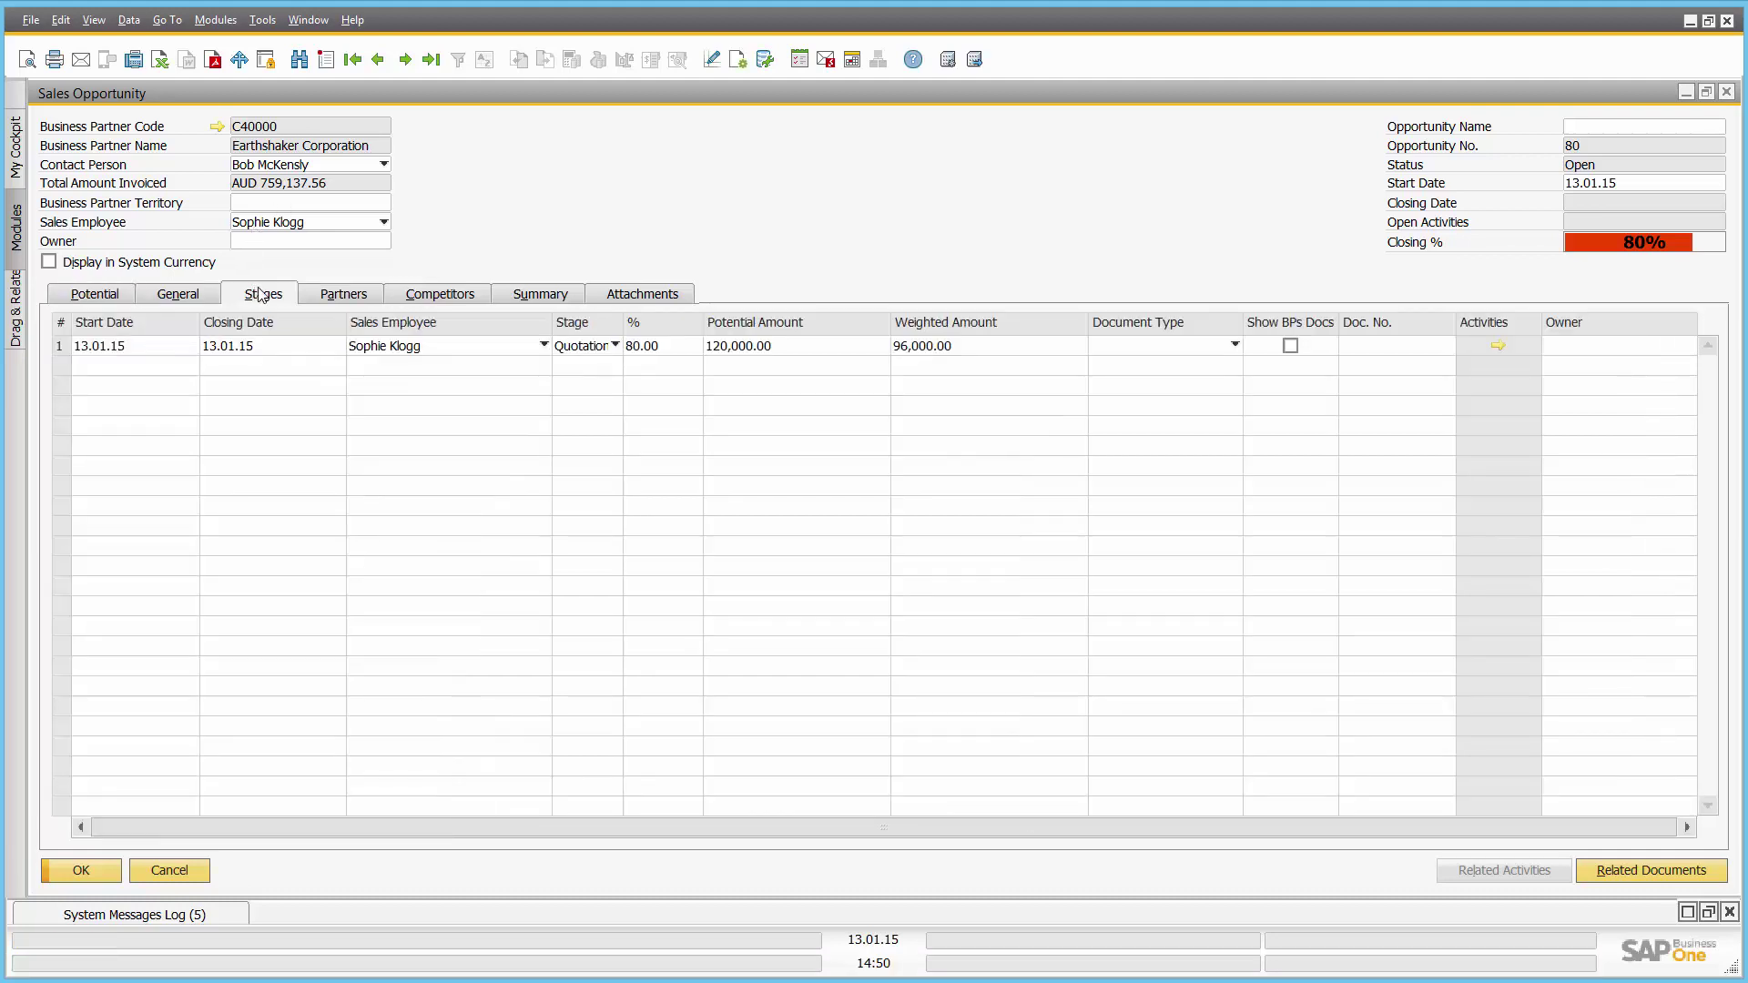
right_click(162, 354)
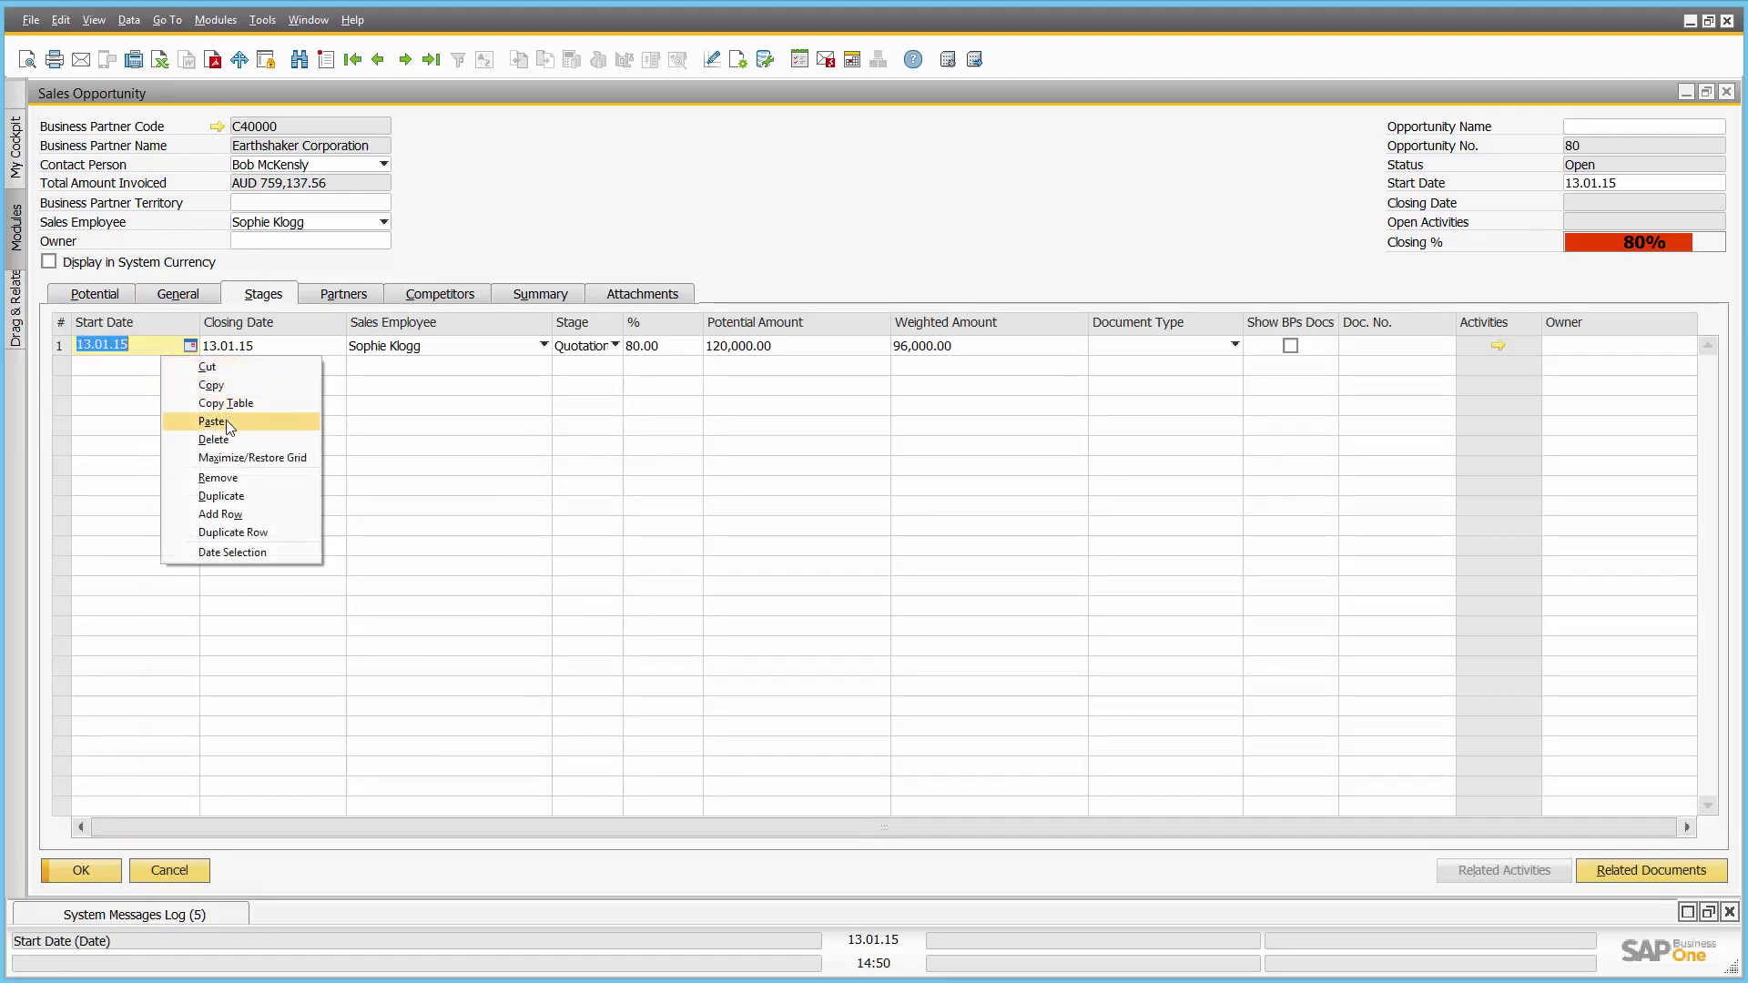
click(223, 514)
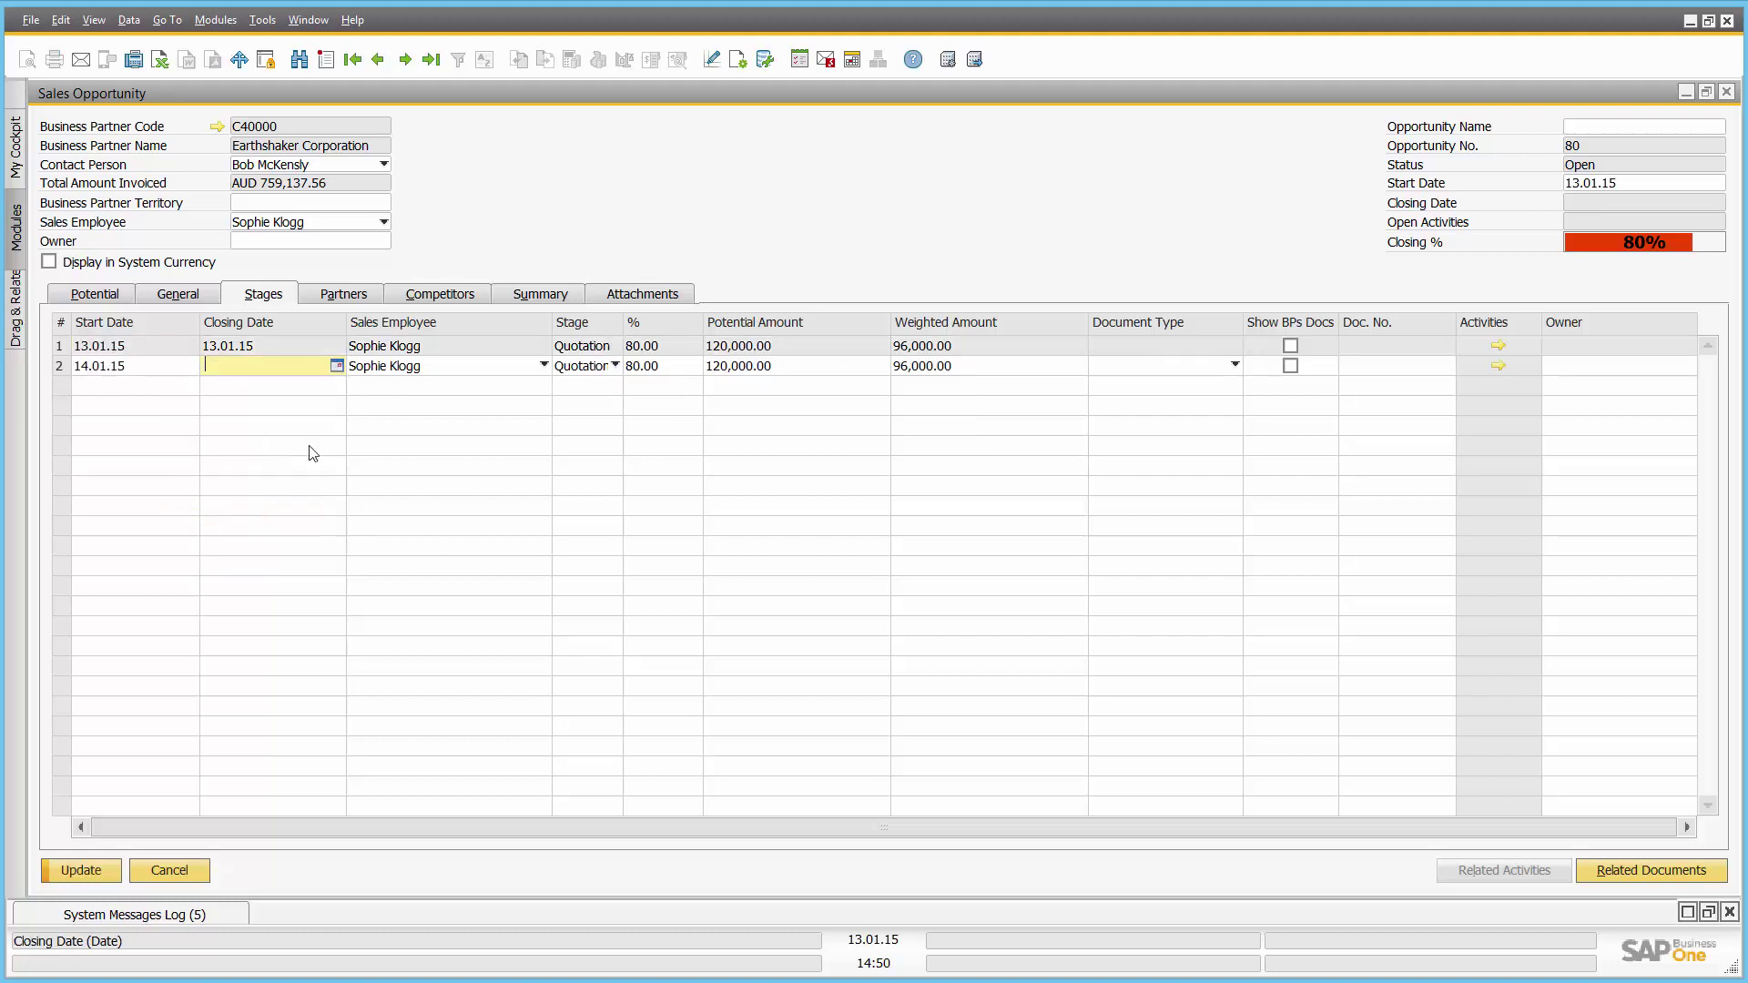
click(587, 367)
click(583, 484)
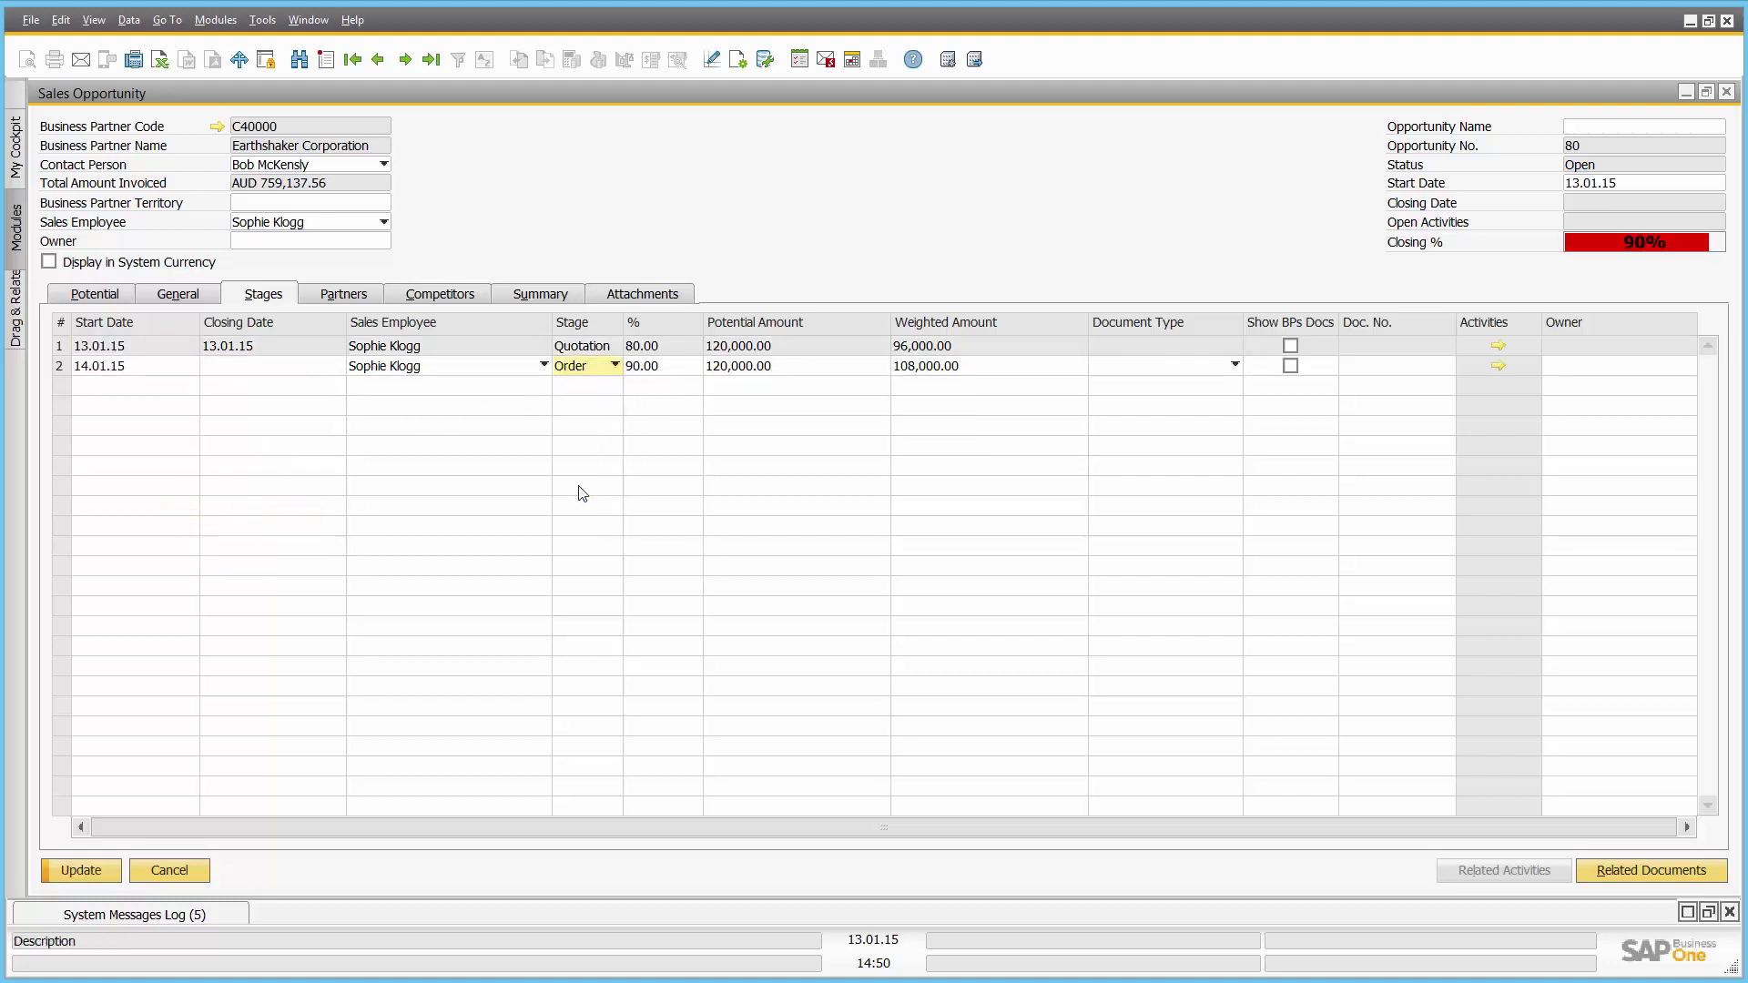
click(667, 368)
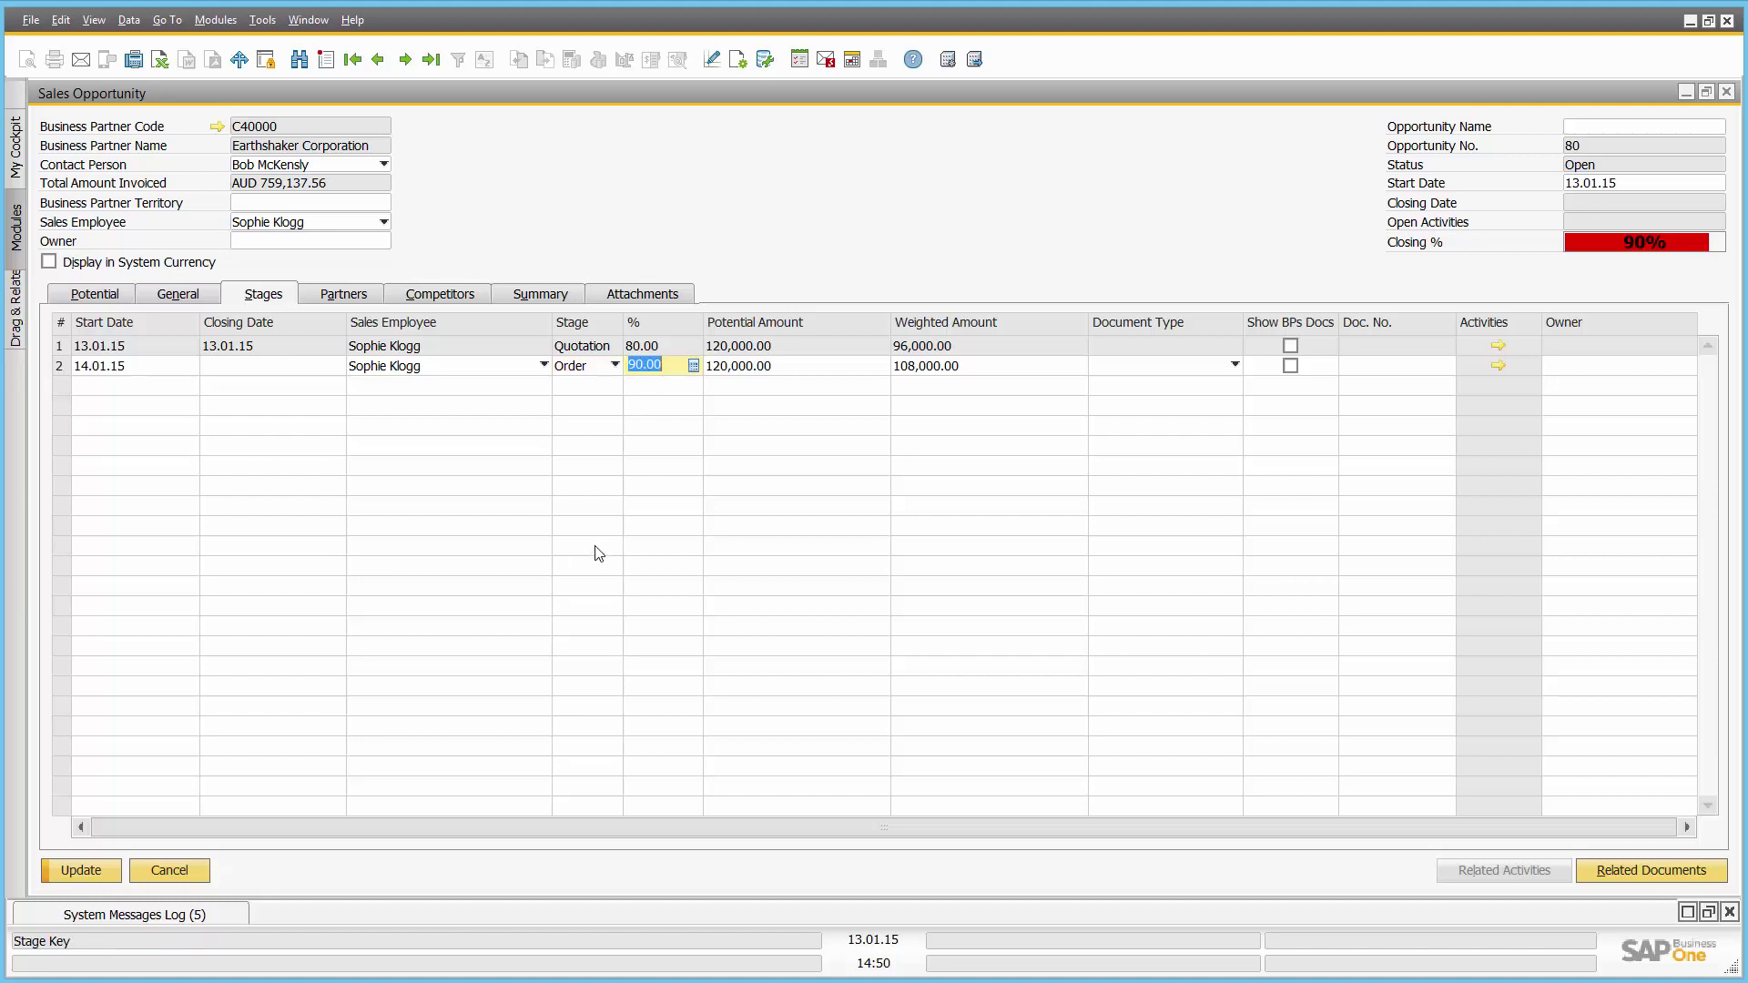
click(96, 869)
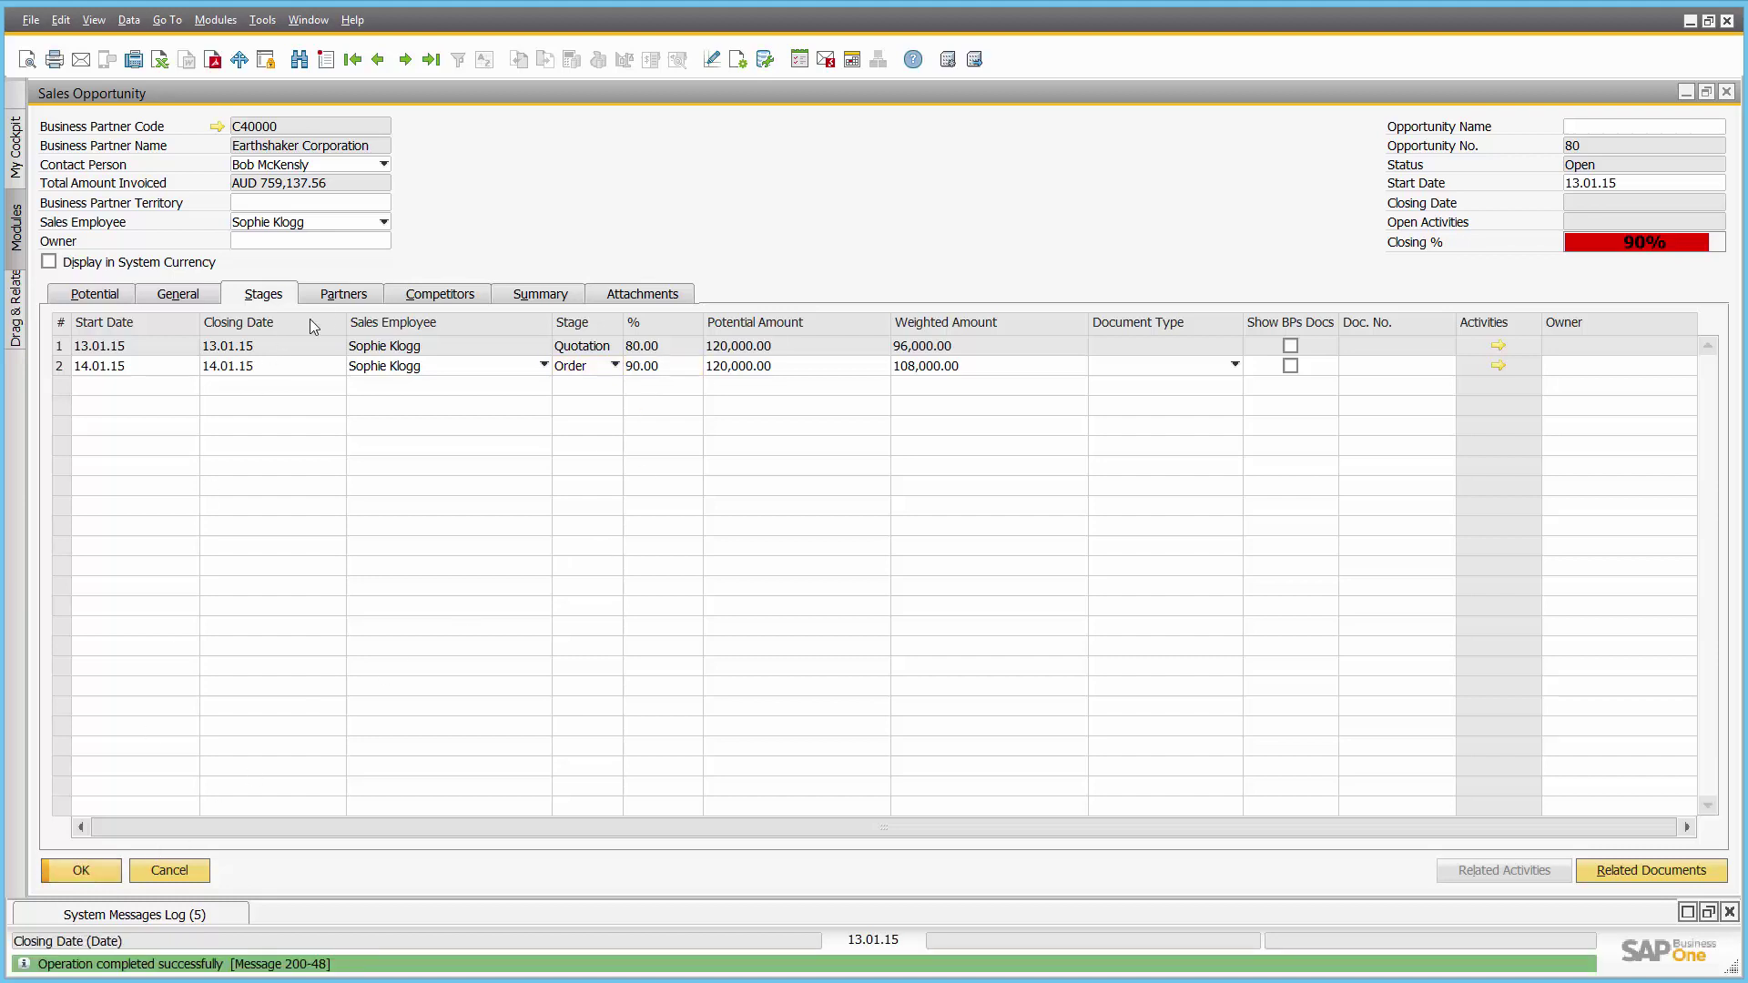
- Review the Partners and Competitors tabs, return to Potential, and close the opportunity form
click(343, 295)
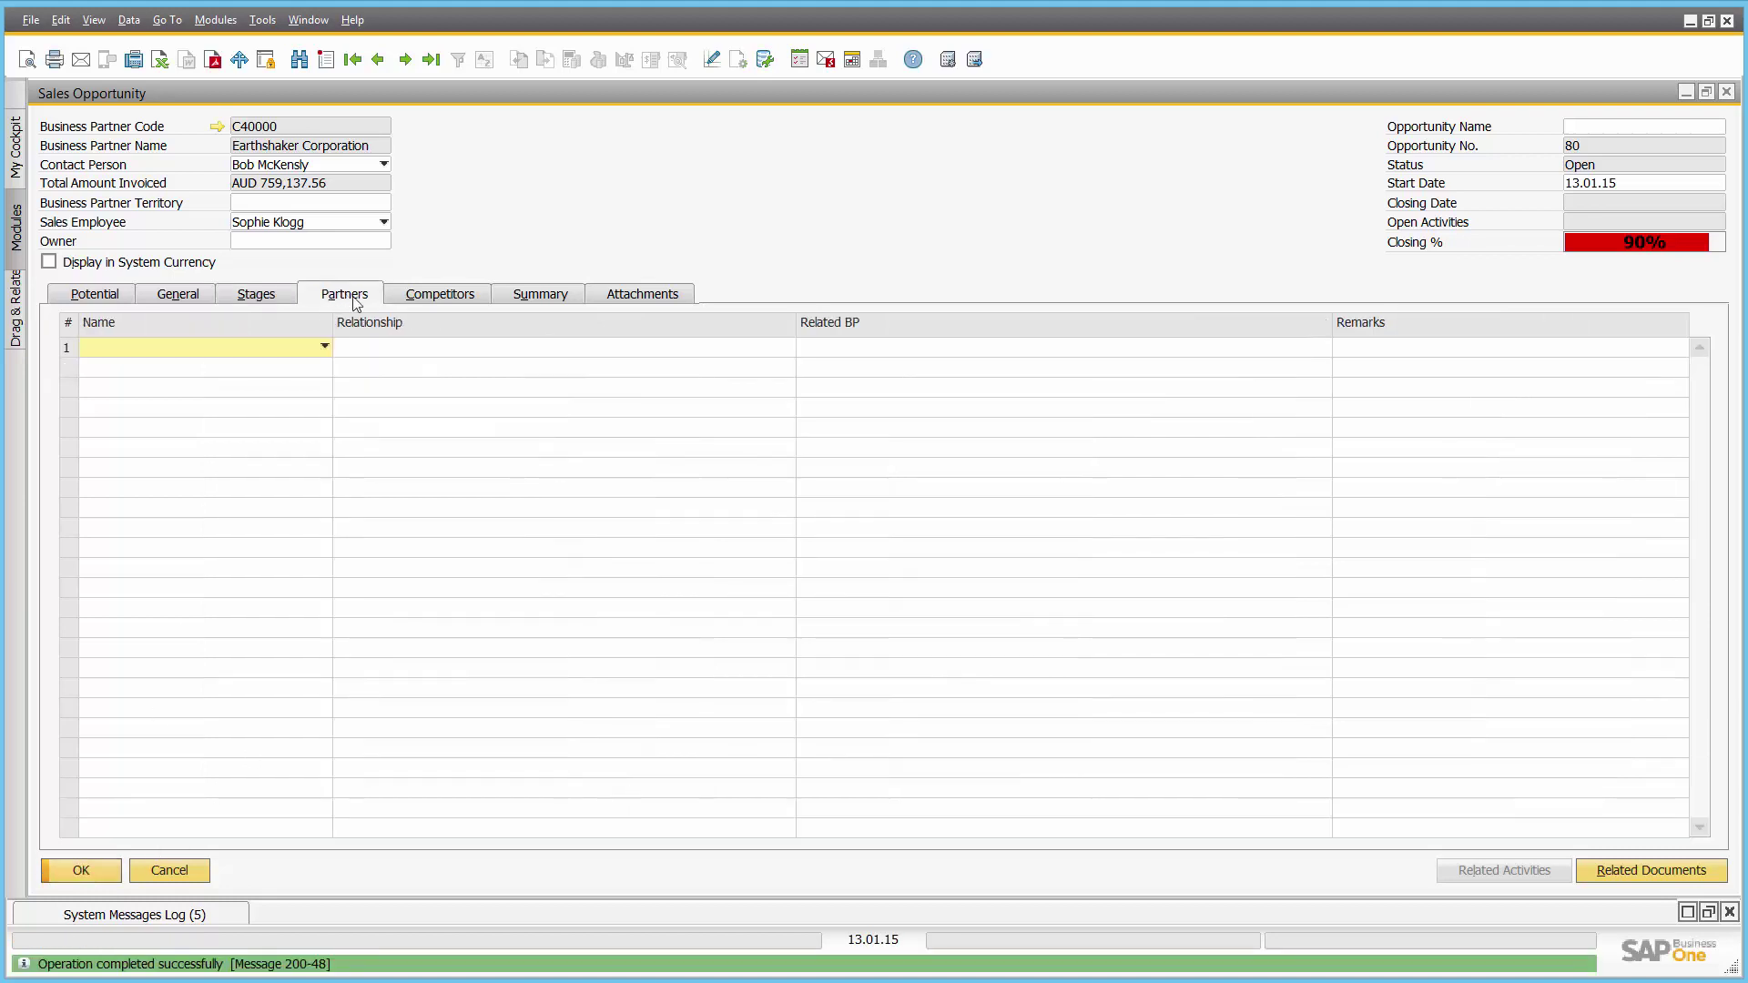
click(437, 295)
click(113, 297)
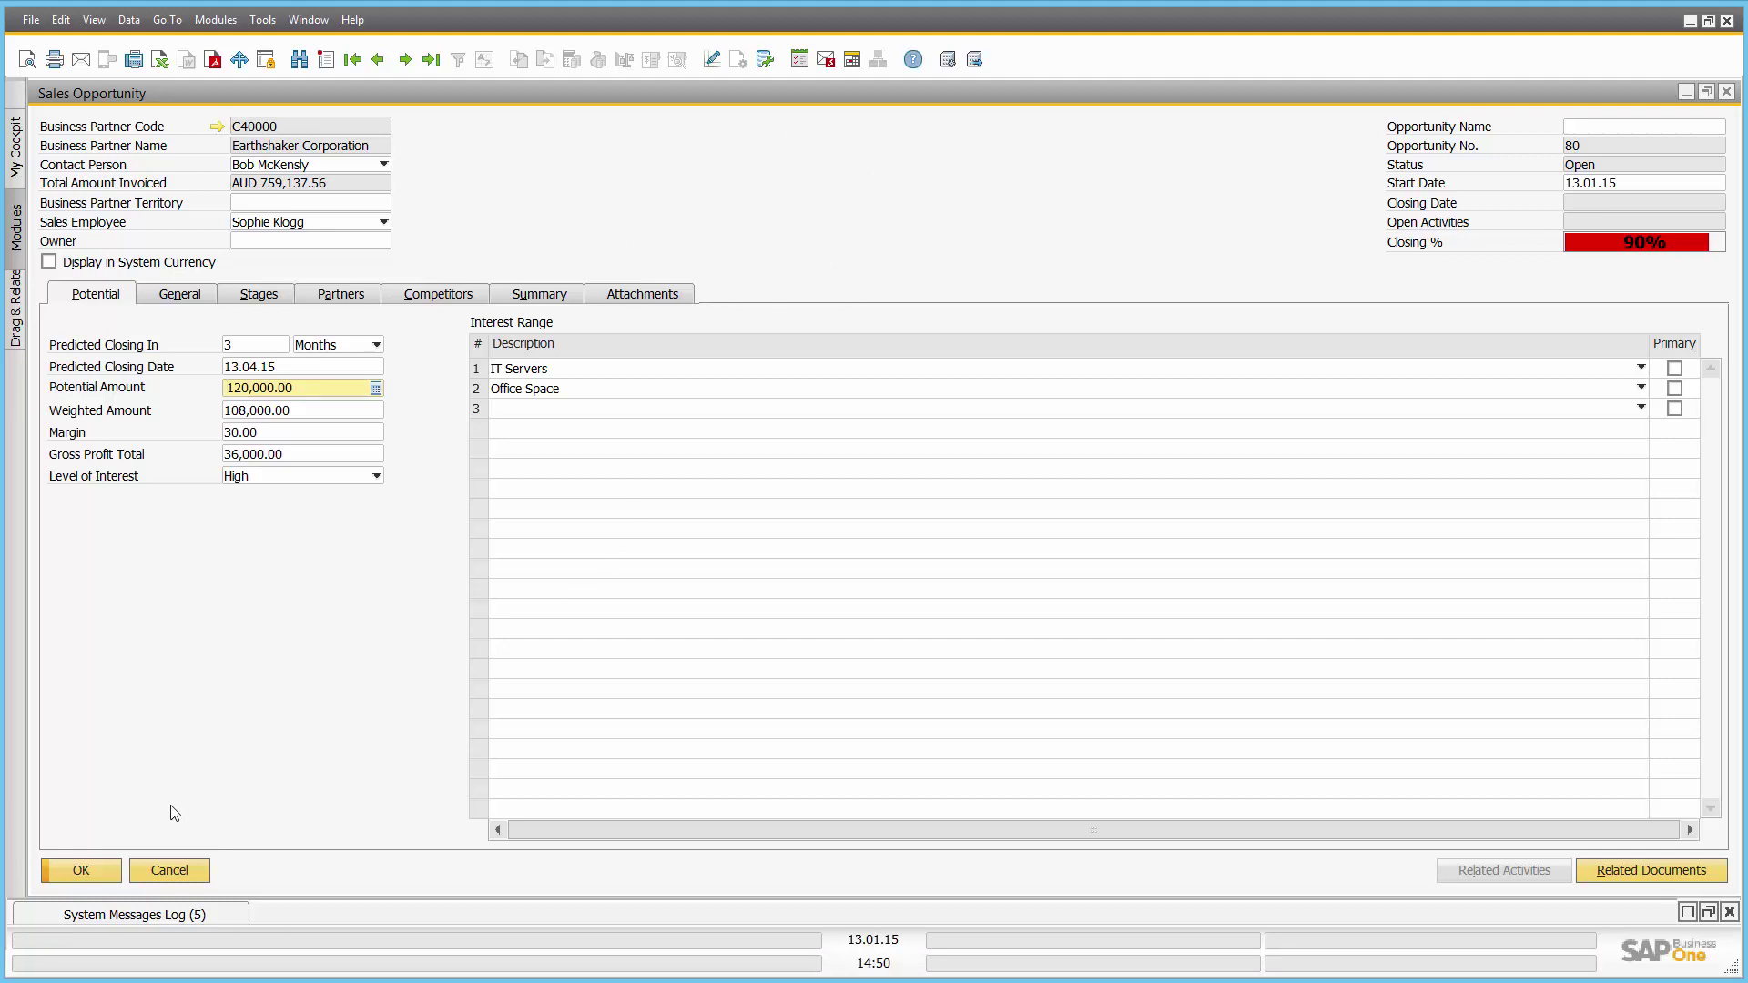
click(96, 870)
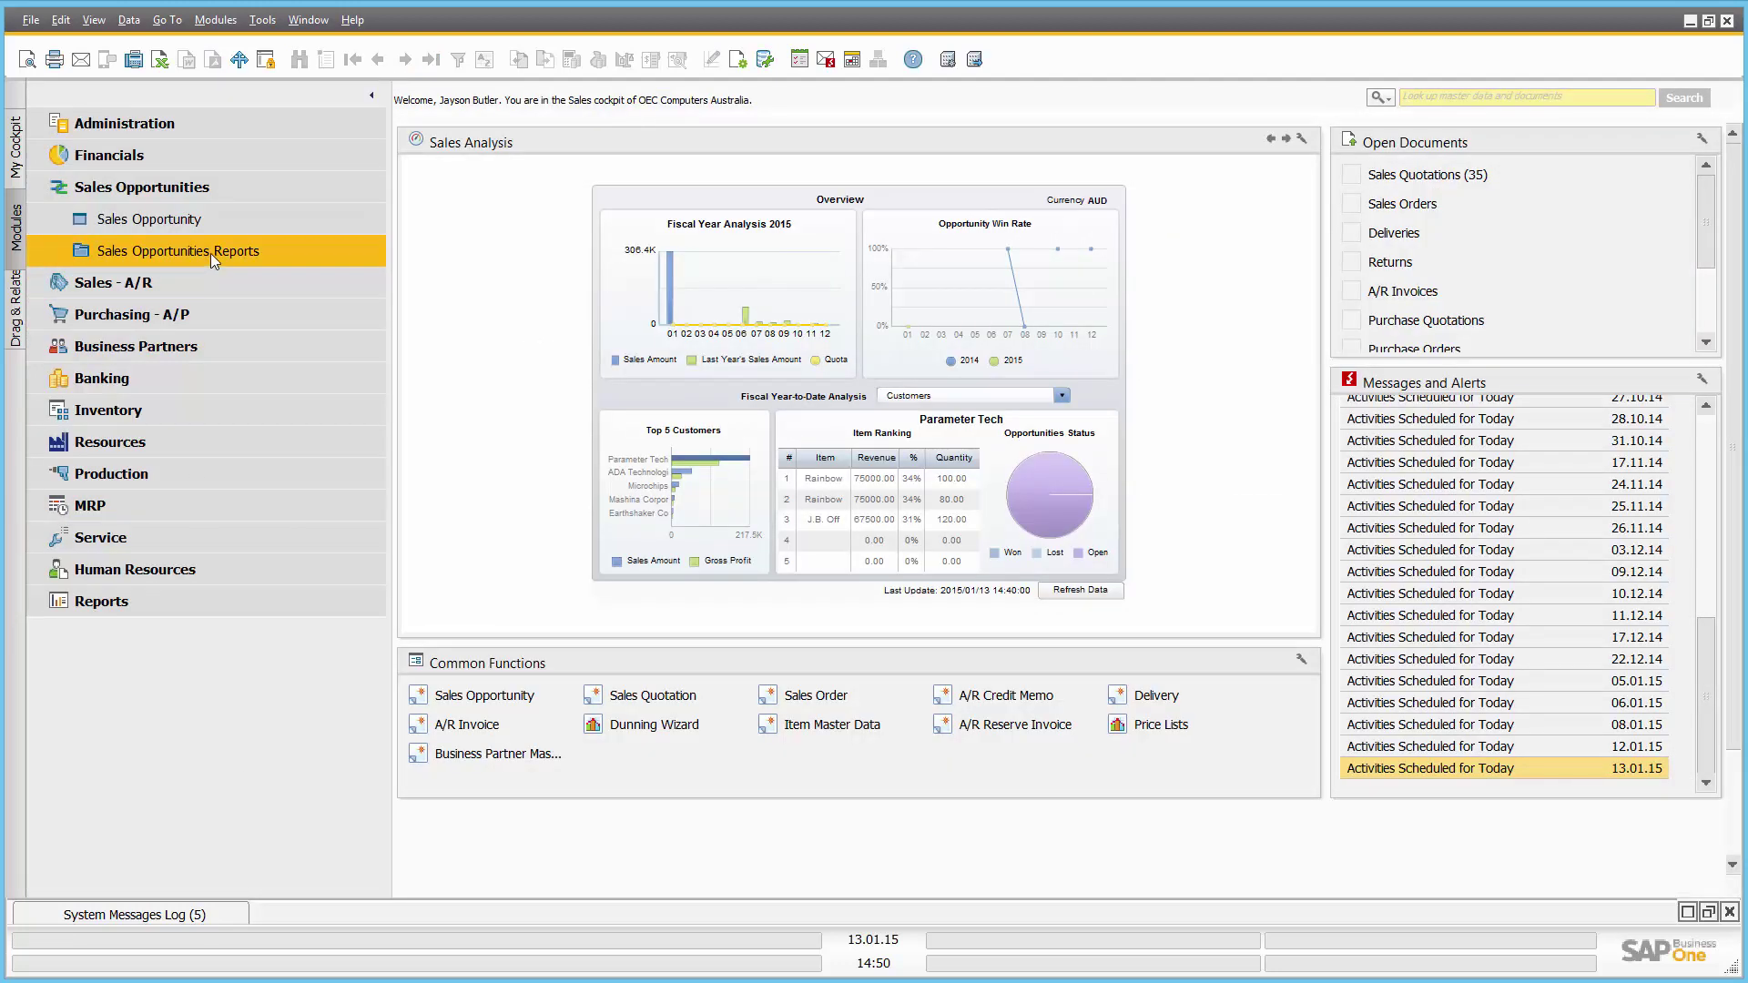
- Under Sales Opportunities Reports, open the Opportunities Forecast Report selection criteria
click(211, 253)
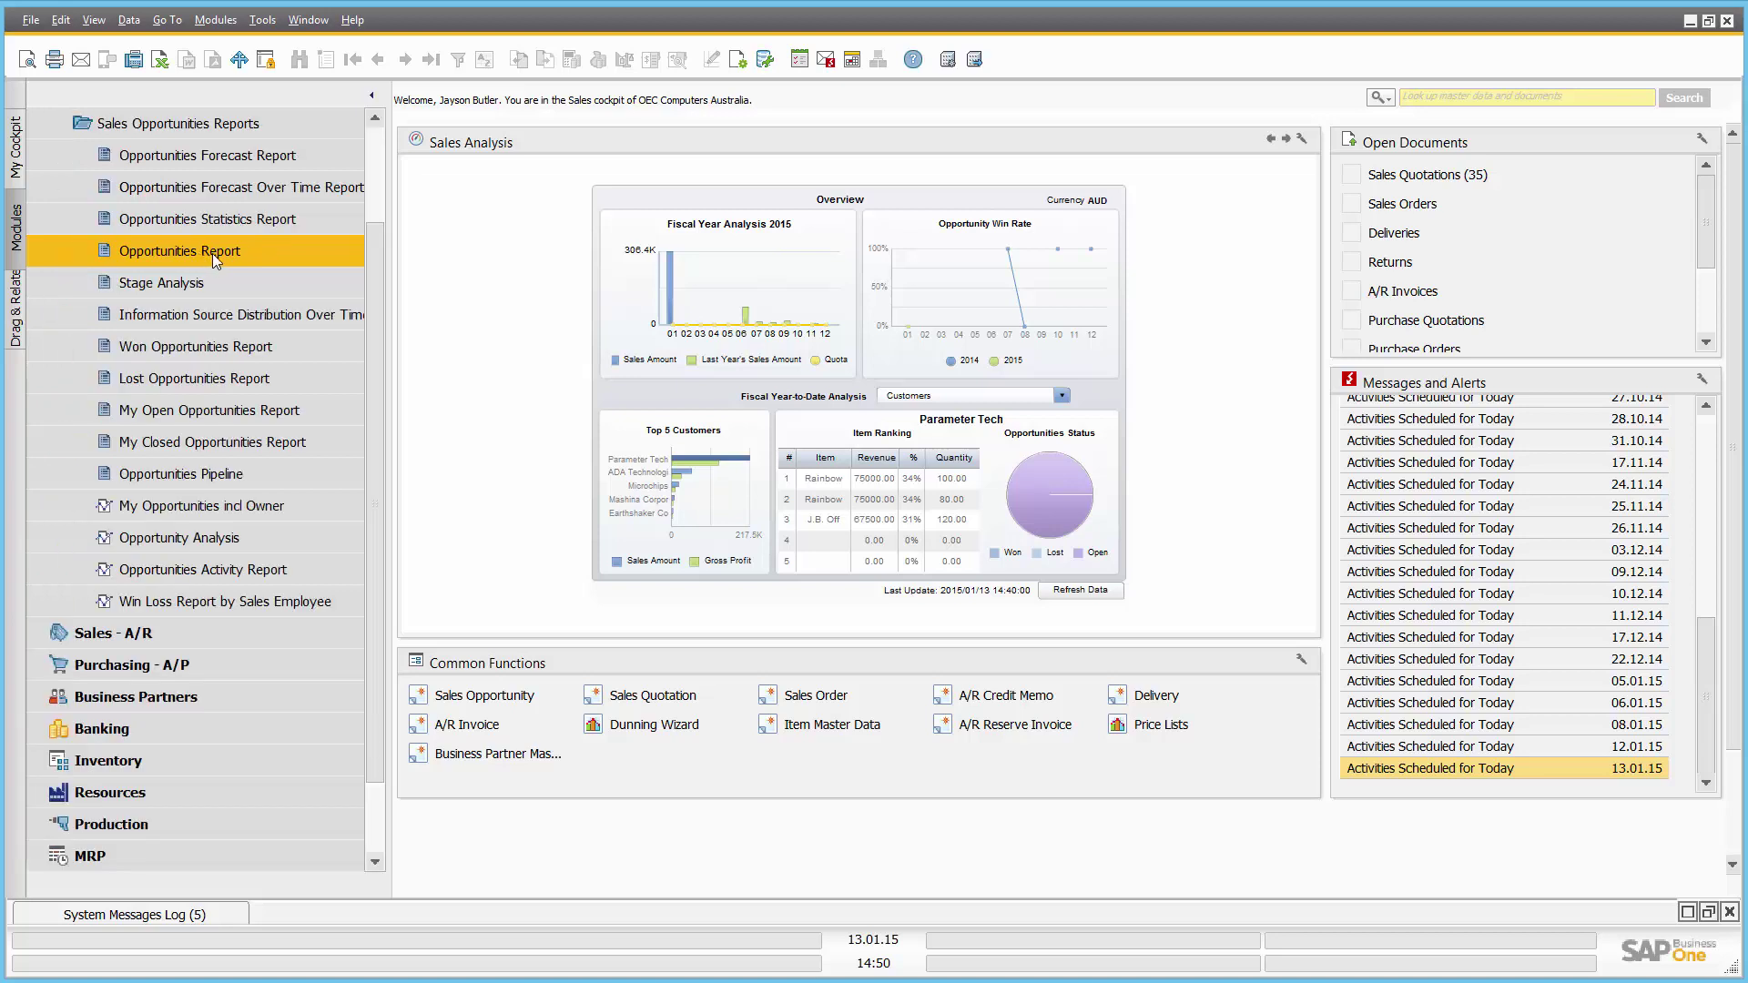
click(235, 154)
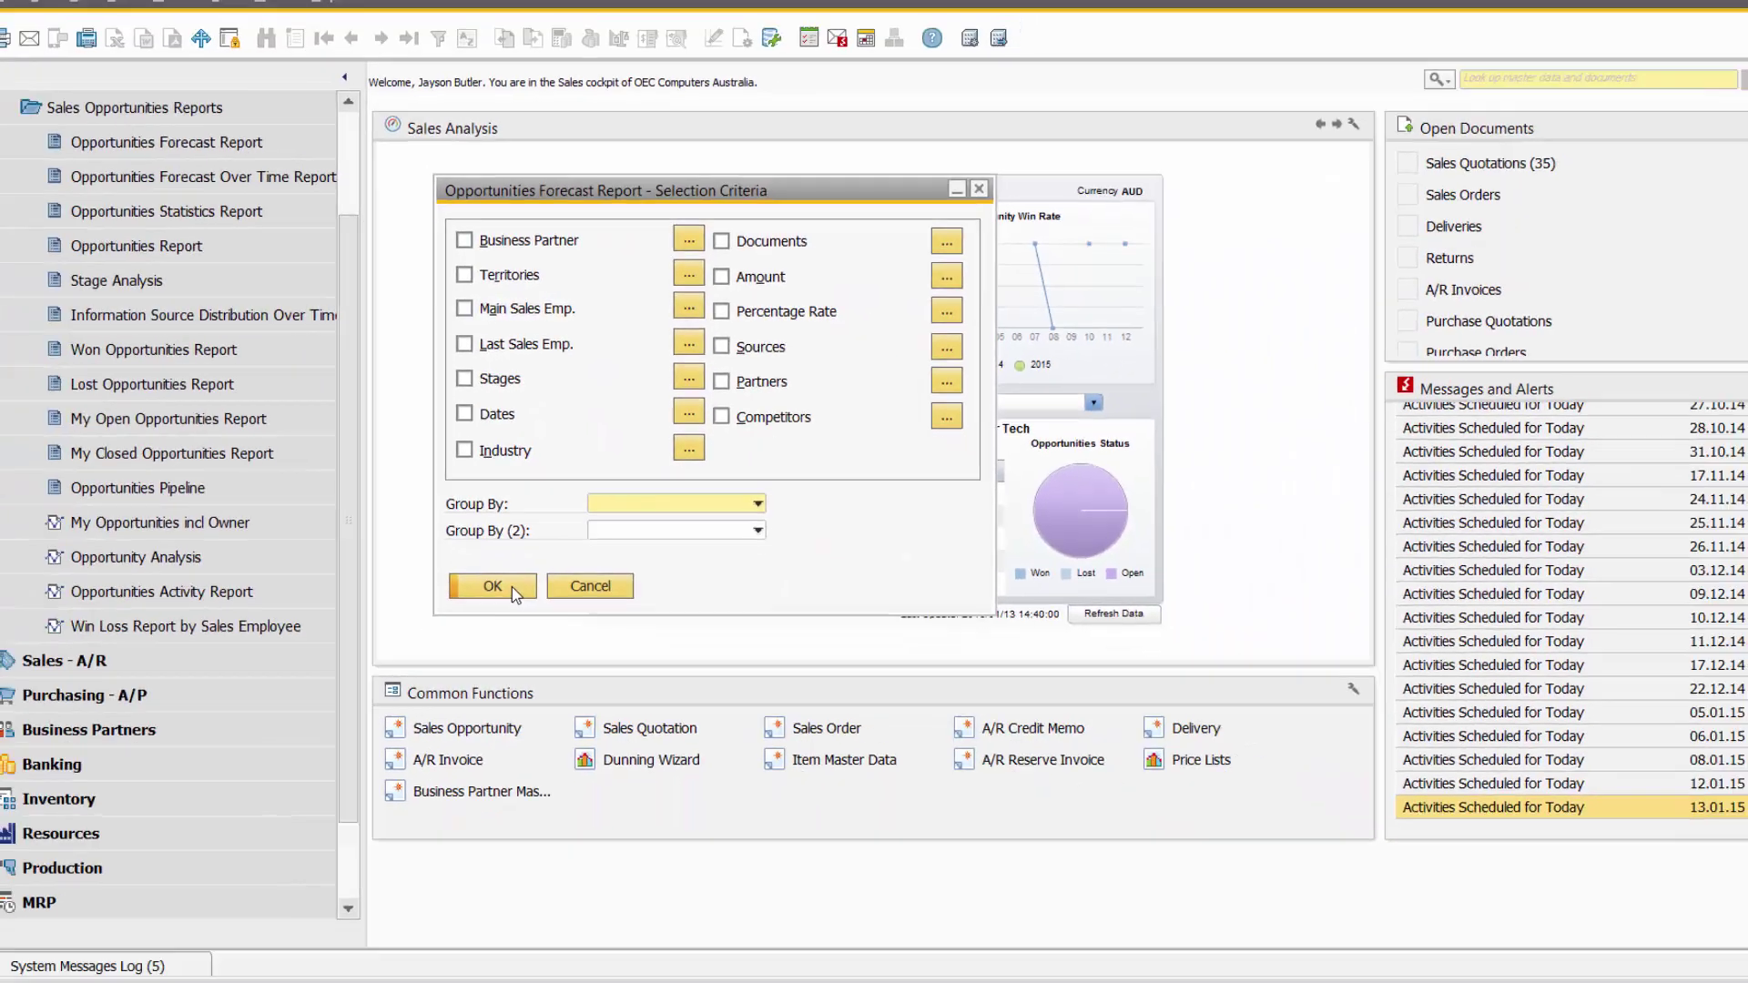
click(510, 586)
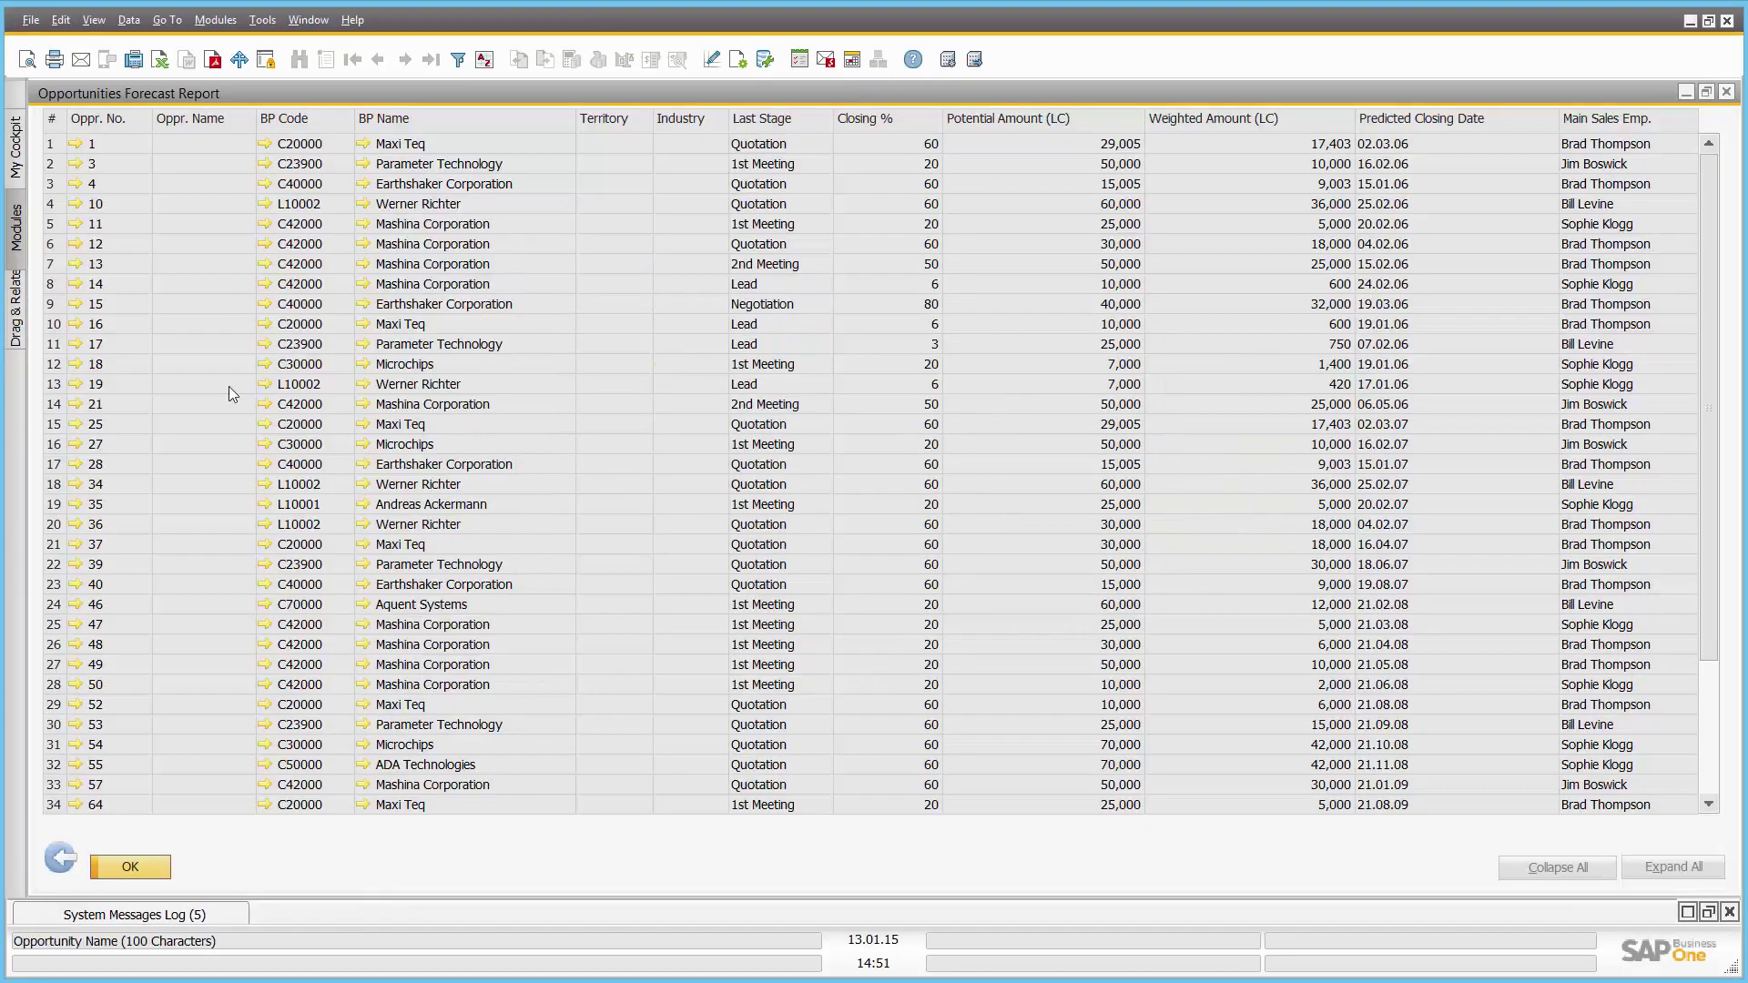
double_click(762, 121)
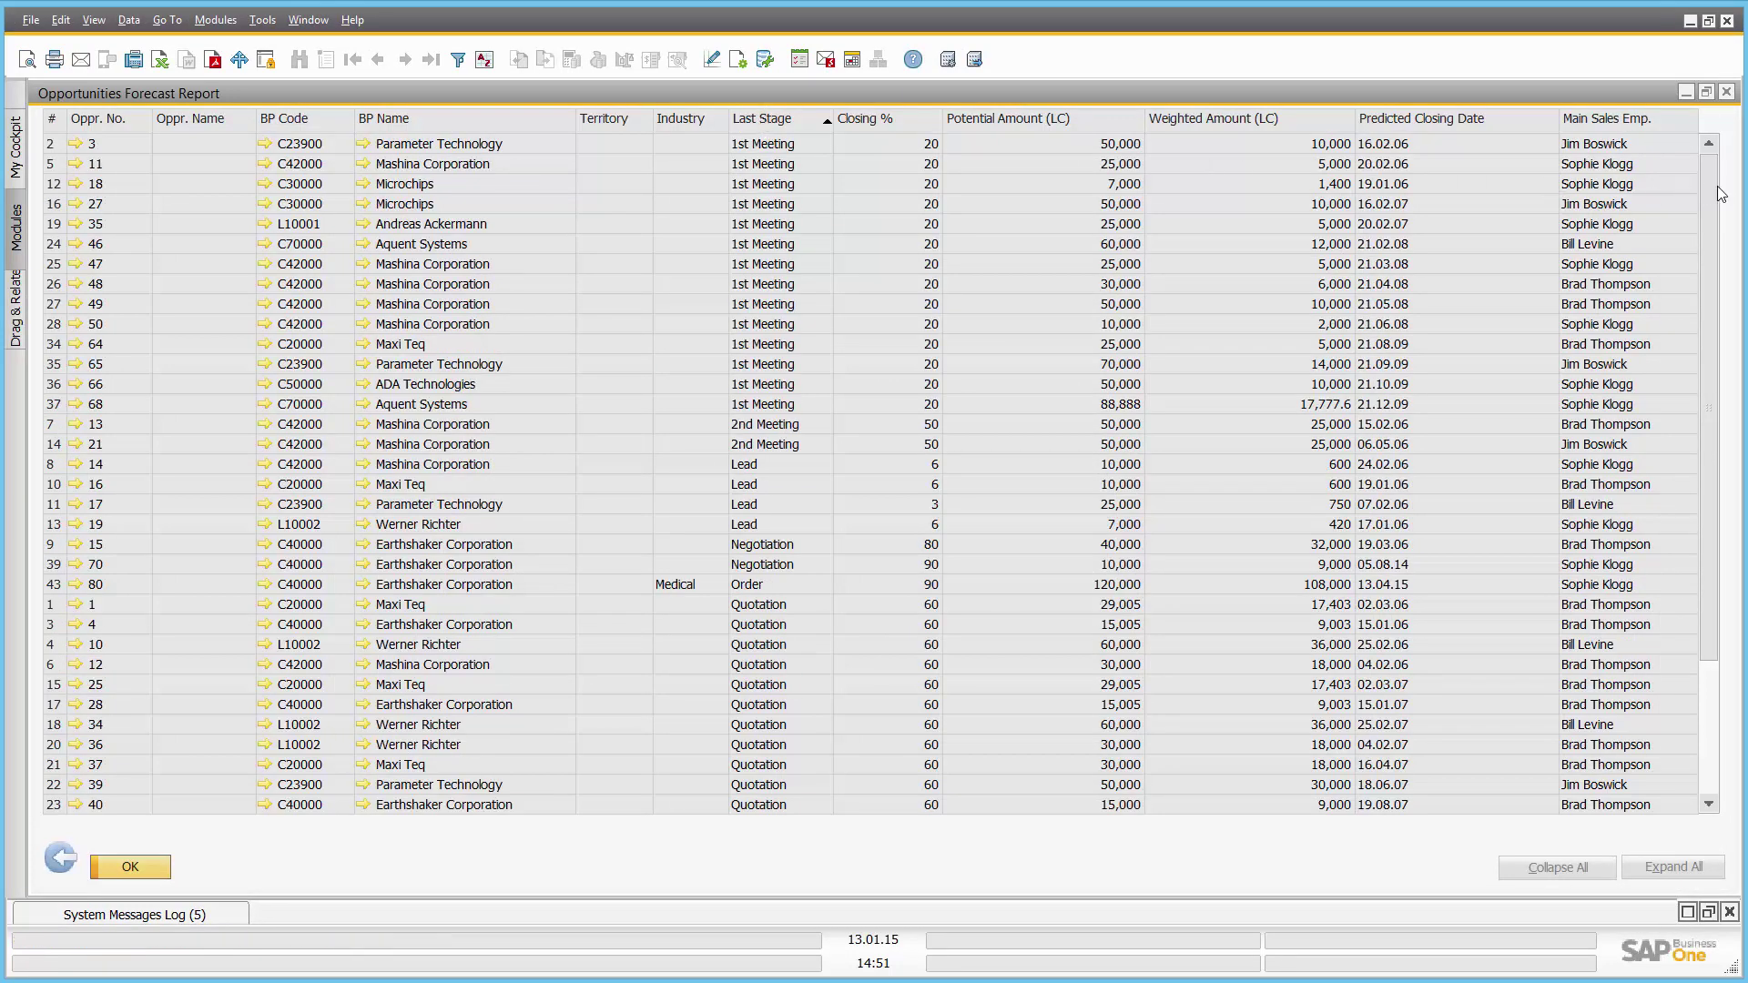
scroll(1705, 241, down, 1)
drag(1705, 240, 1686, 373)
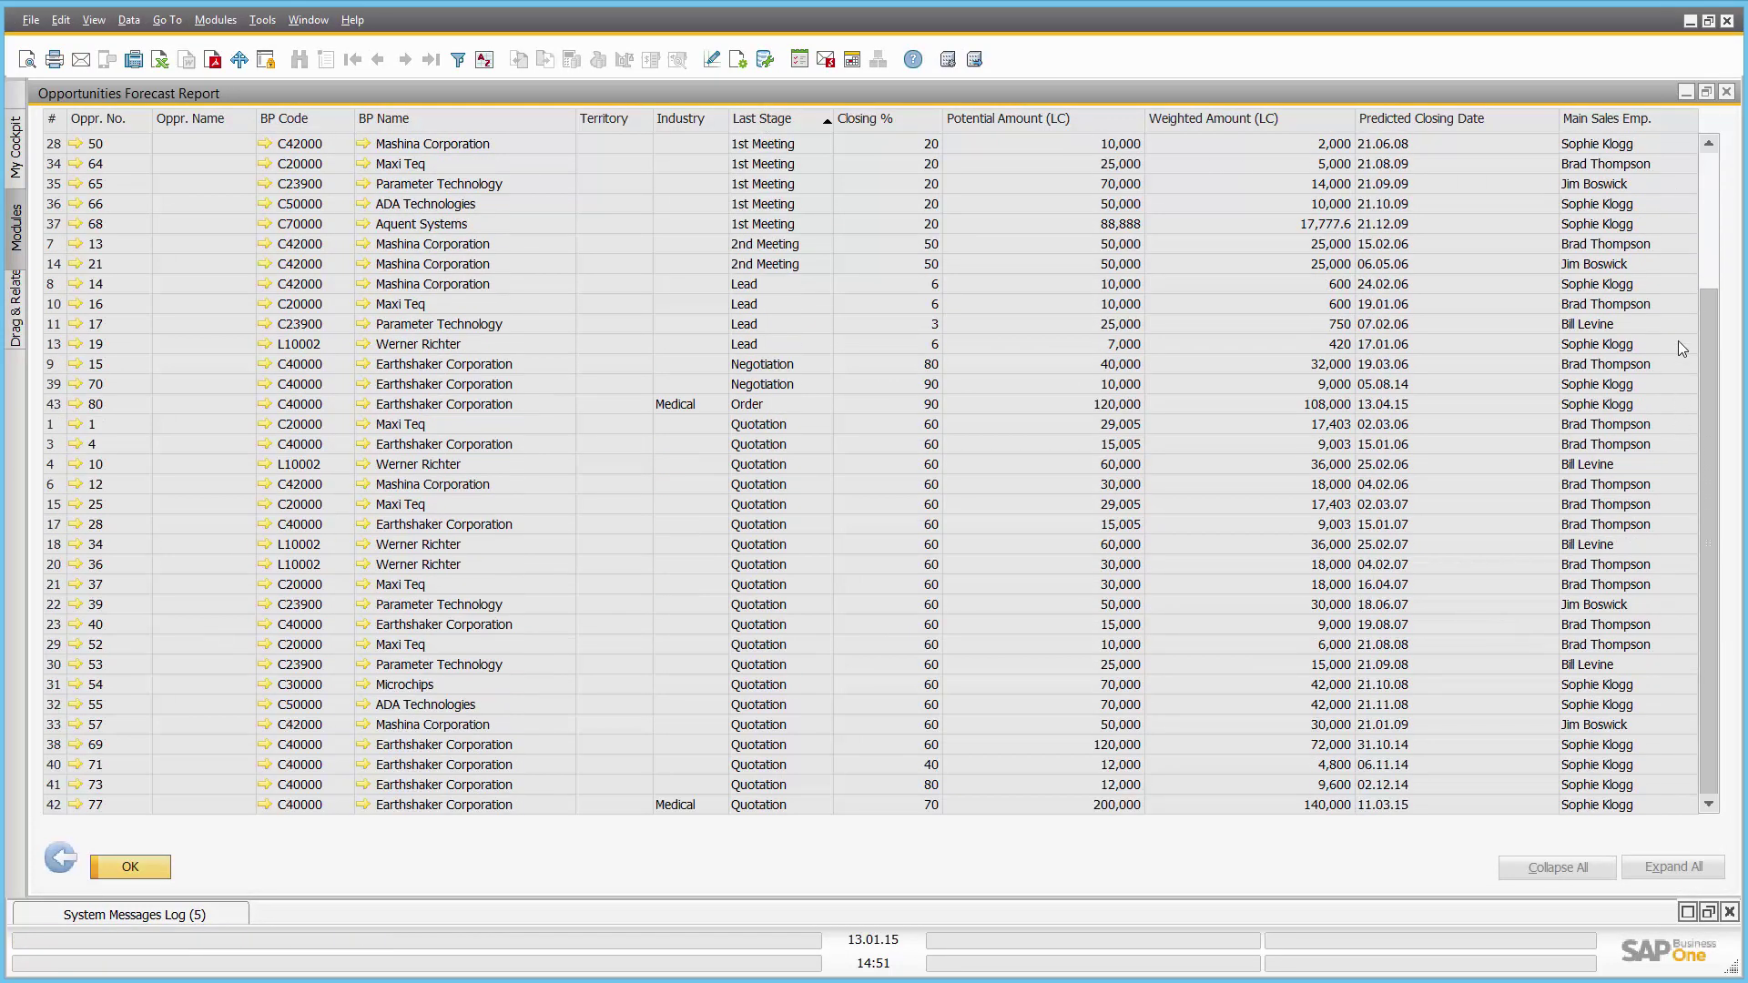
drag(1679, 303, 1662, 155)
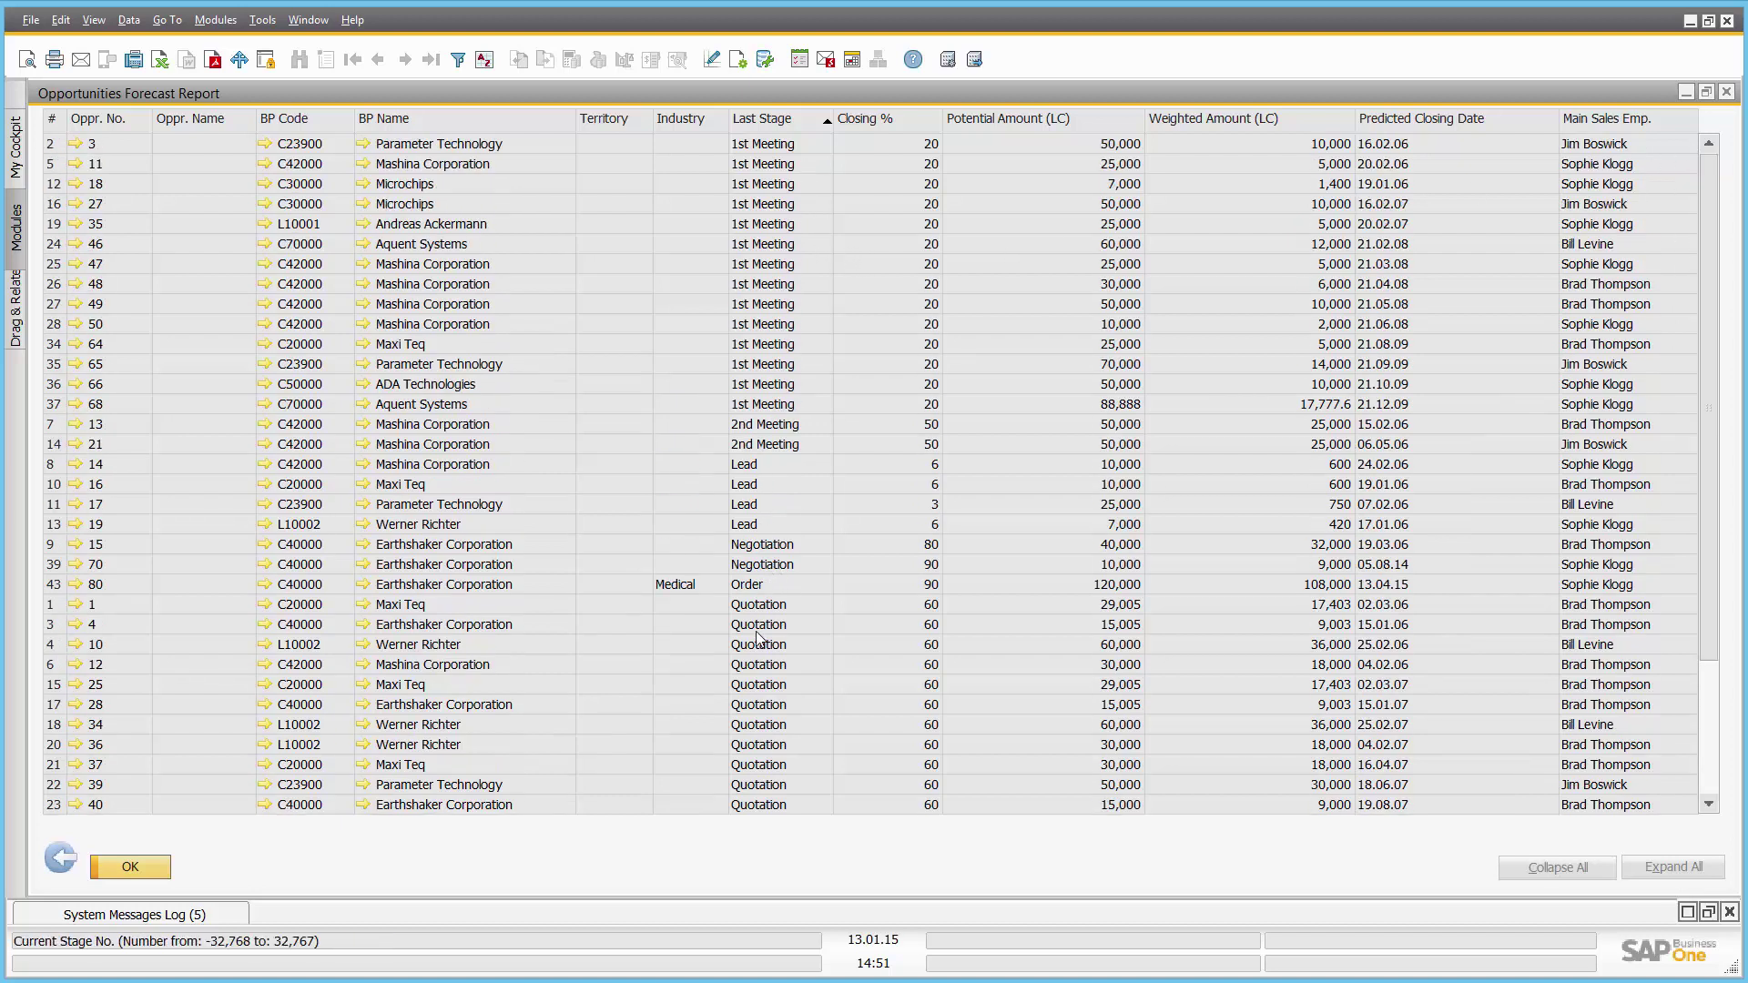
double_click(774, 123)
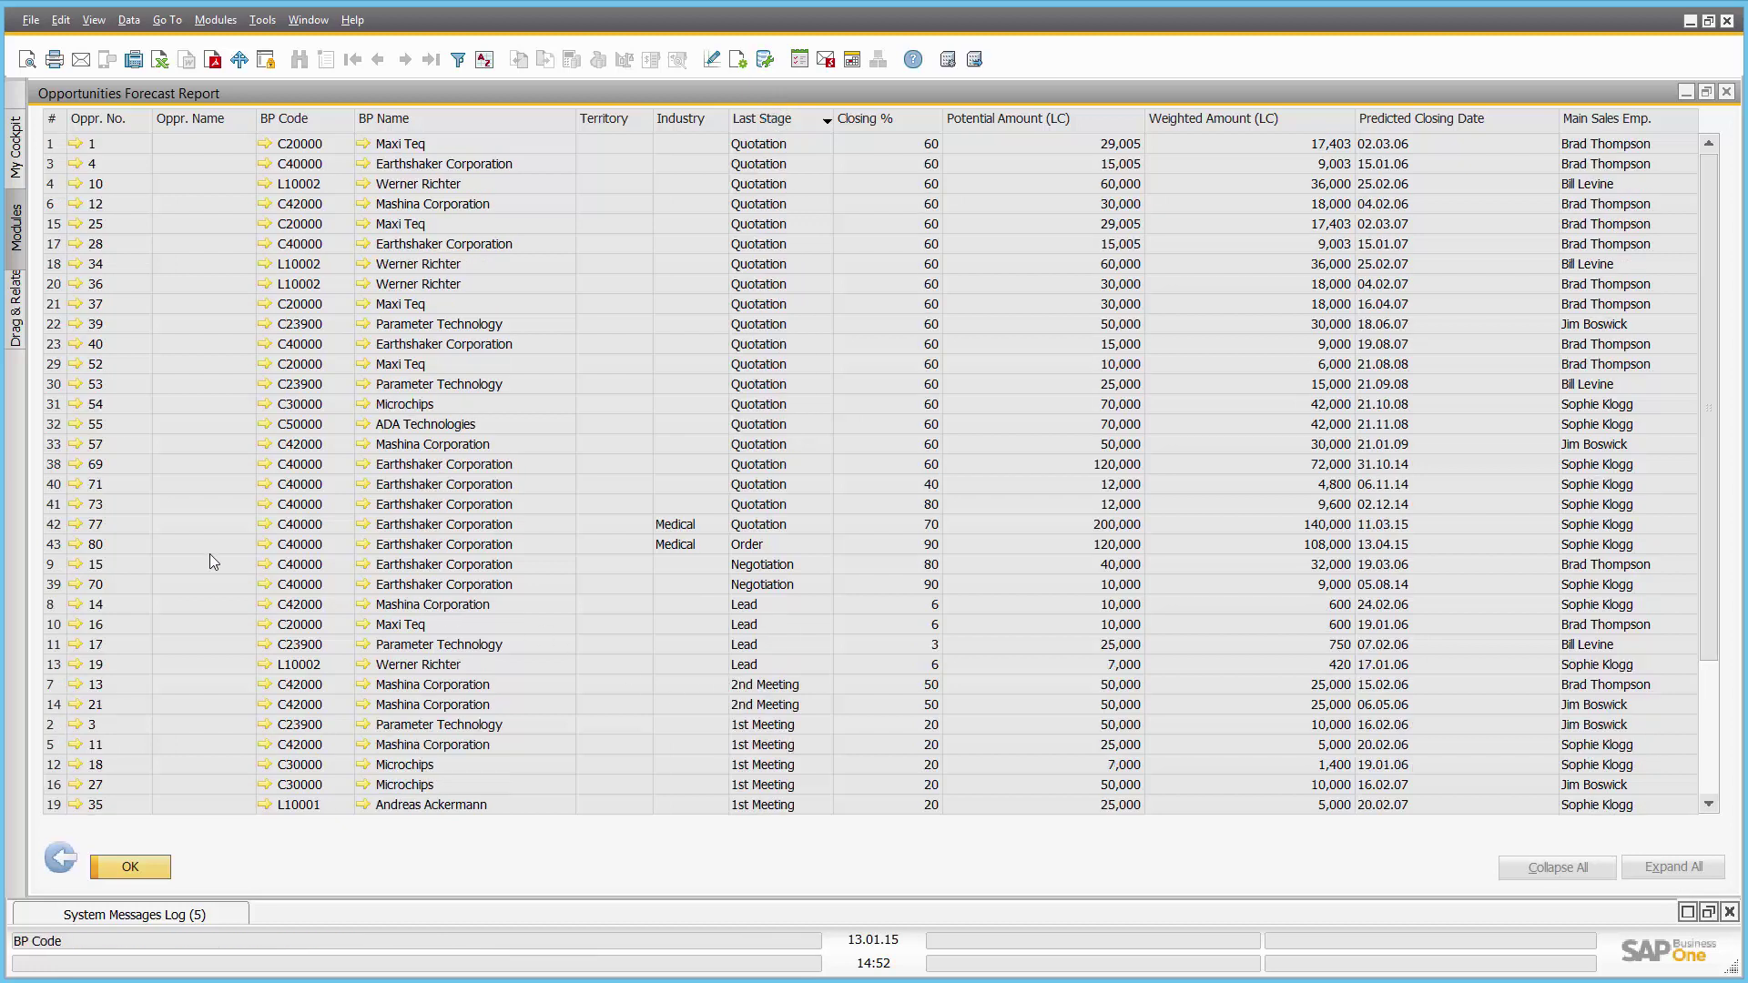
click(78, 545)
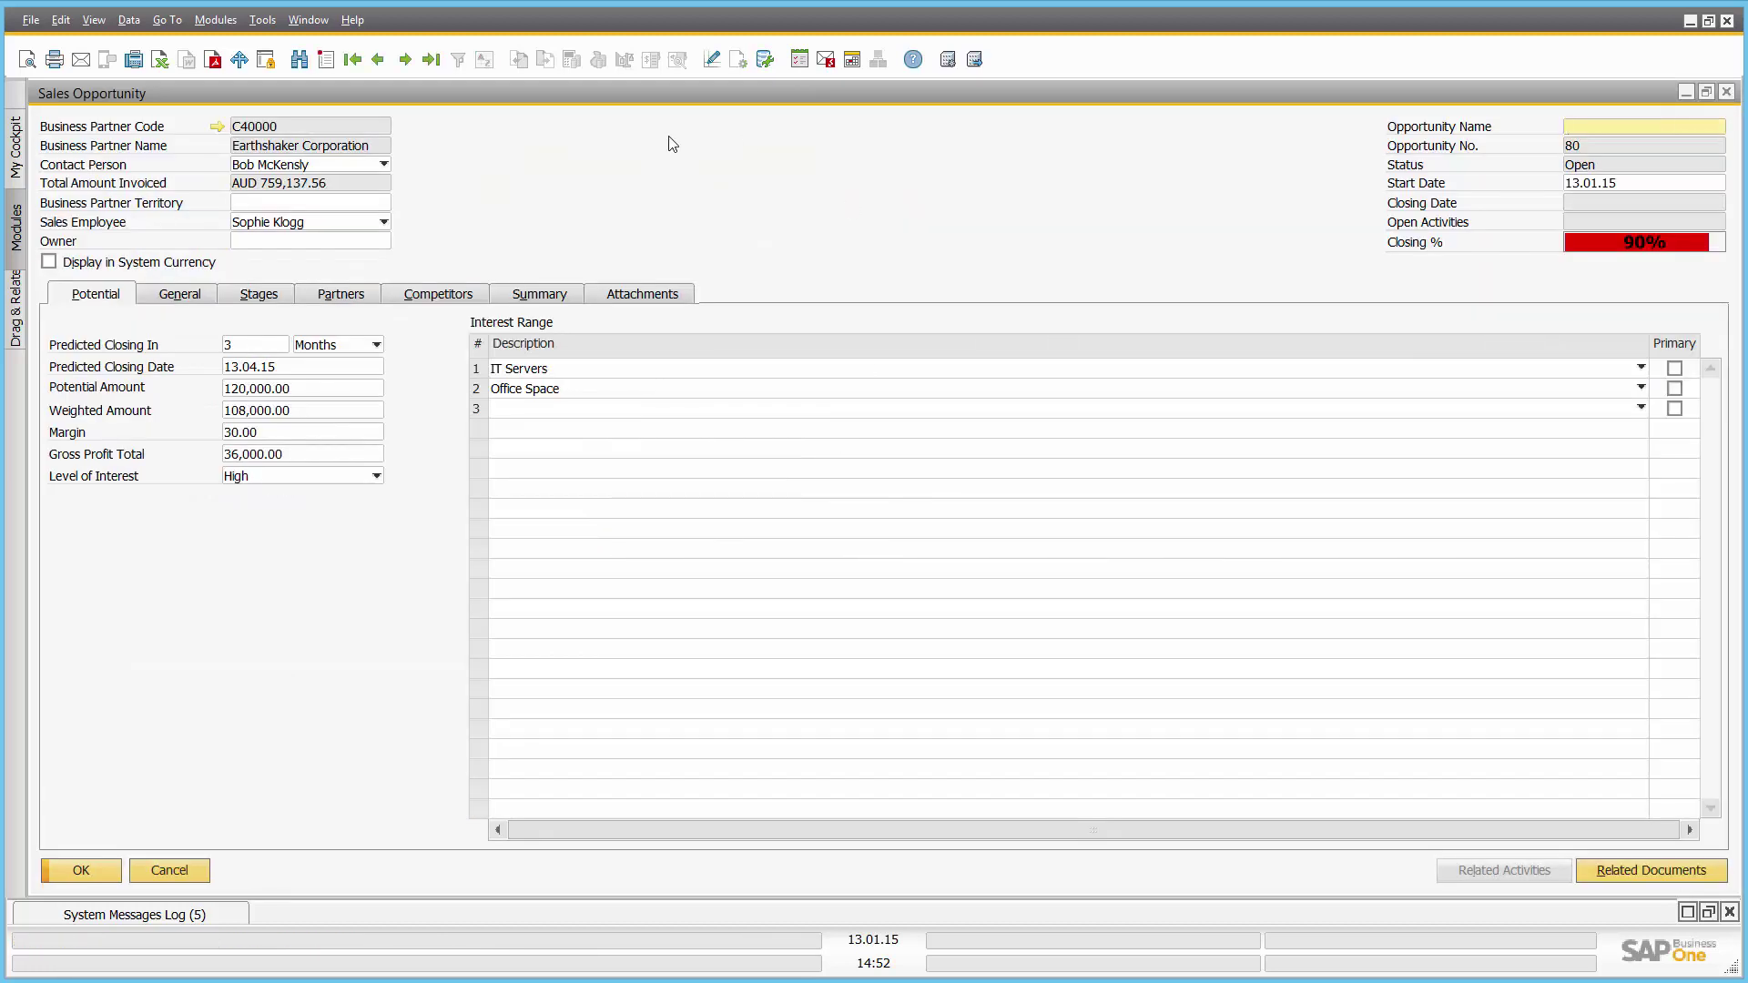
click(178, 874)
- Cancel the forecast criteria, drill into the pipeline's Order and 1st Meeting stages, then close it
click(137, 870)
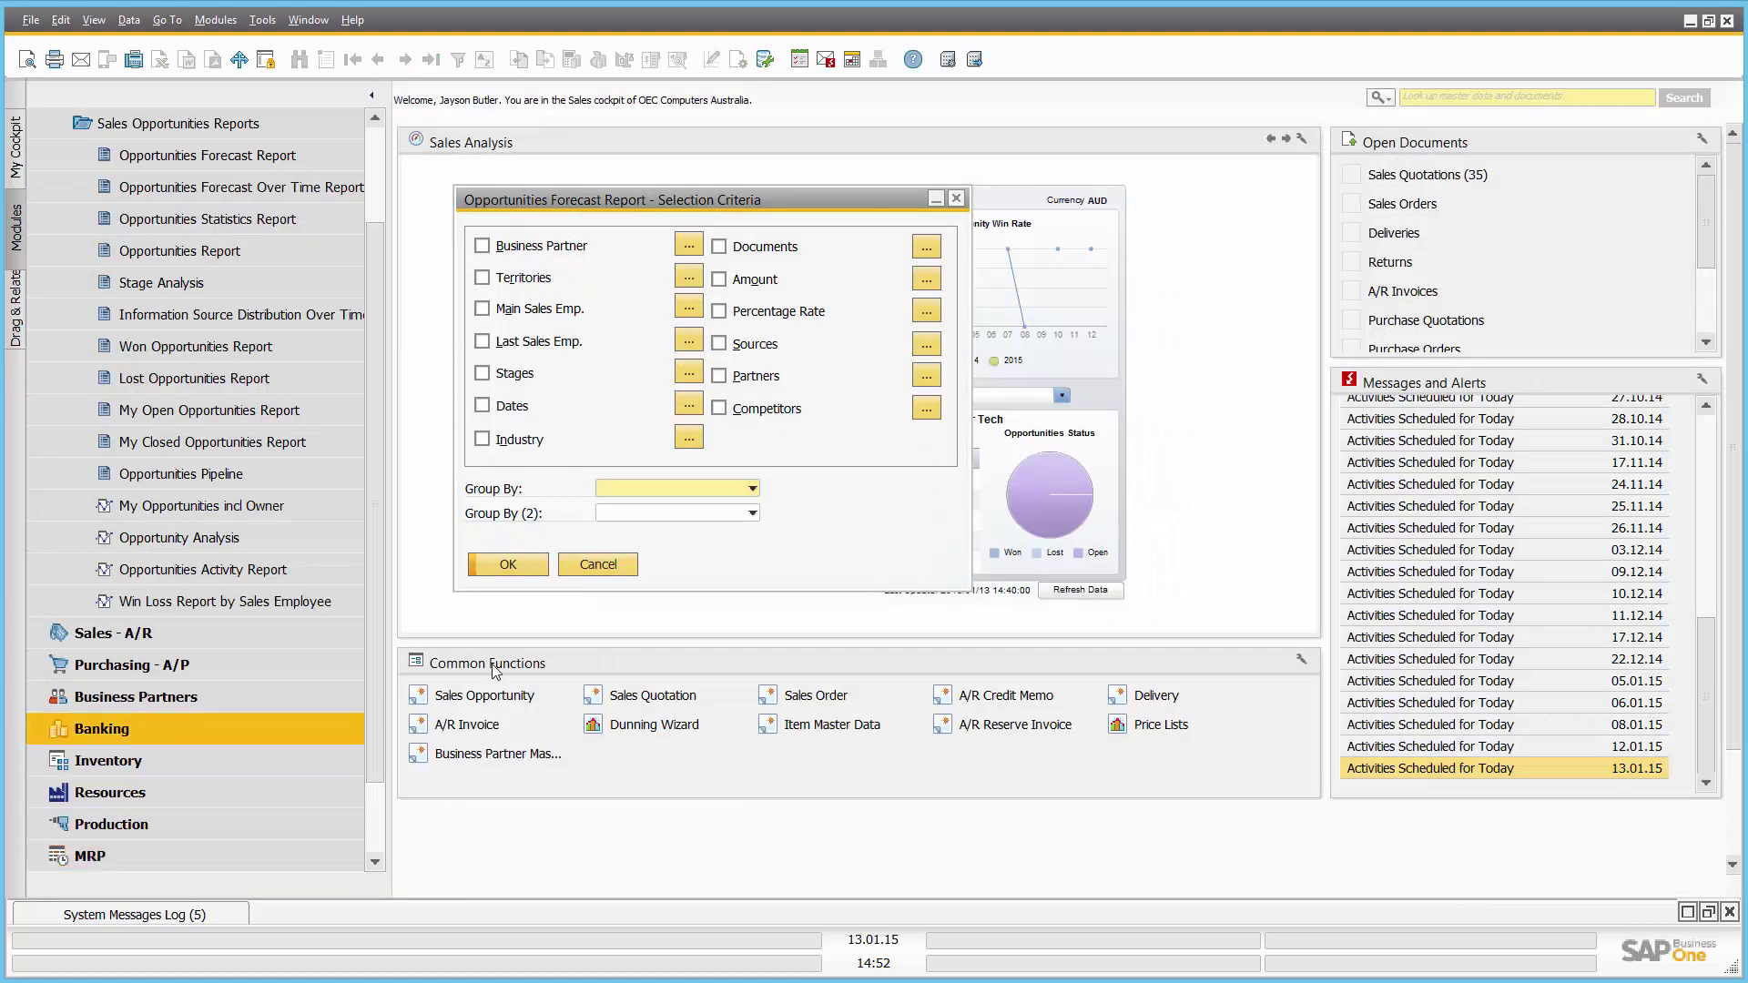
click(598, 564)
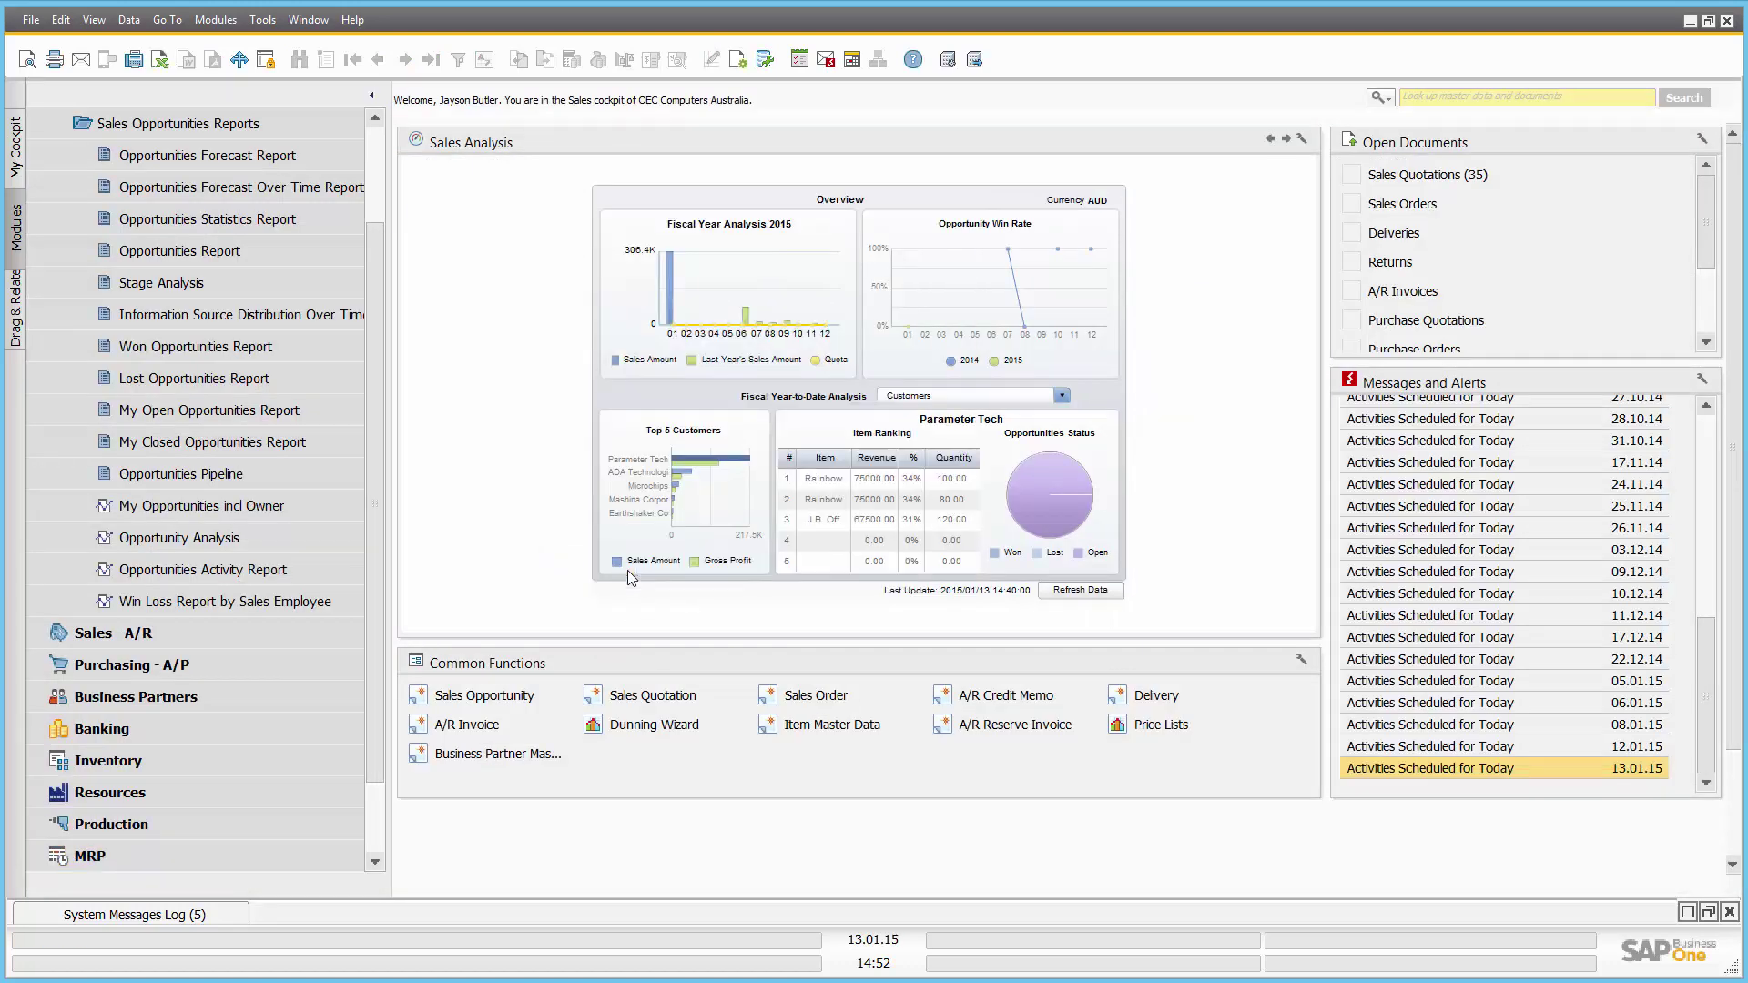
click(271, 479)
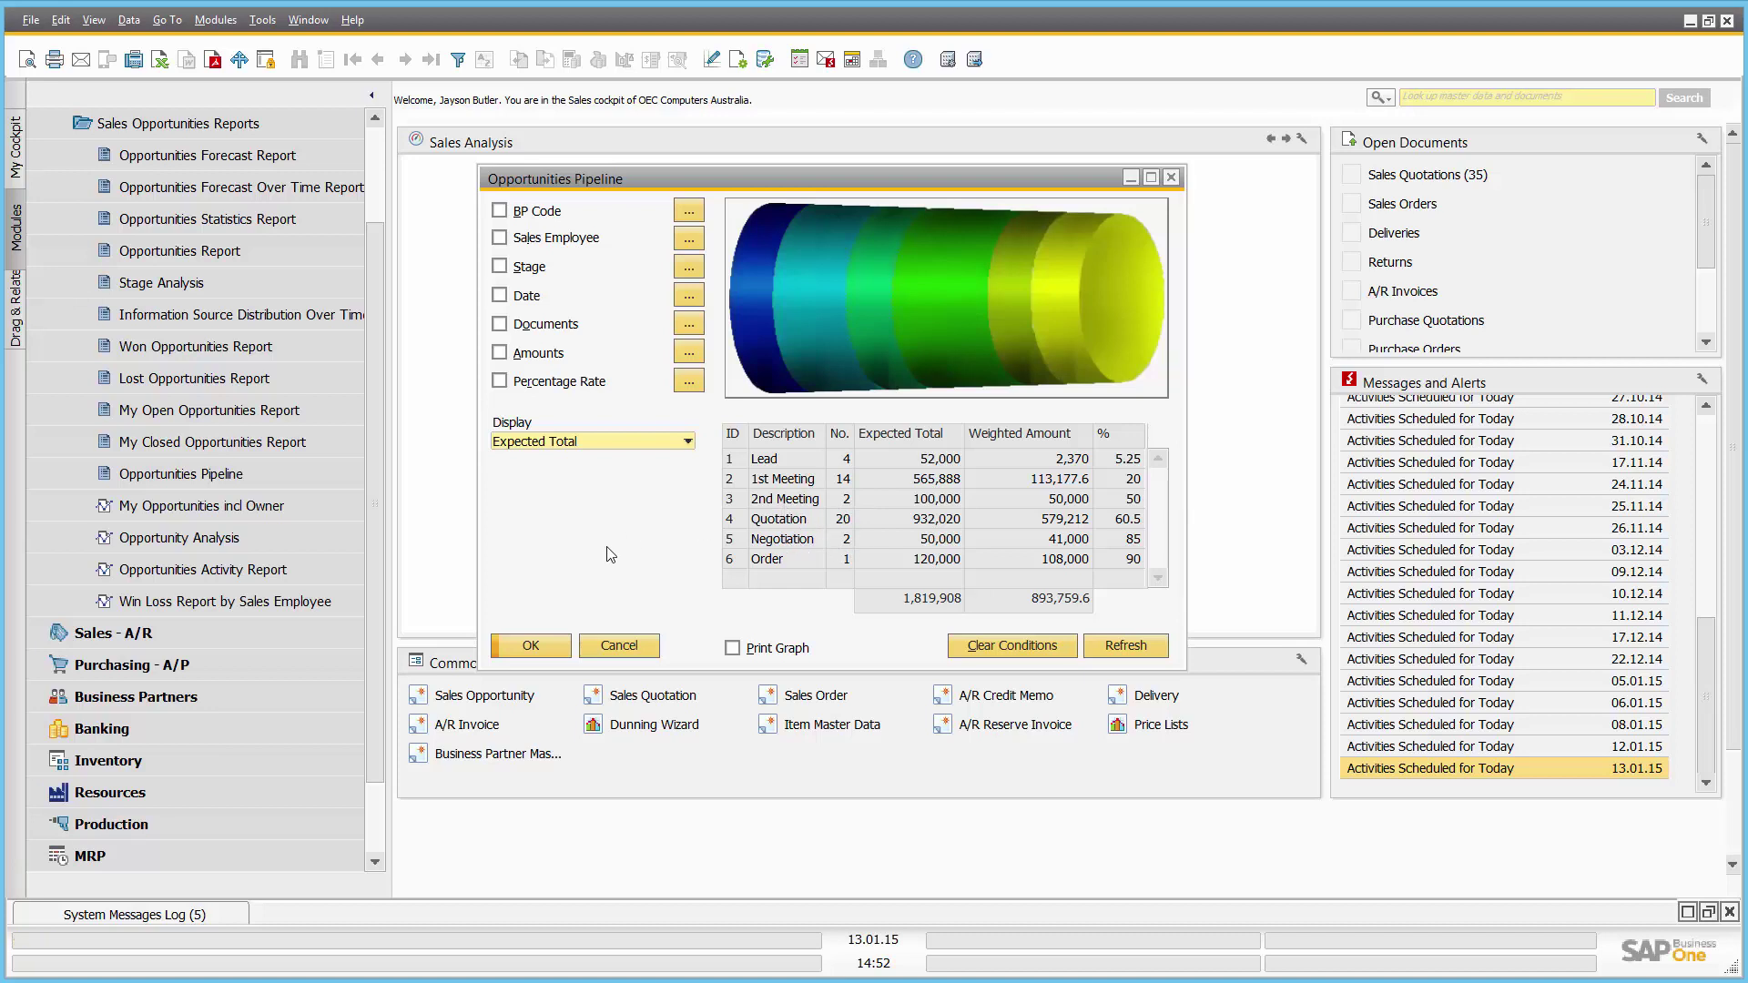
double_click(731, 565)
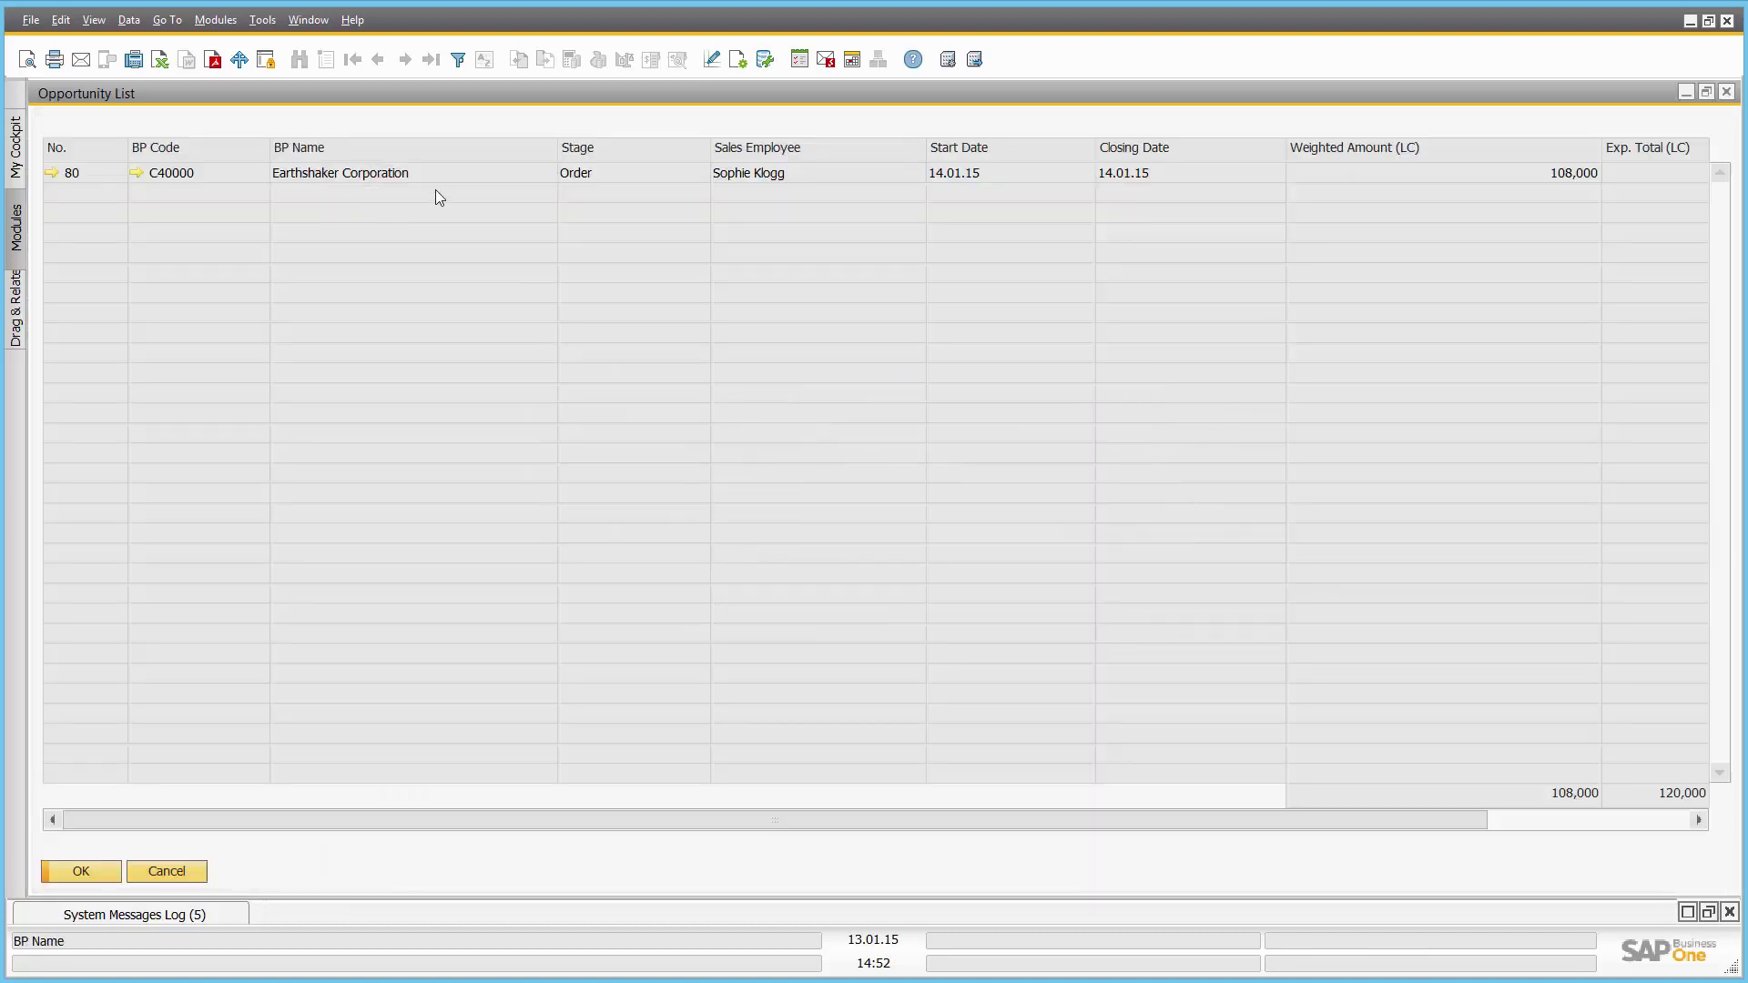
click(105, 867)
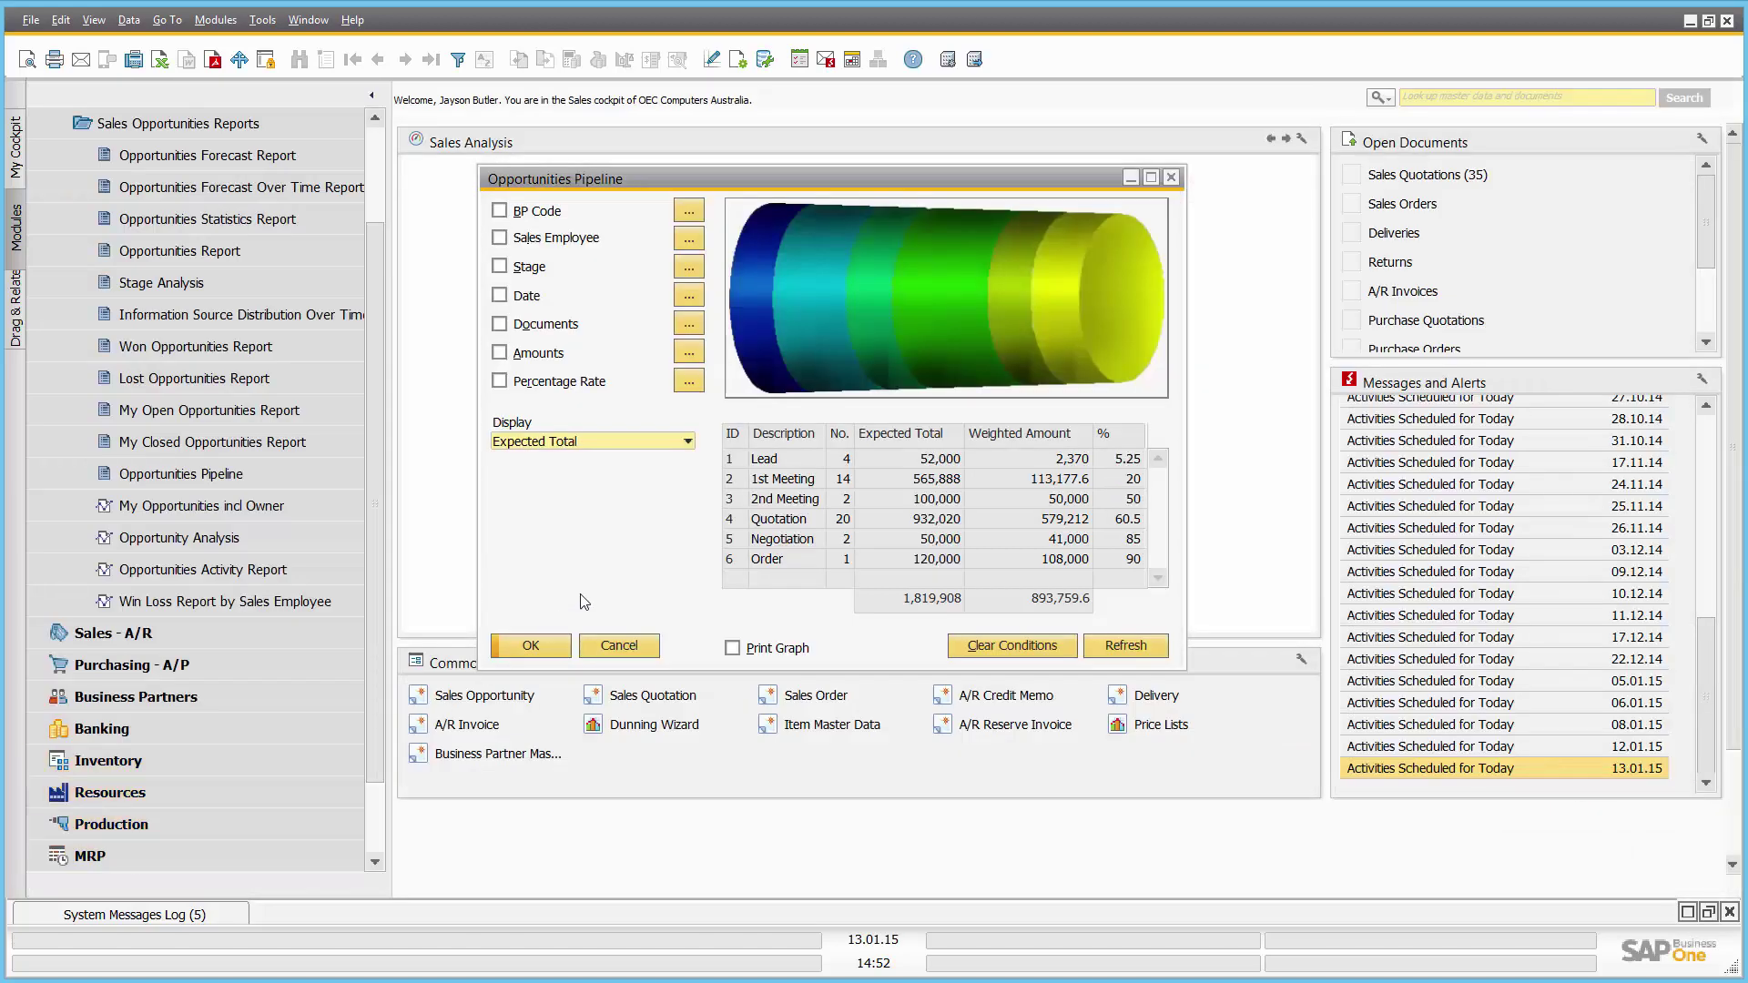
double_click(735, 480)
click(183, 873)
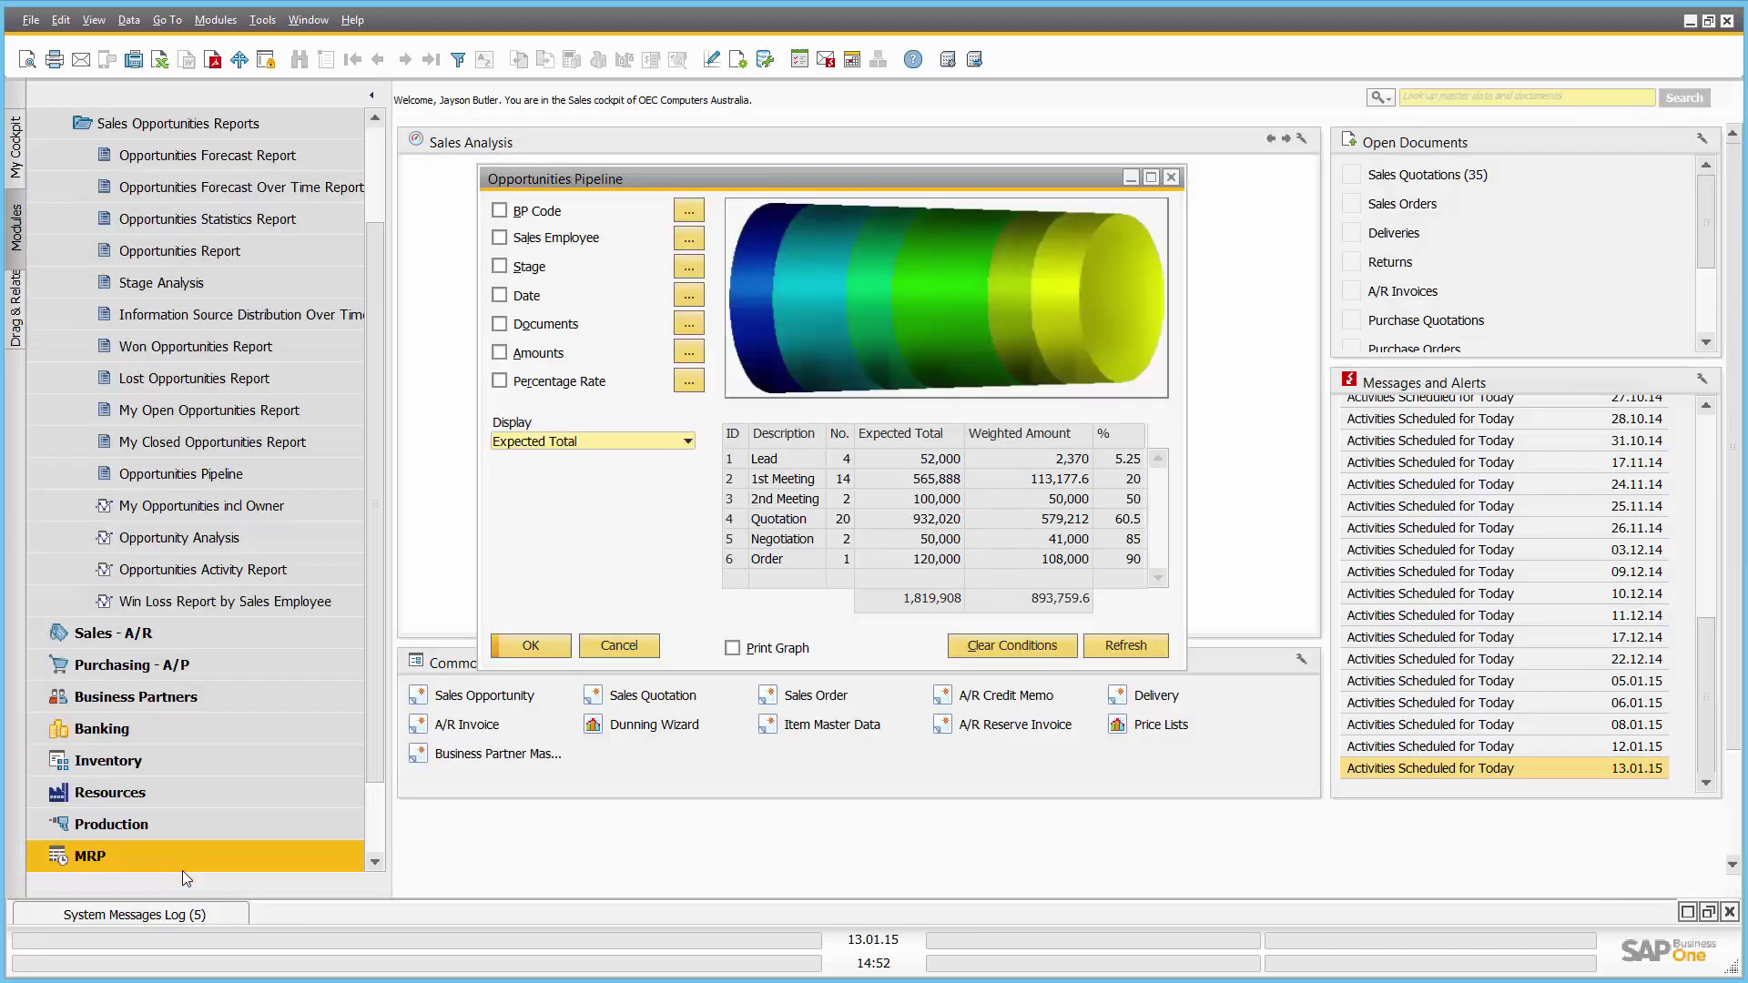
click(619, 646)
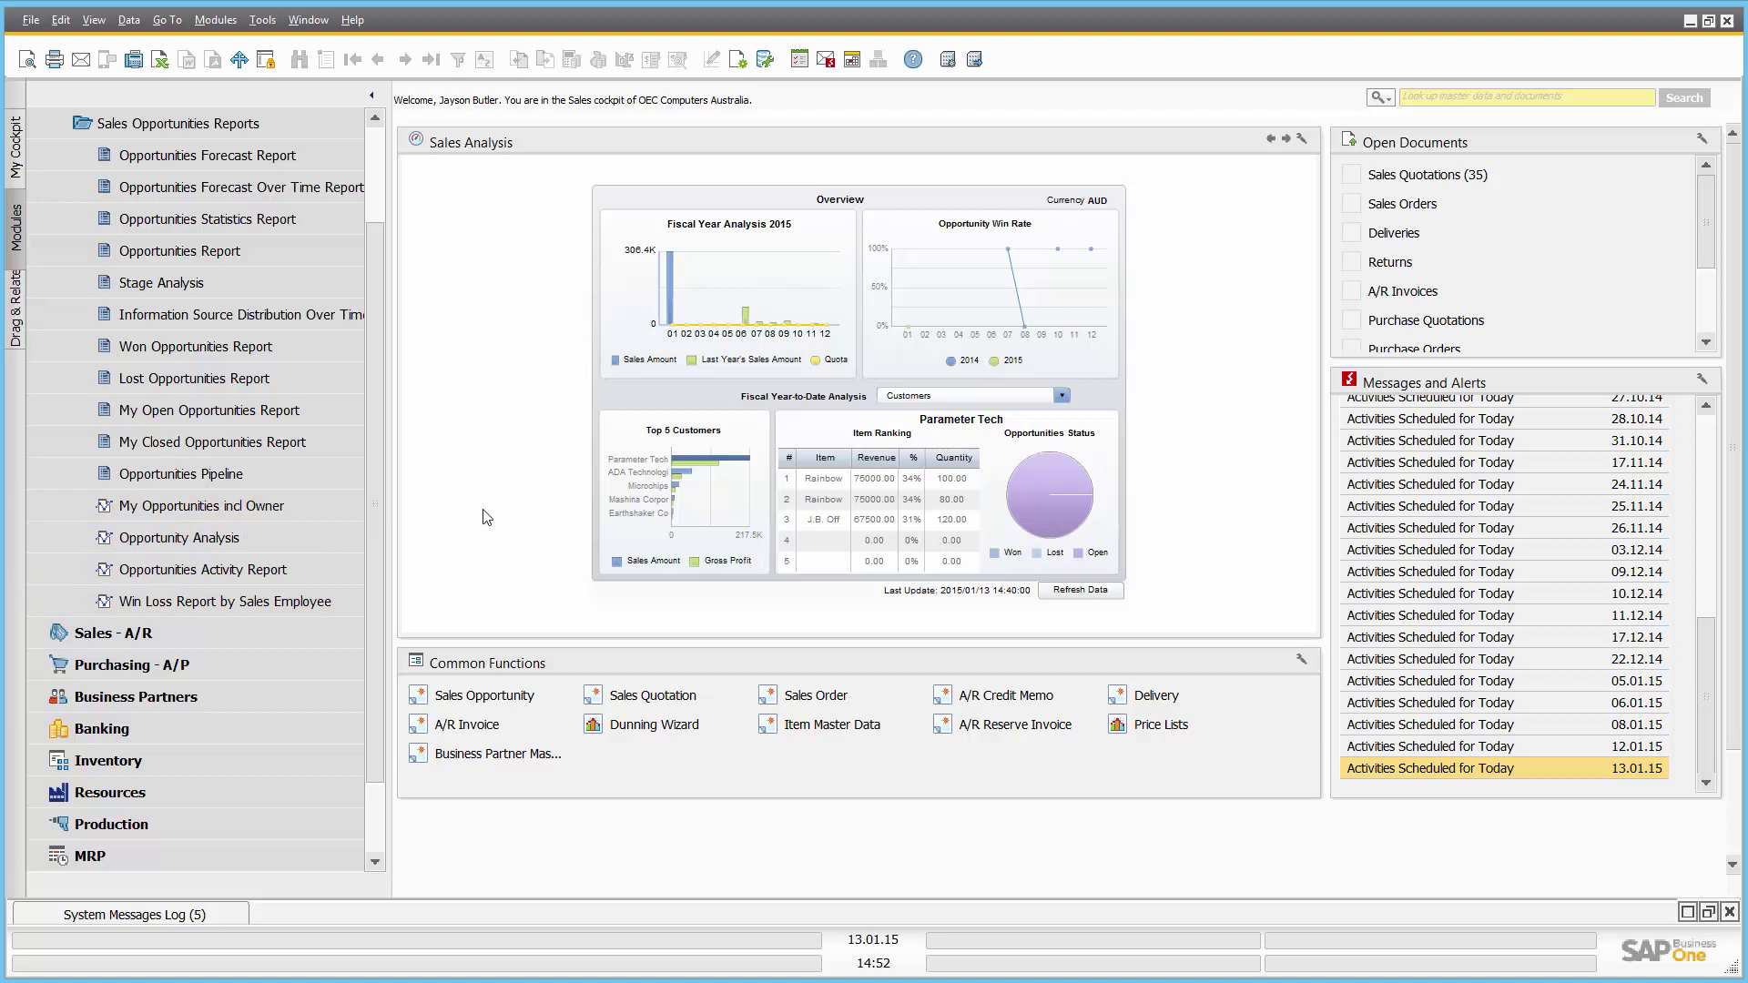
click(336, 537)
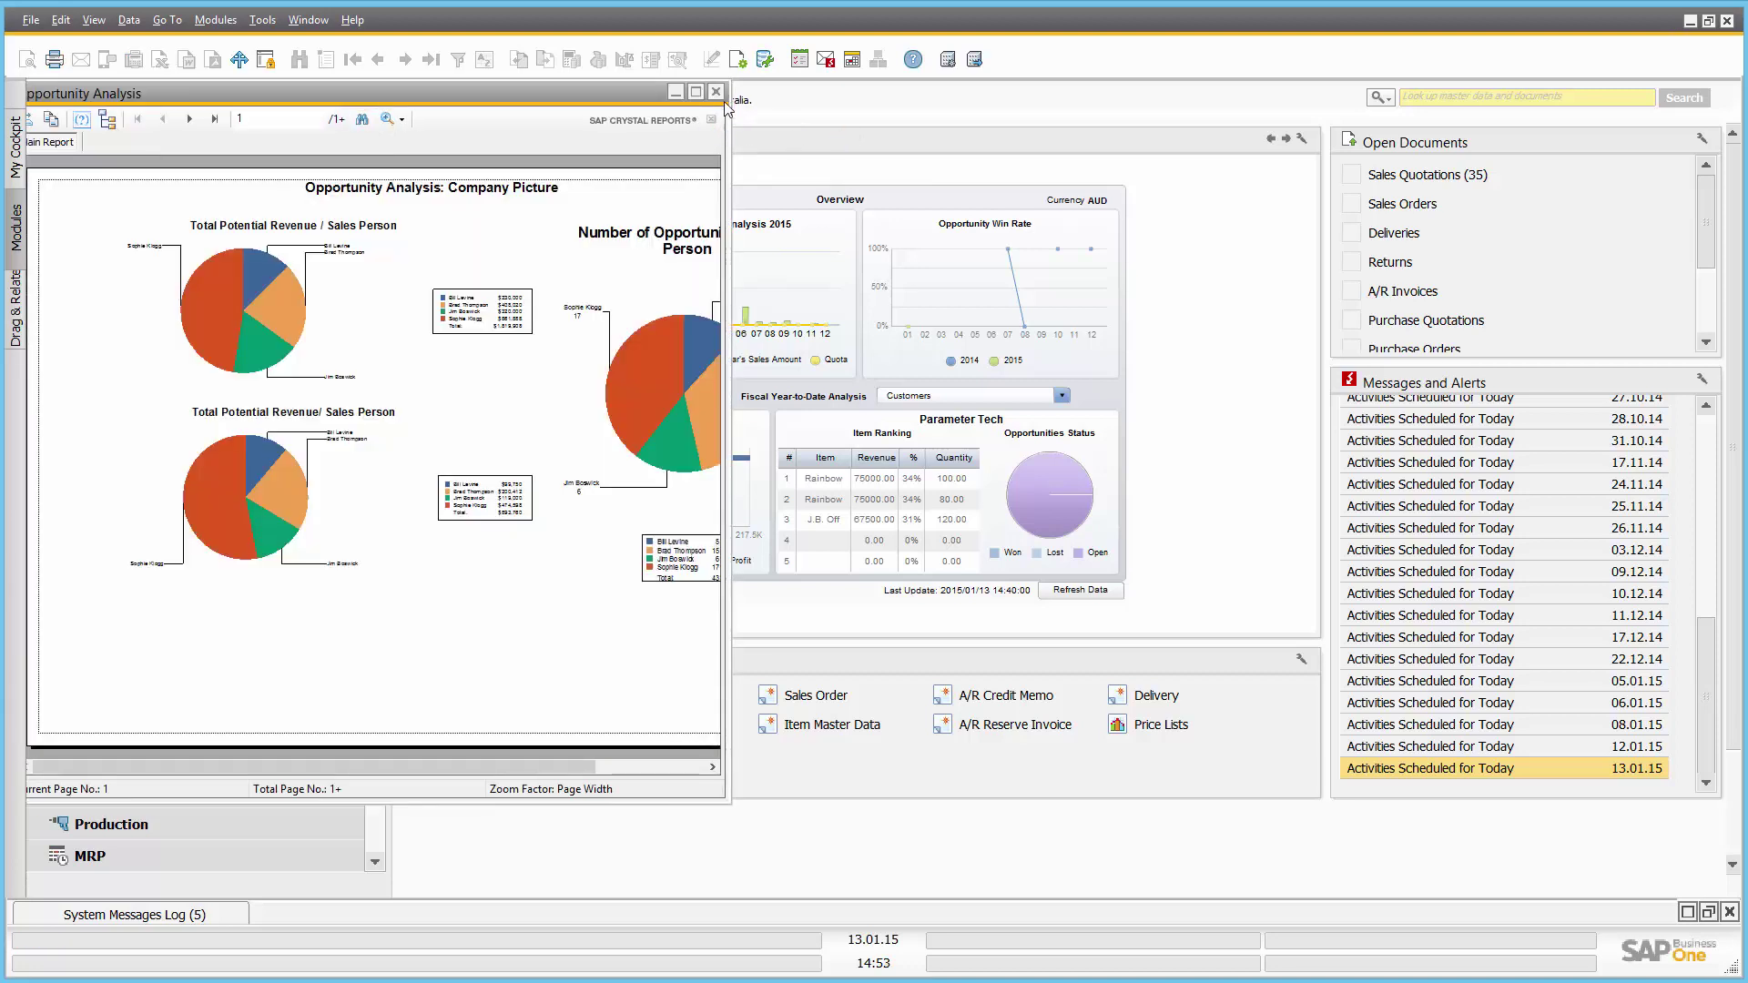
click(695, 92)
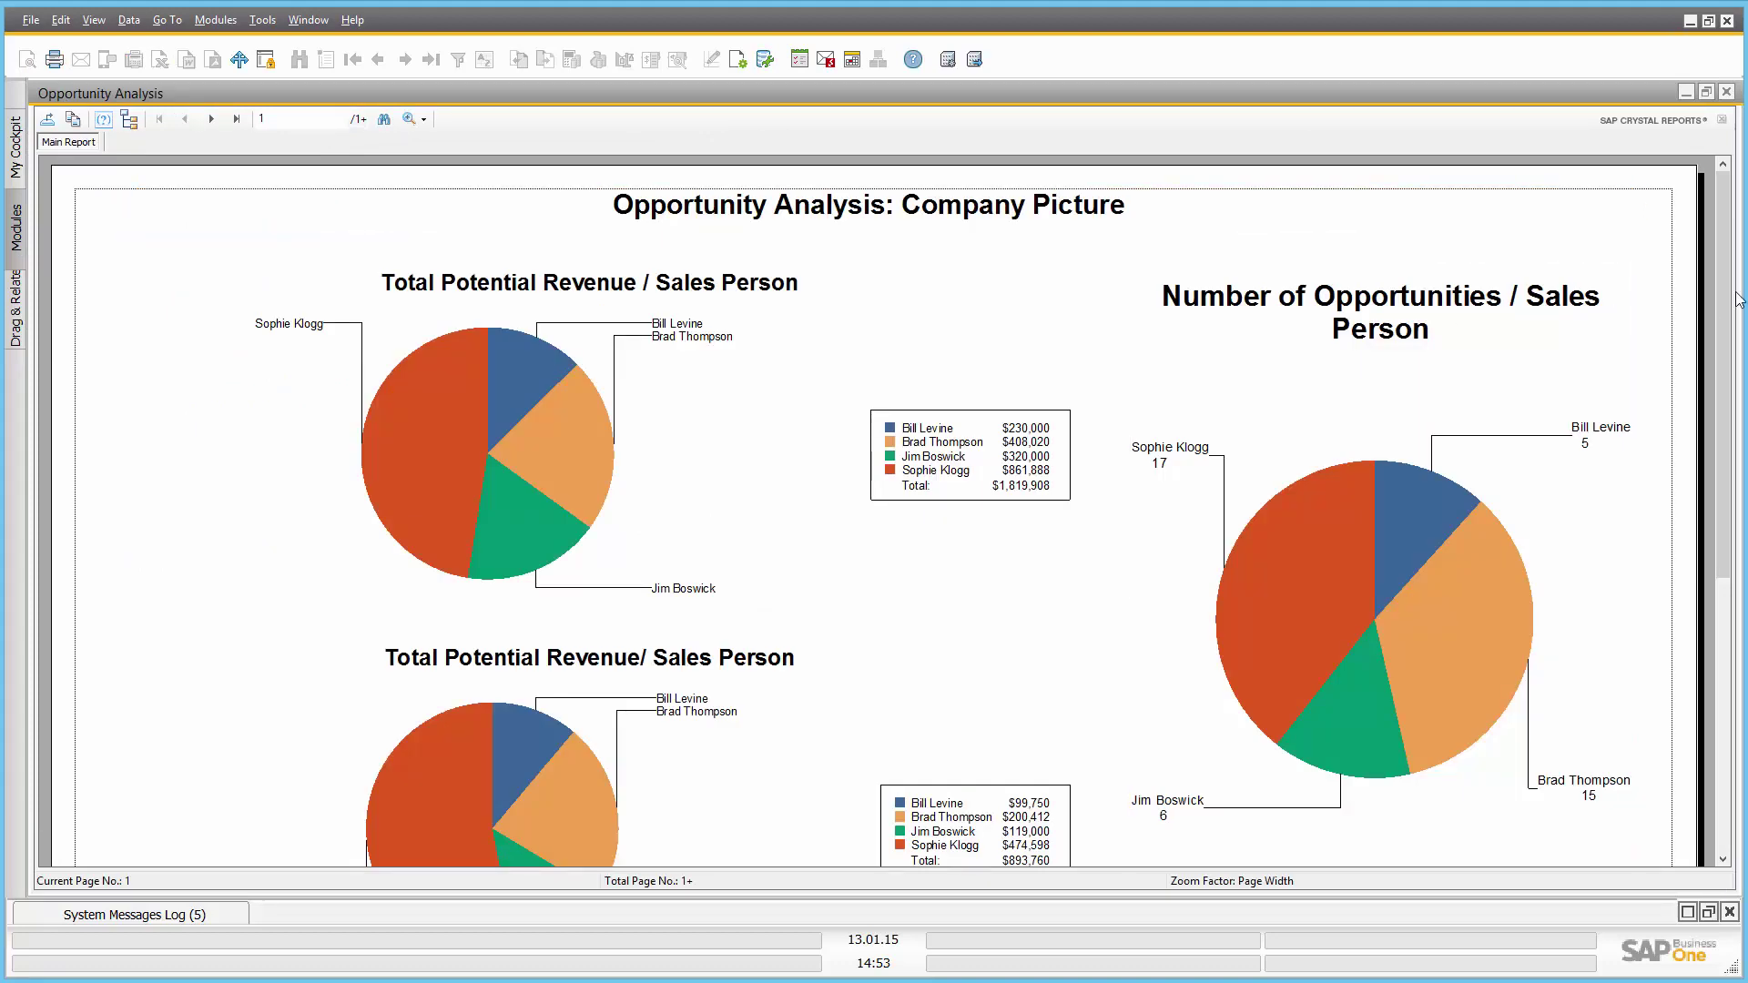
drag(1723, 294, 1727, 393)
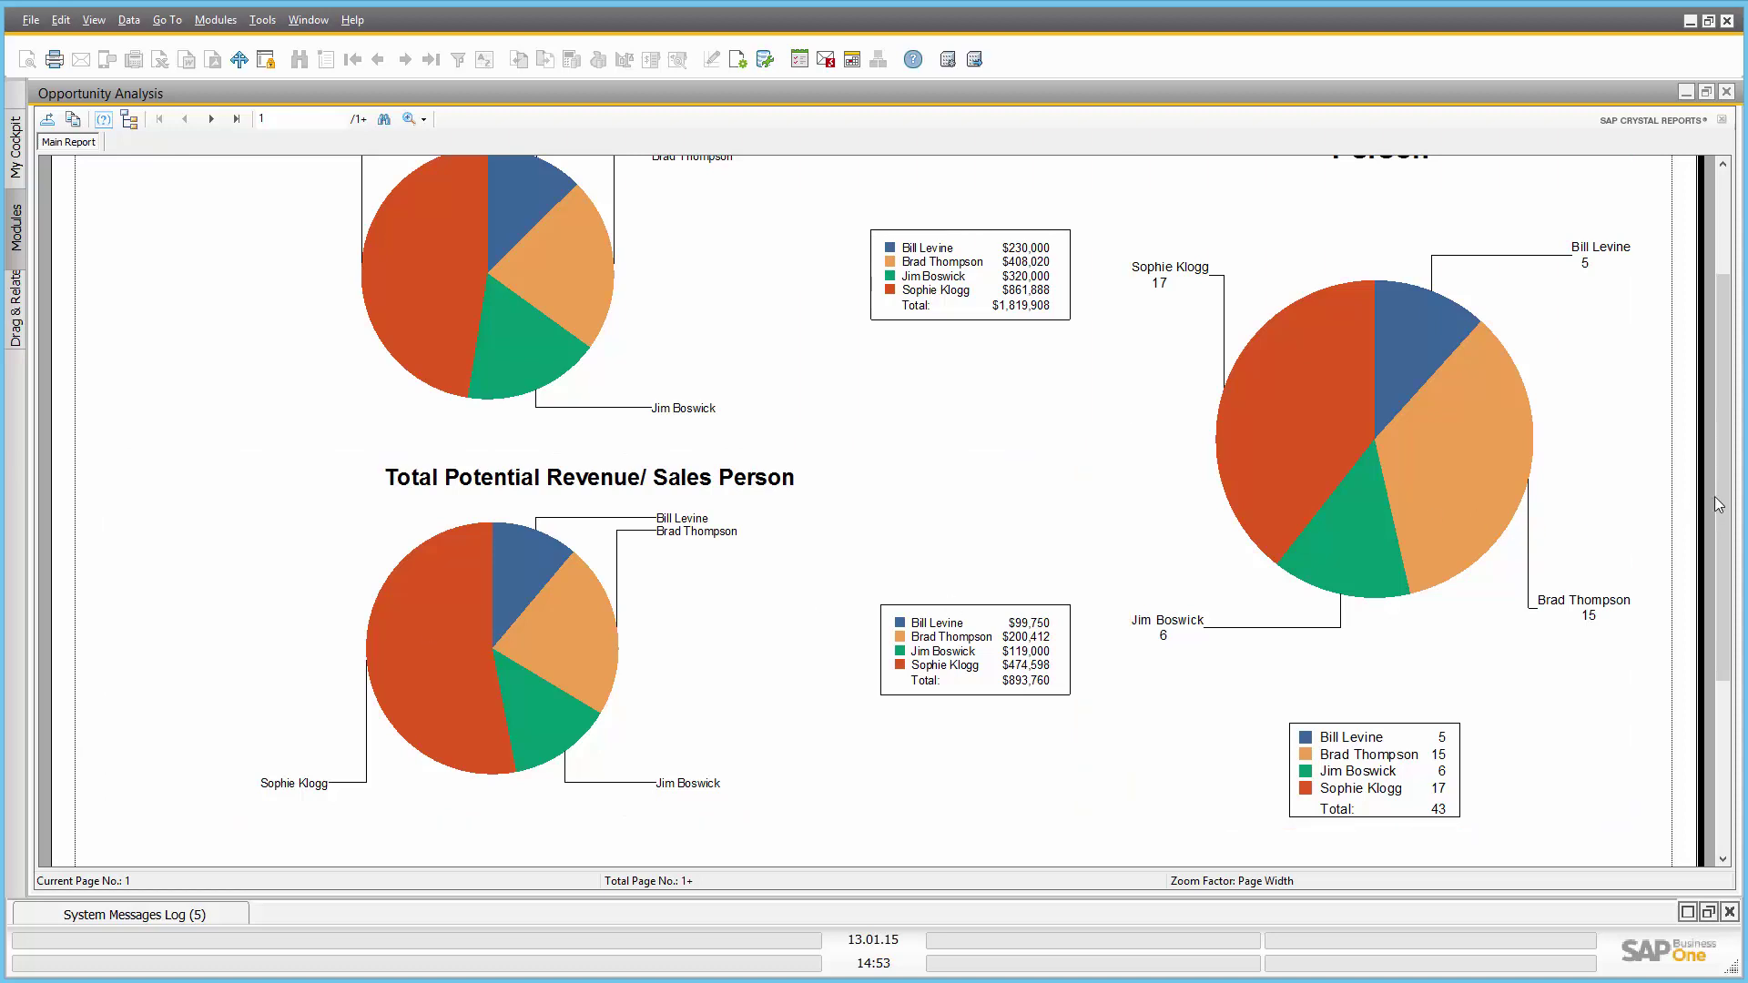
drag(1715, 495, 1717, 379)
click(210, 119)
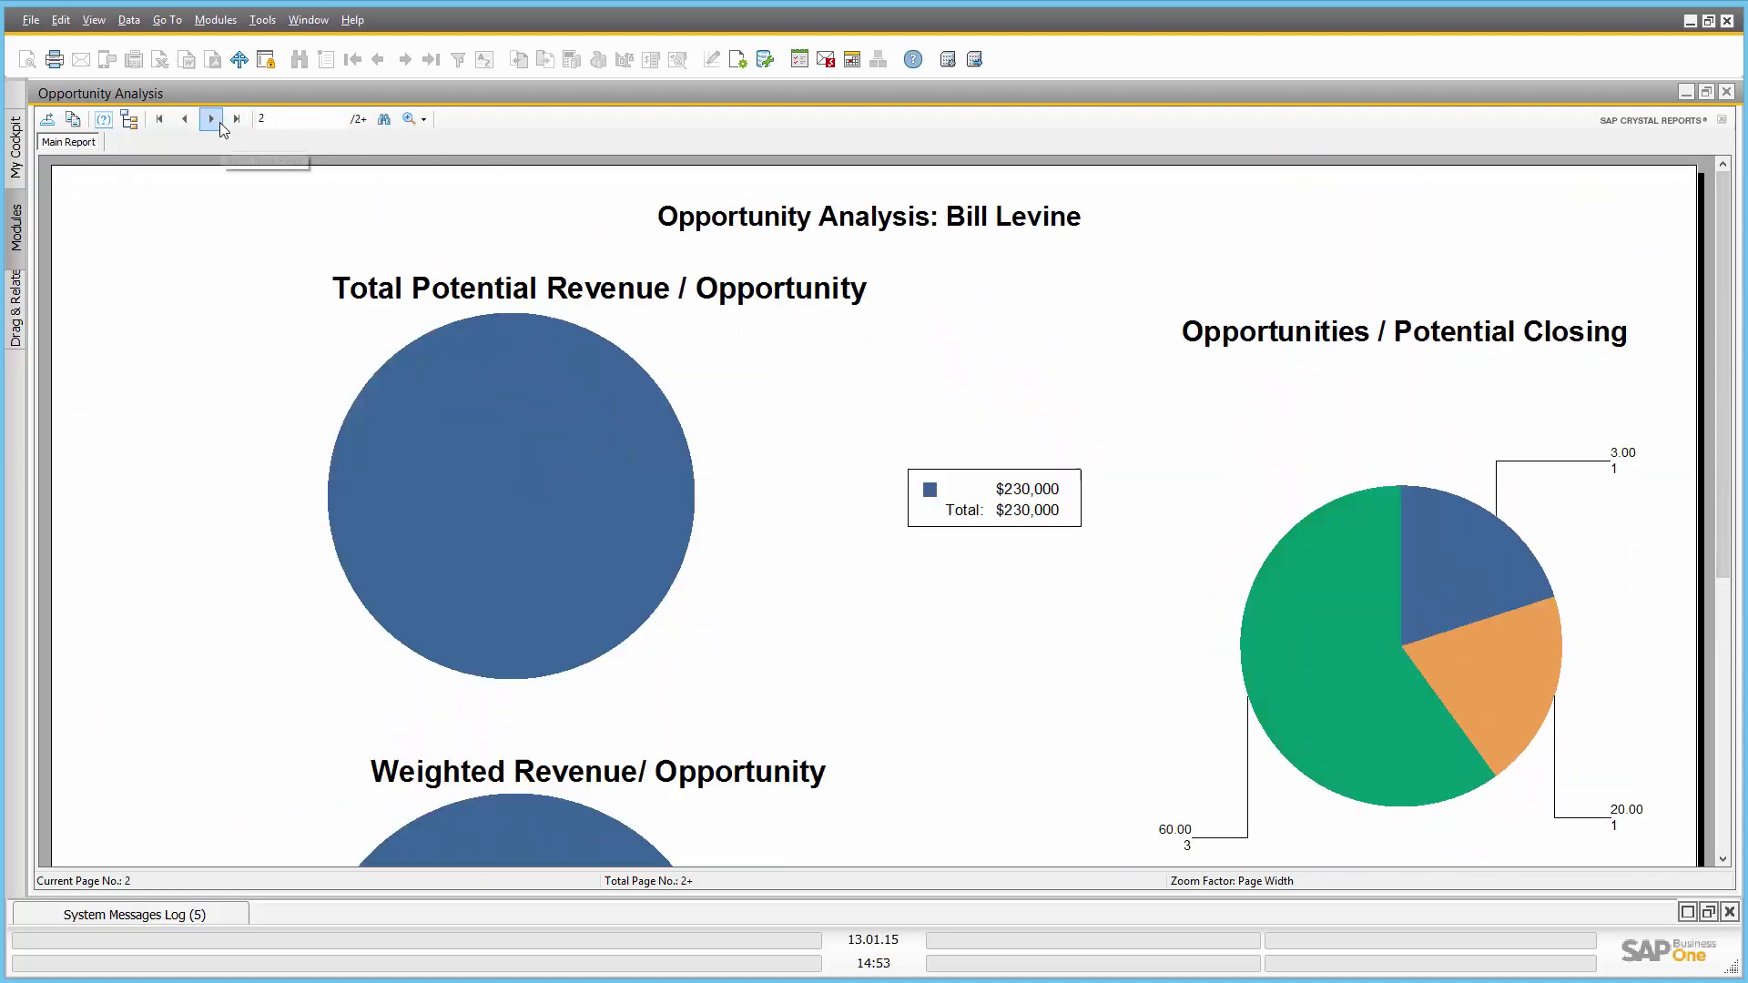
click(211, 120)
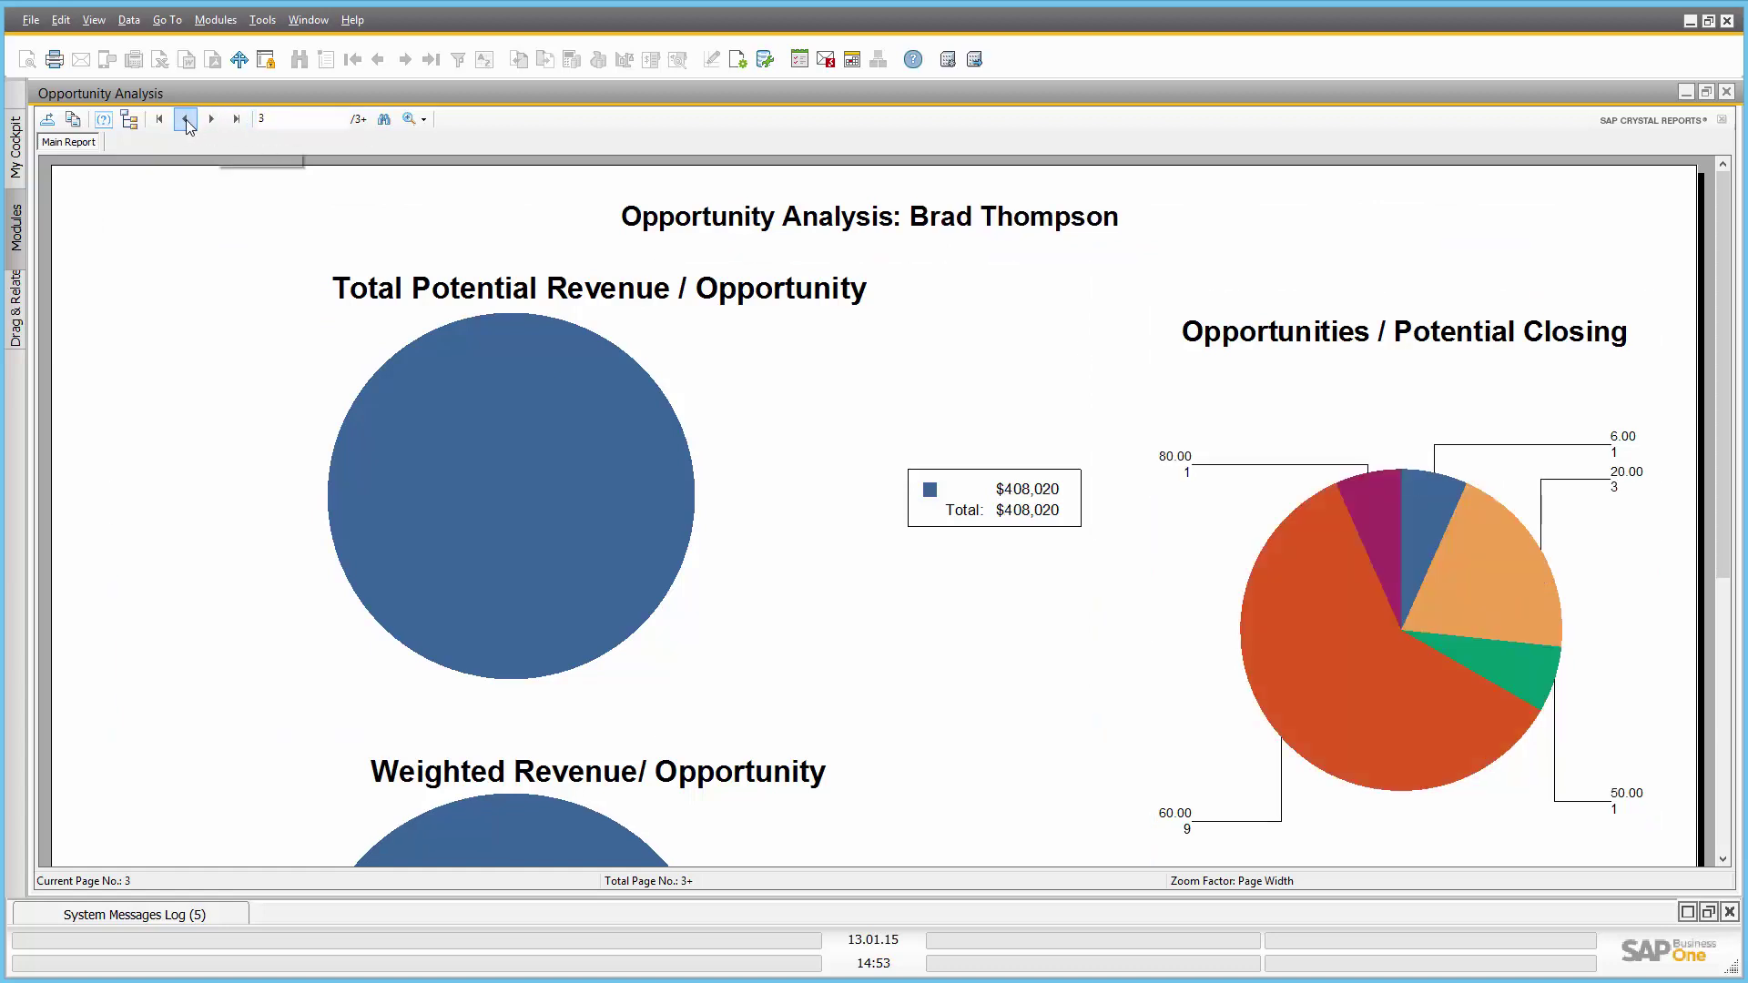
click(186, 120)
click(186, 120)
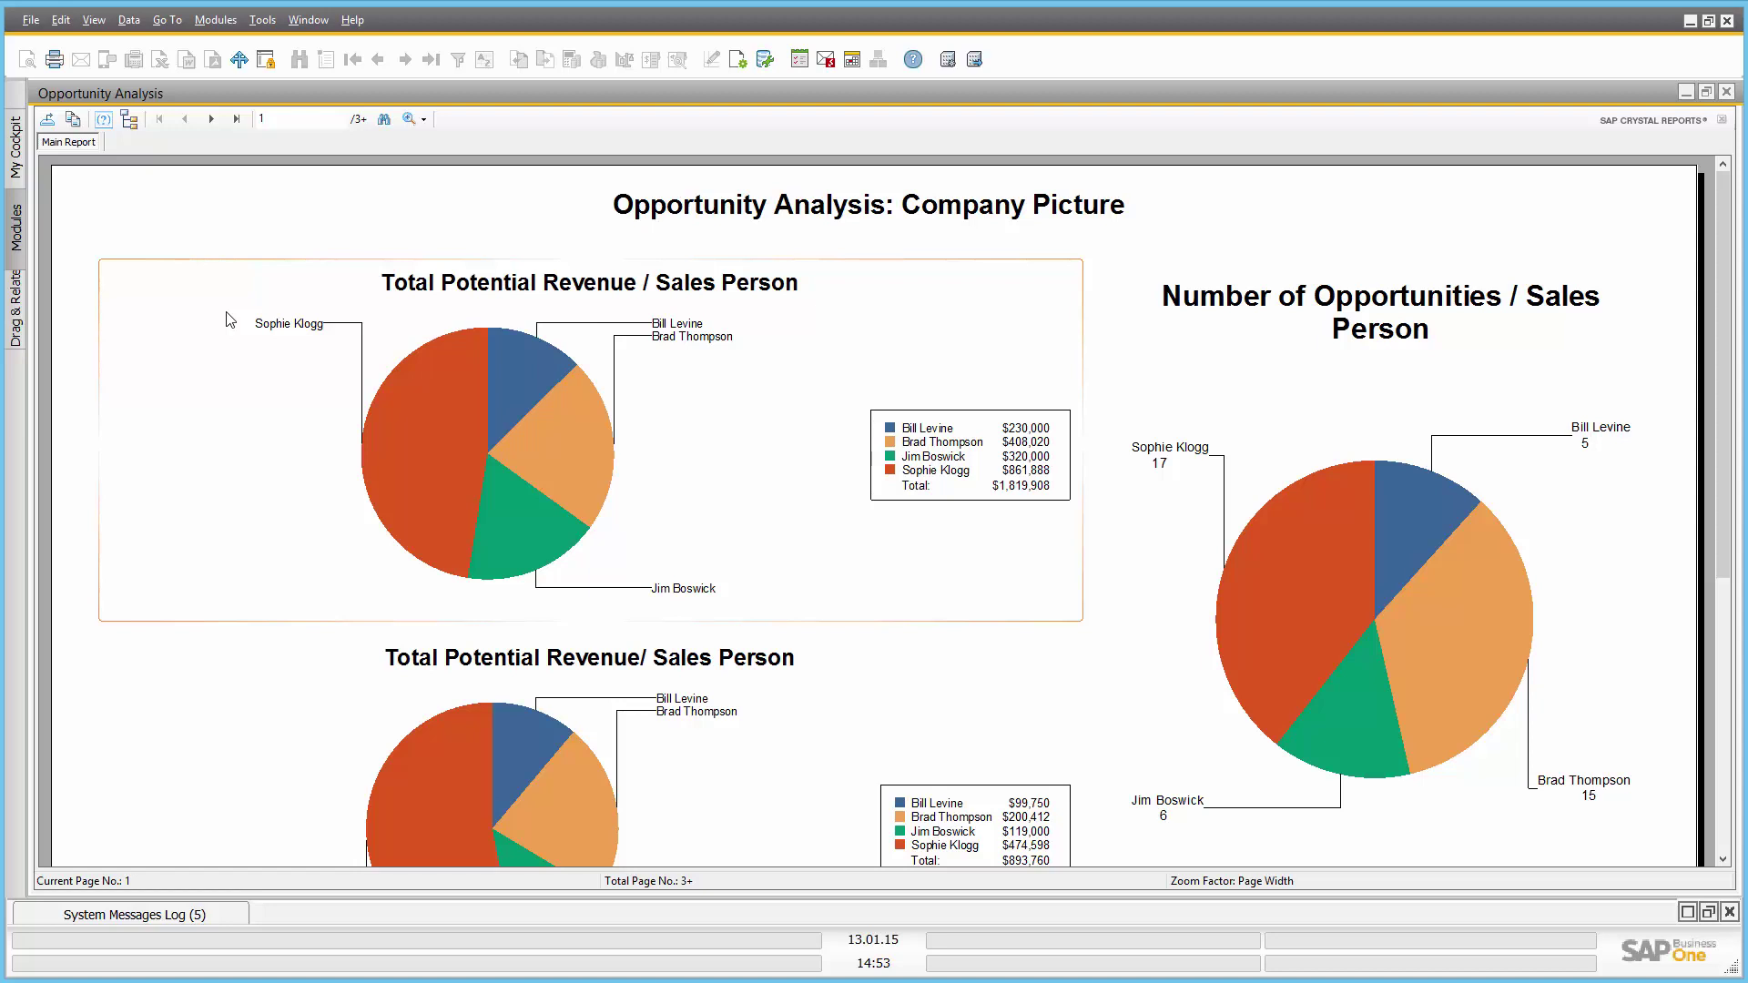
click(1568, 643)
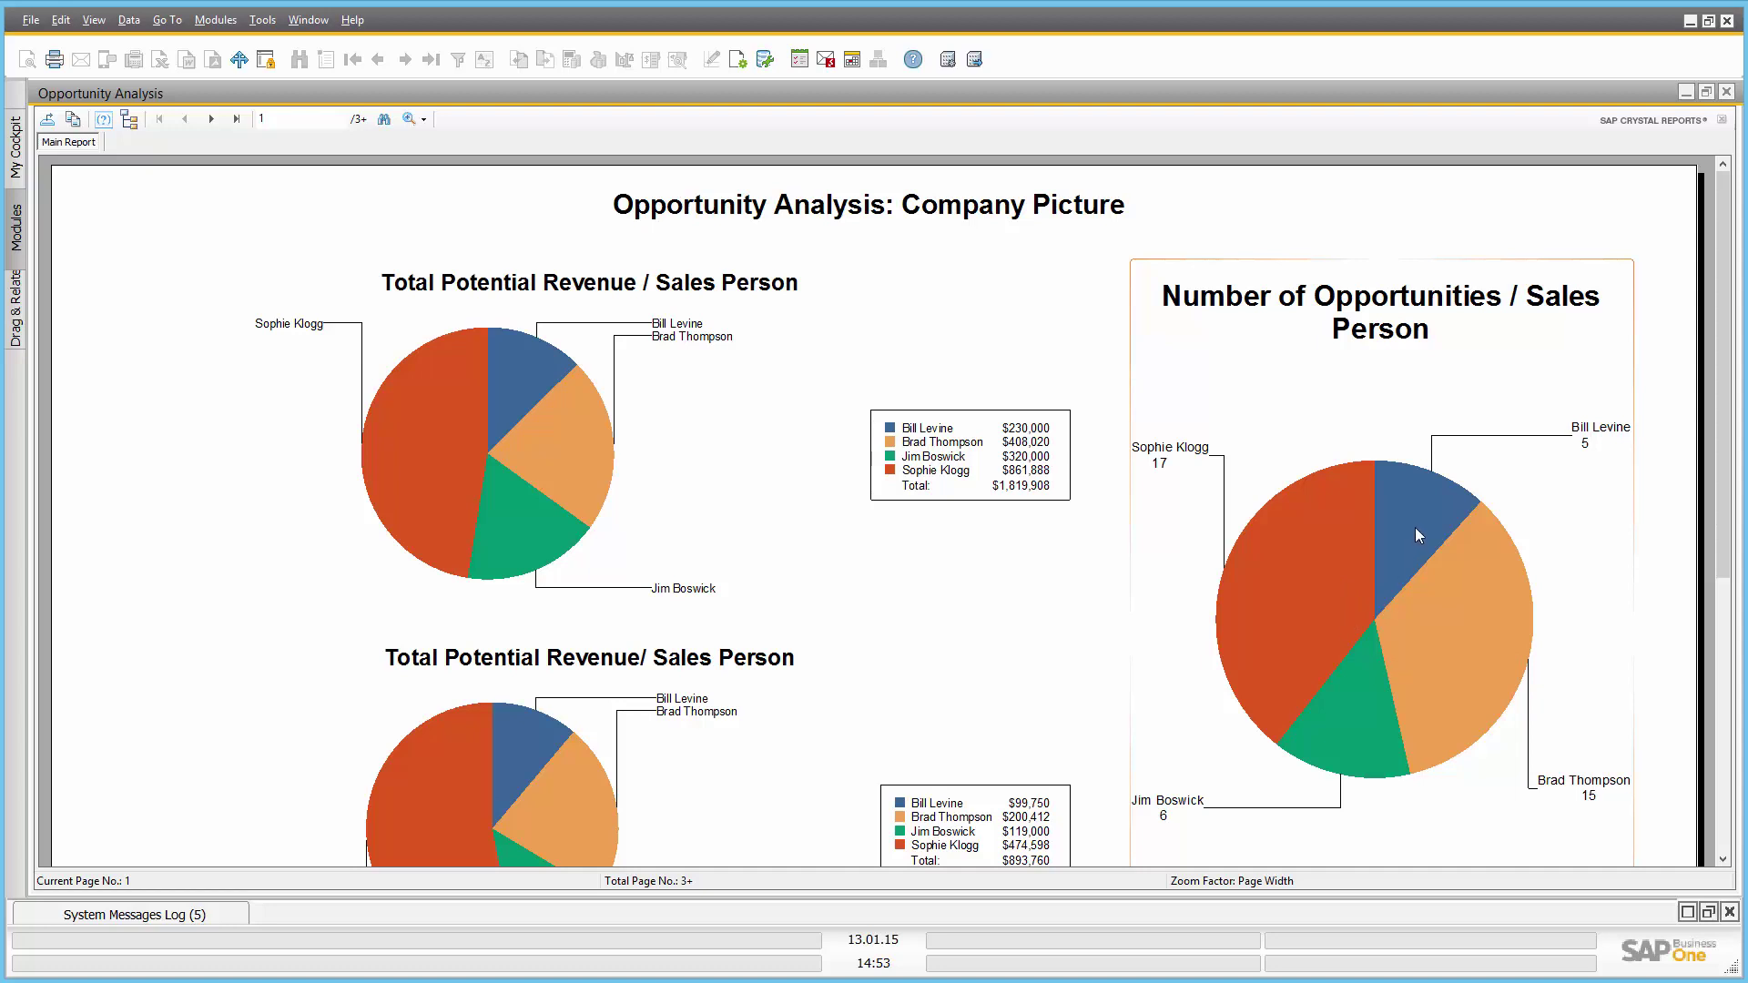
click(1650, 475)
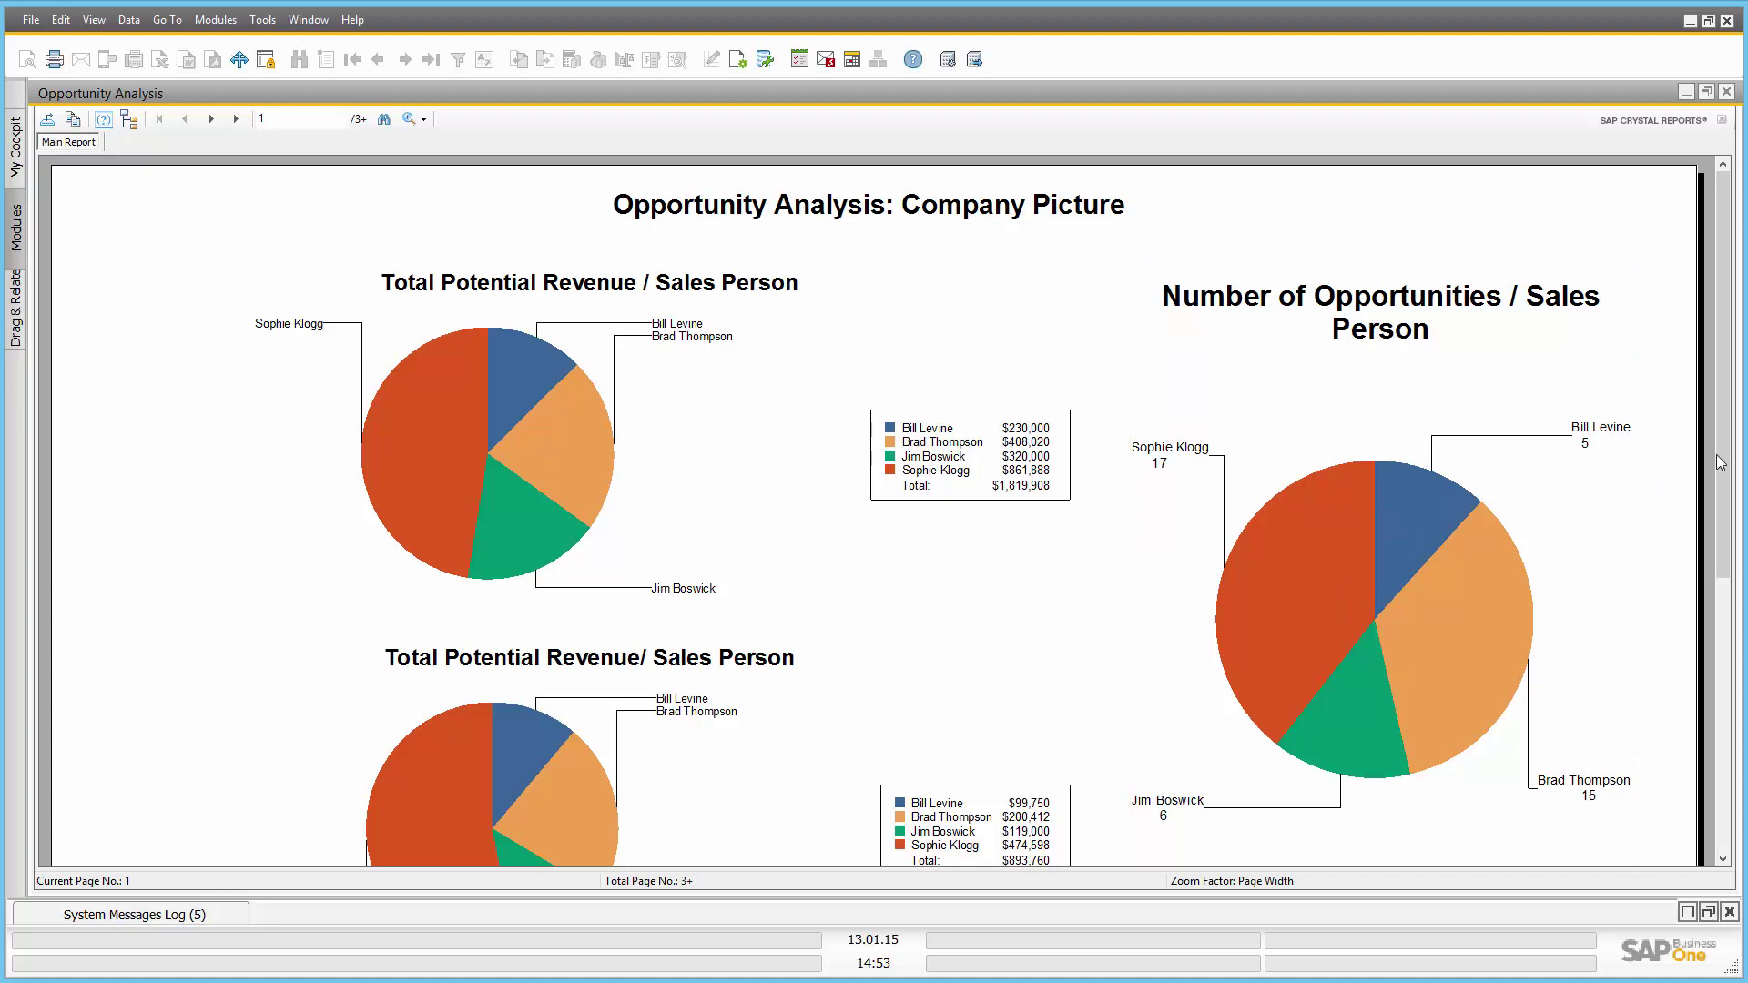
scroll(1245, 489, down, 3)
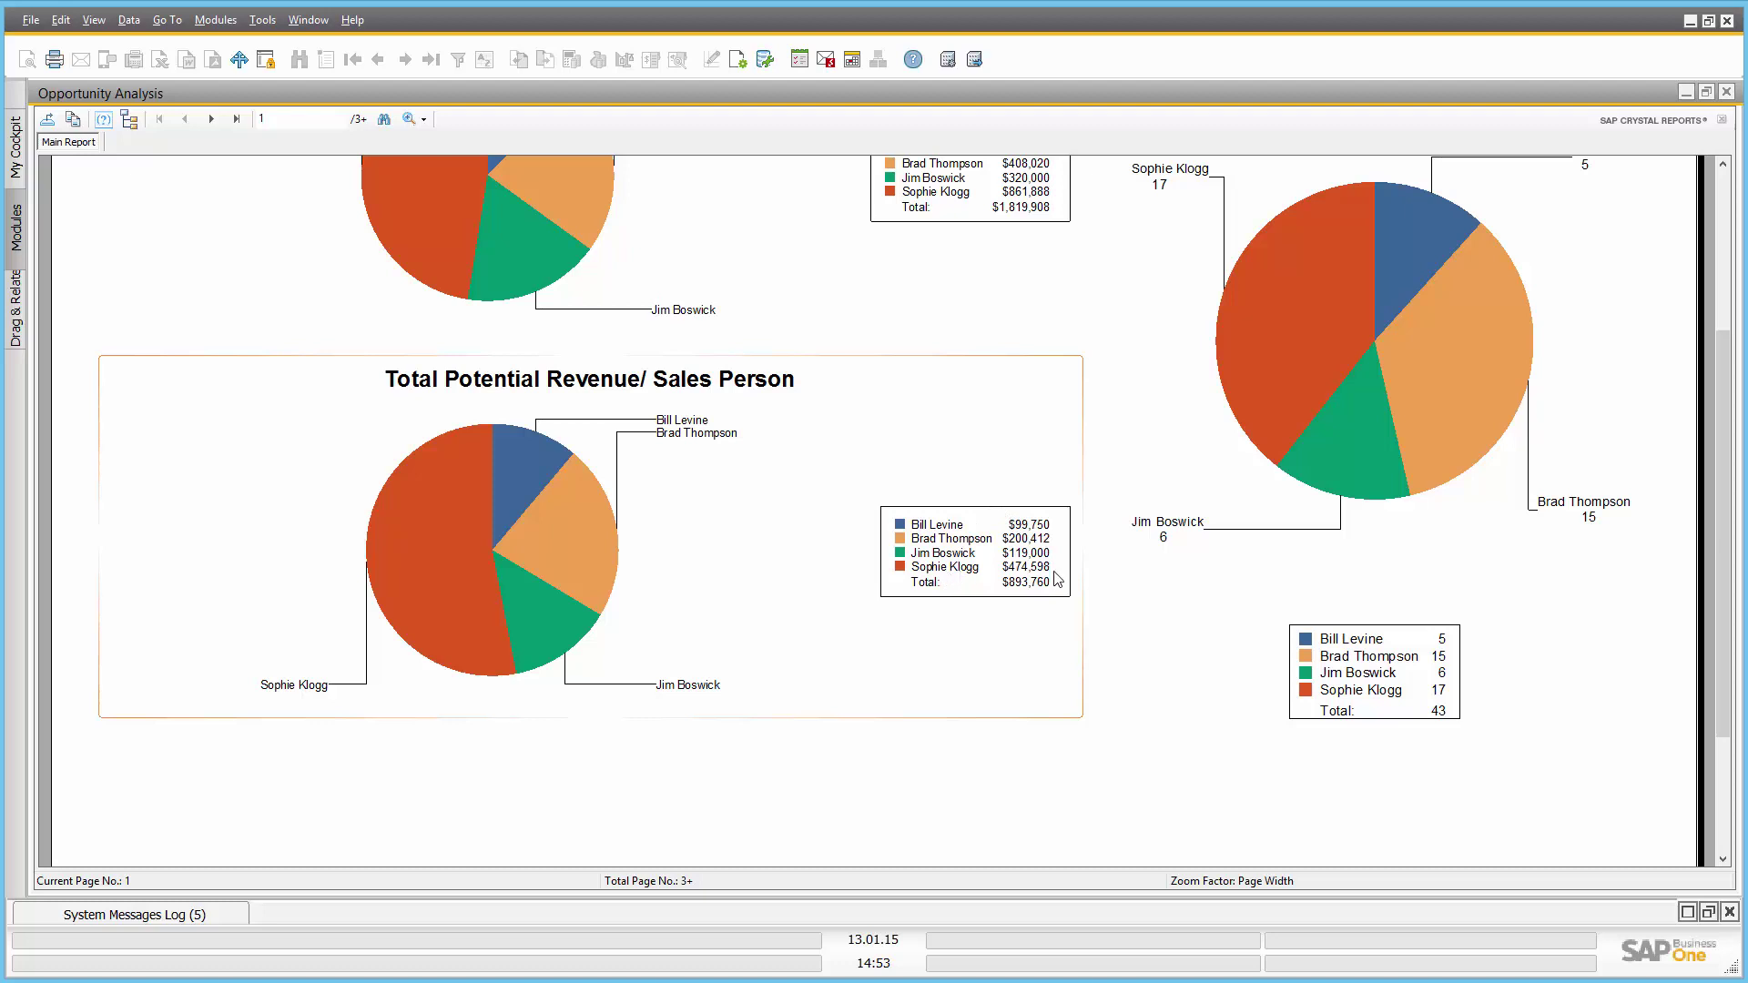
drag(1715, 527, 1720, 364)
- Close Opportunity Analysis and search Business Partner Master Data for 'earth' to open Earthshaker Corporation
click(1727, 91)
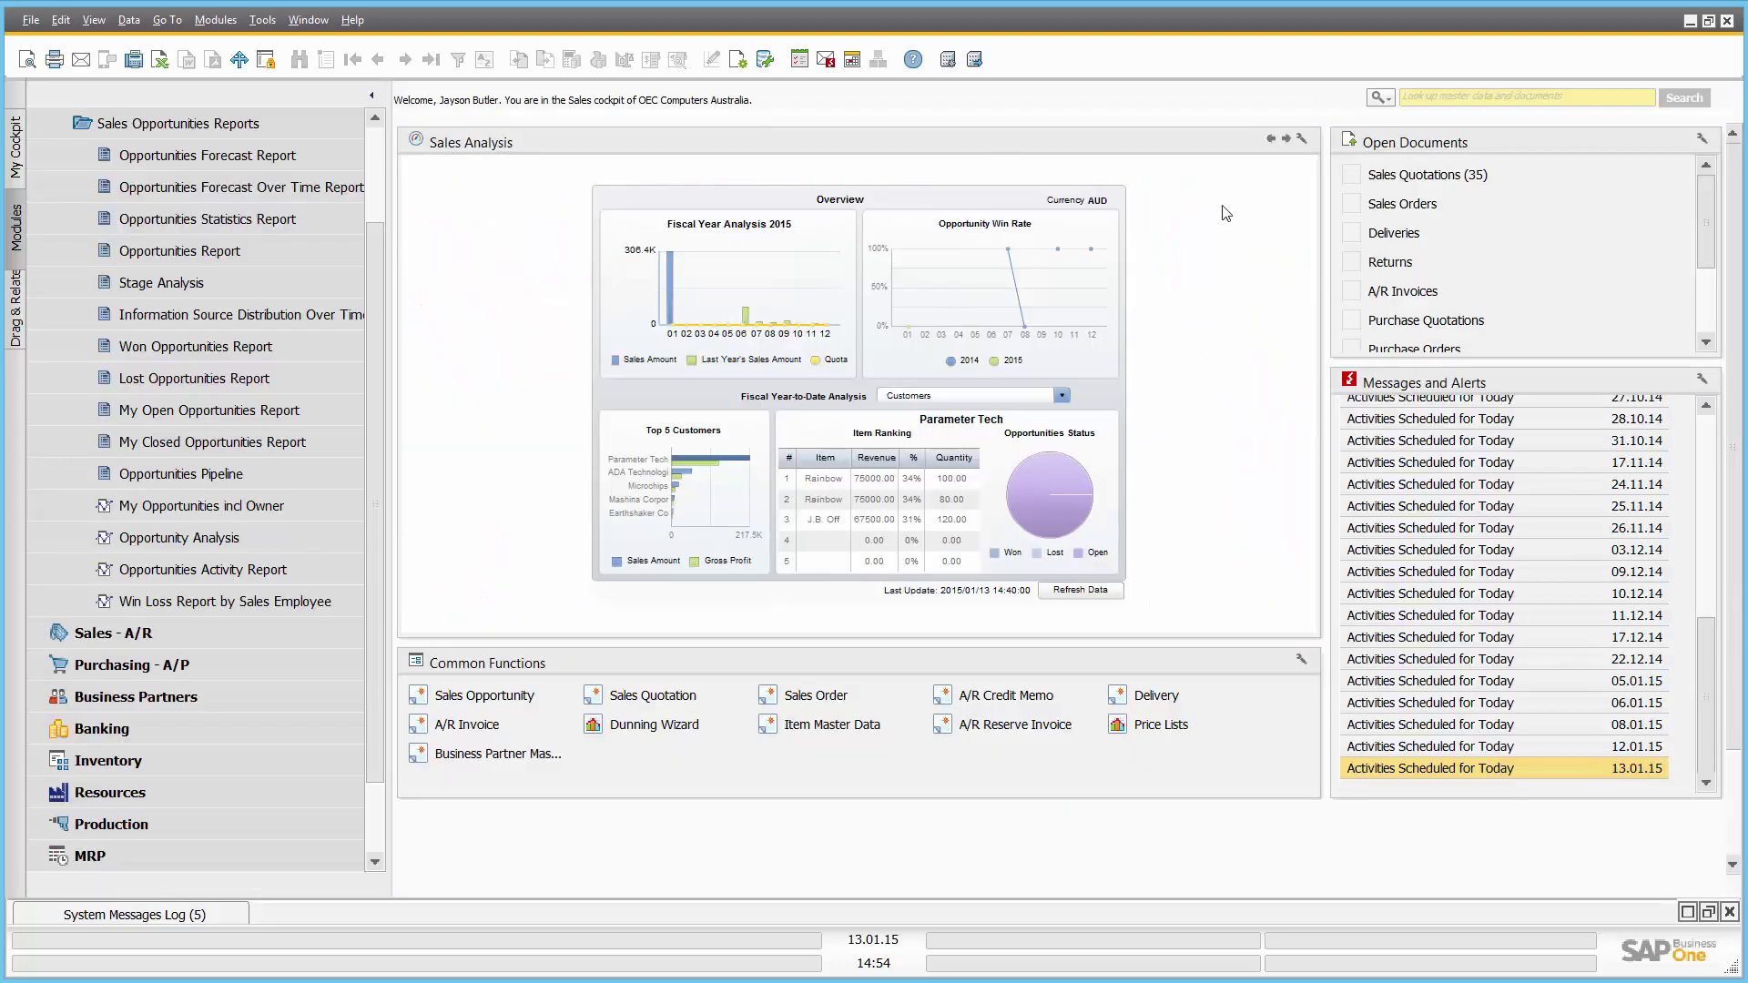
drag(383, 282, 383, 185)
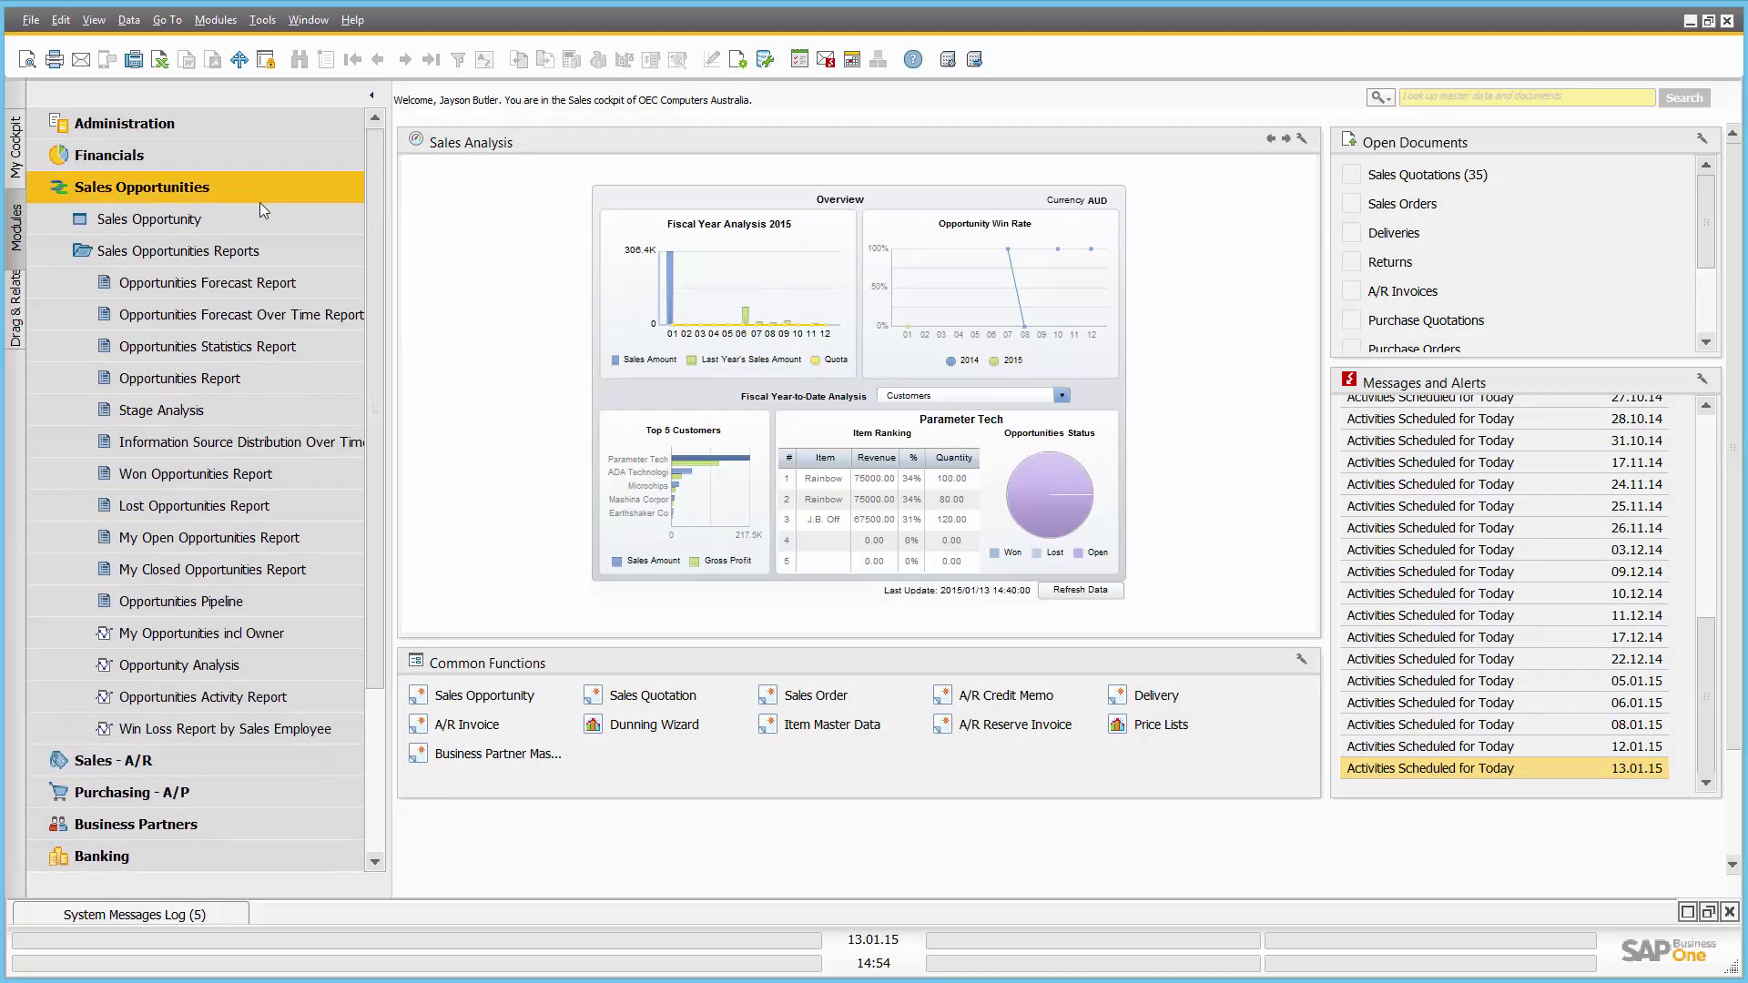
click(166, 187)
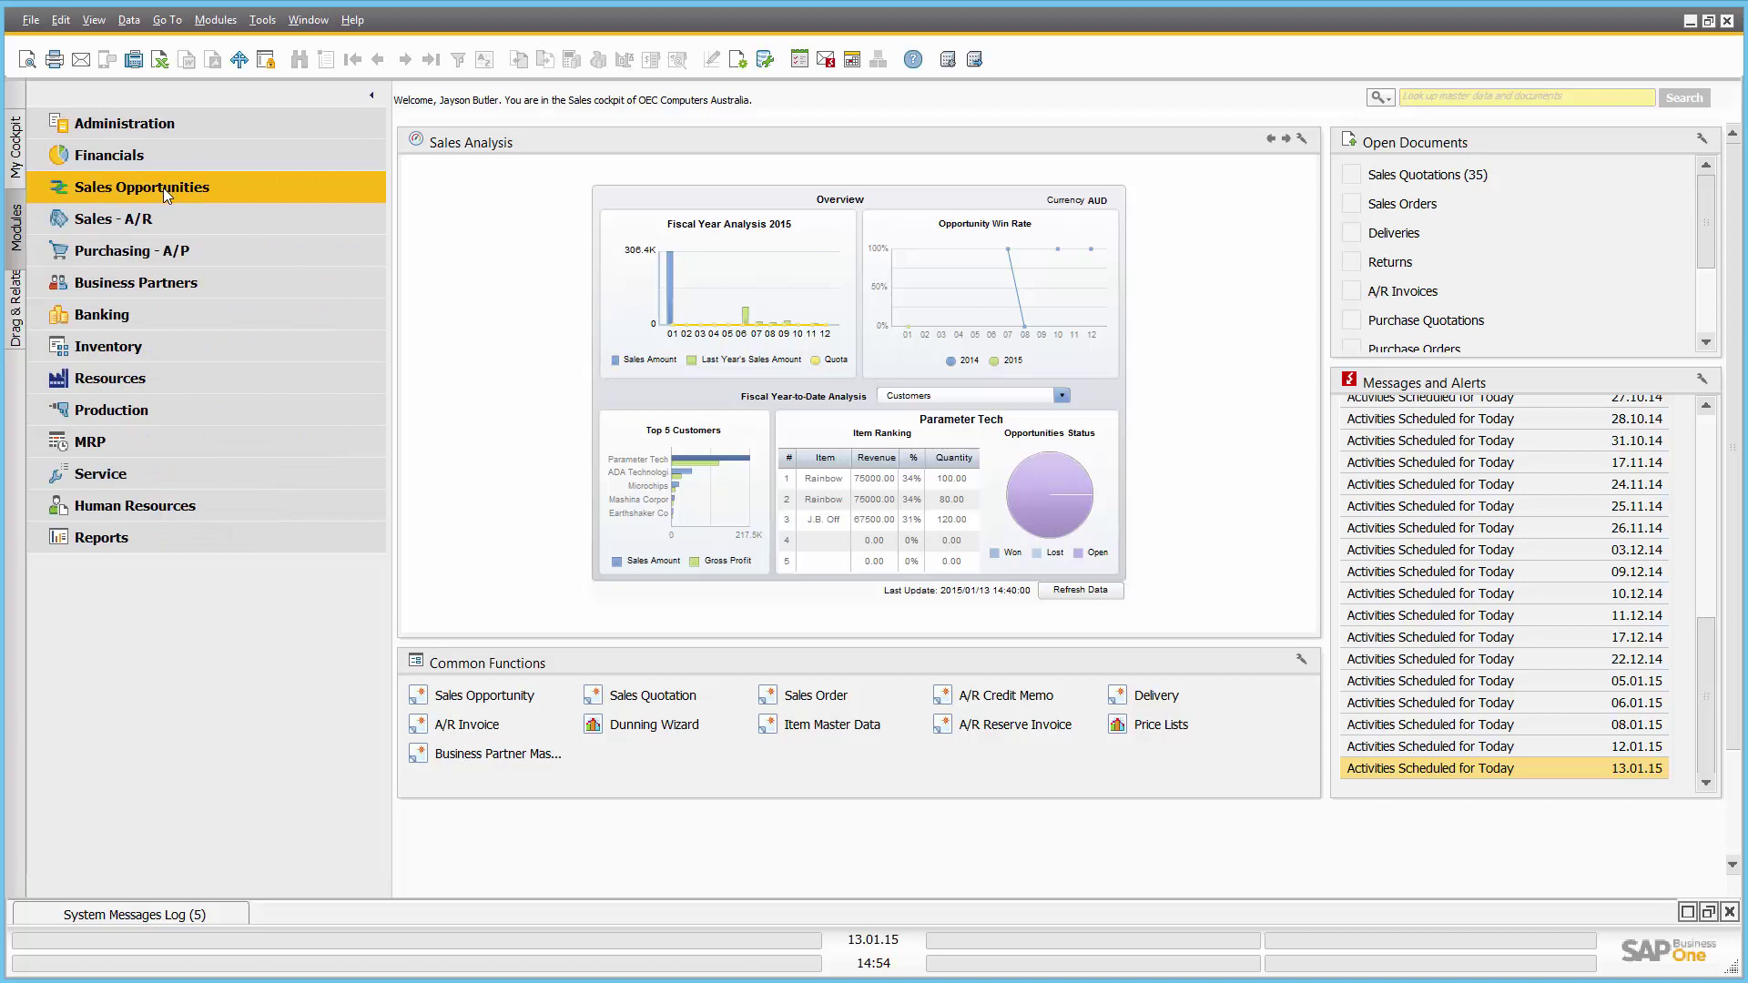
click(171, 282)
click(175, 315)
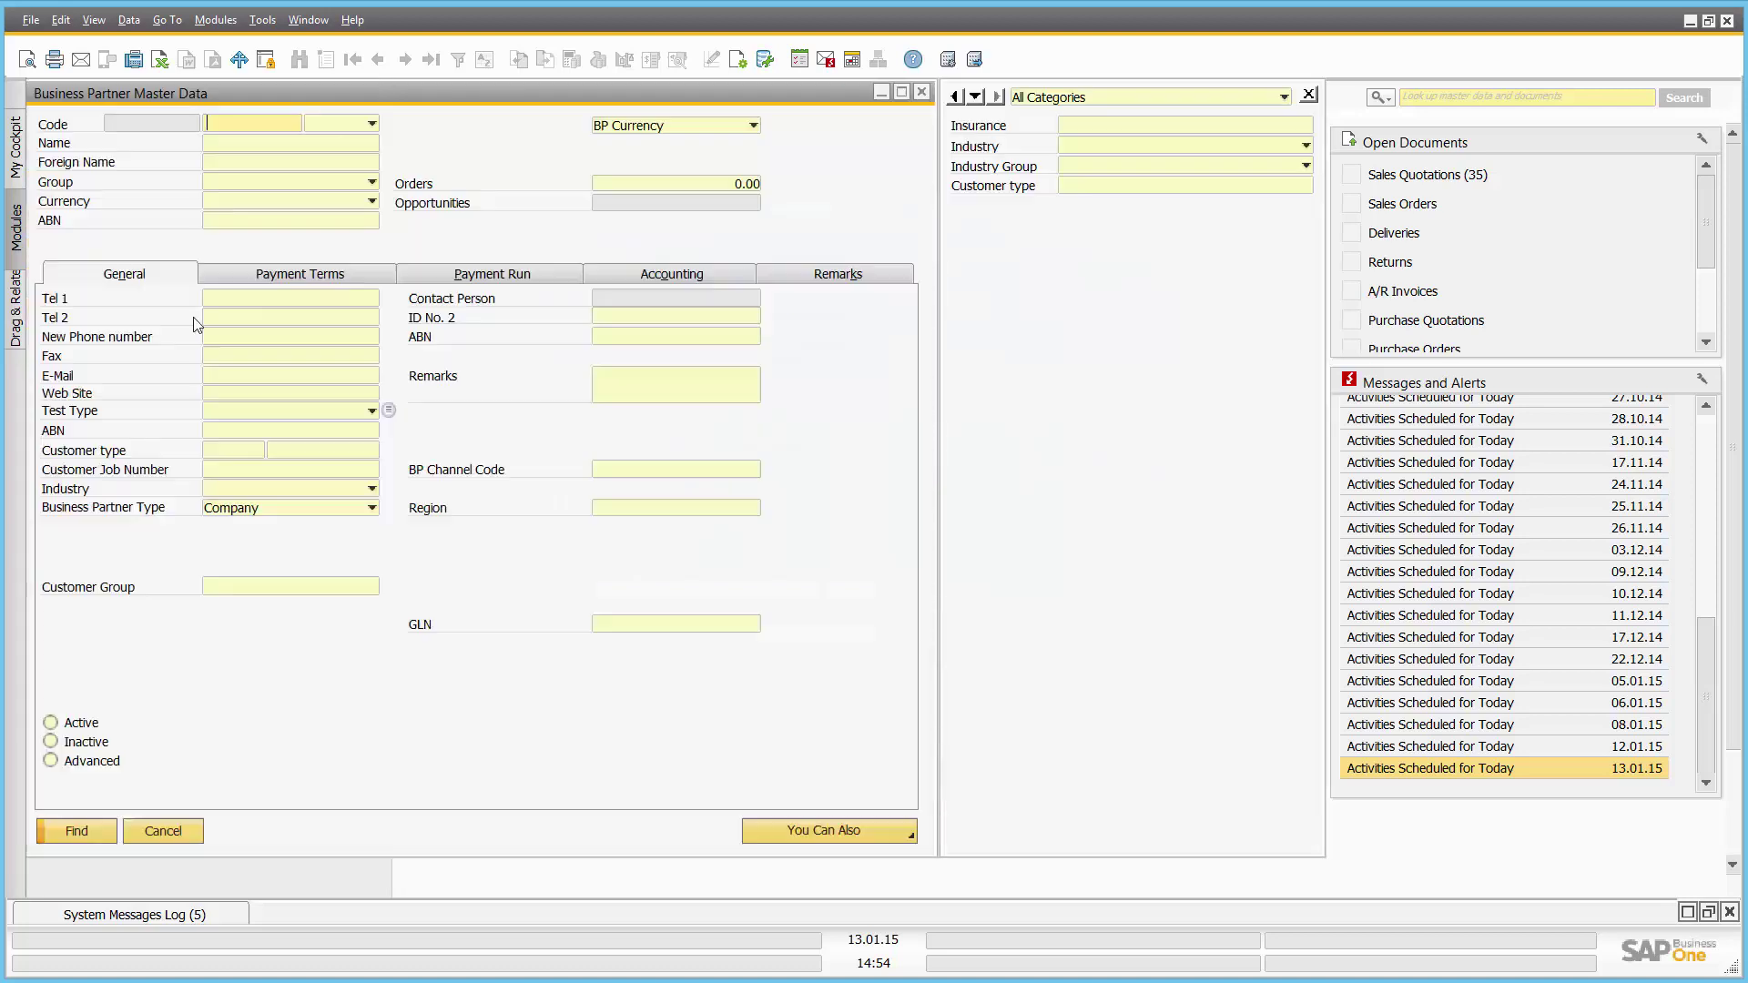
click(226, 144)
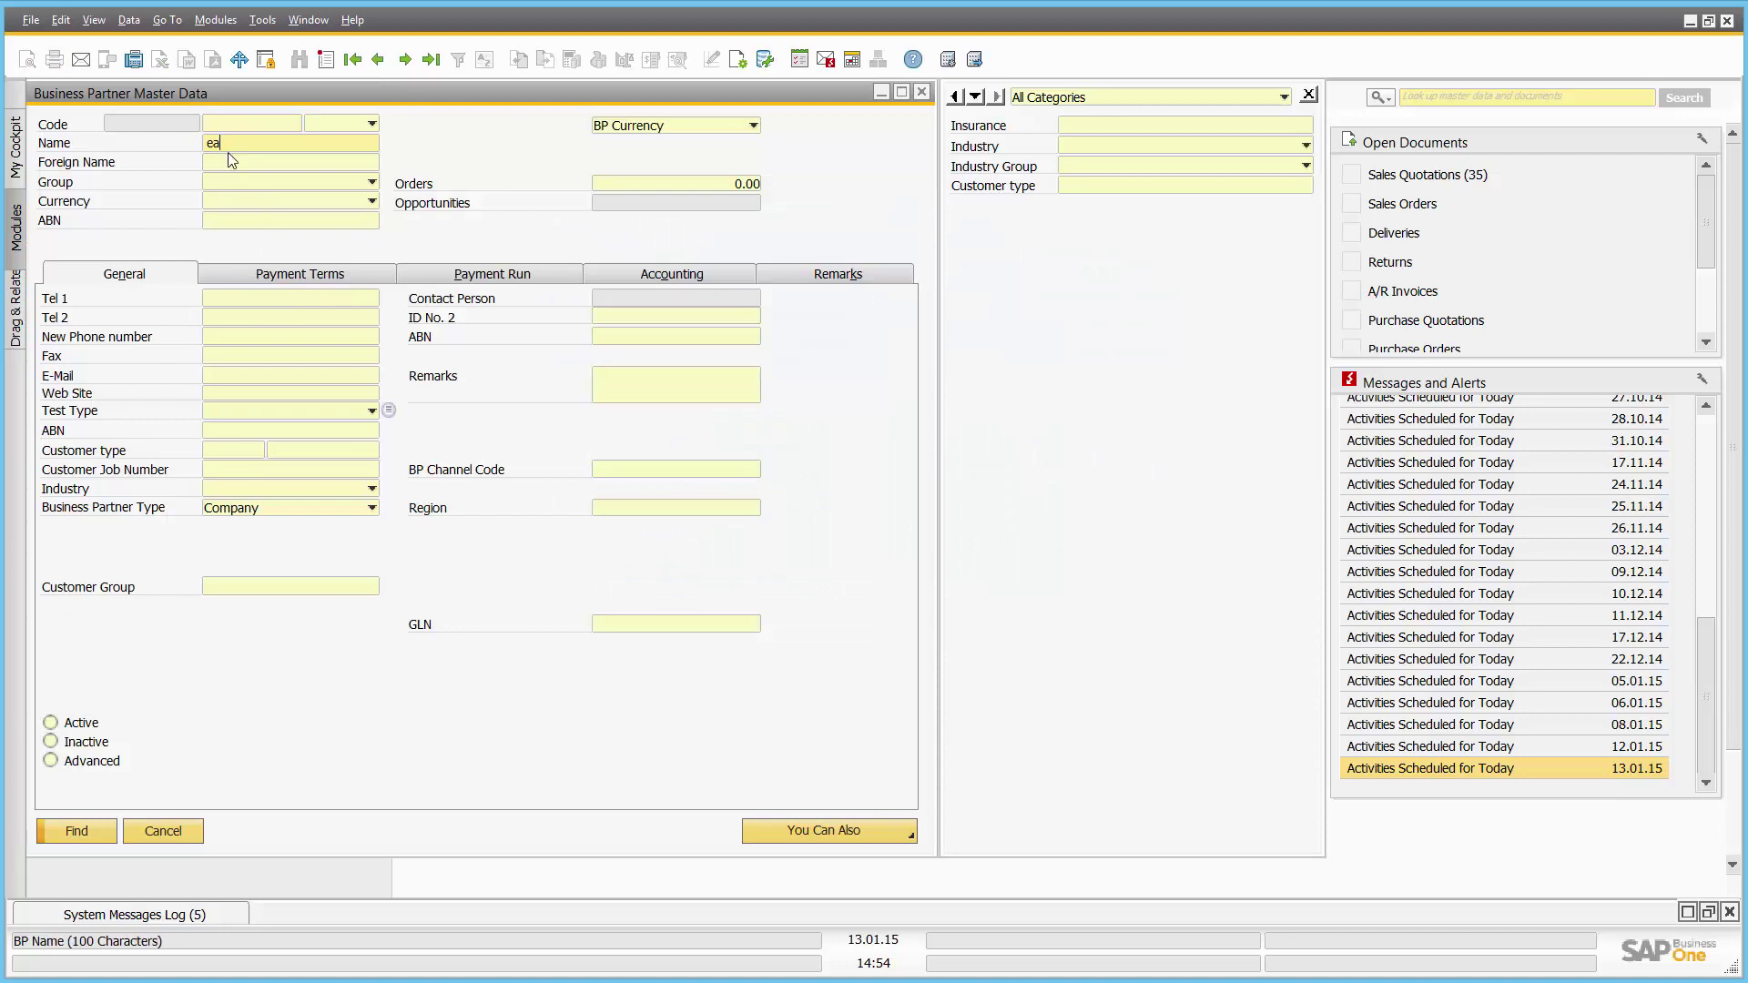
key(Return)
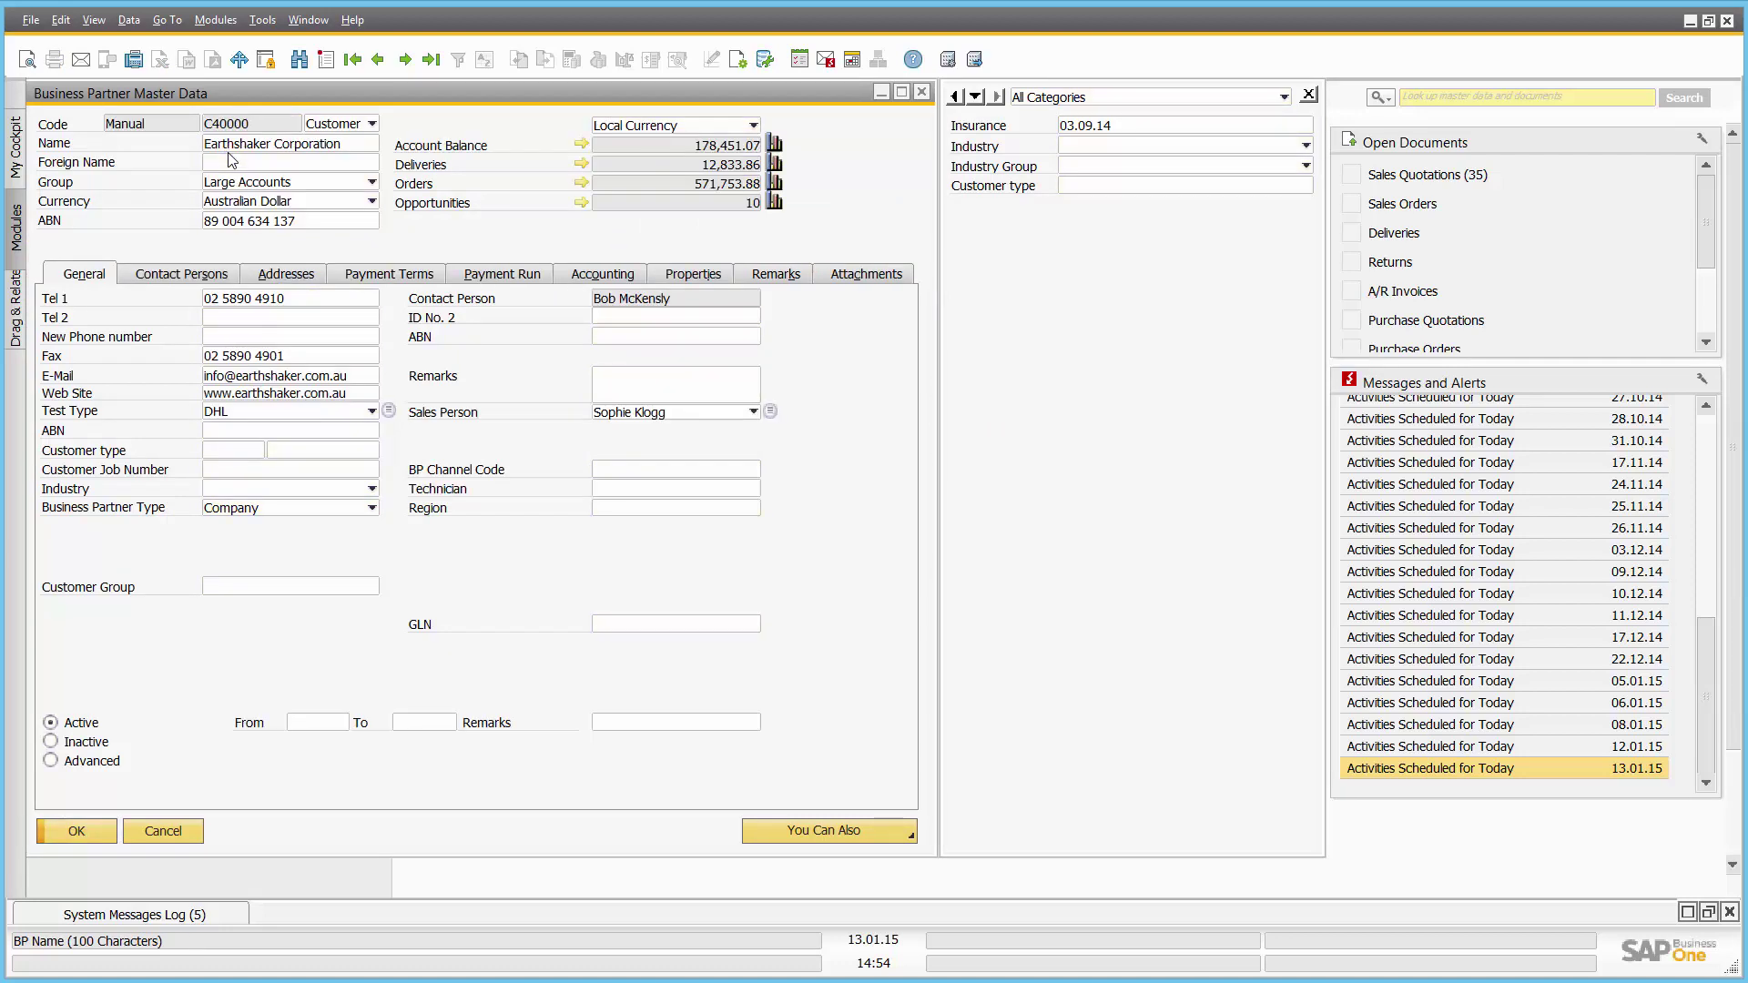
click(893, 829)
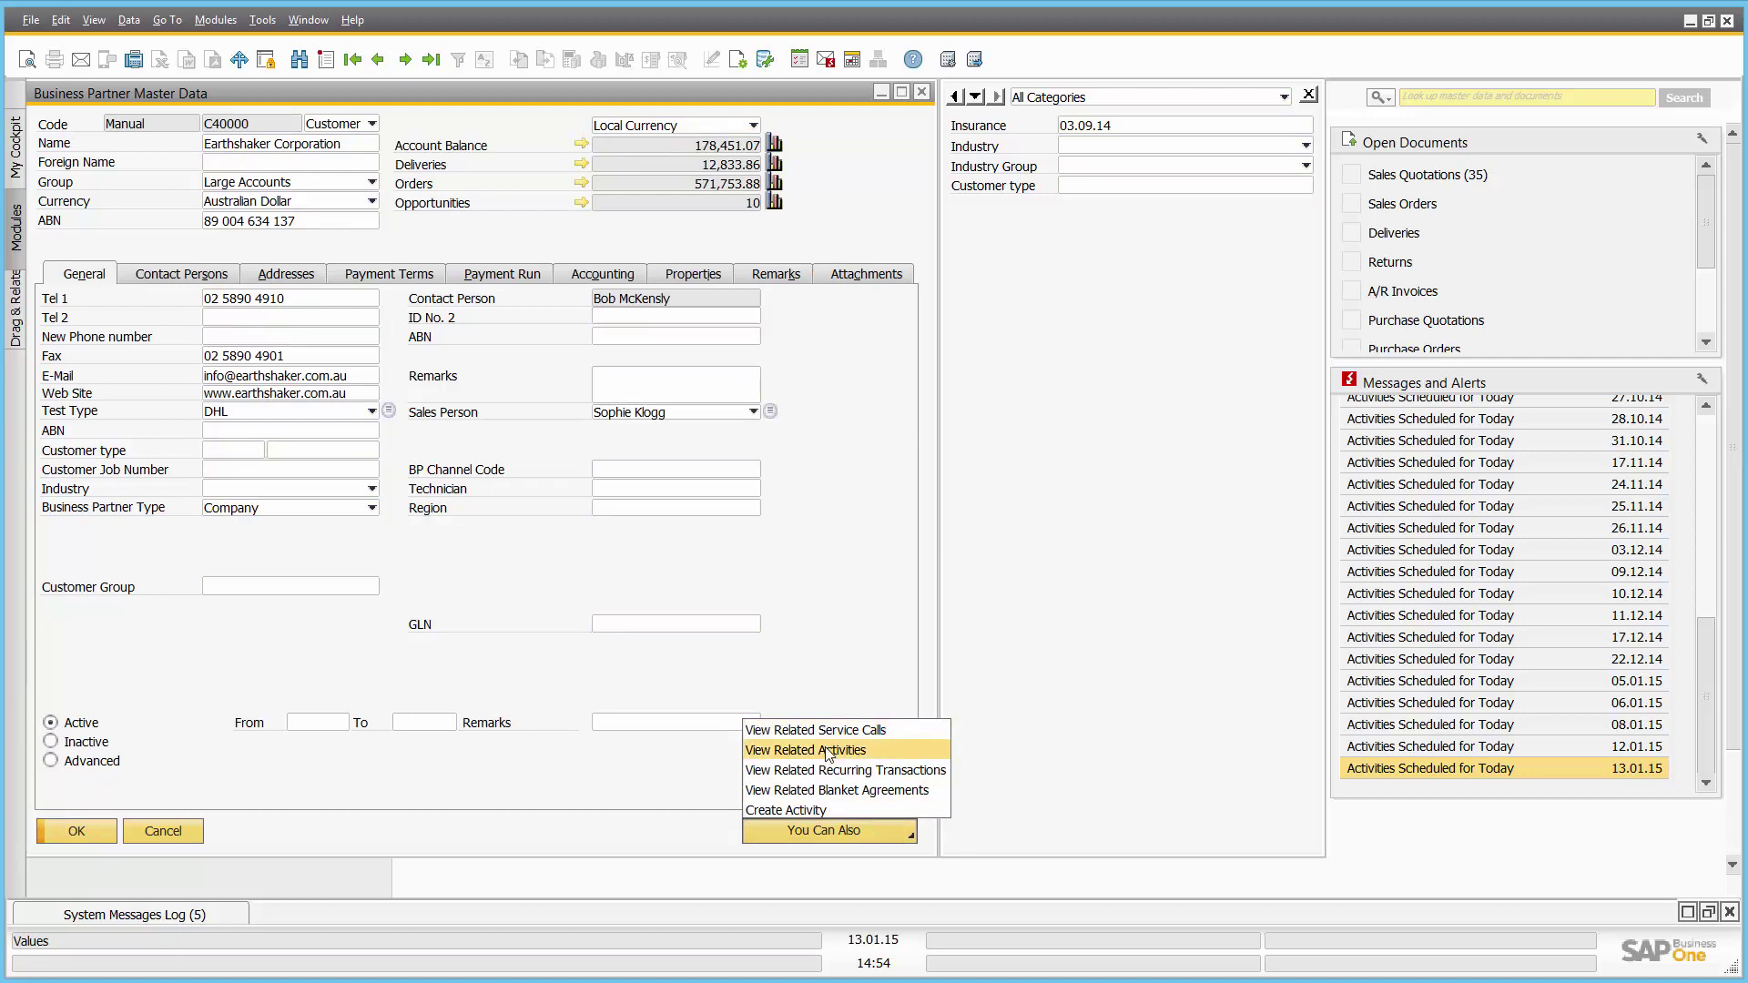
- Start a Phone Call activity for Earthshaker with type Contracts and subject New Agreement
click(819, 808)
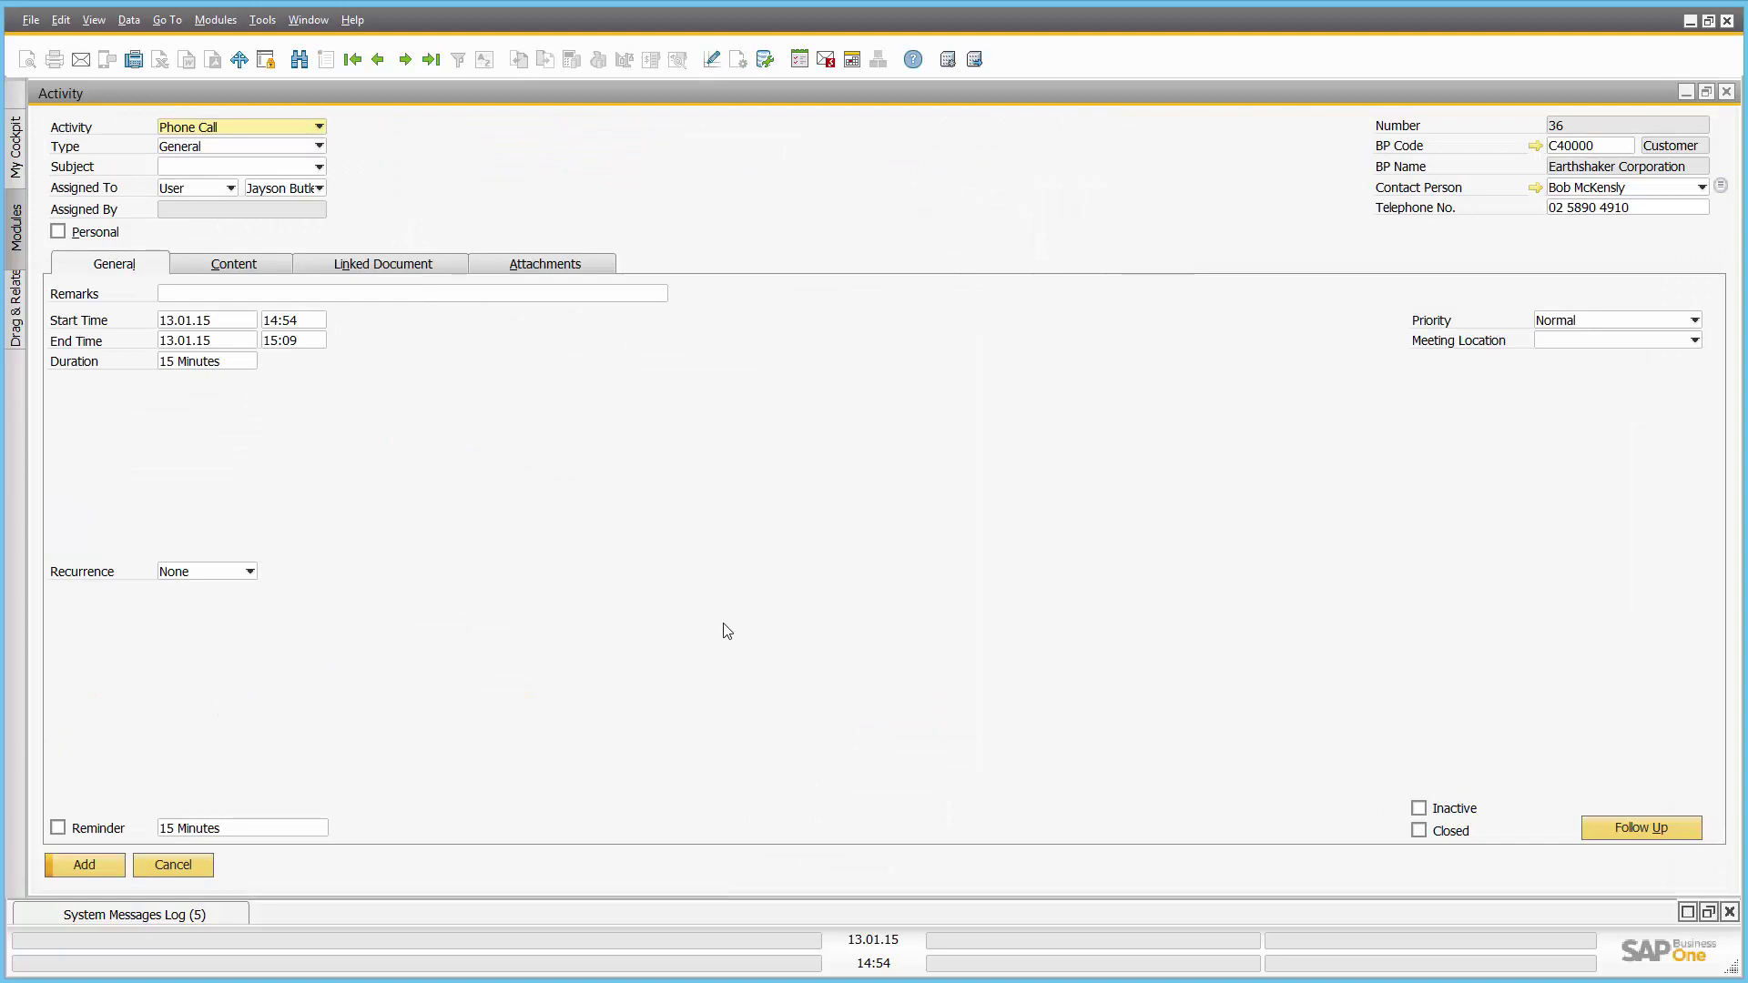
click(286, 129)
click(288, 135)
click(287, 136)
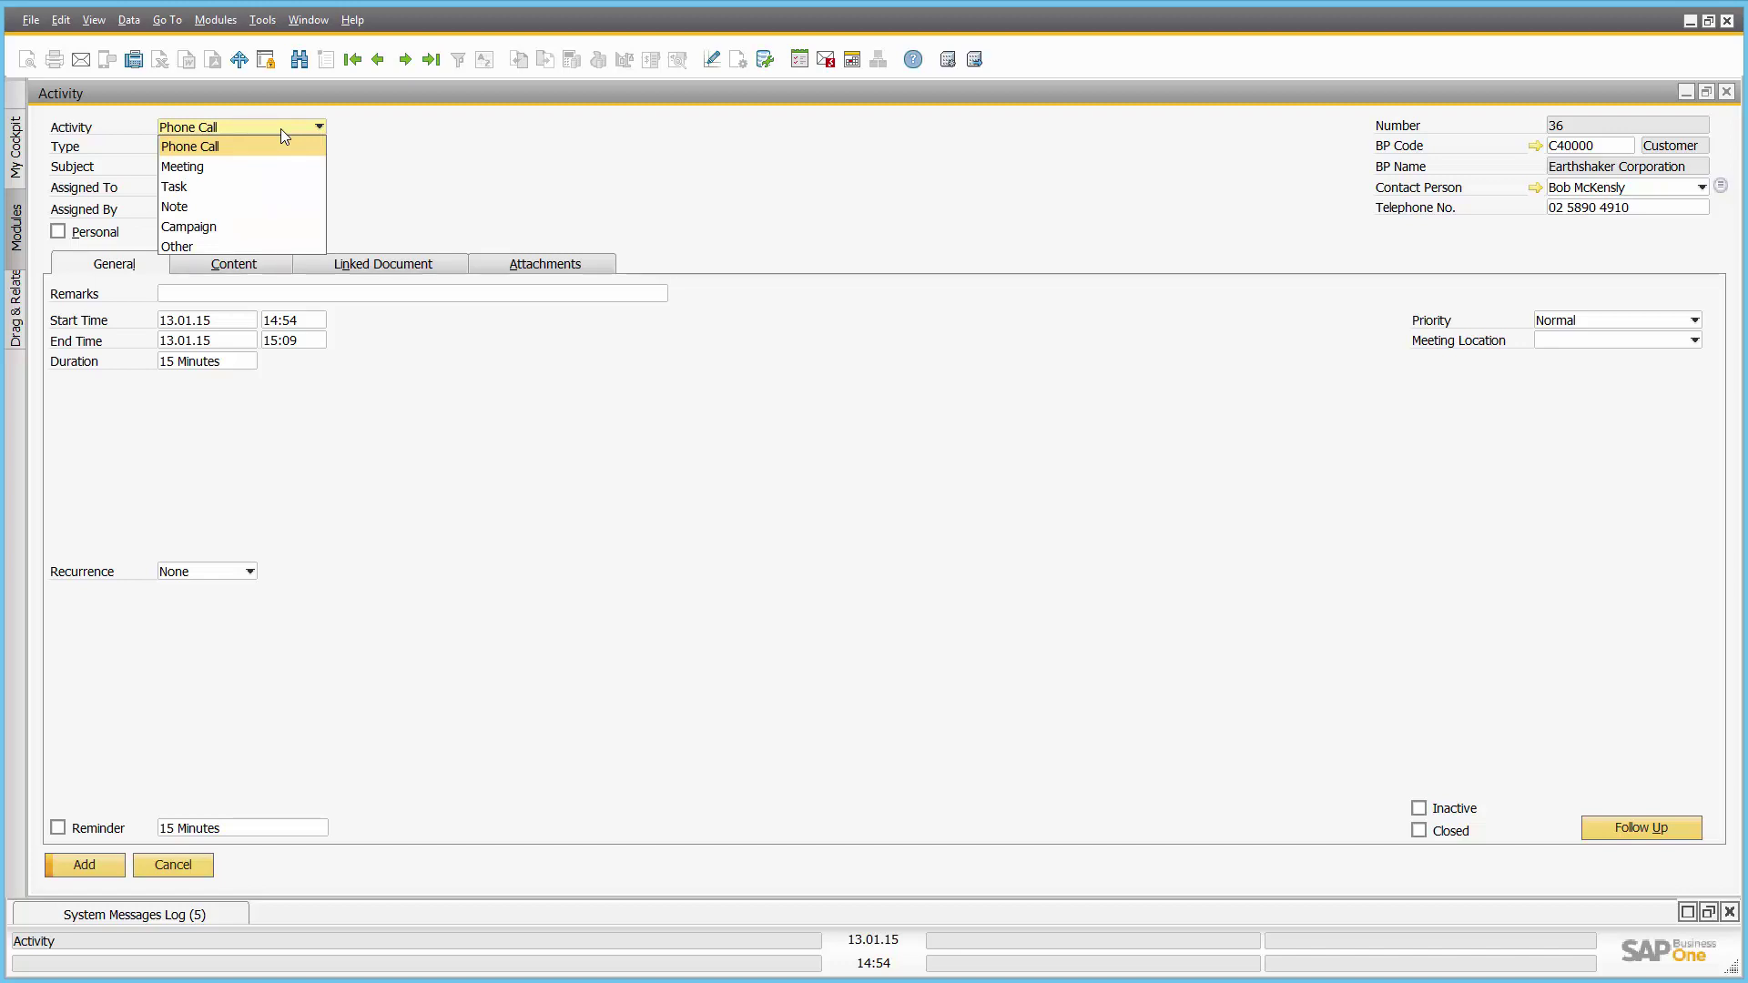
click(282, 130)
click(270, 148)
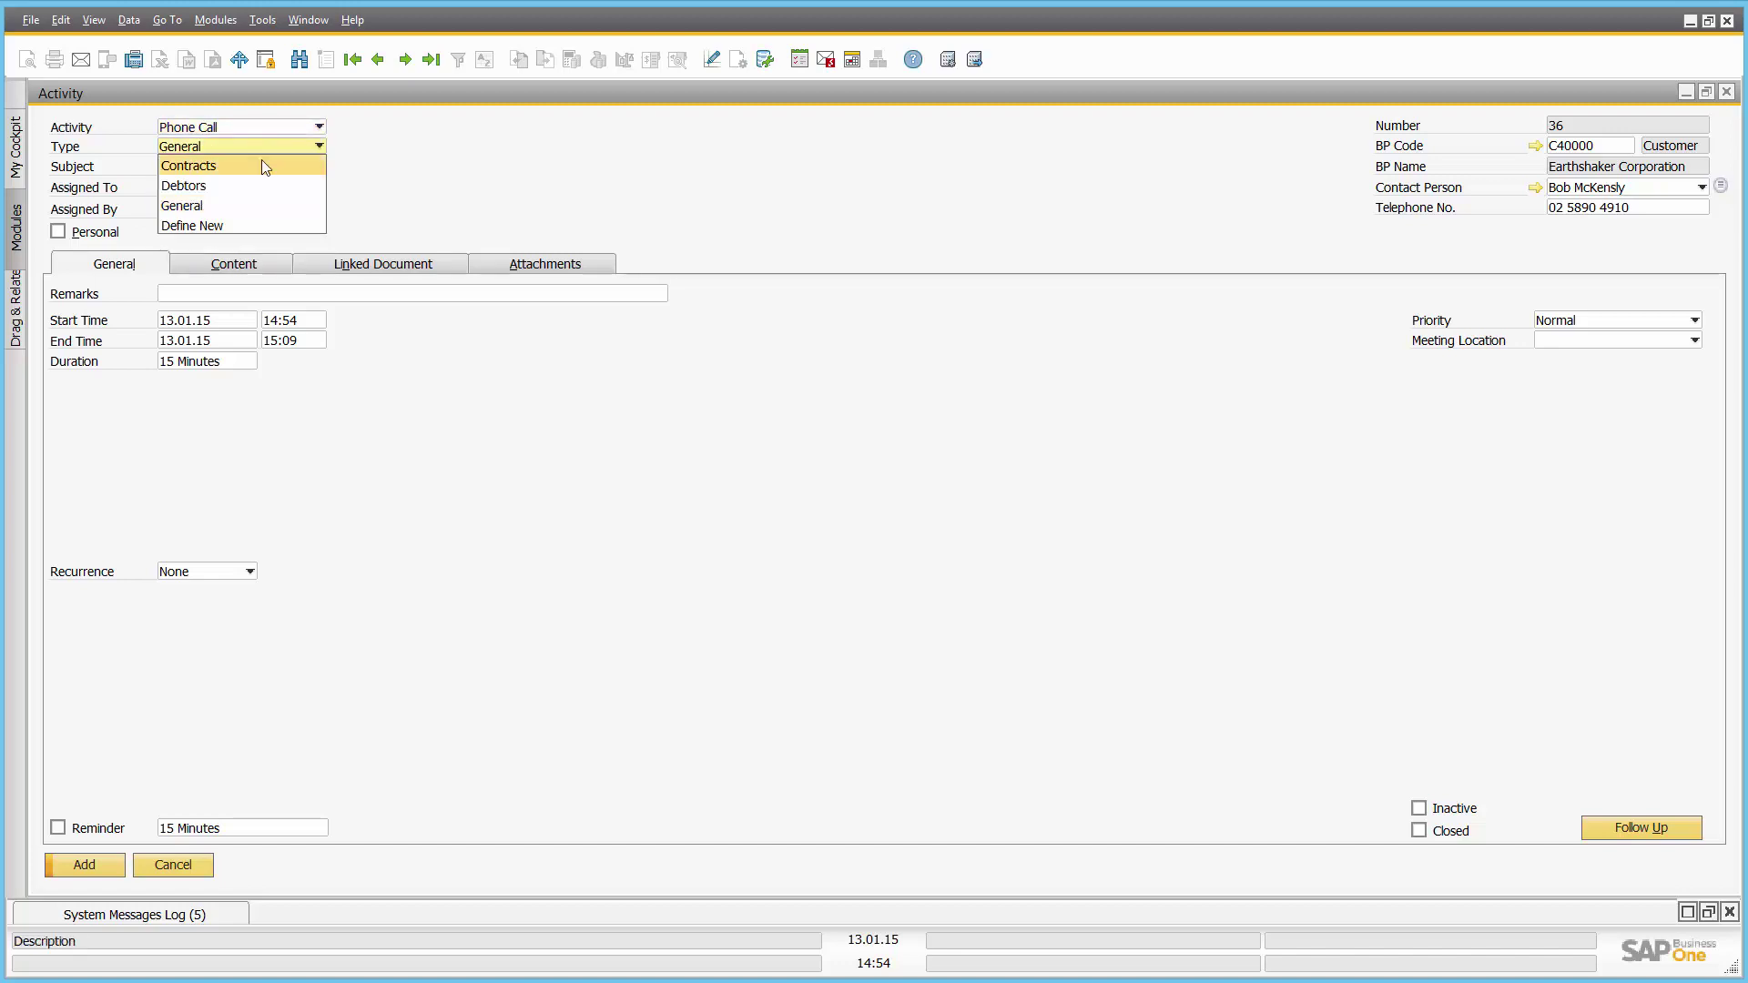
click(261, 165)
click(254, 168)
click(237, 217)
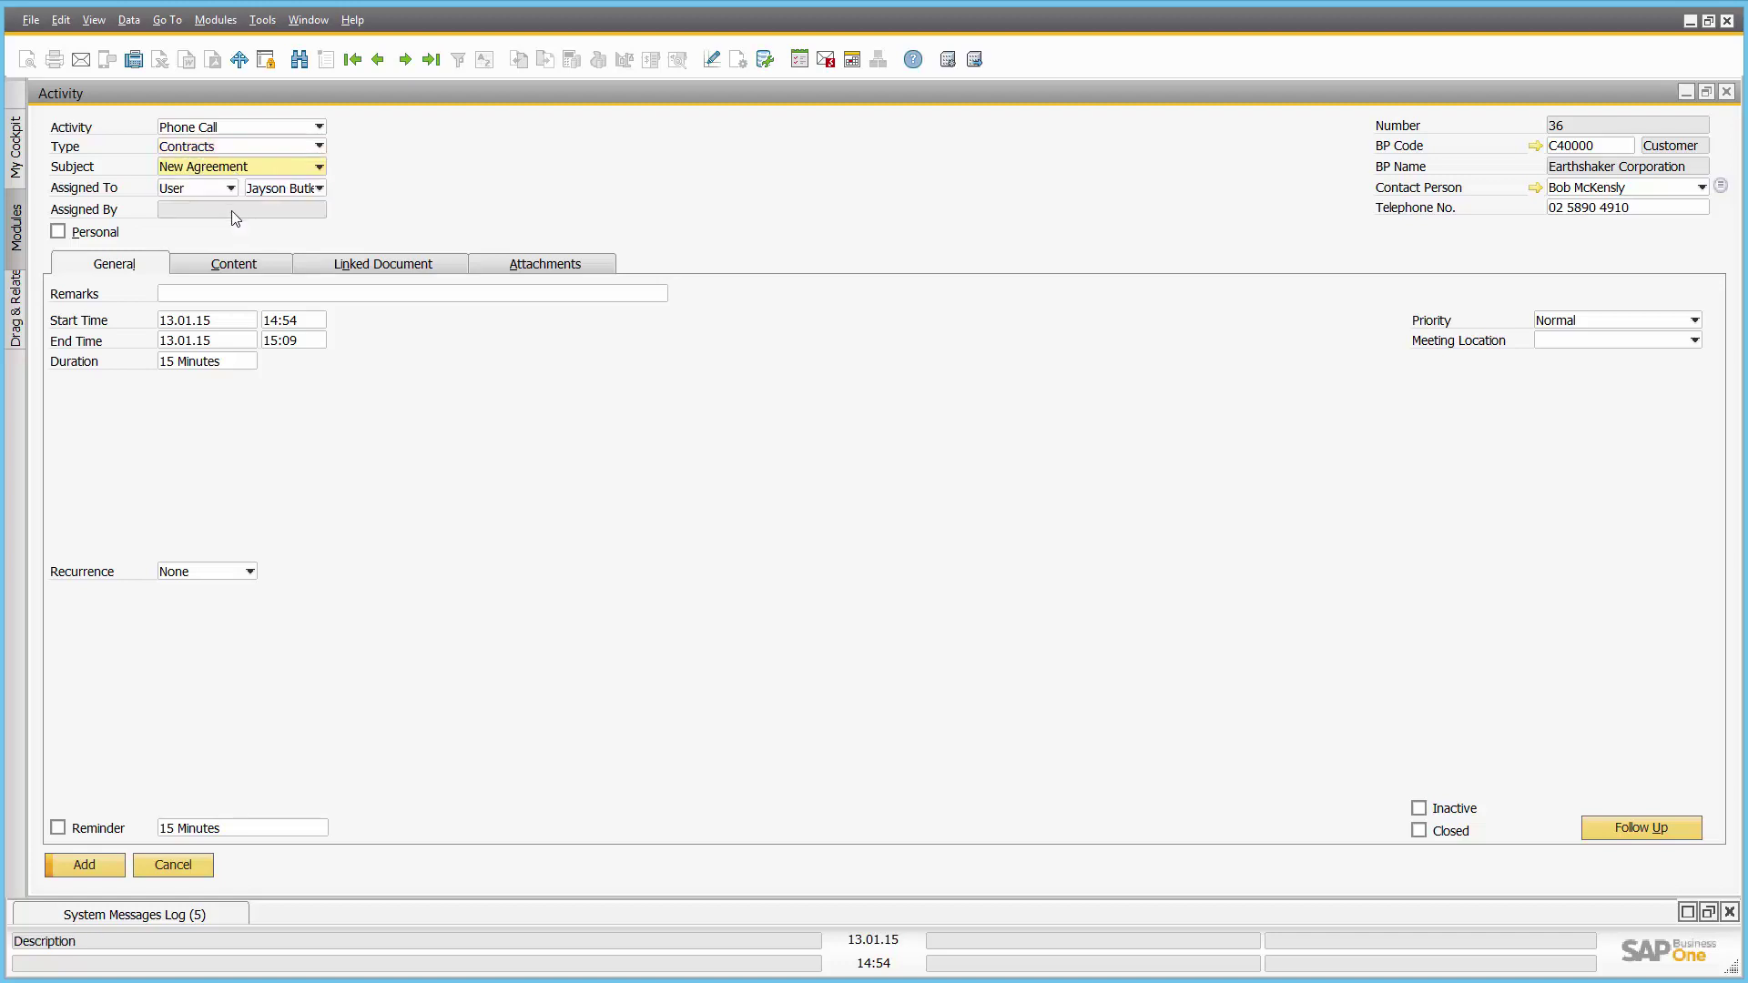
- Note 'Called about new agreement - will sign tomorrow', add the activity, and reopen activity 36
click(216, 293)
text(Called about)
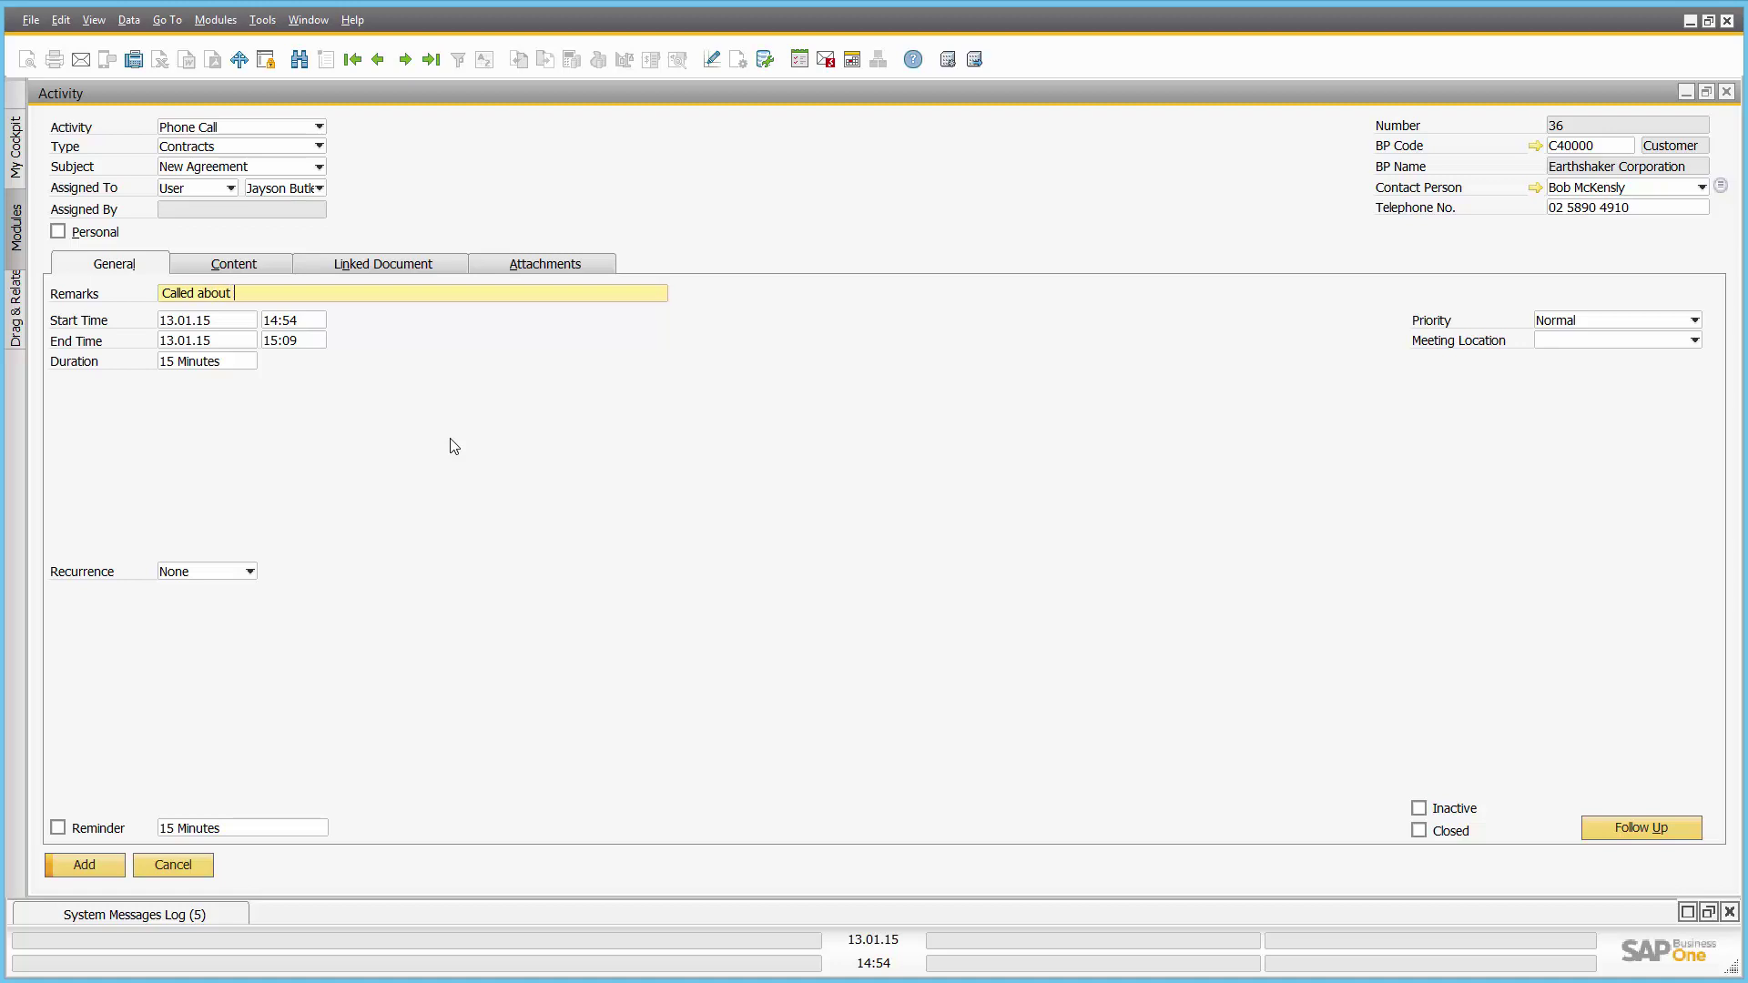
text( new agreement)
click(271, 262)
text(Called a)
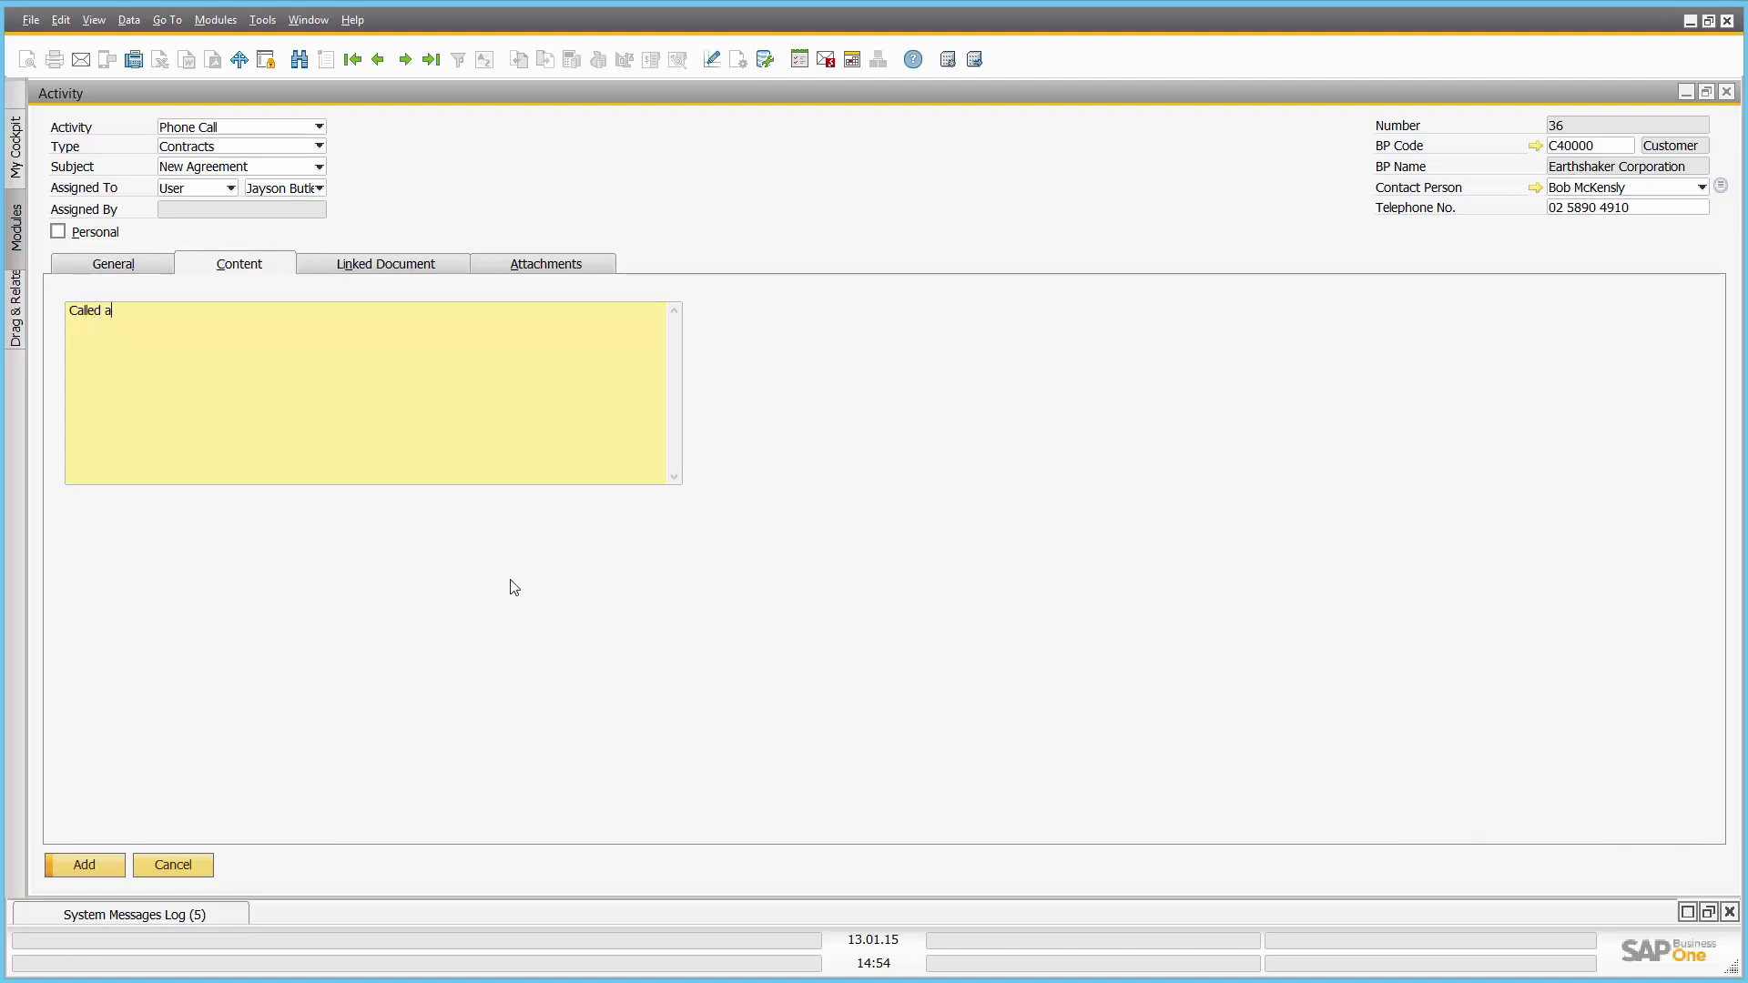
text(bout new agreement - will sign tomorro)
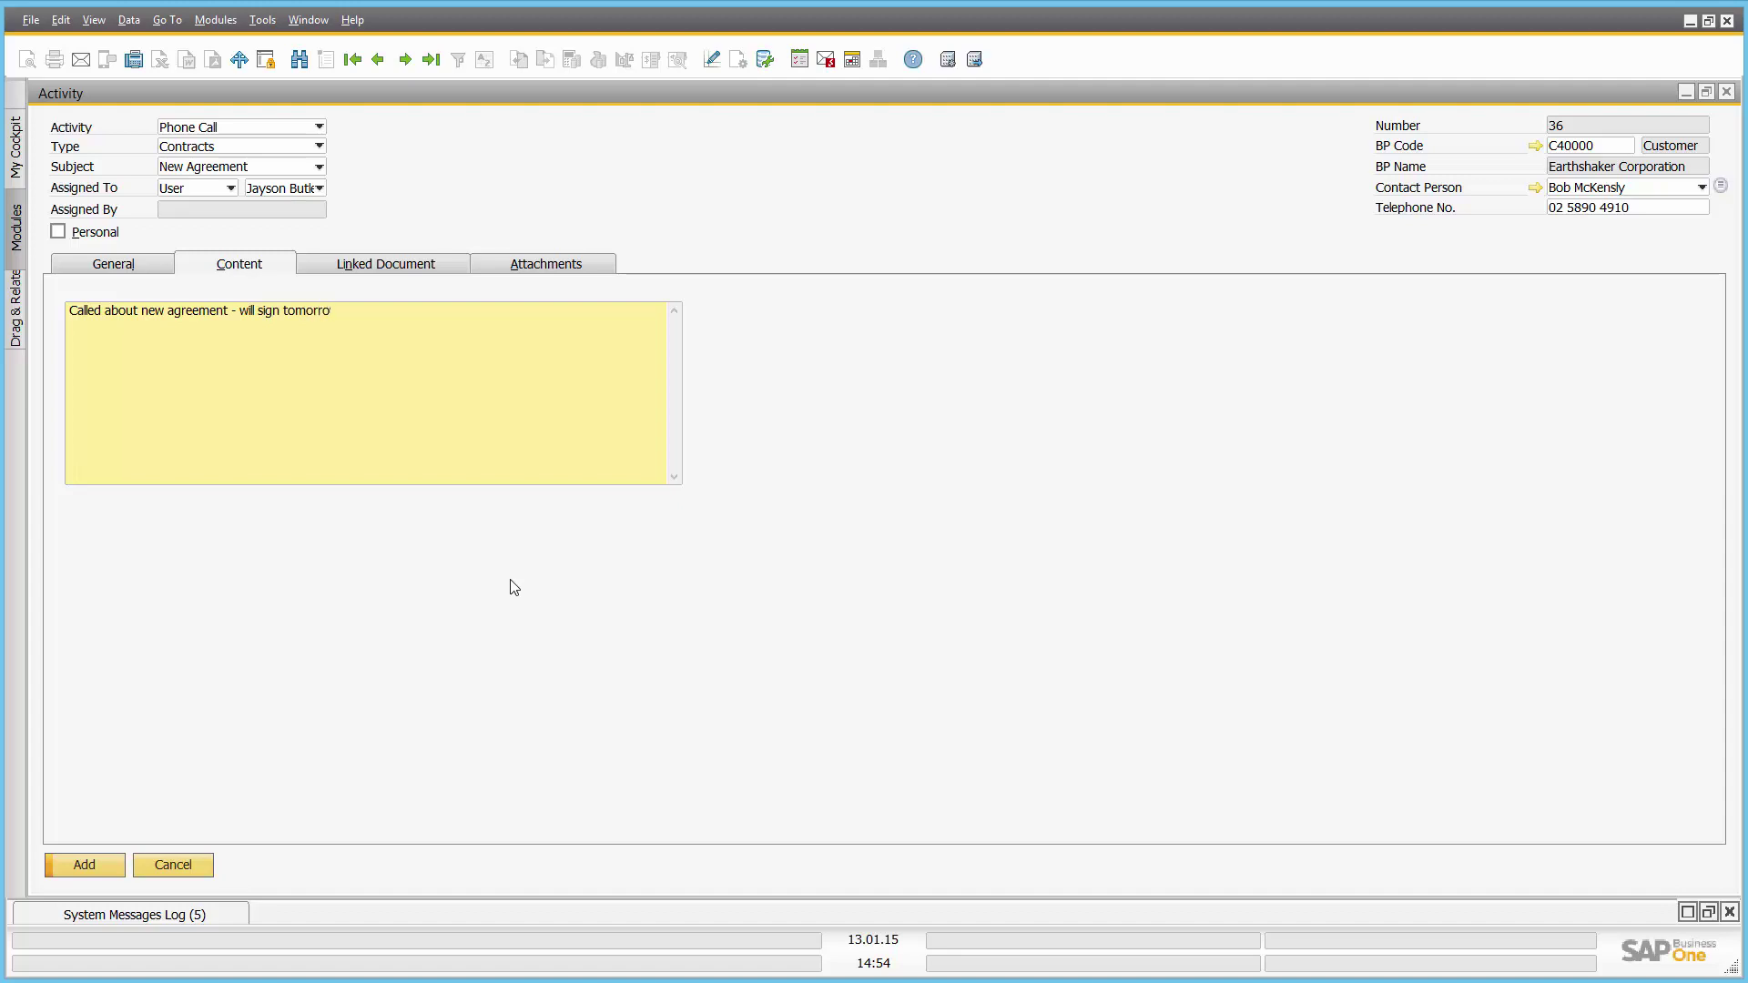
text(w.)
click(116, 866)
click(378, 60)
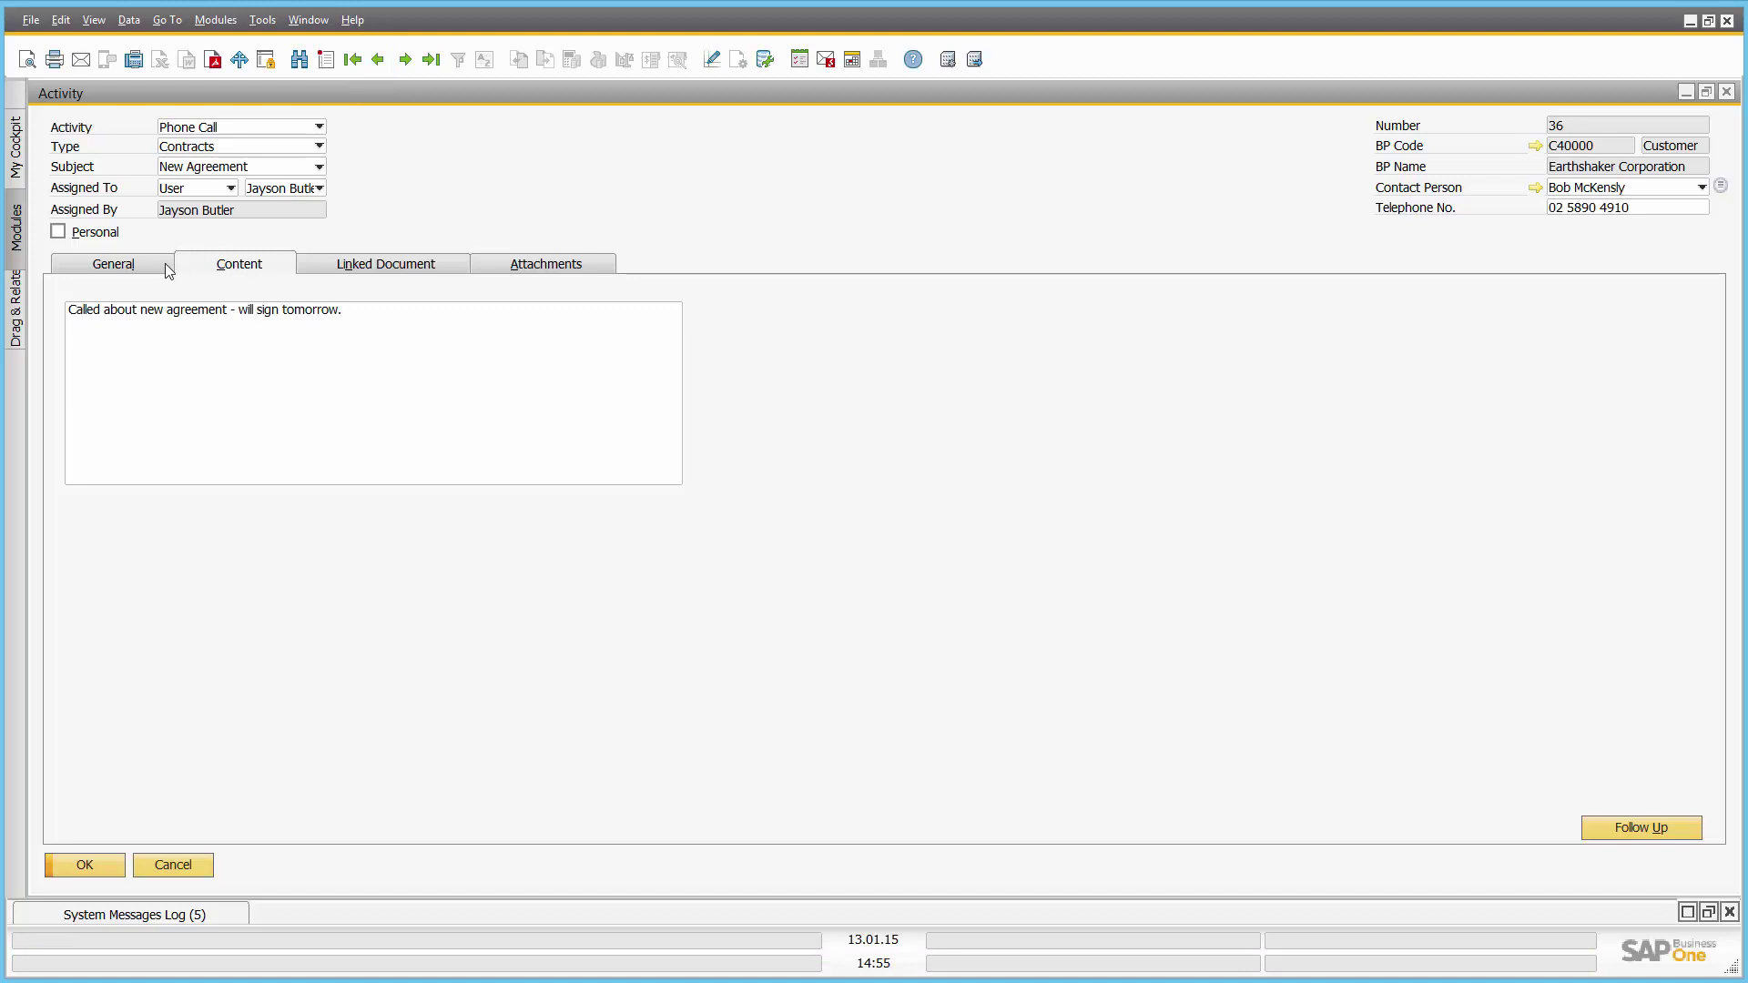
- Check activity 36's Linked Document and Attachments tabs, then return to its General details
click(354, 266)
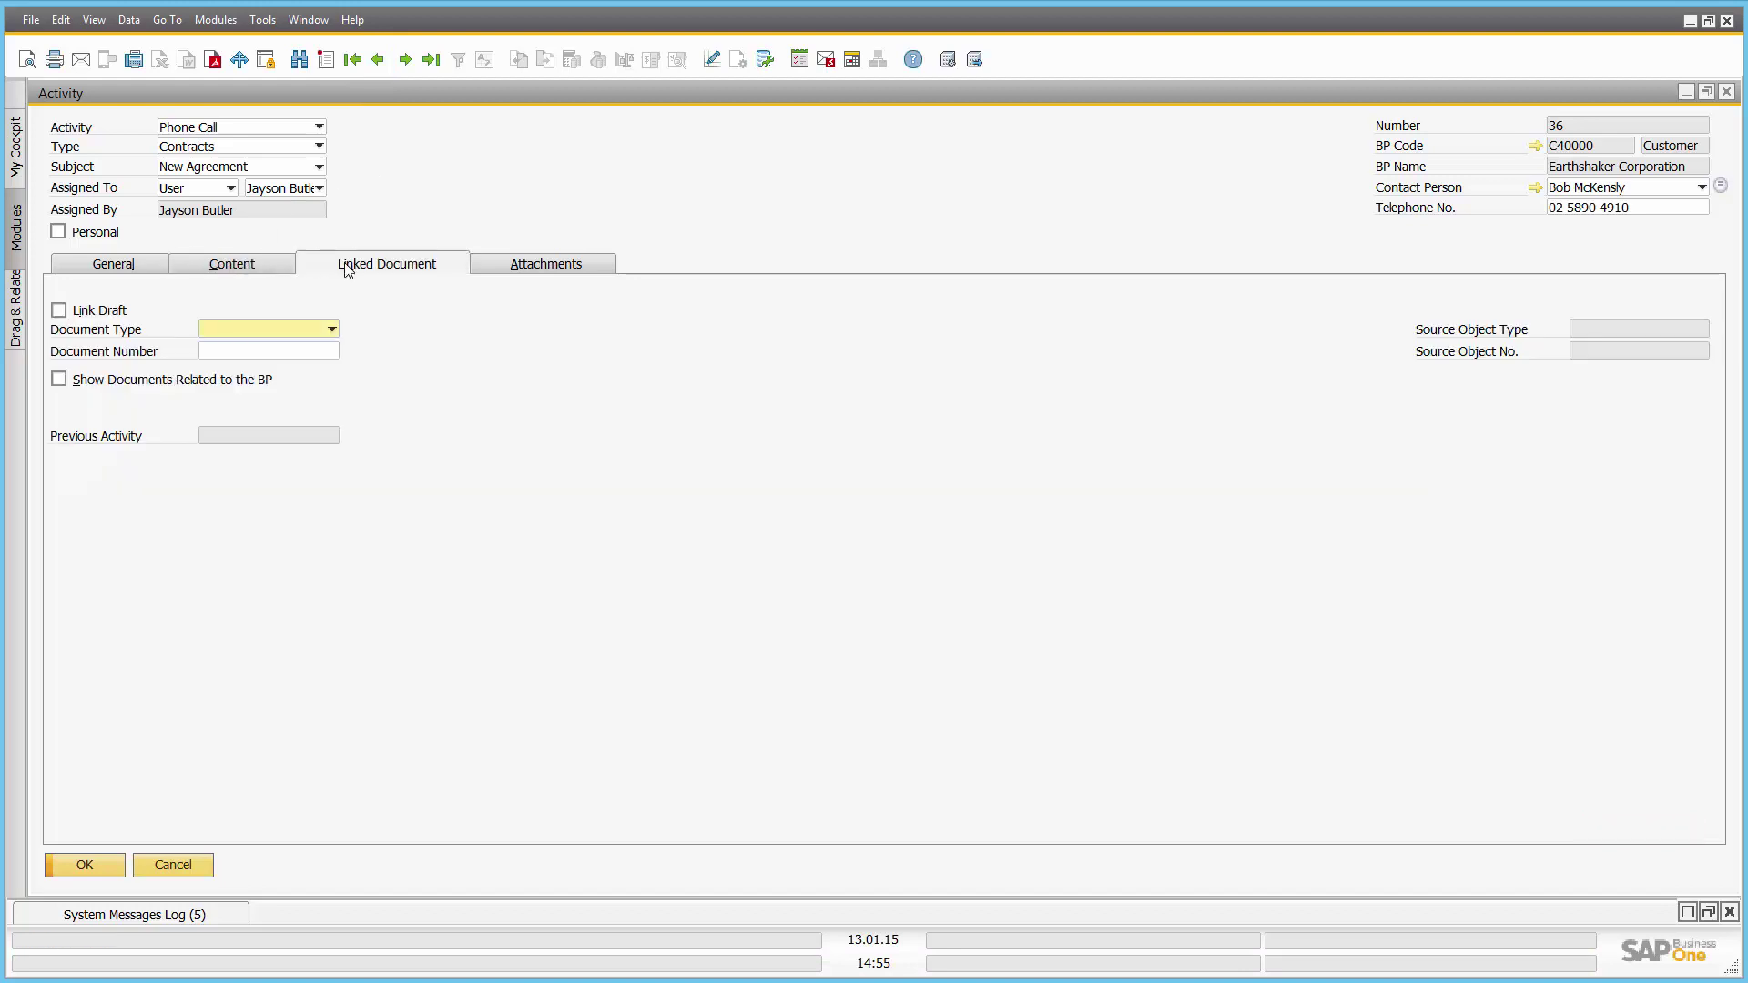
click(537, 269)
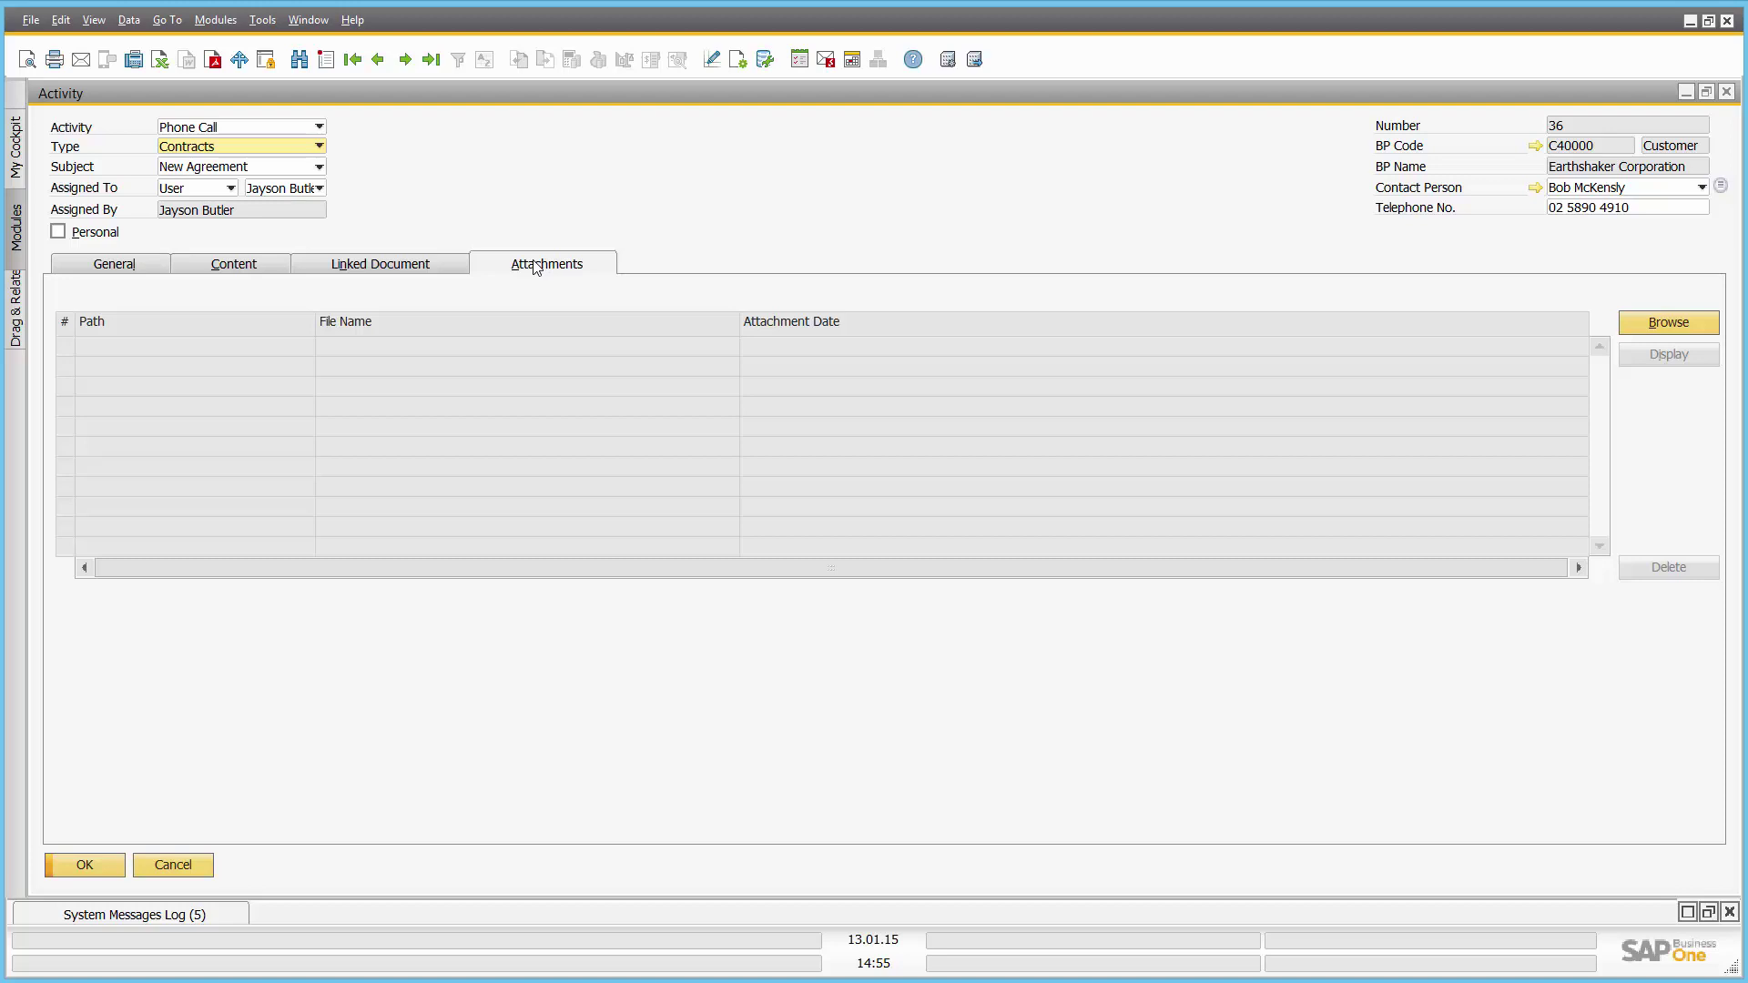
click(109, 267)
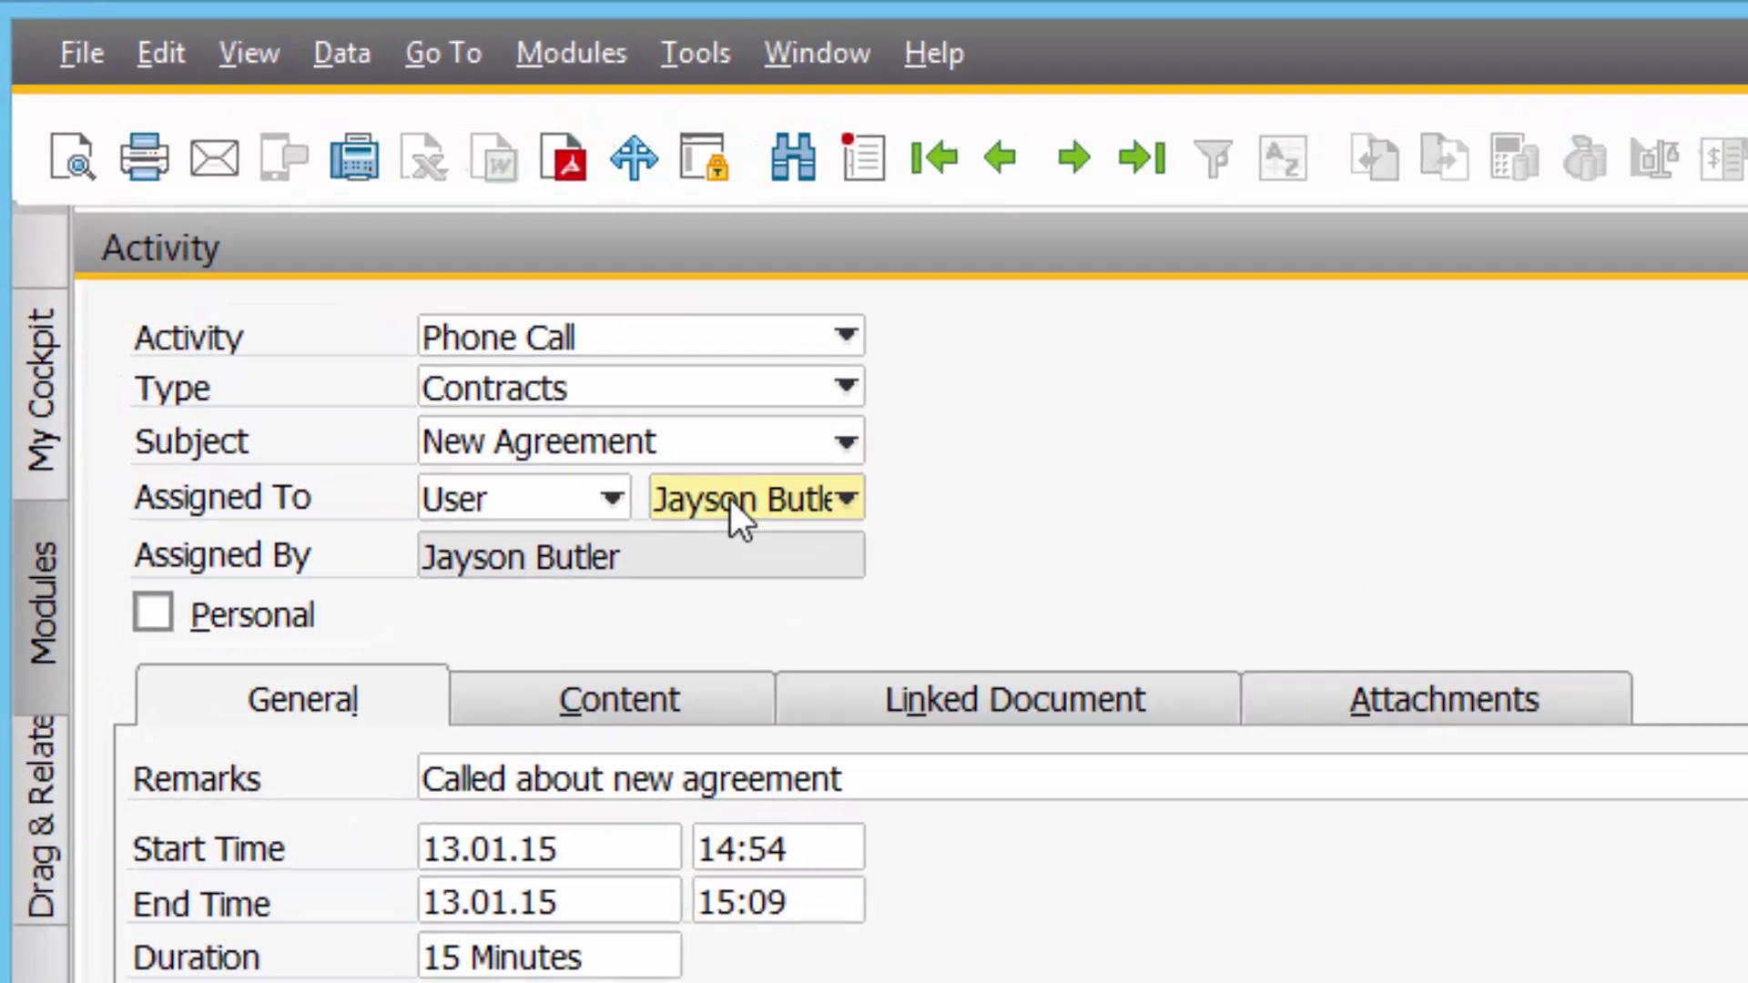
- Reassign activity 36 to another user and replace the remark with 'Please follow up .....'
click(278, 190)
click(742, 674)
triple_click(675, 801)
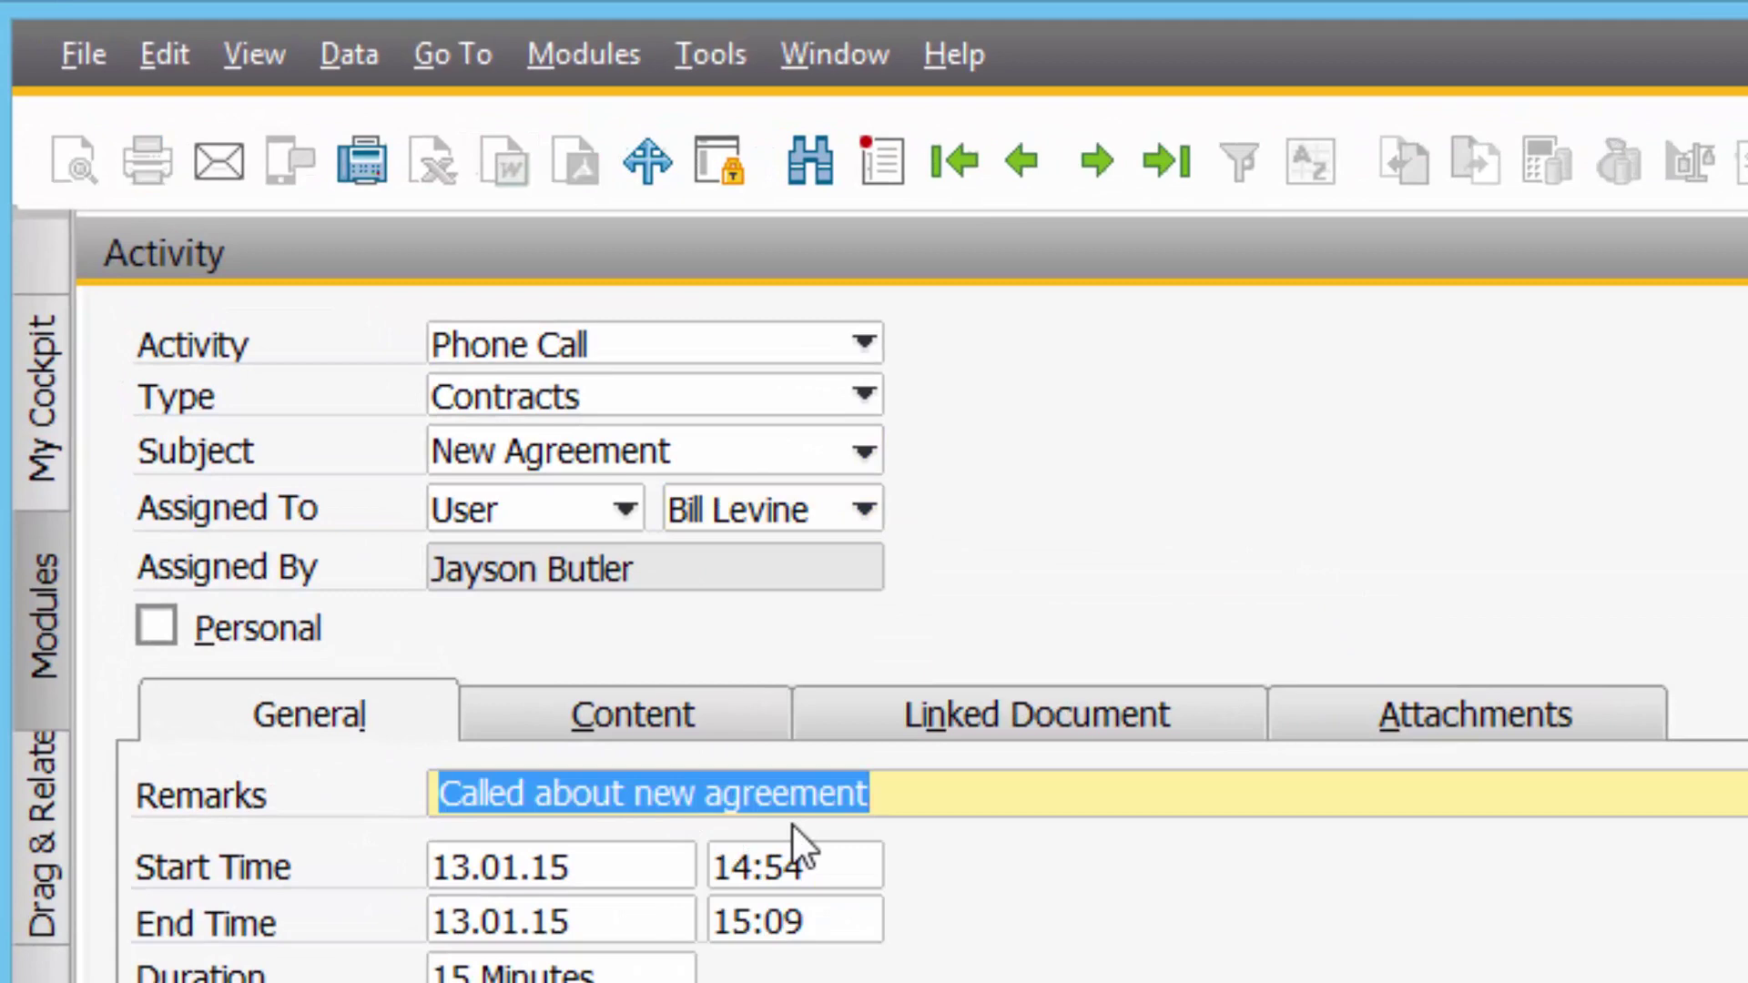
text(Please follow up)
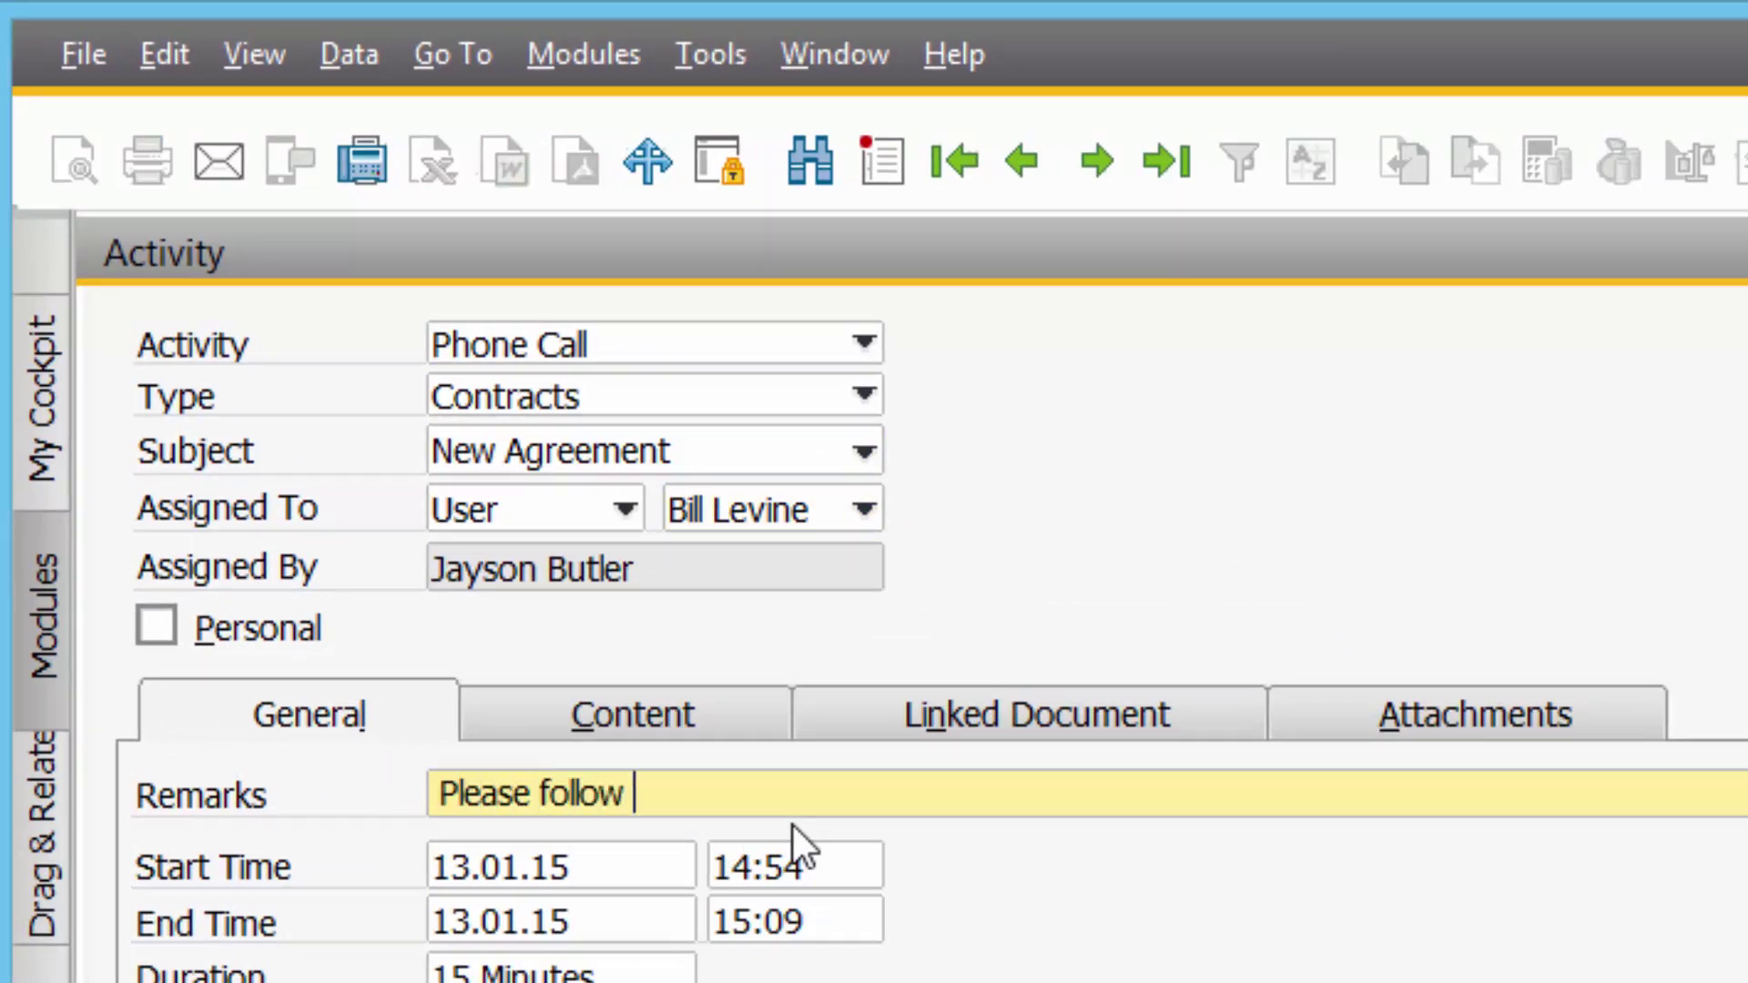
text( .....)
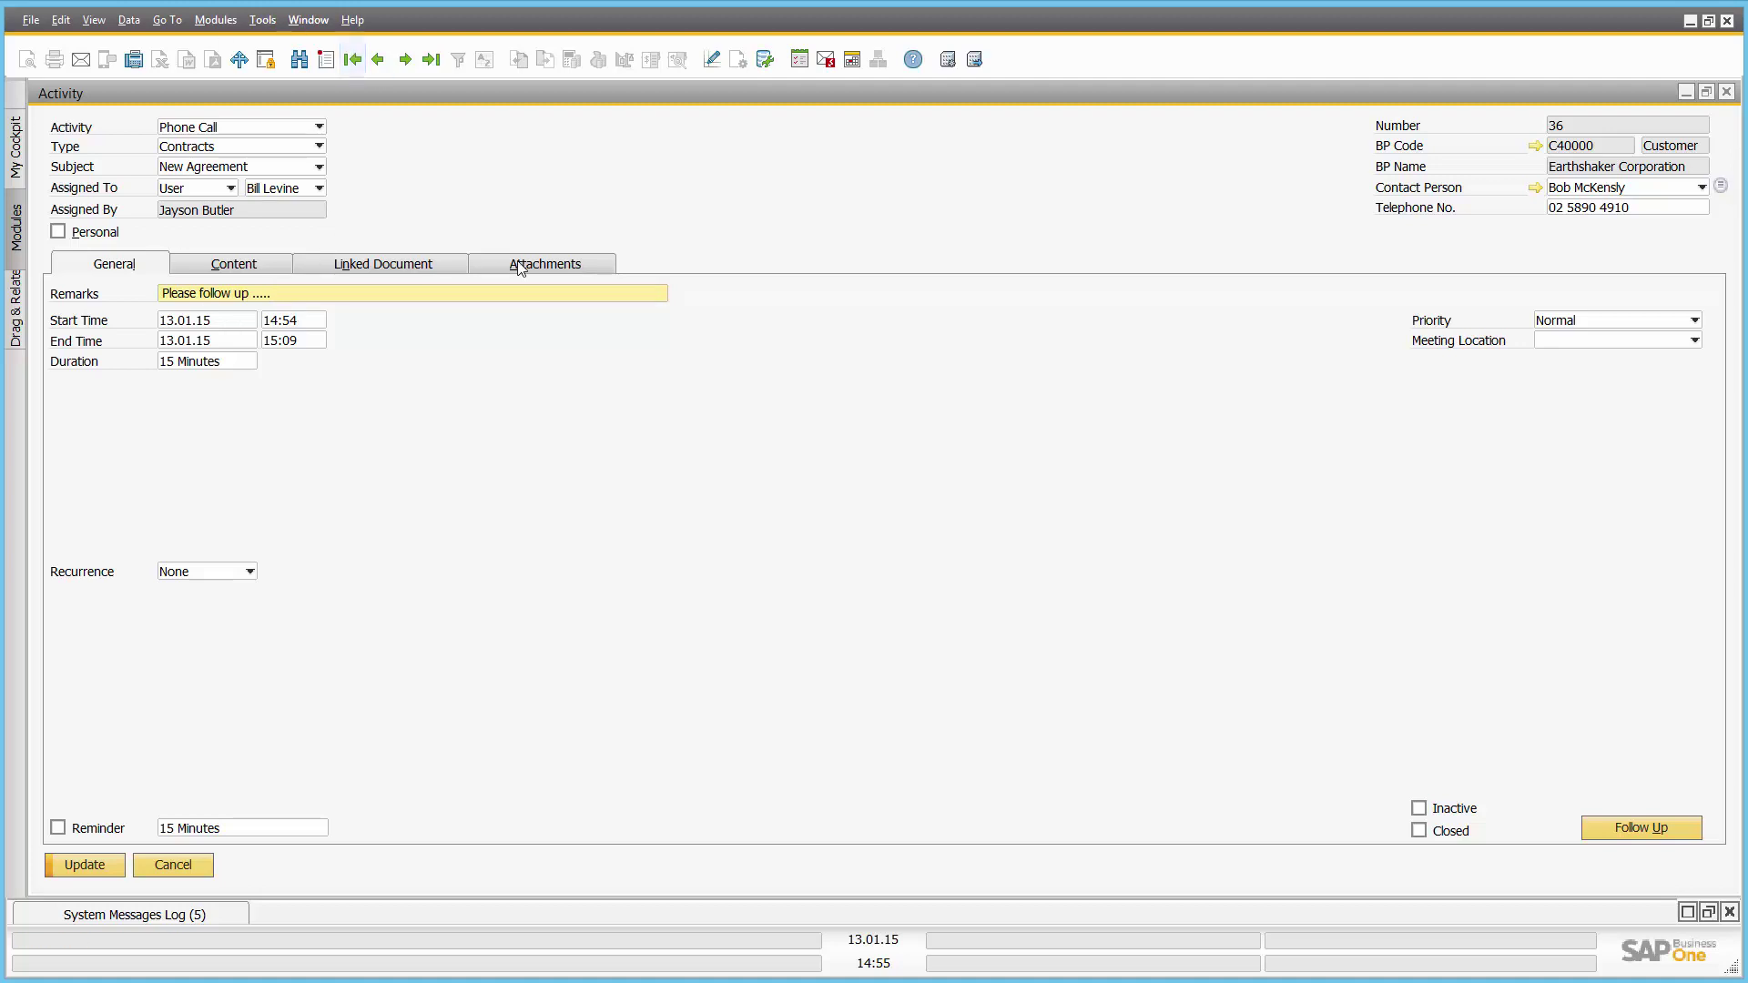
- Update the activity, review Earthshaker's related activities, then close the master data record
click(159, 865)
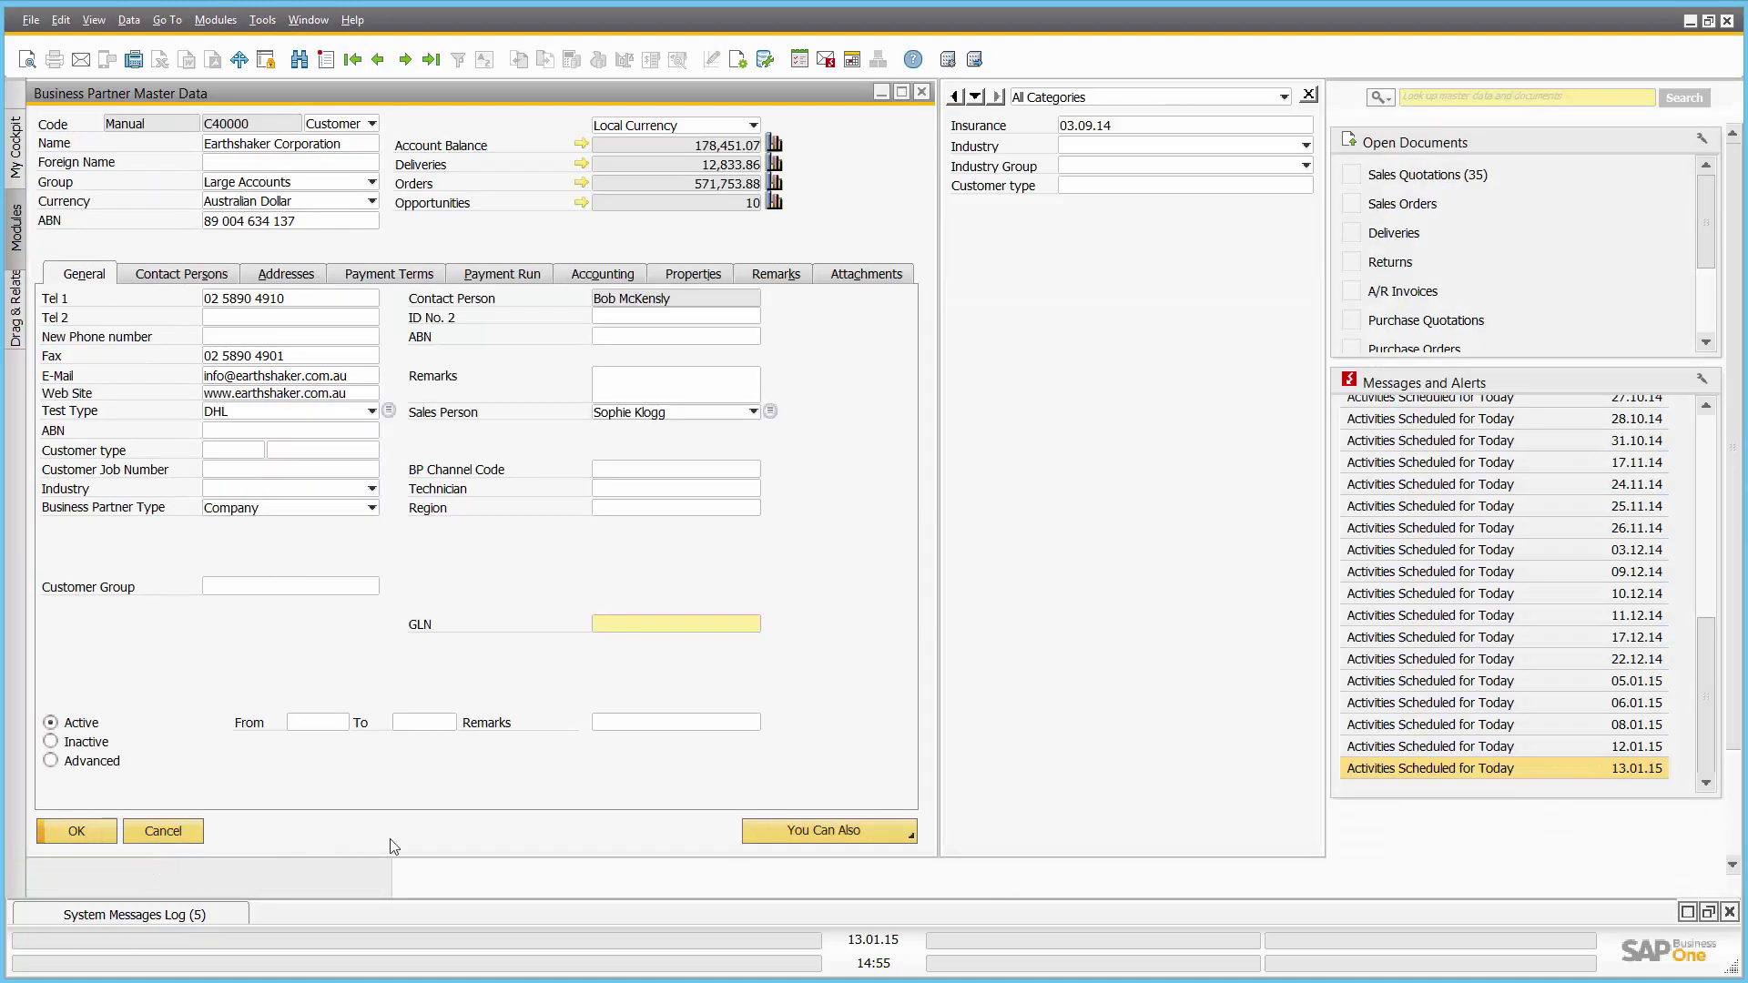
click(879, 847)
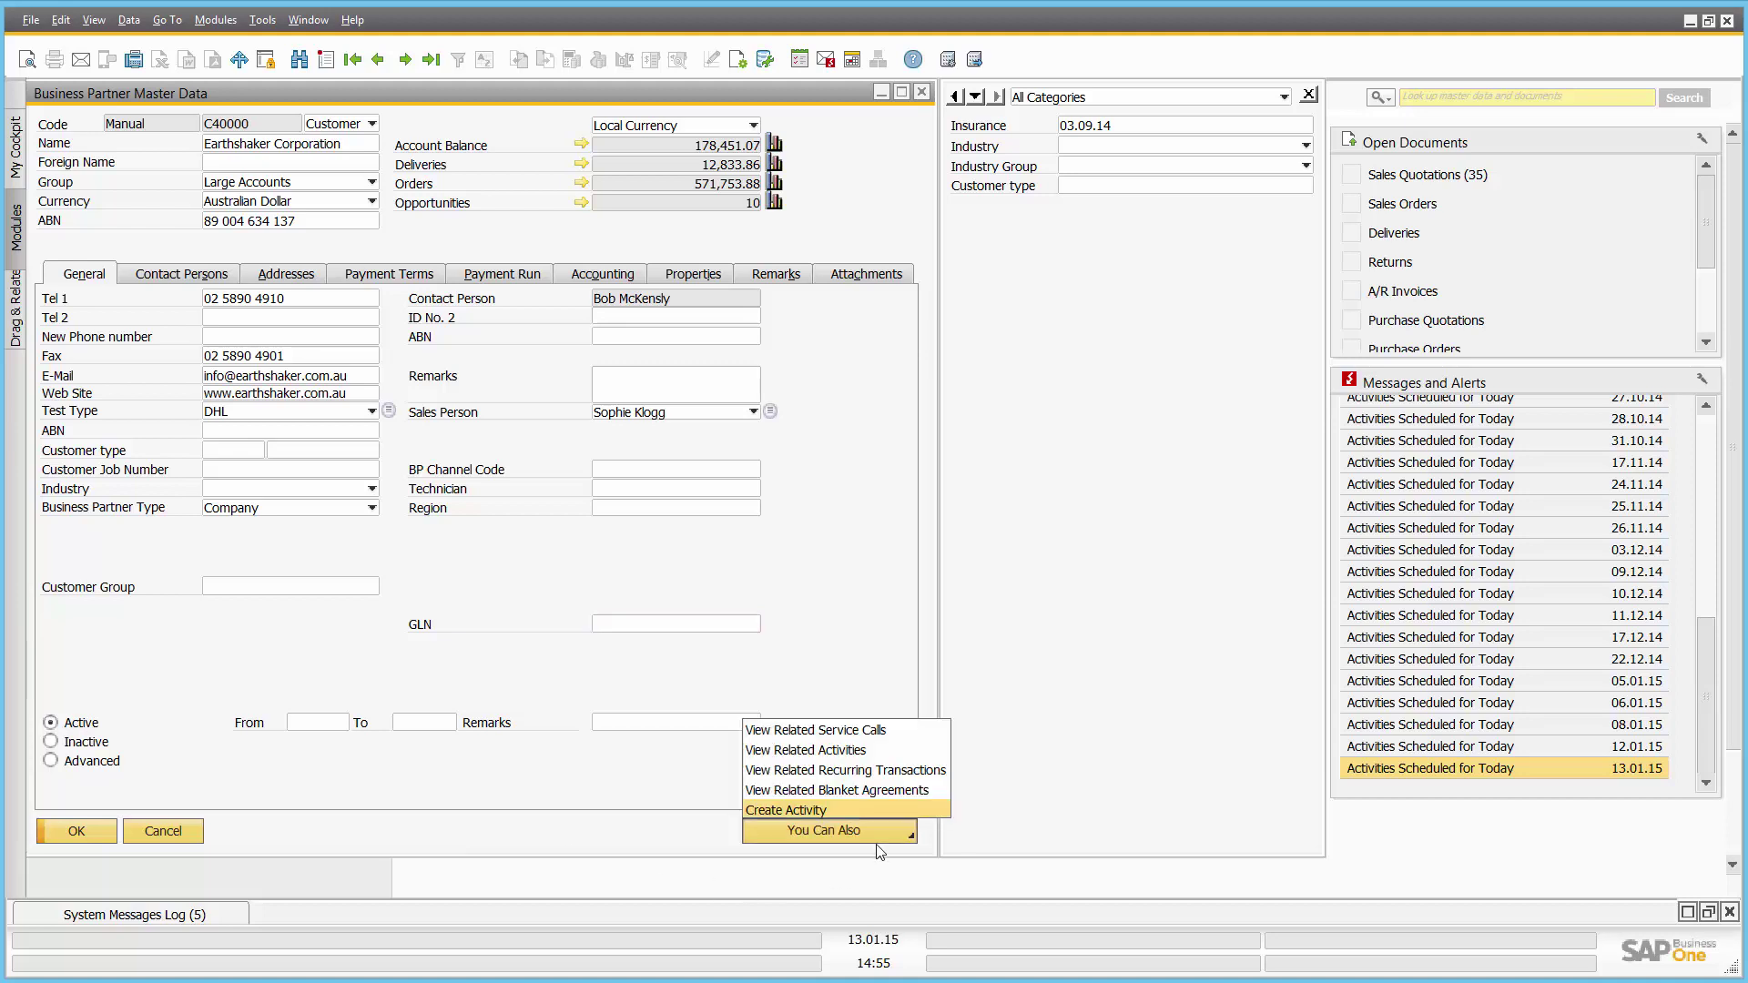
click(836, 750)
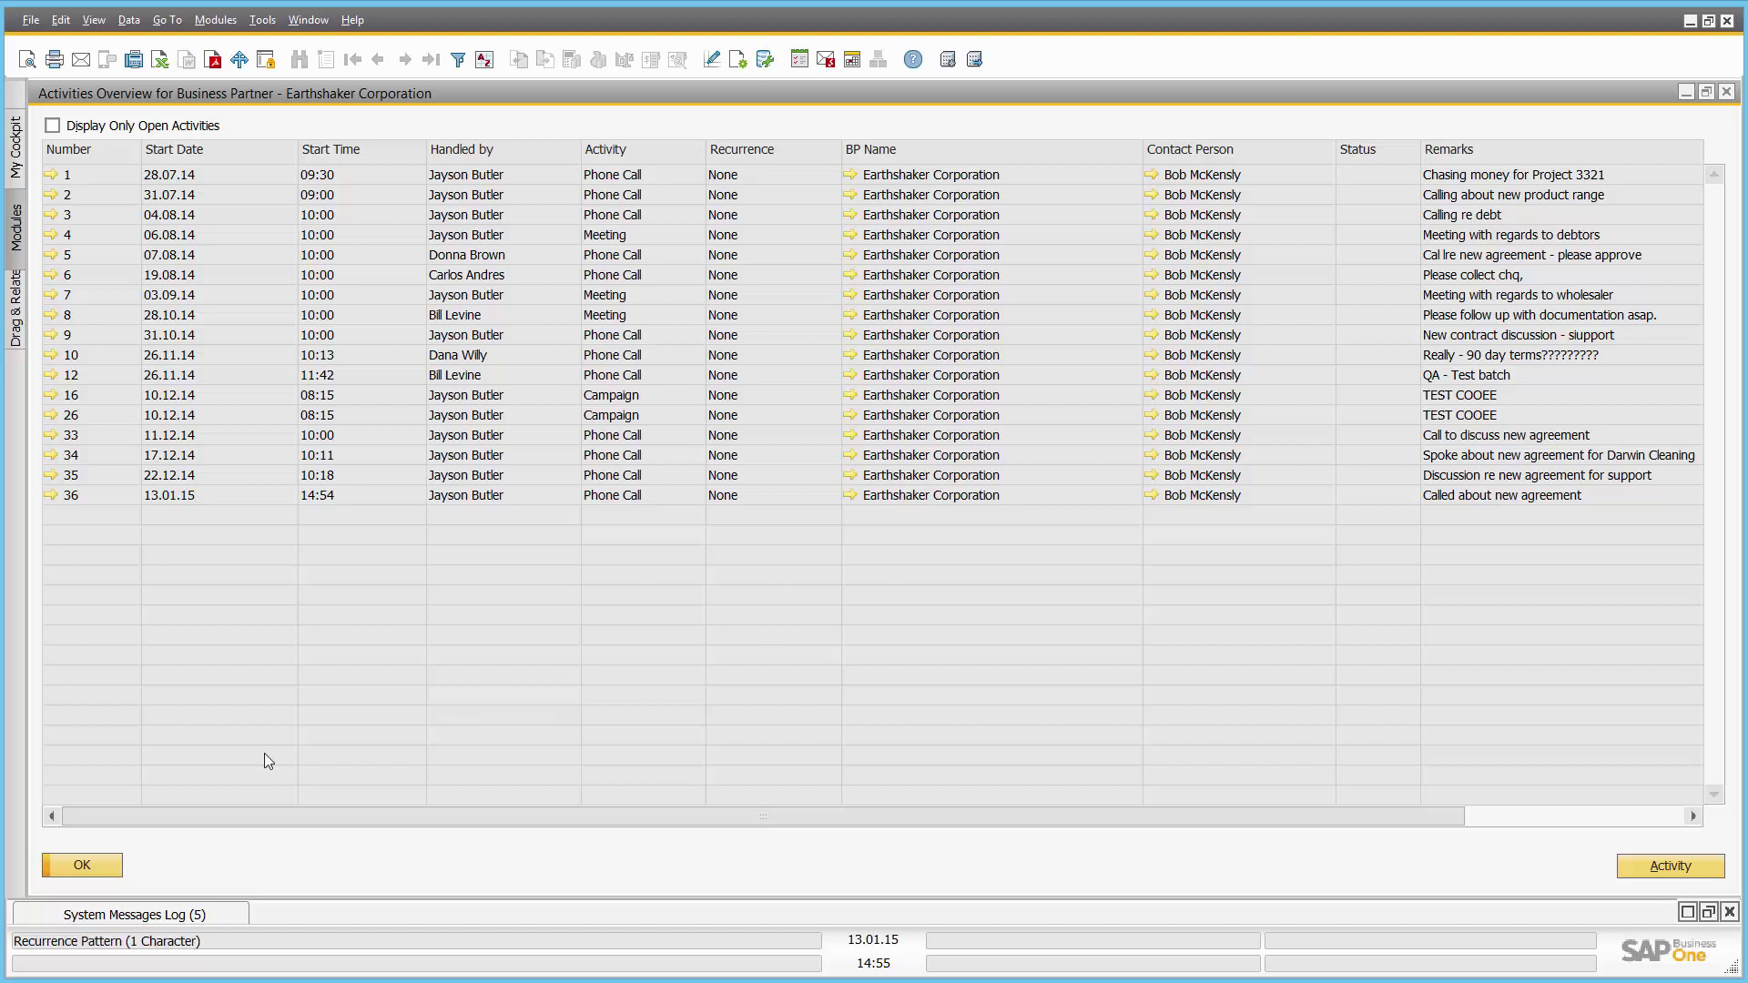
click(57, 867)
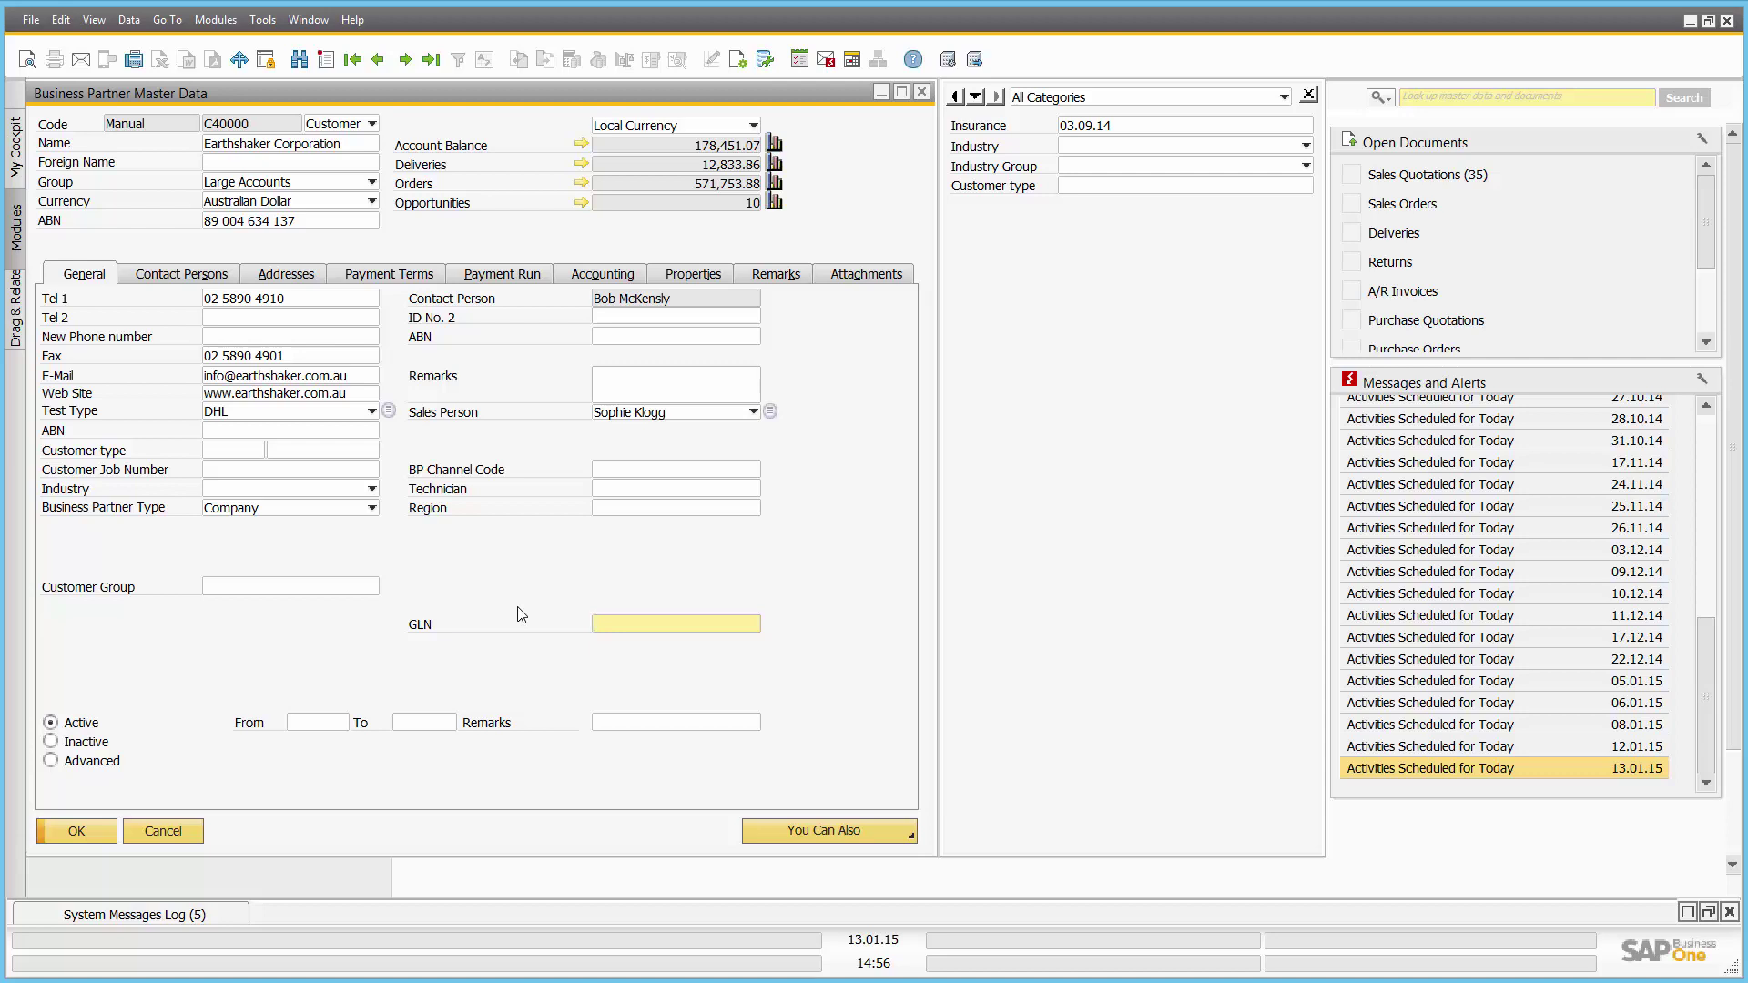
click(160, 830)
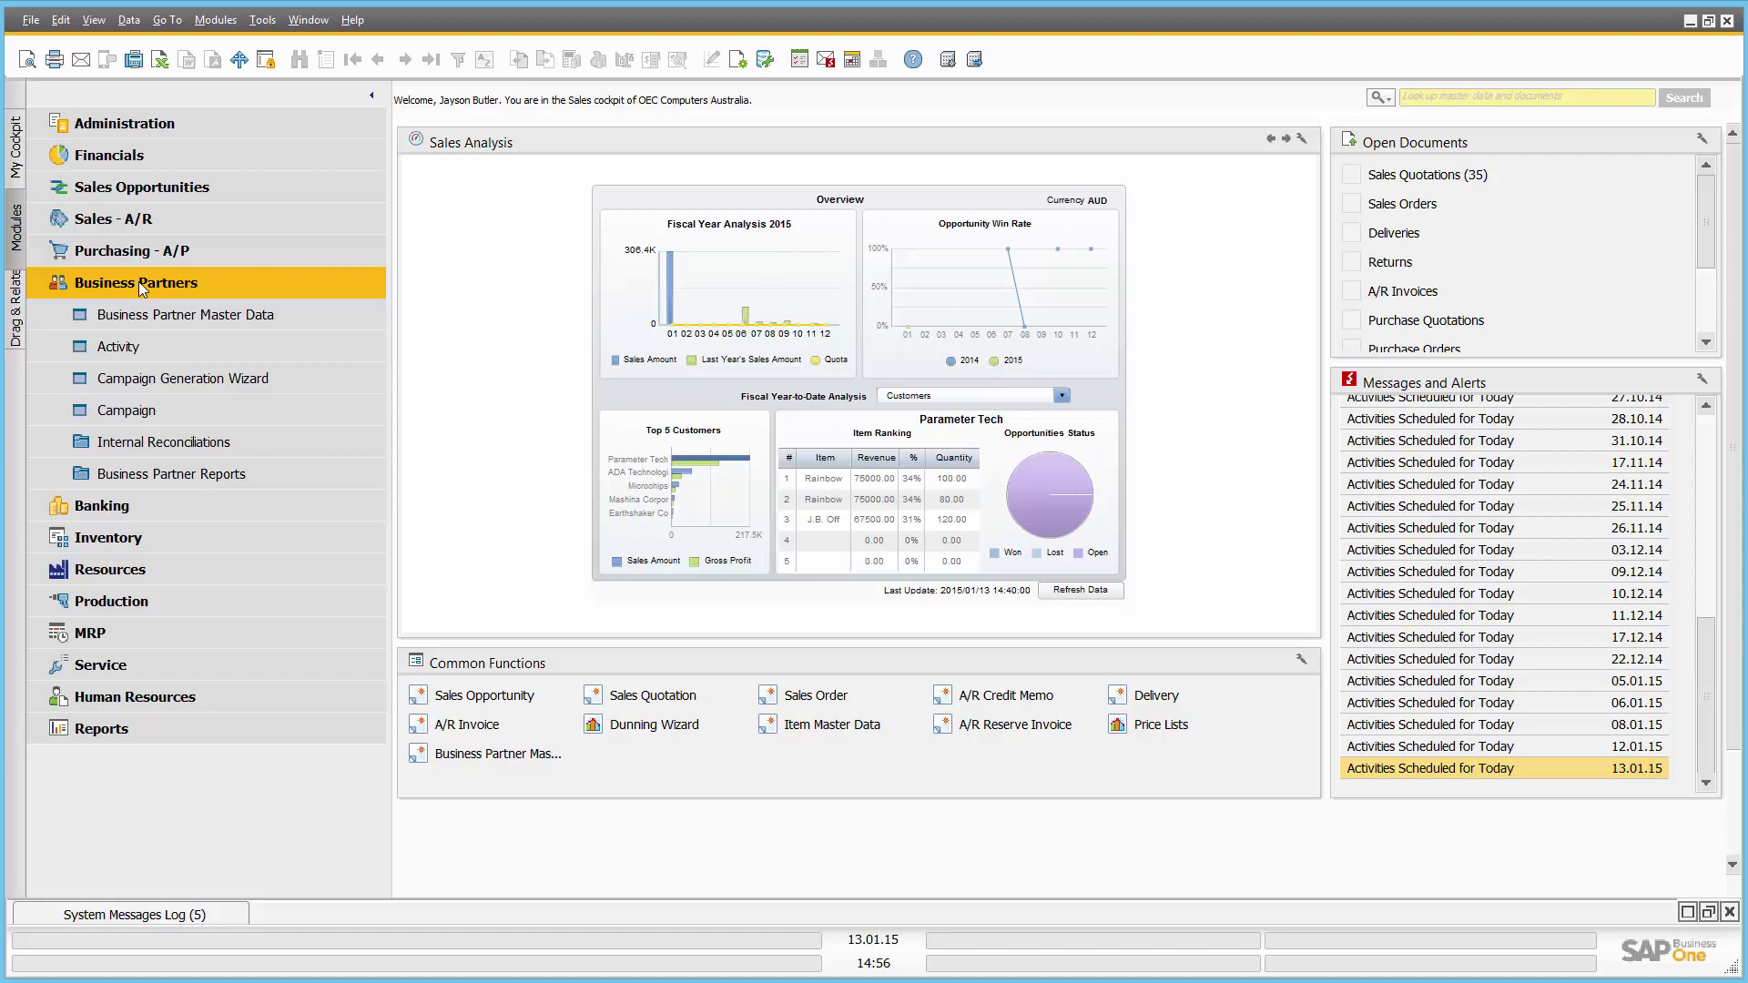
click(213, 386)
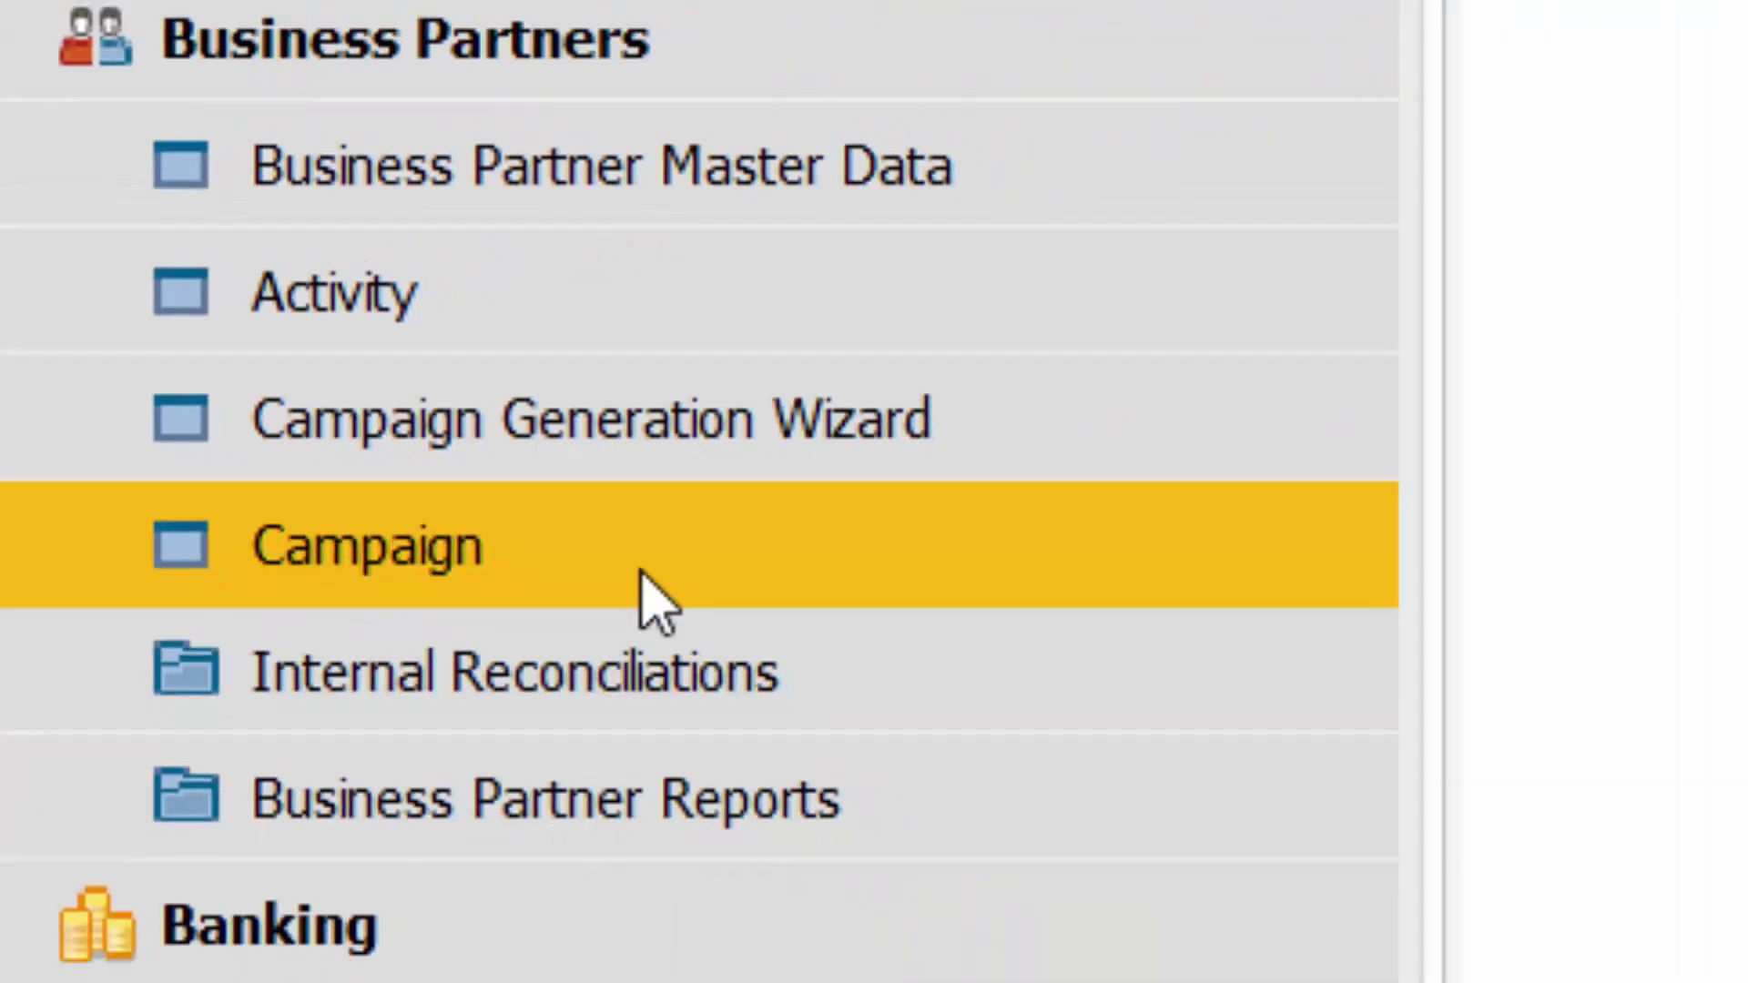
click(1074, 764)
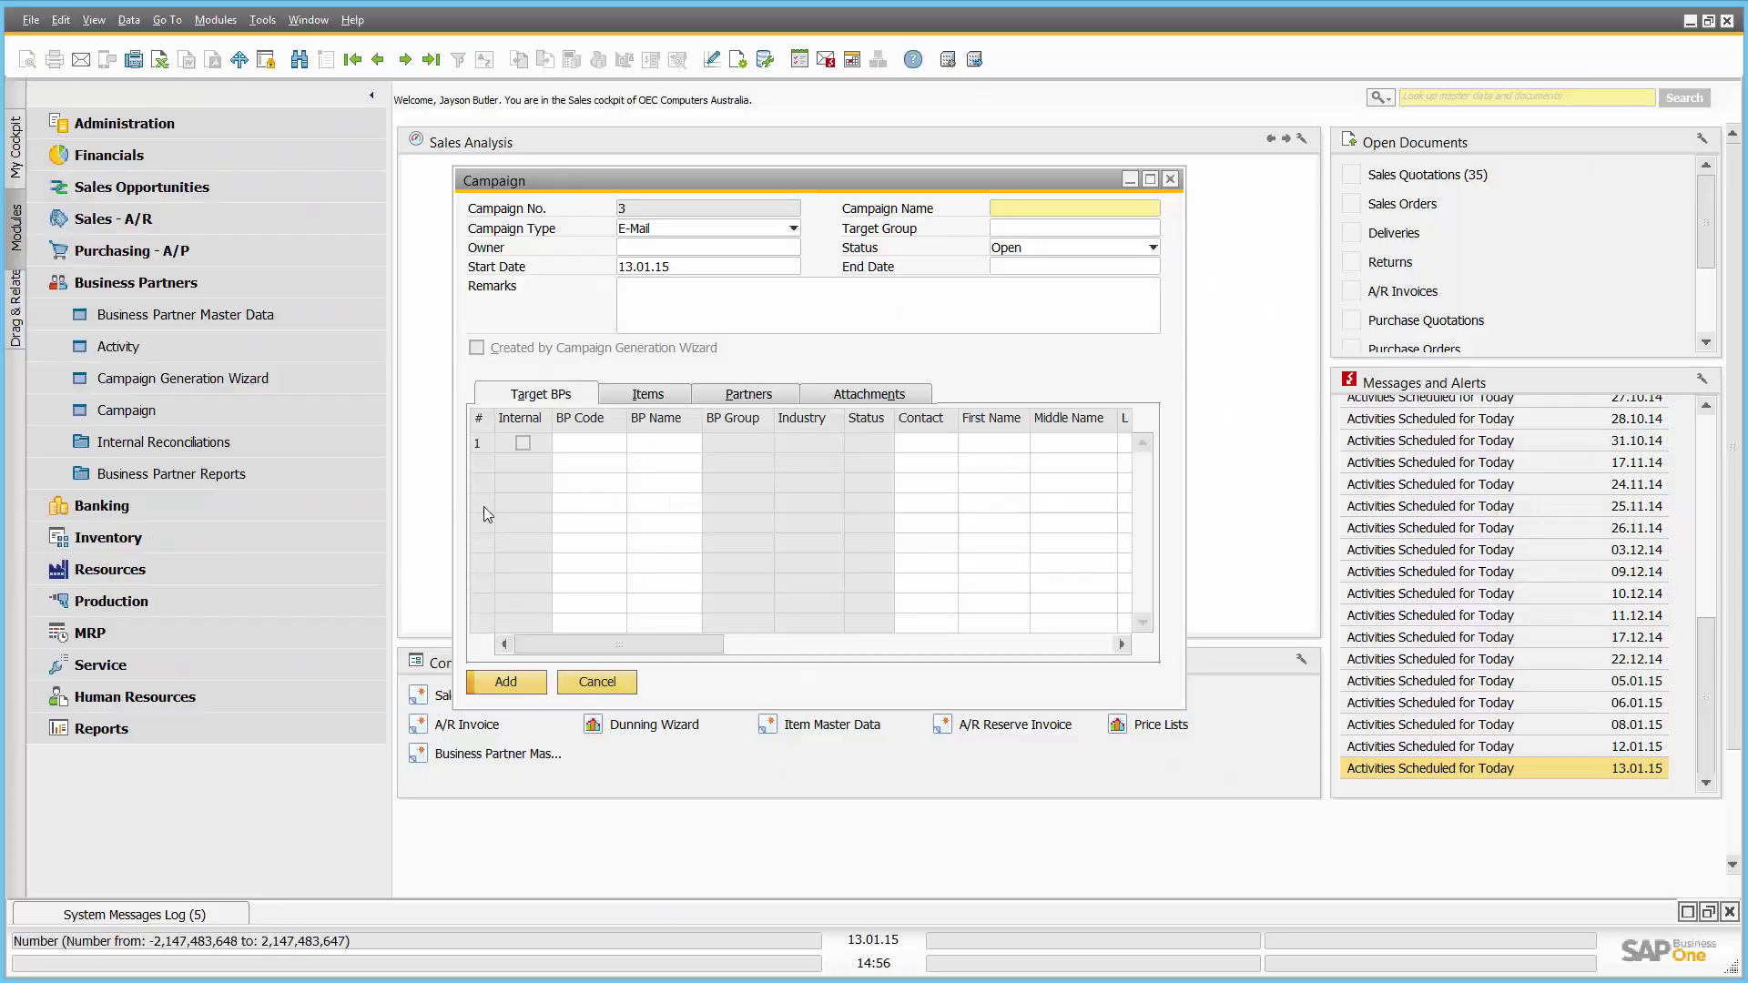
click(751, 228)
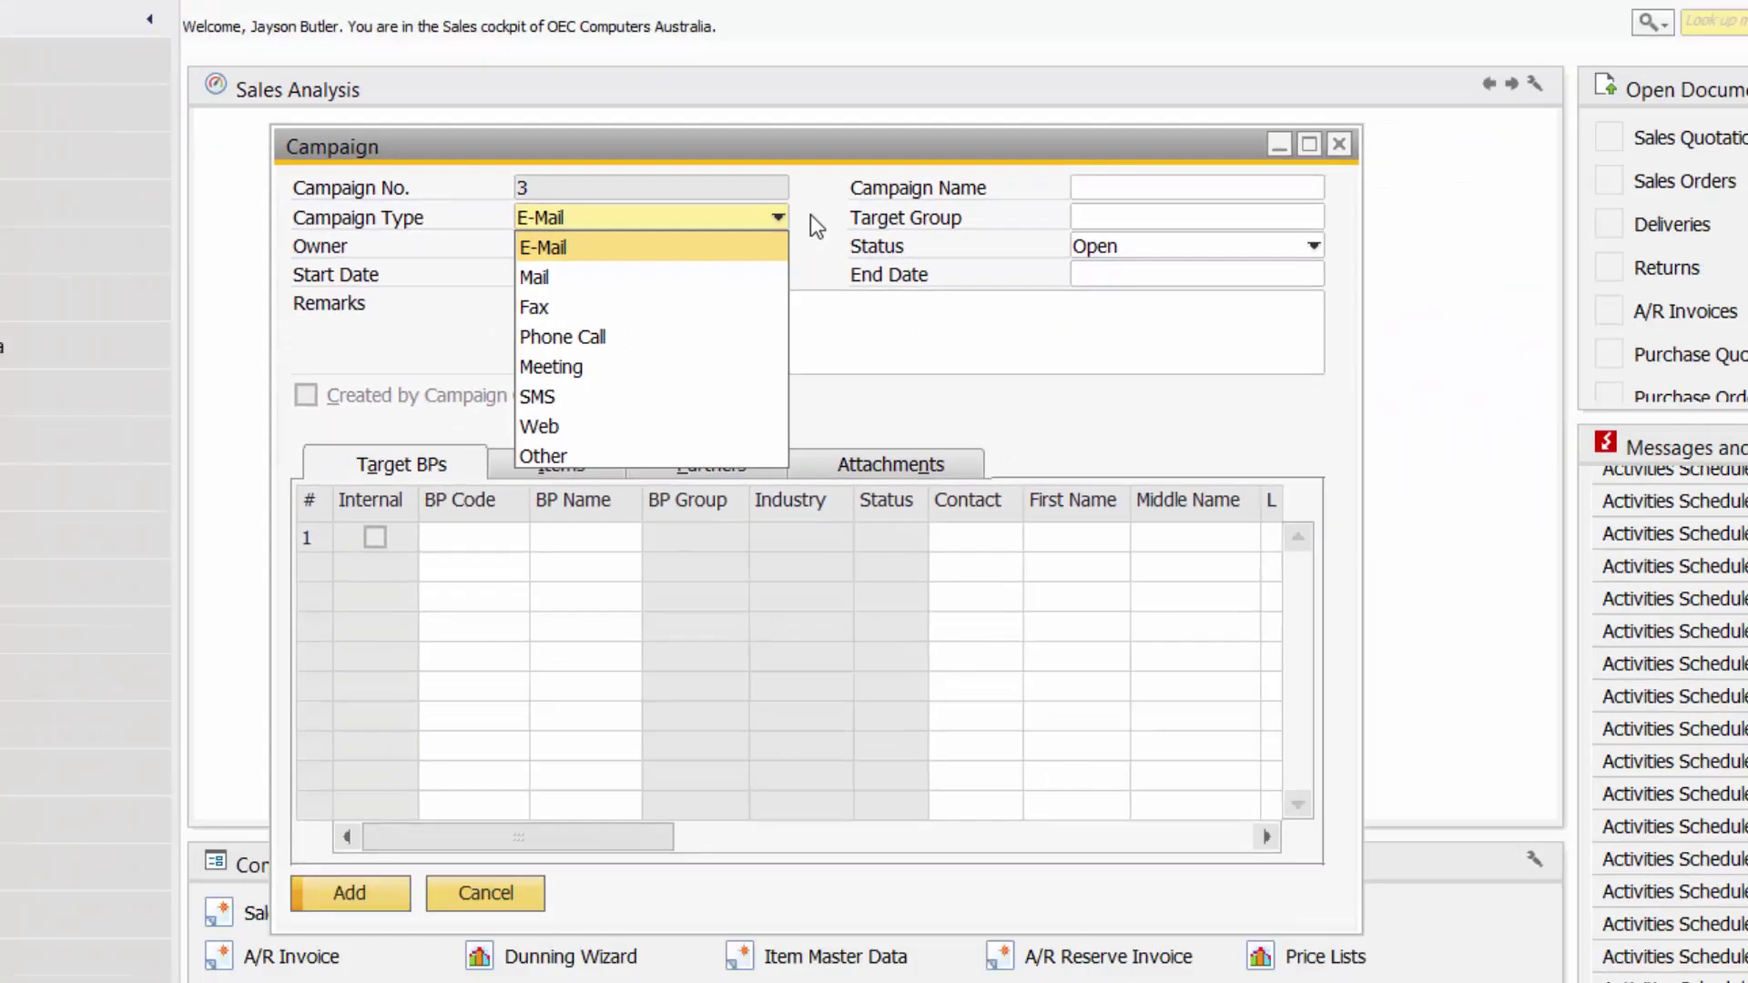
click(799, 166)
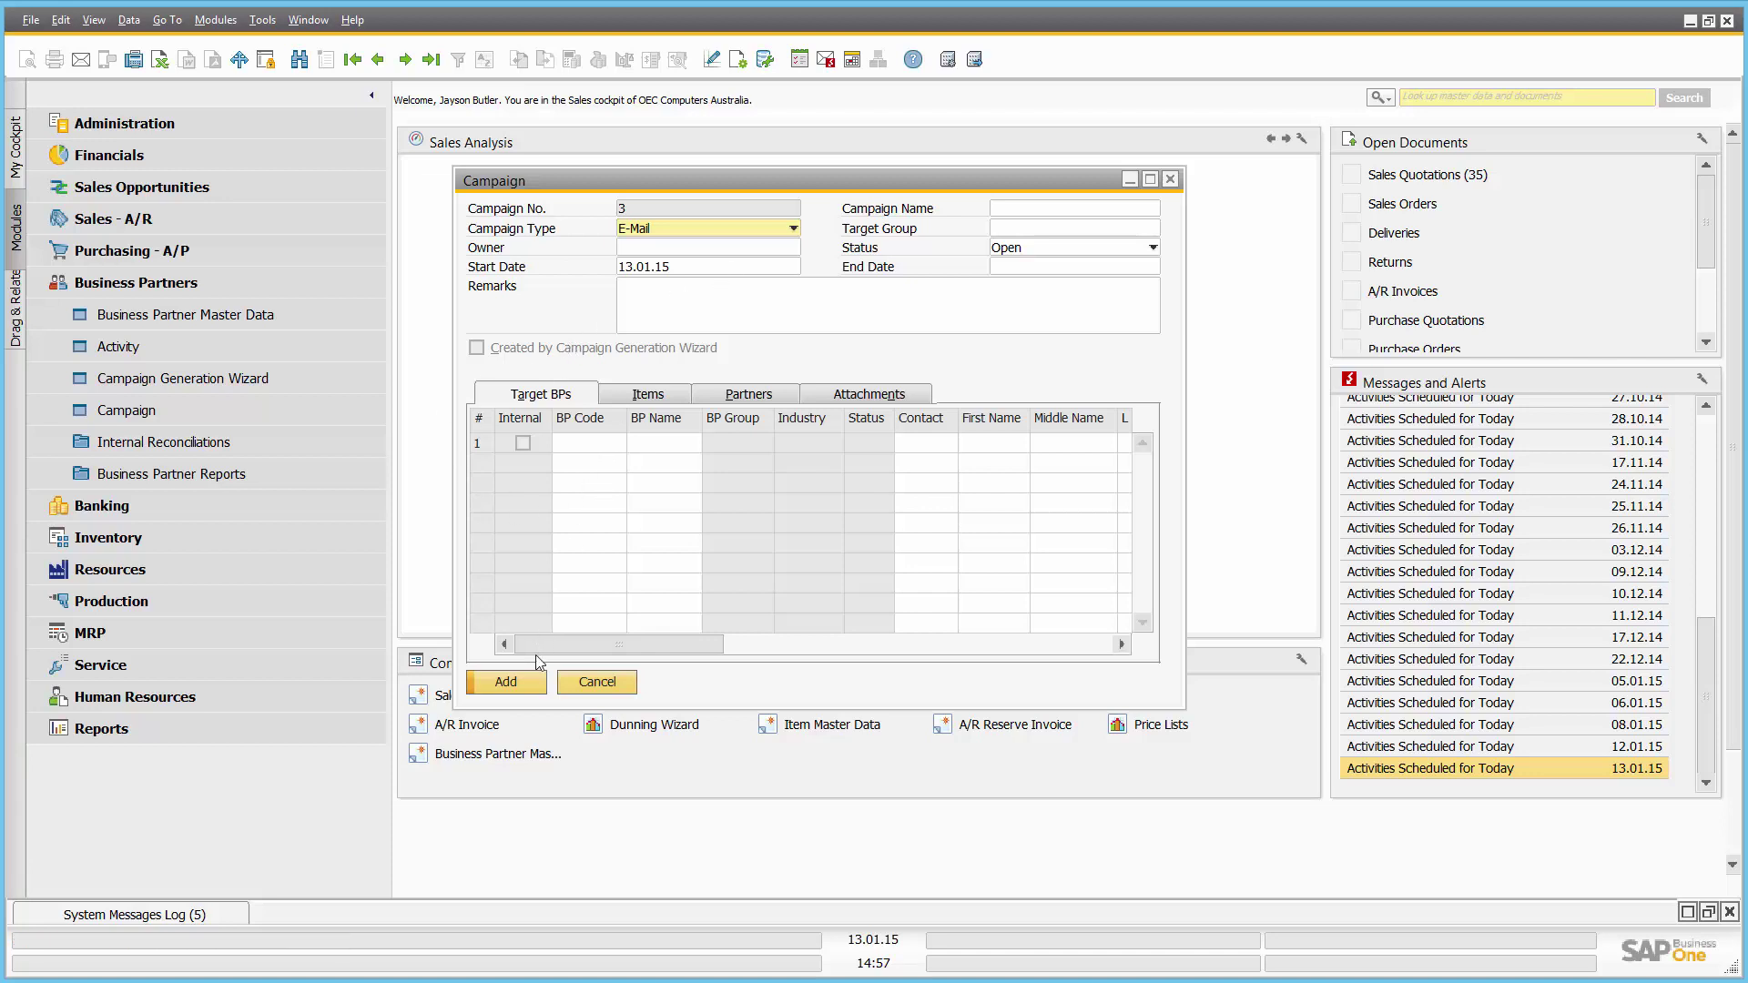
click(525, 684)
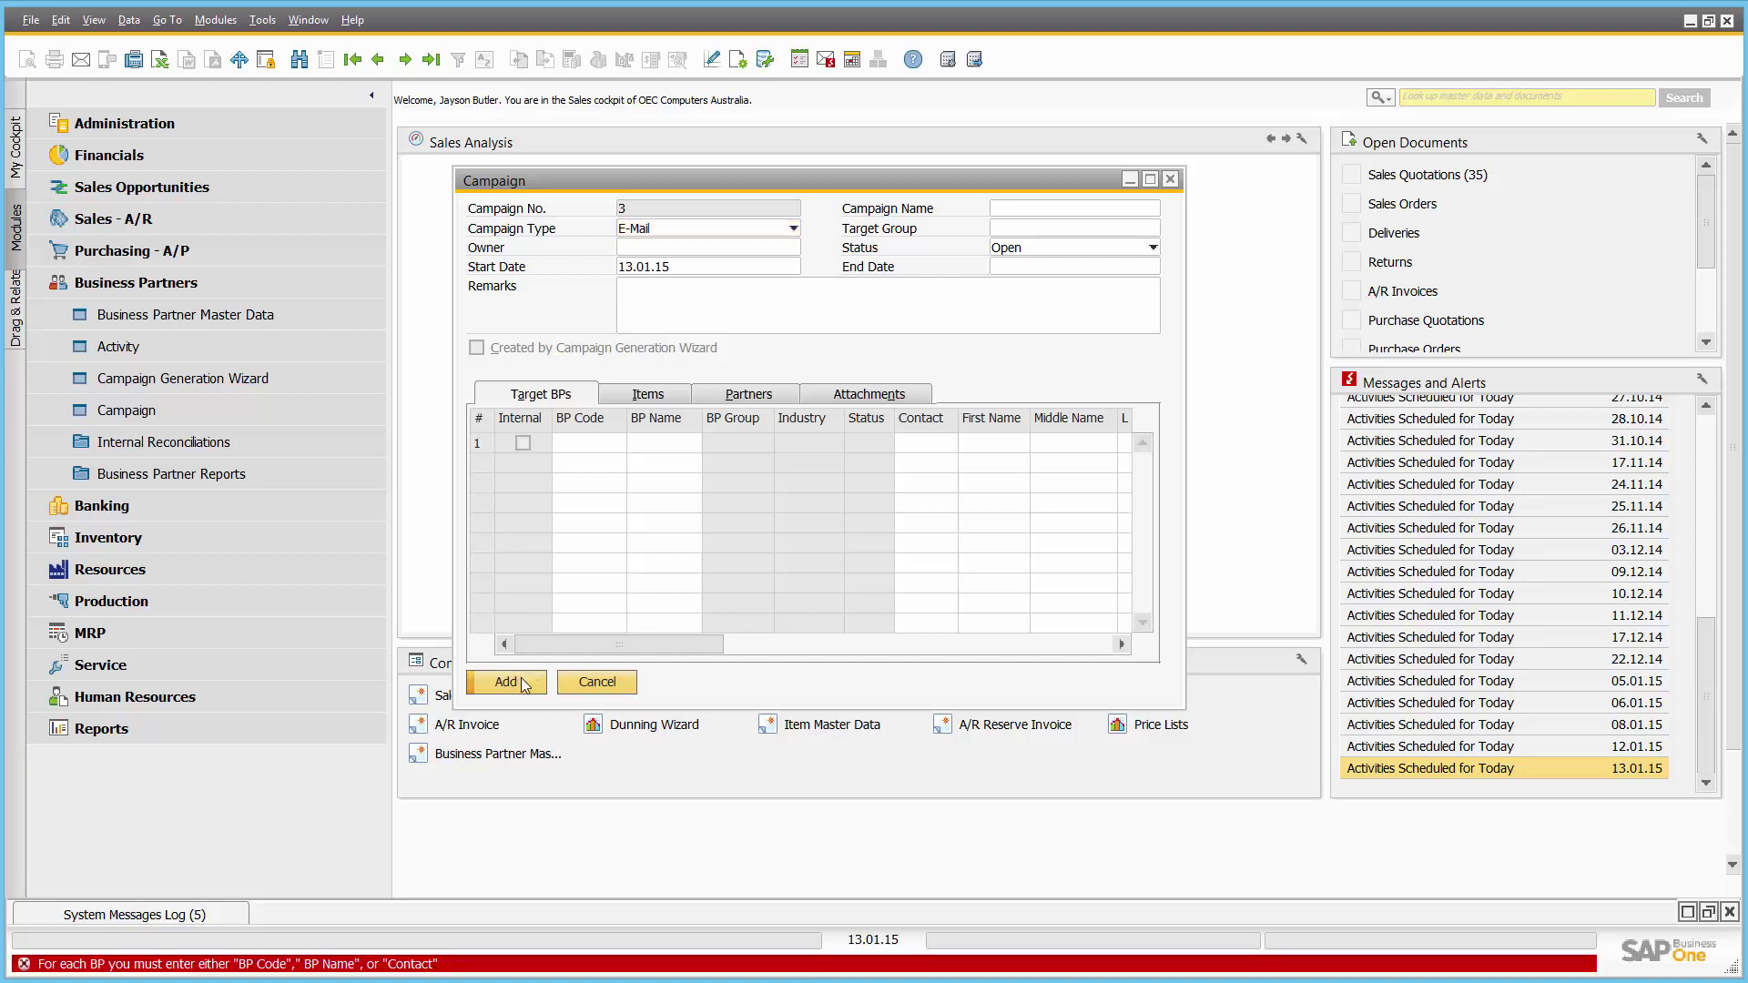
click(648, 394)
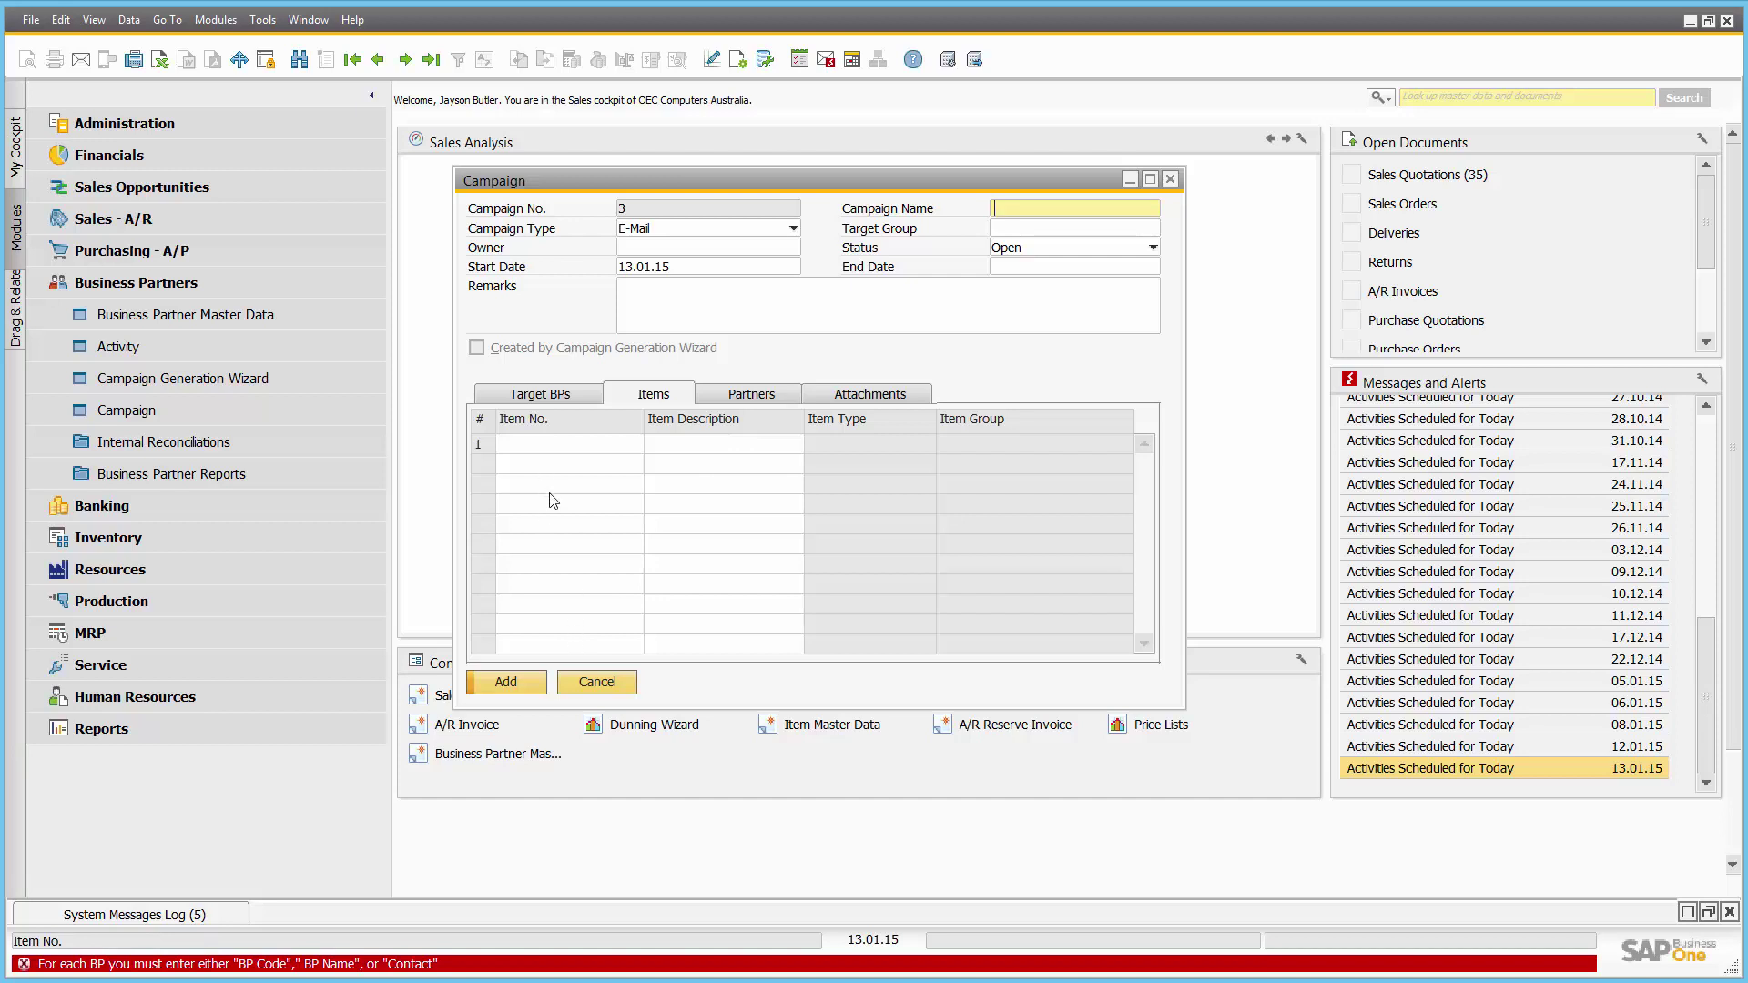
click(597, 682)
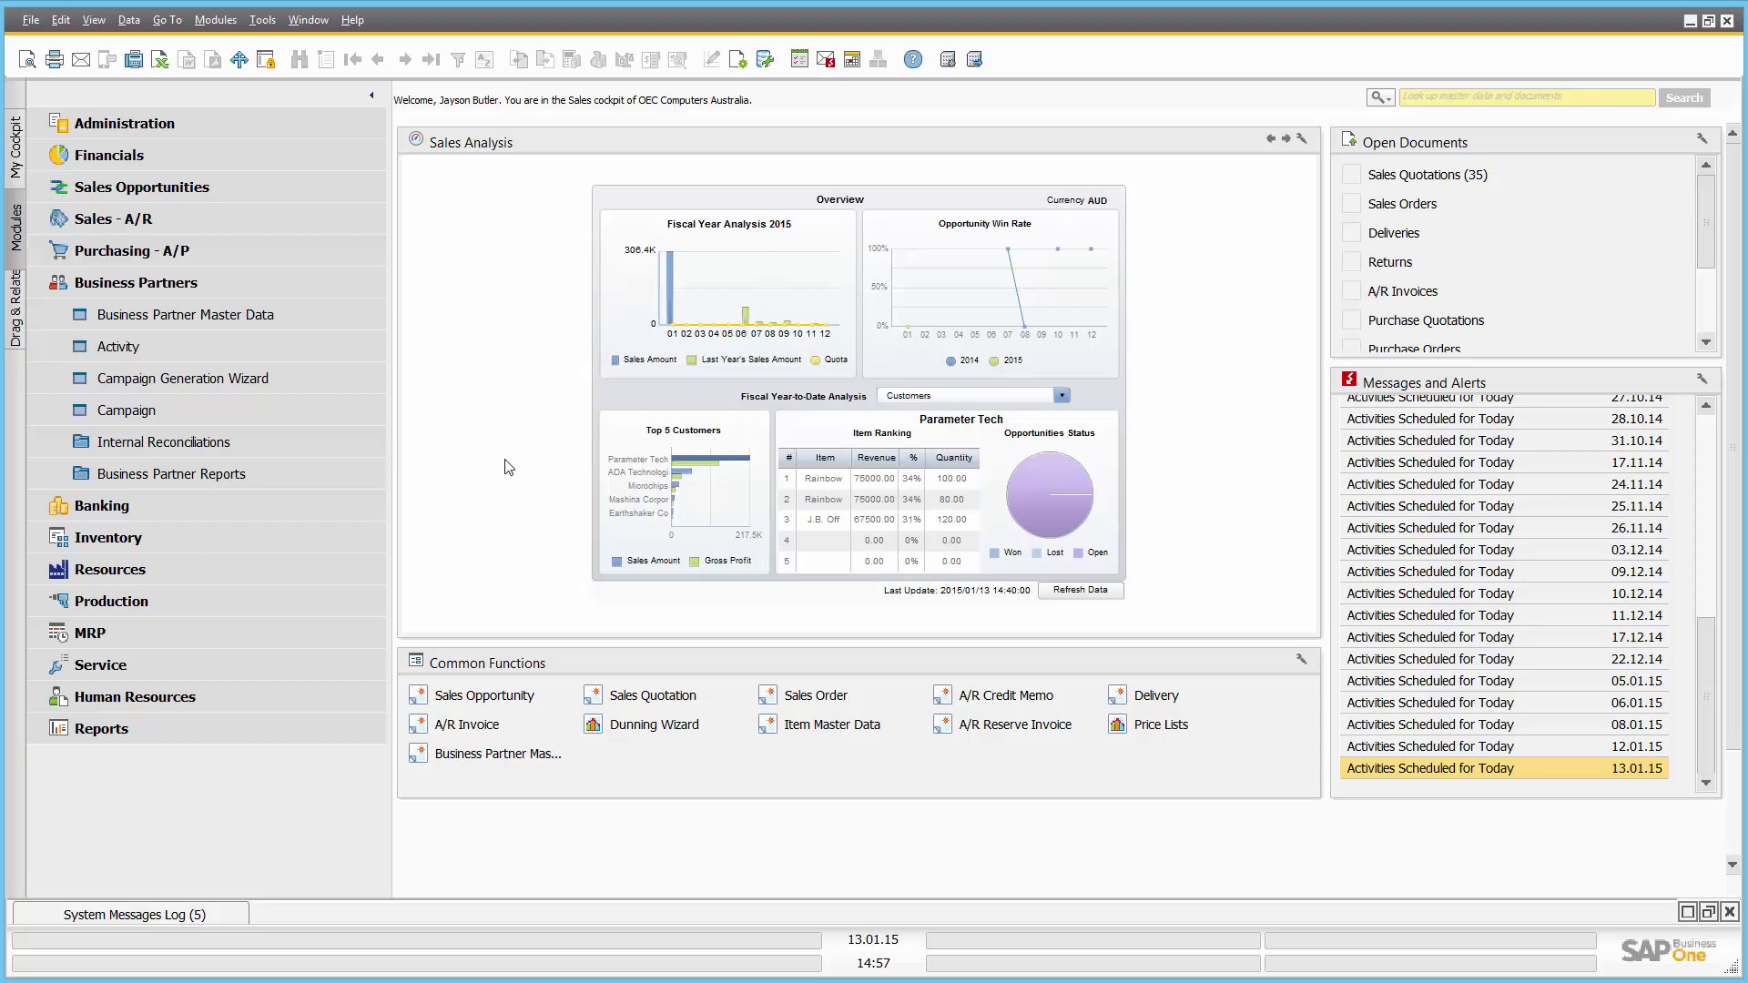
- Advance the cockpit dashboard to the Top 10 Business Partners chart, toggling the module menus
click(259, 285)
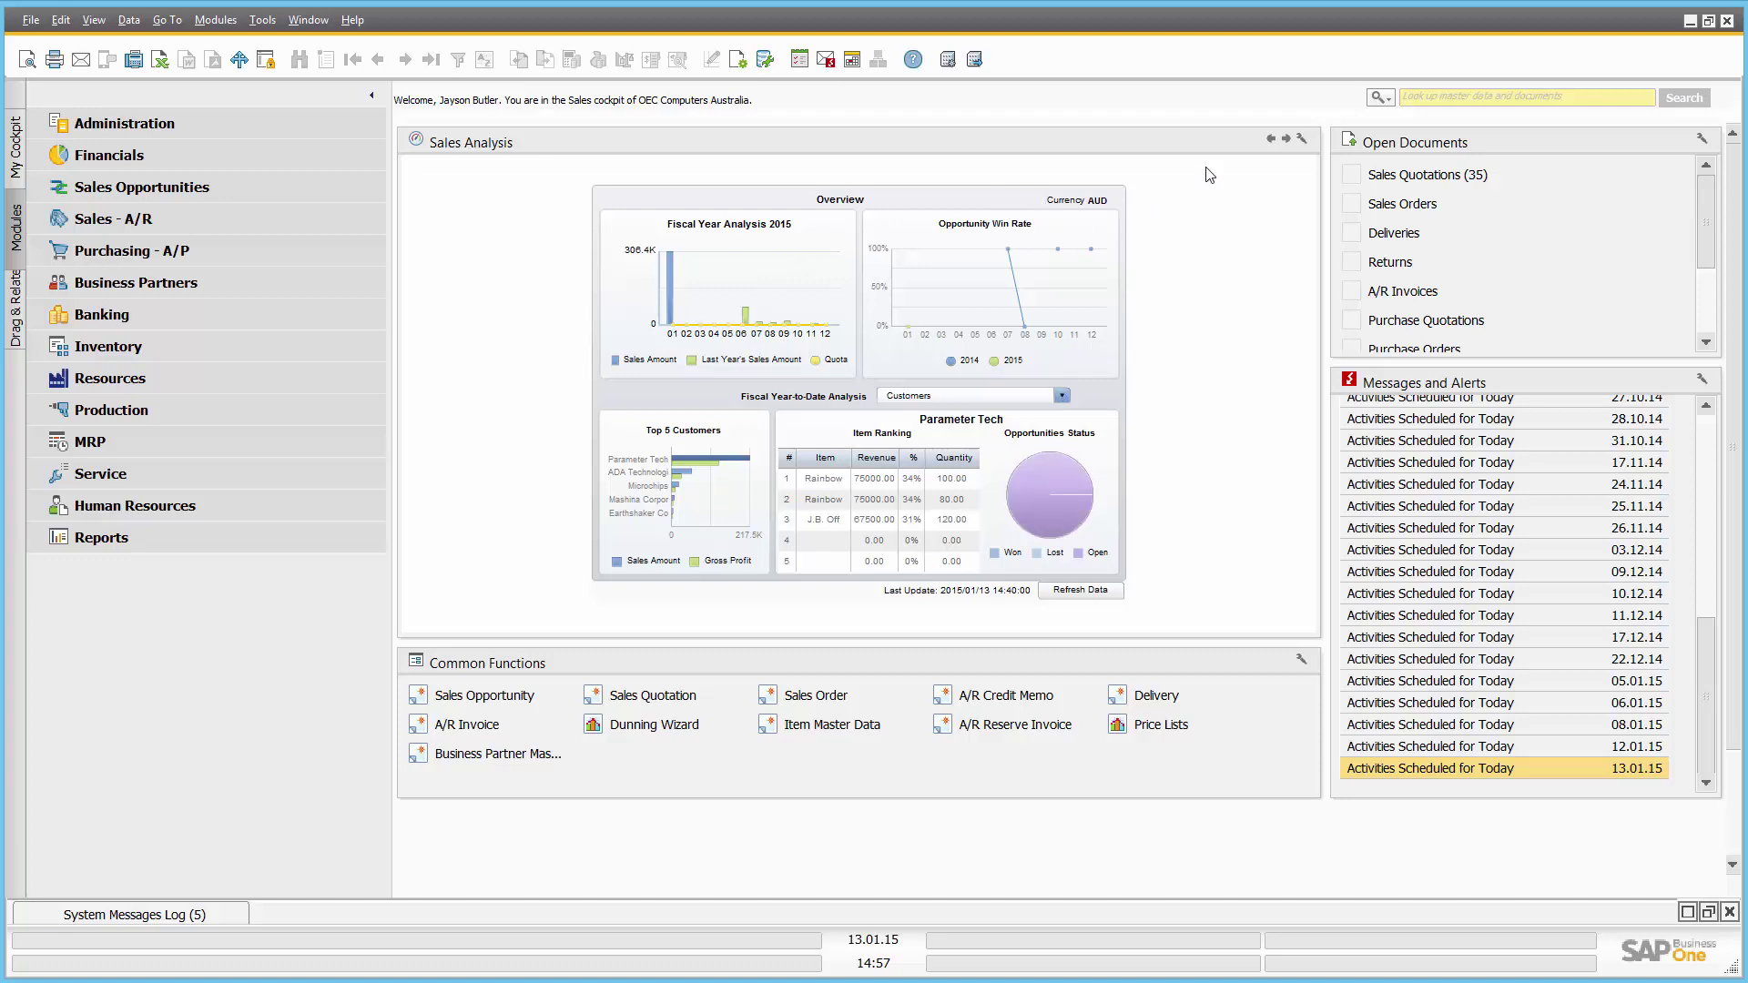
click(1287, 139)
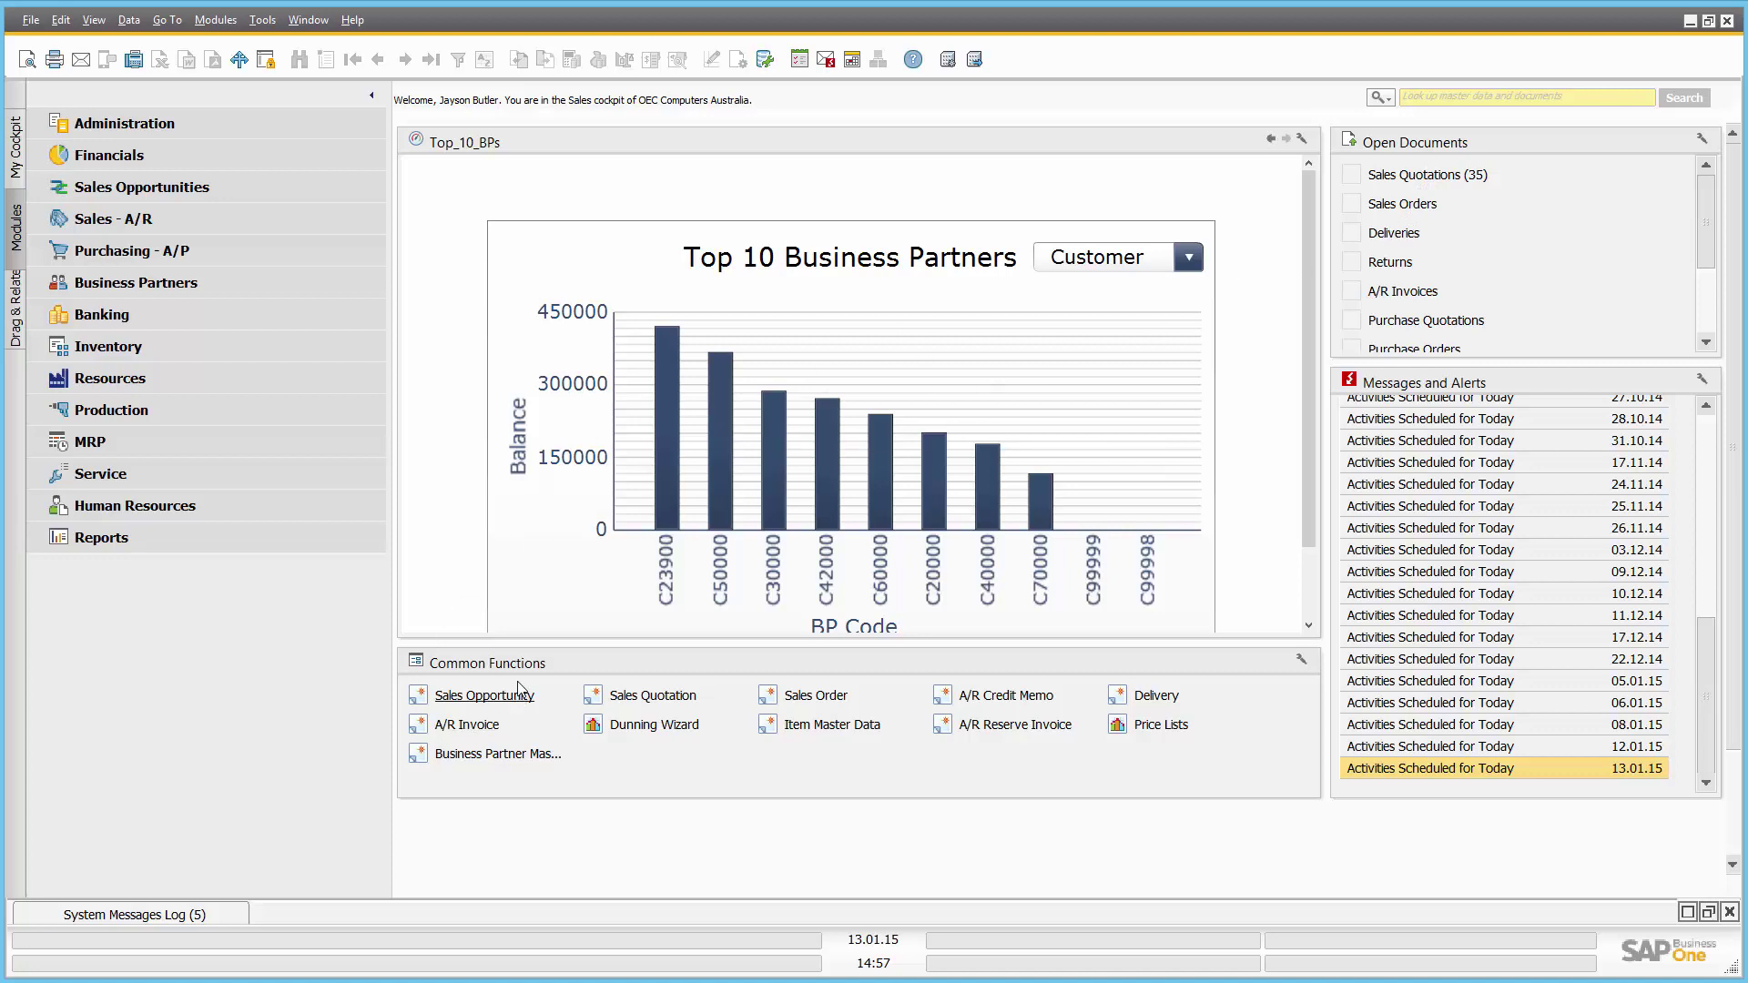
click(274, 194)
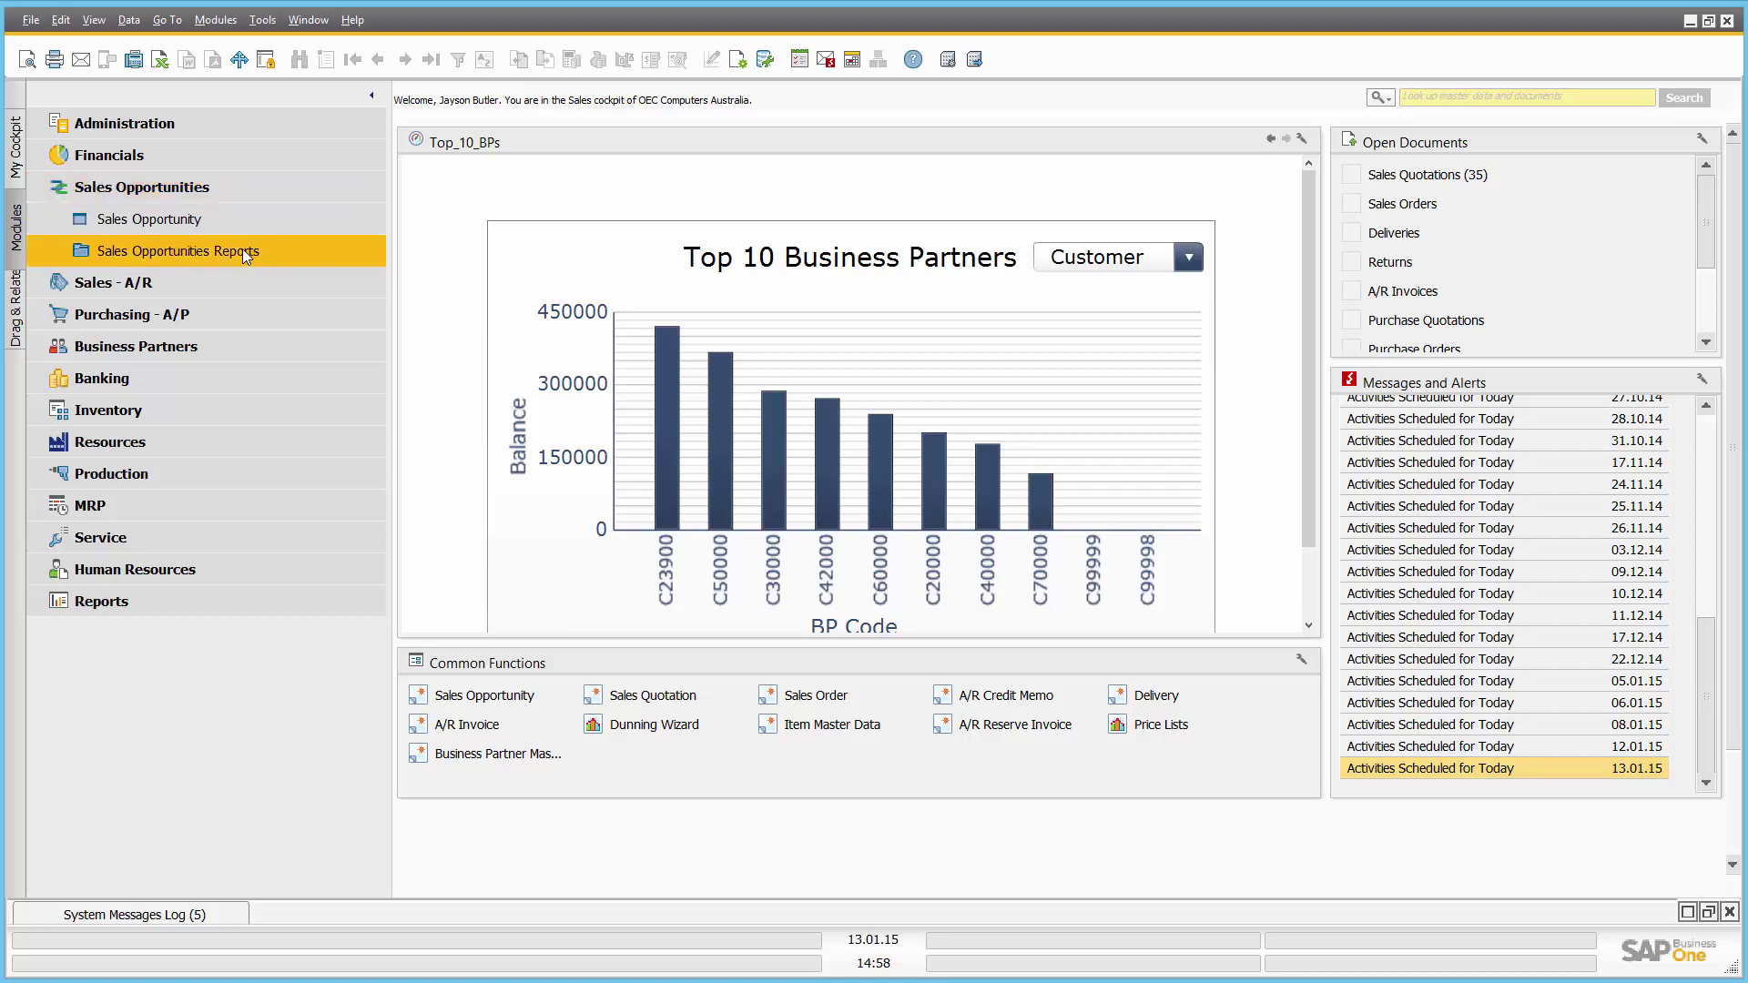
click(205, 186)
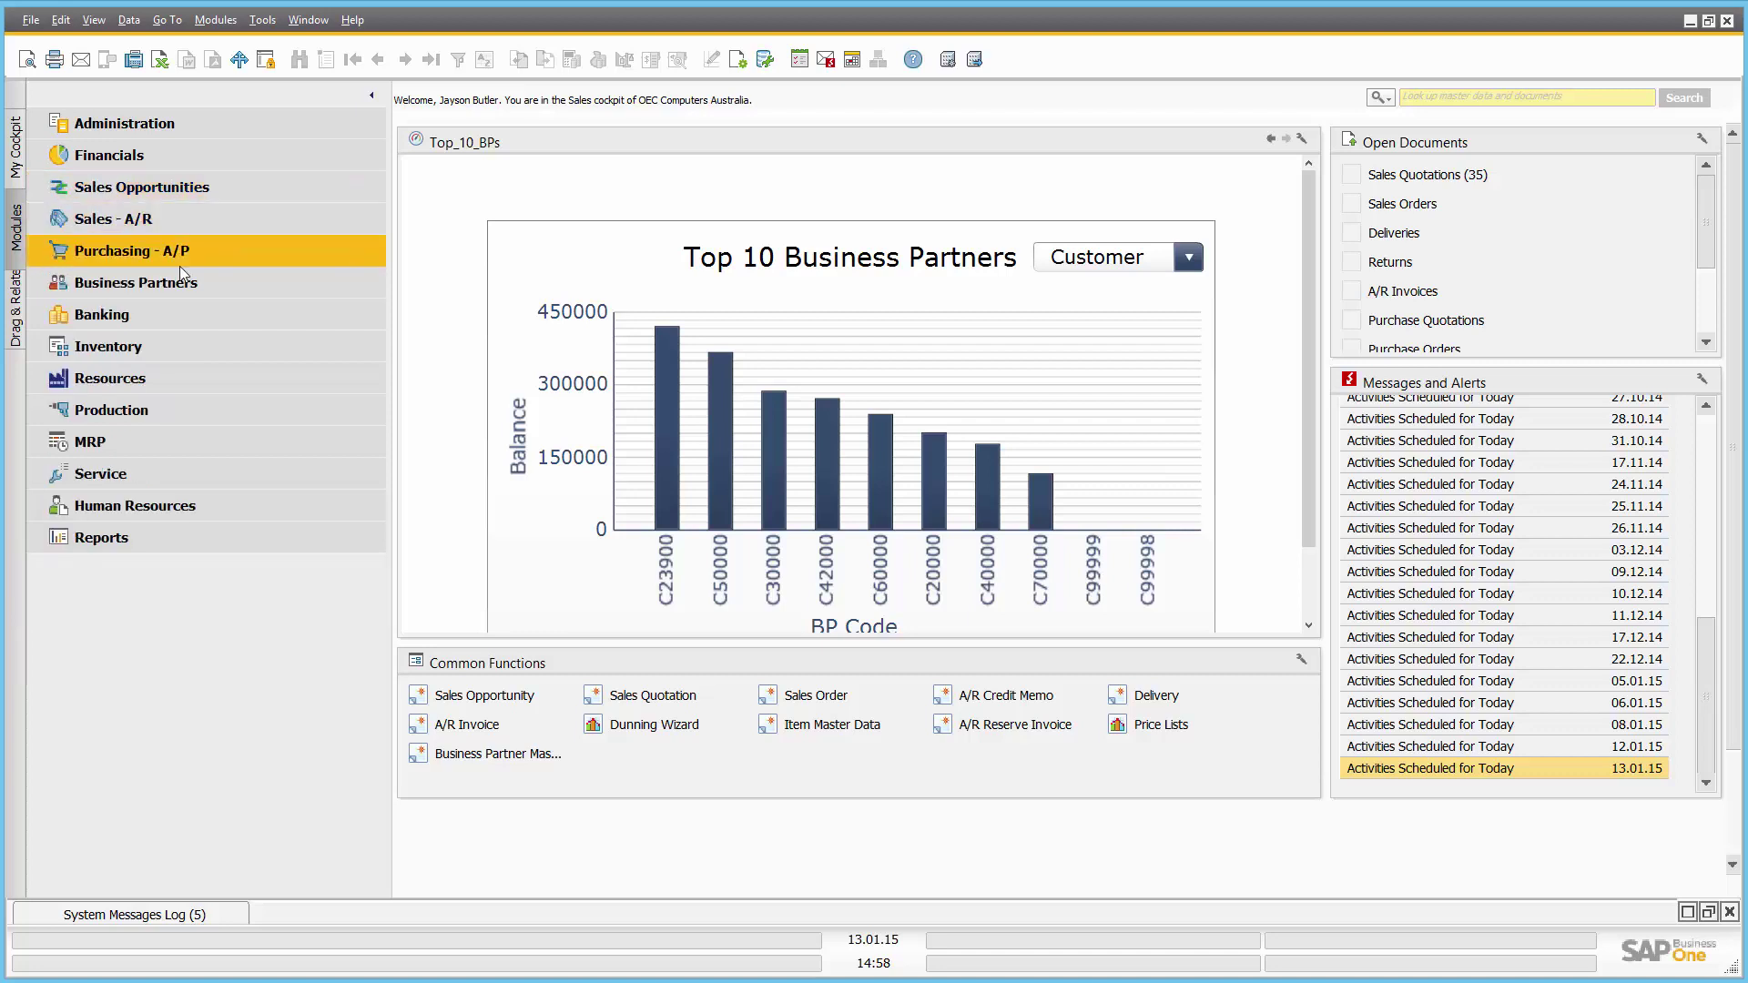
click(183, 271)
click(180, 346)
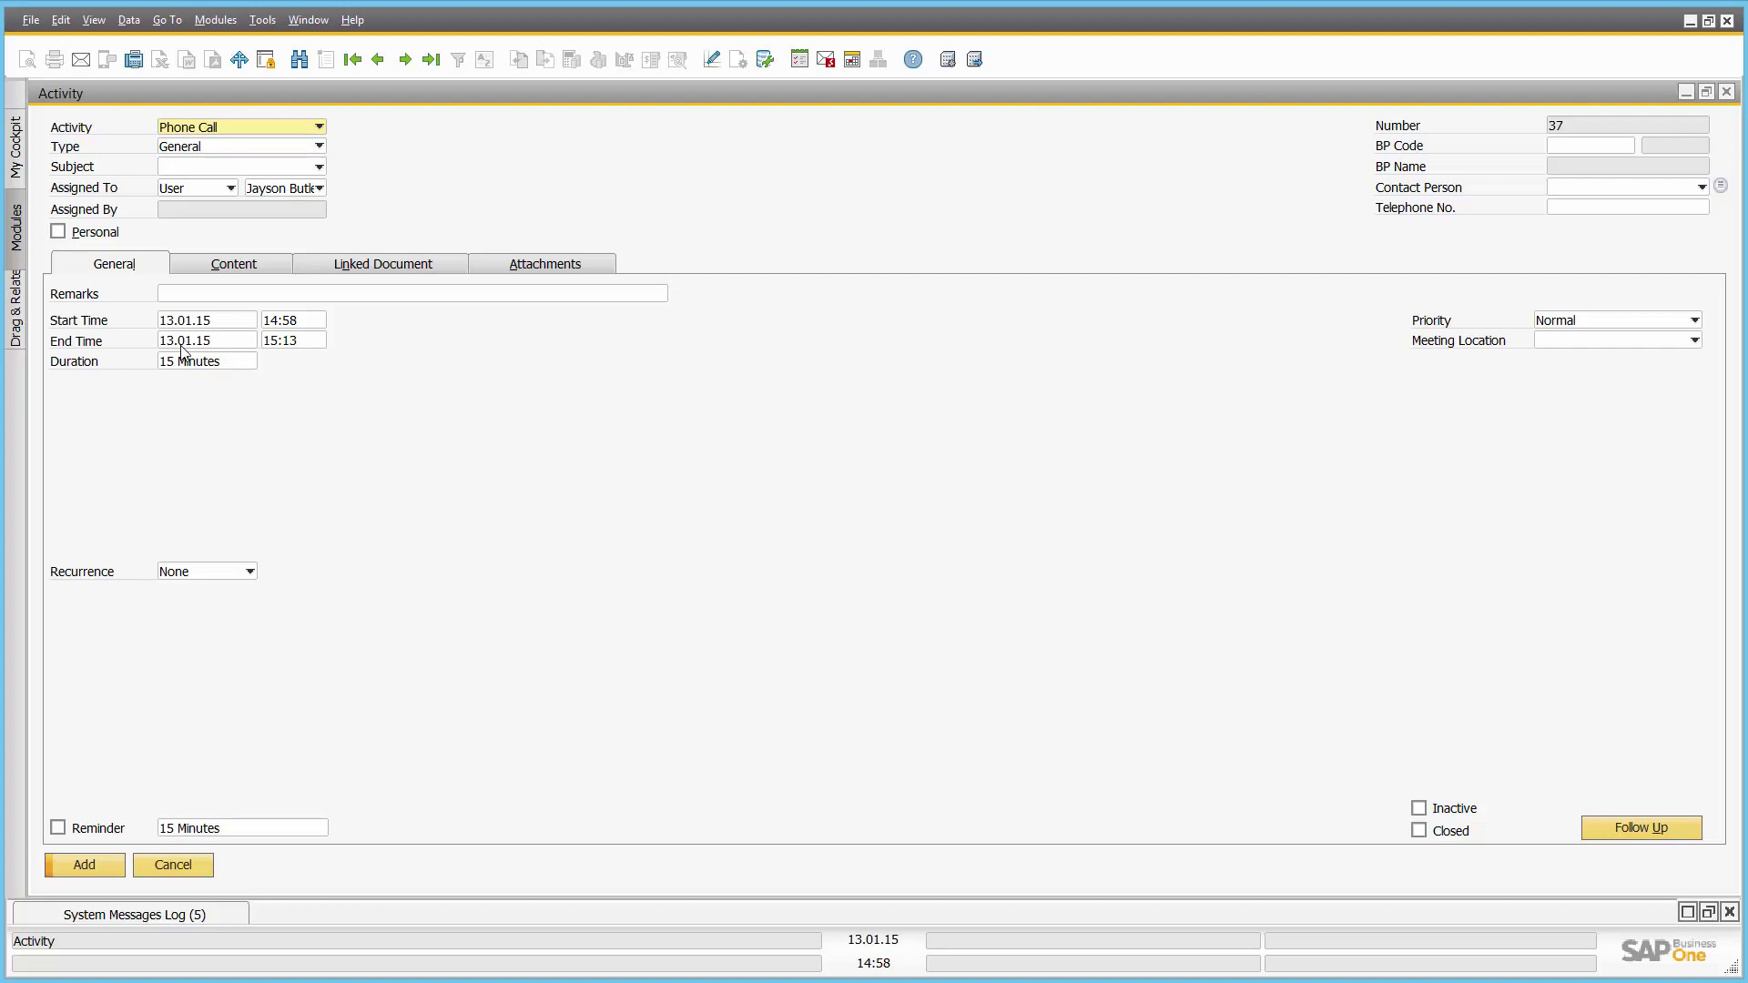
click(194, 863)
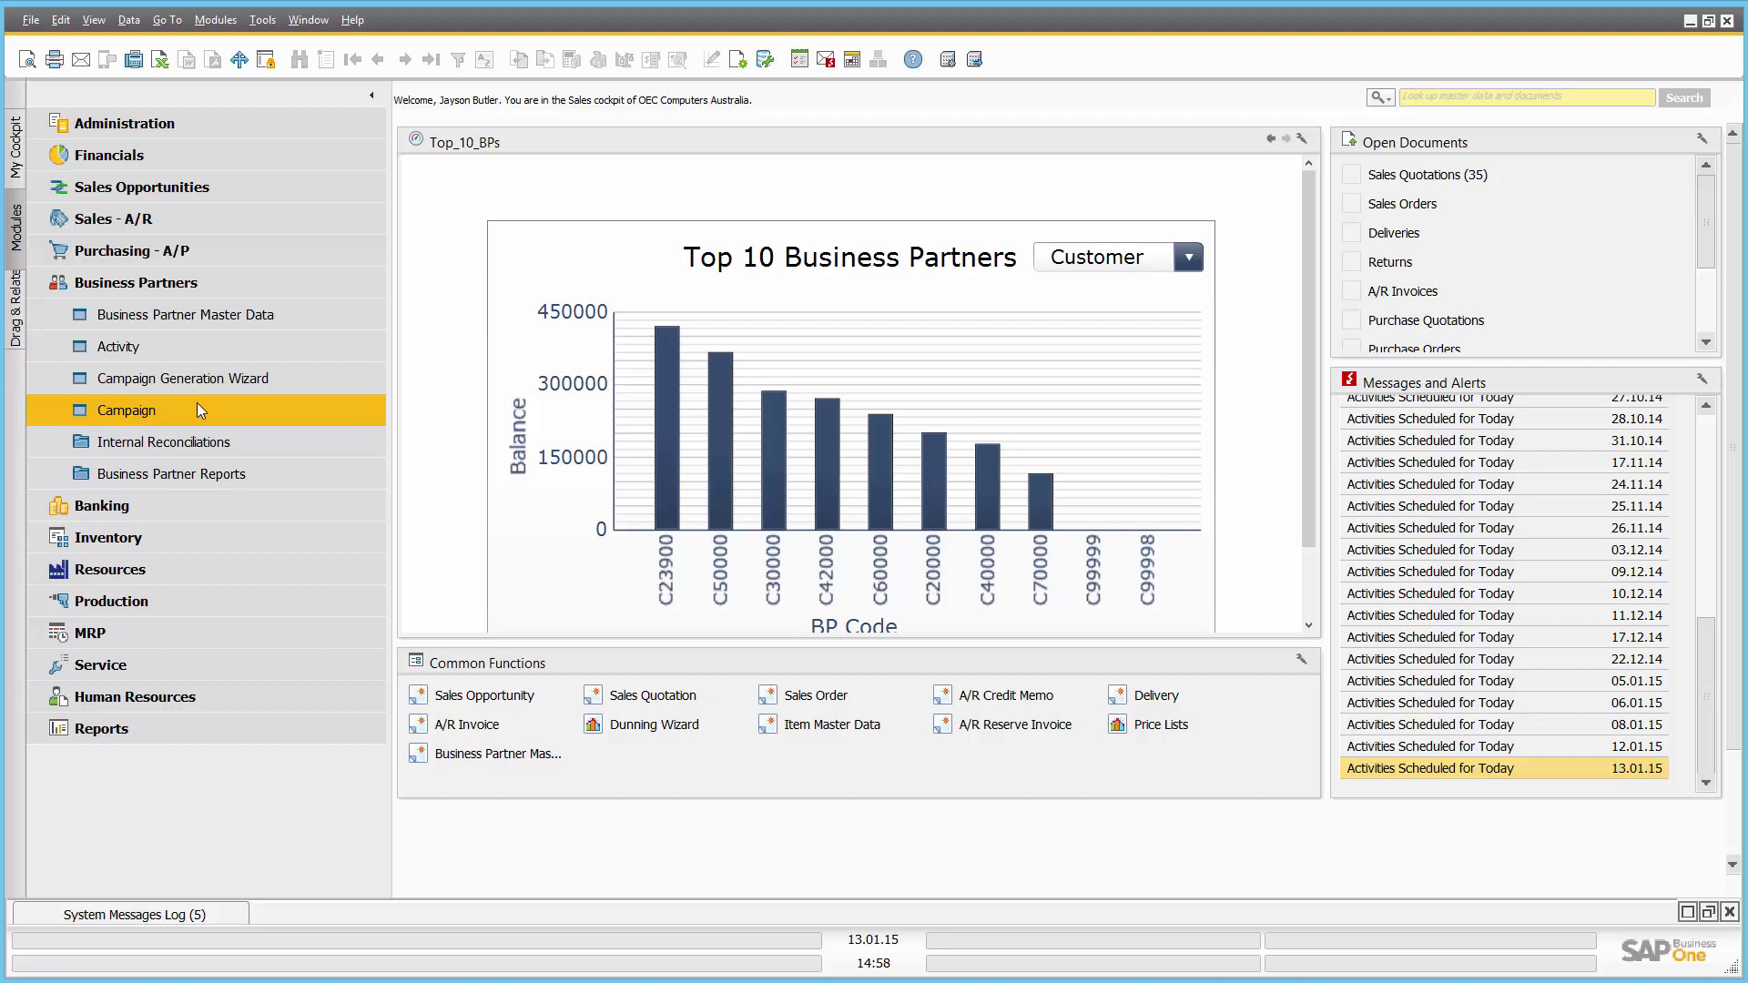
click(143, 285)
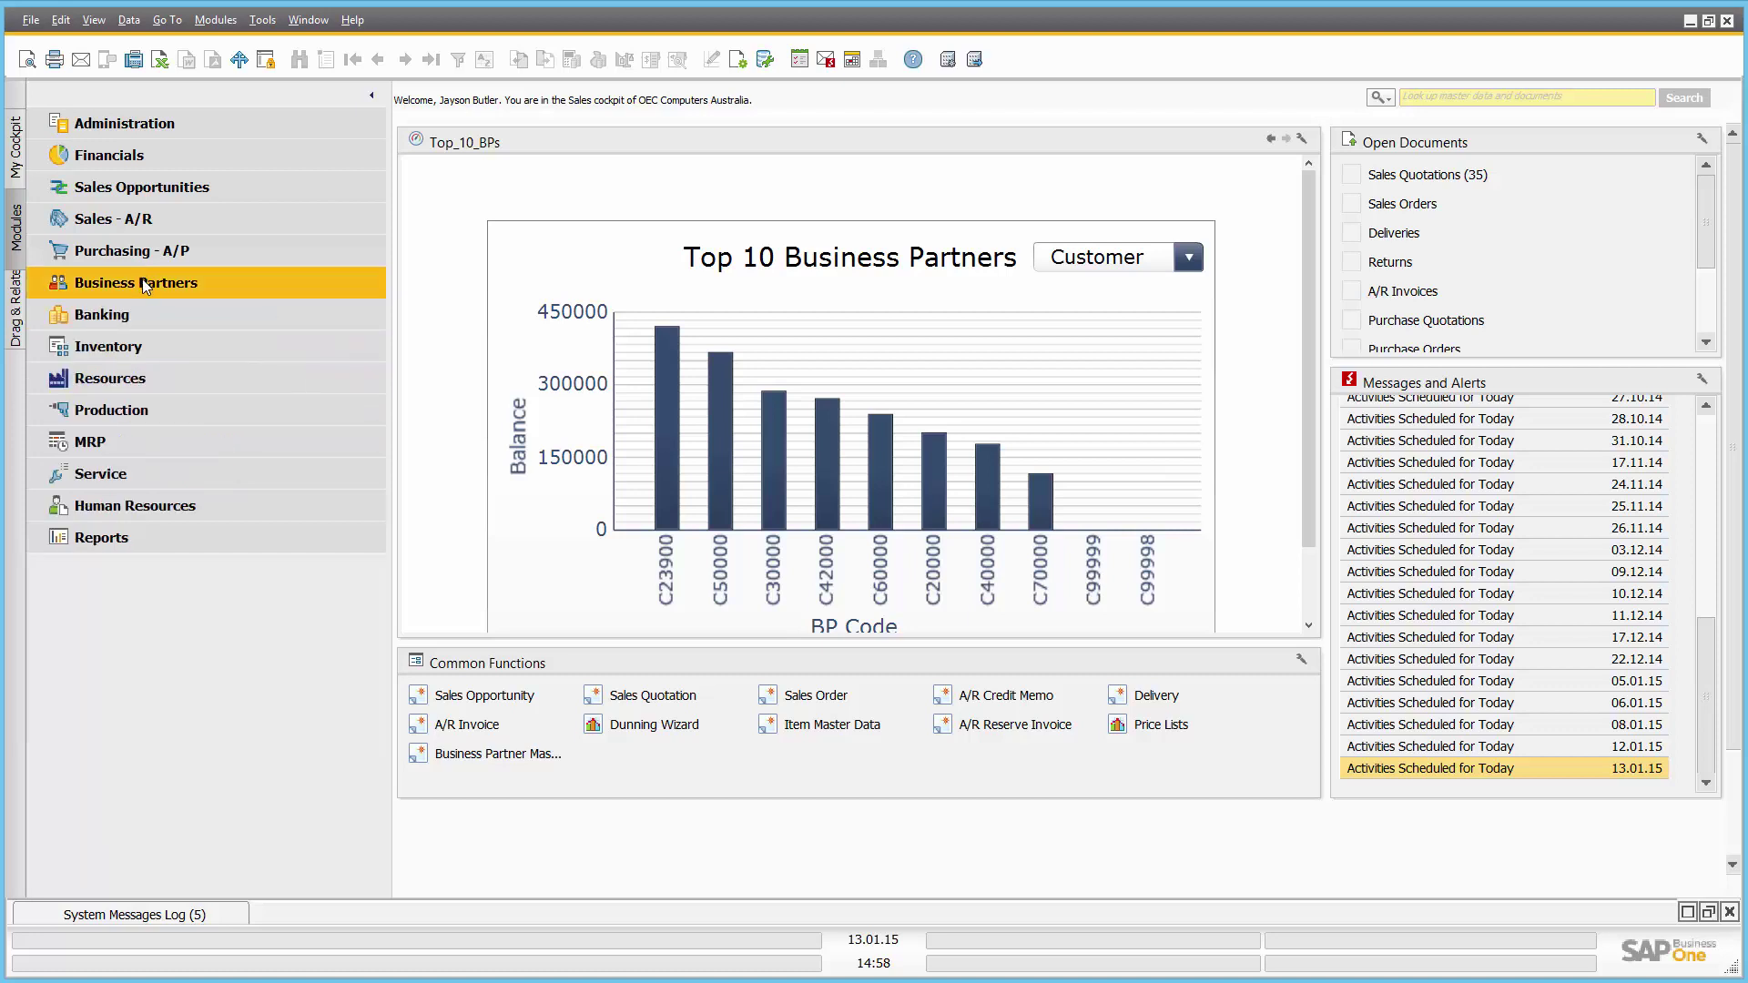